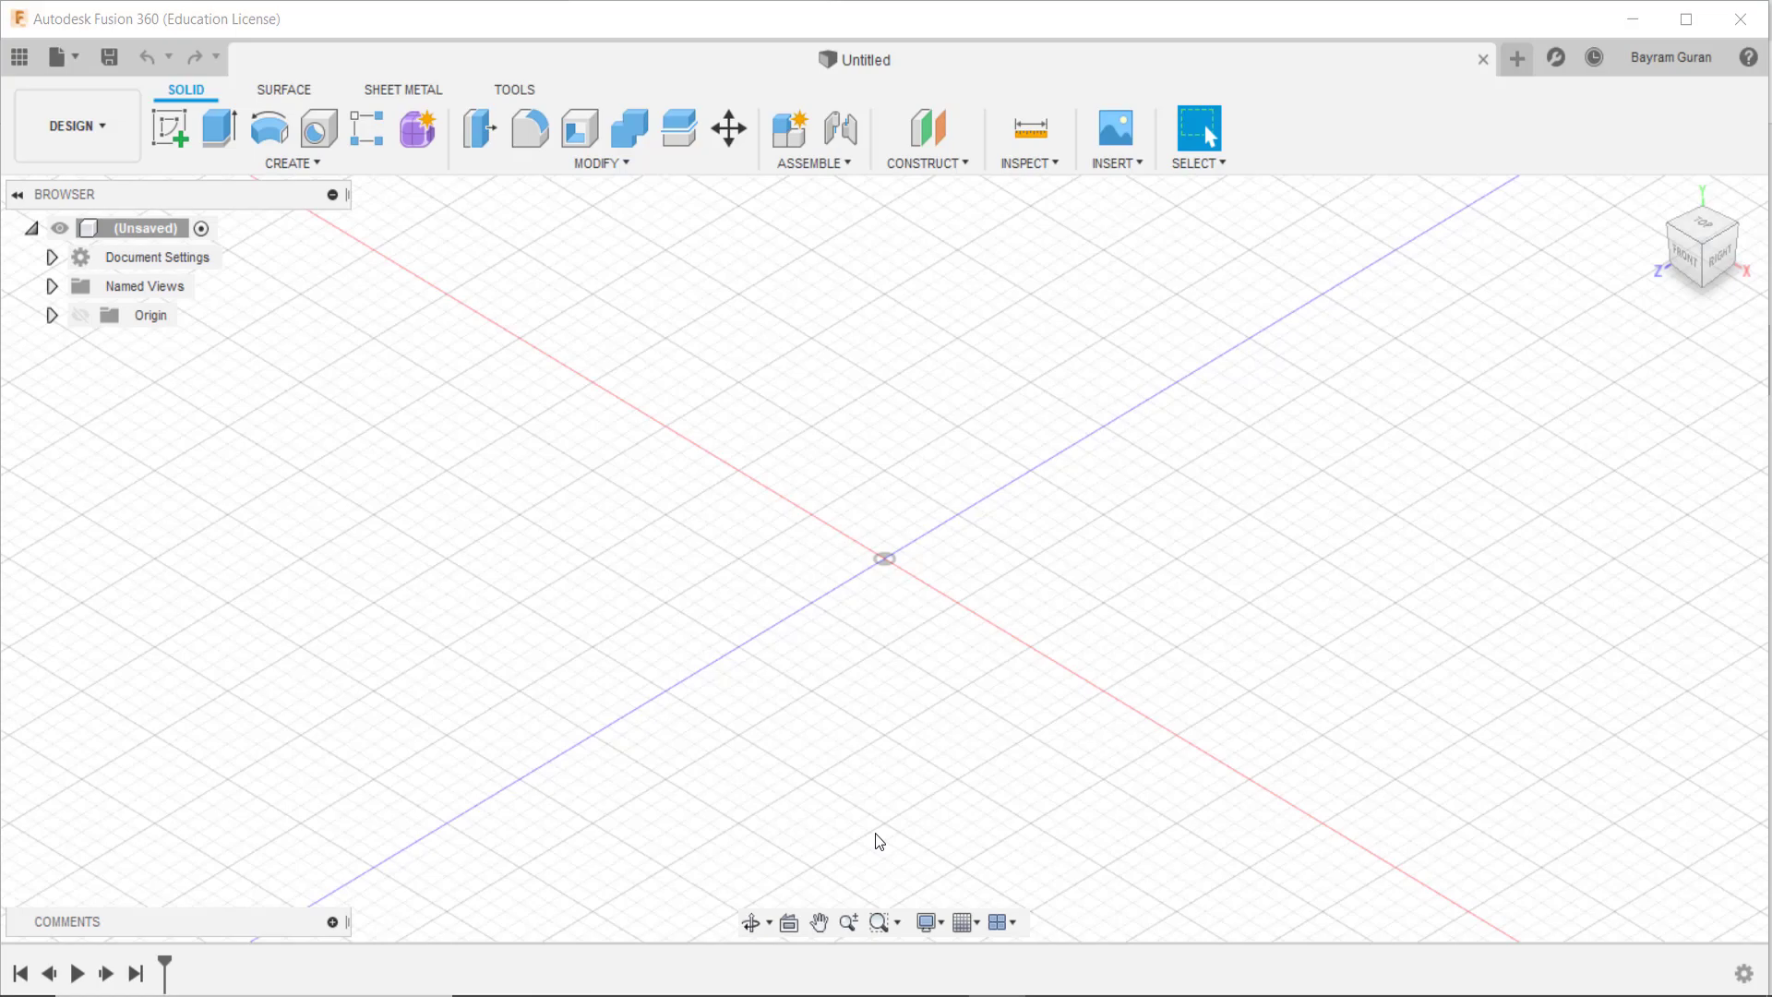
# Step: Browse the loft examples, previewing the hair dryer and Hammer Head models
pyautogui.scroll(2, 982, 729)
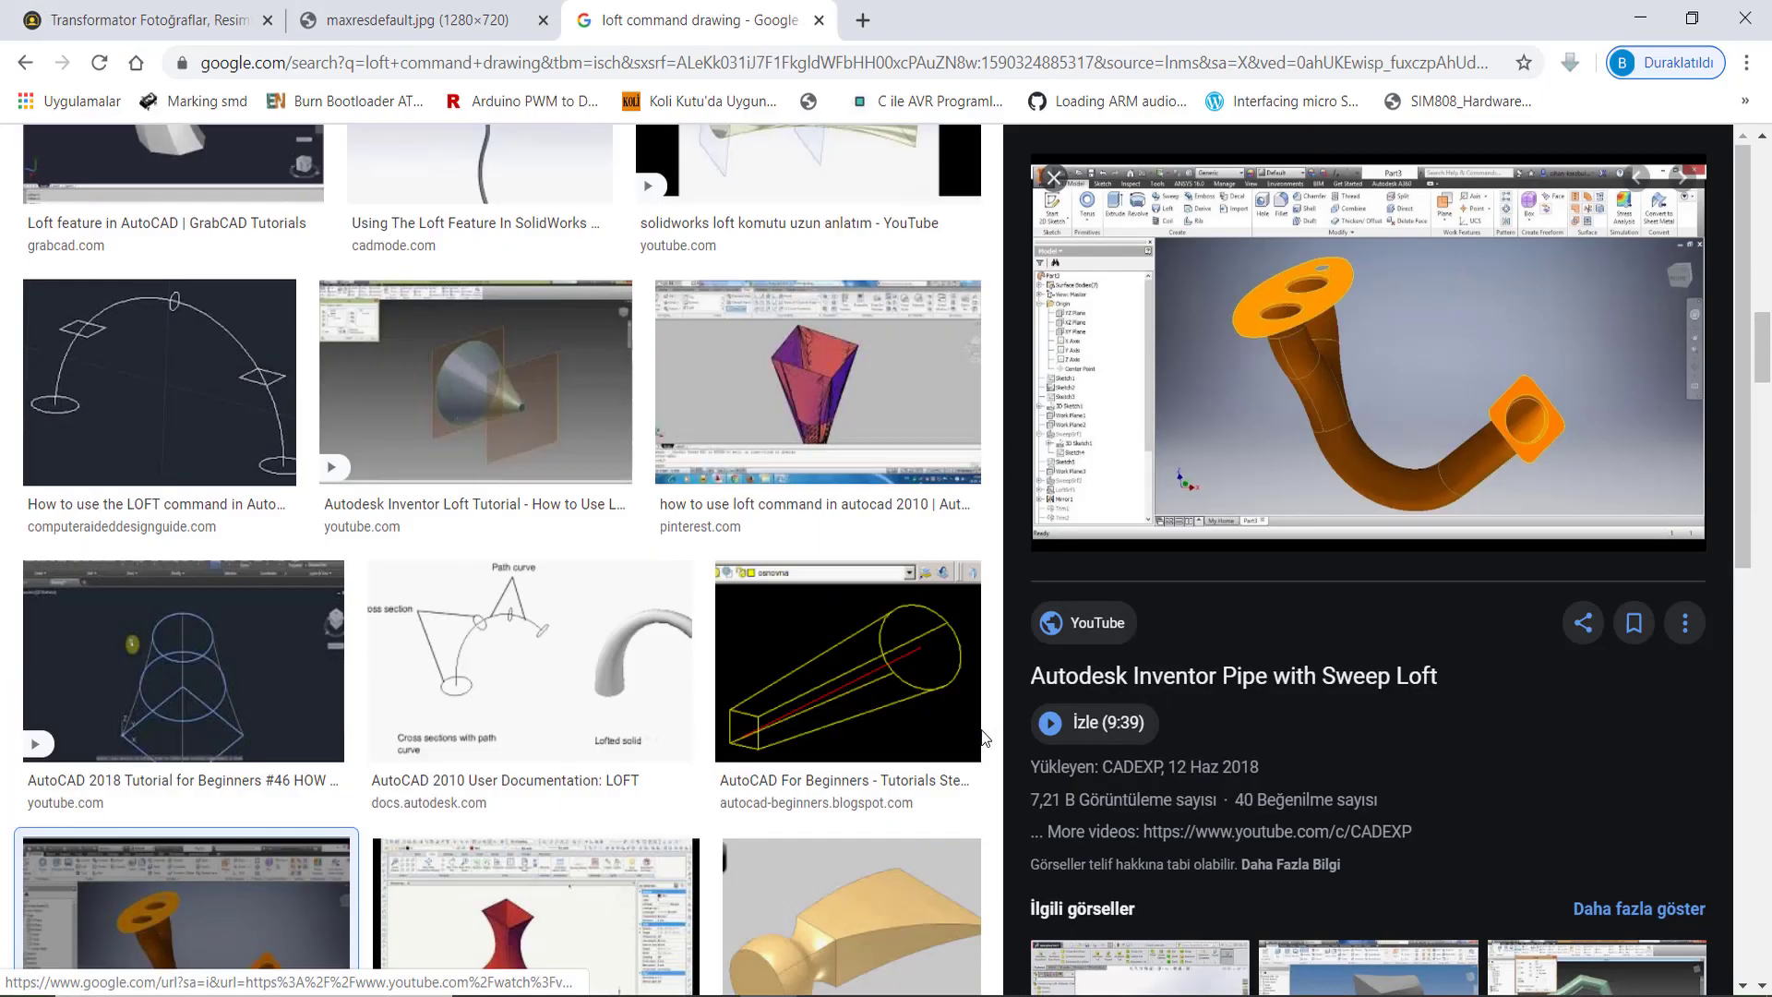
pyautogui.scroll(4, 982, 729)
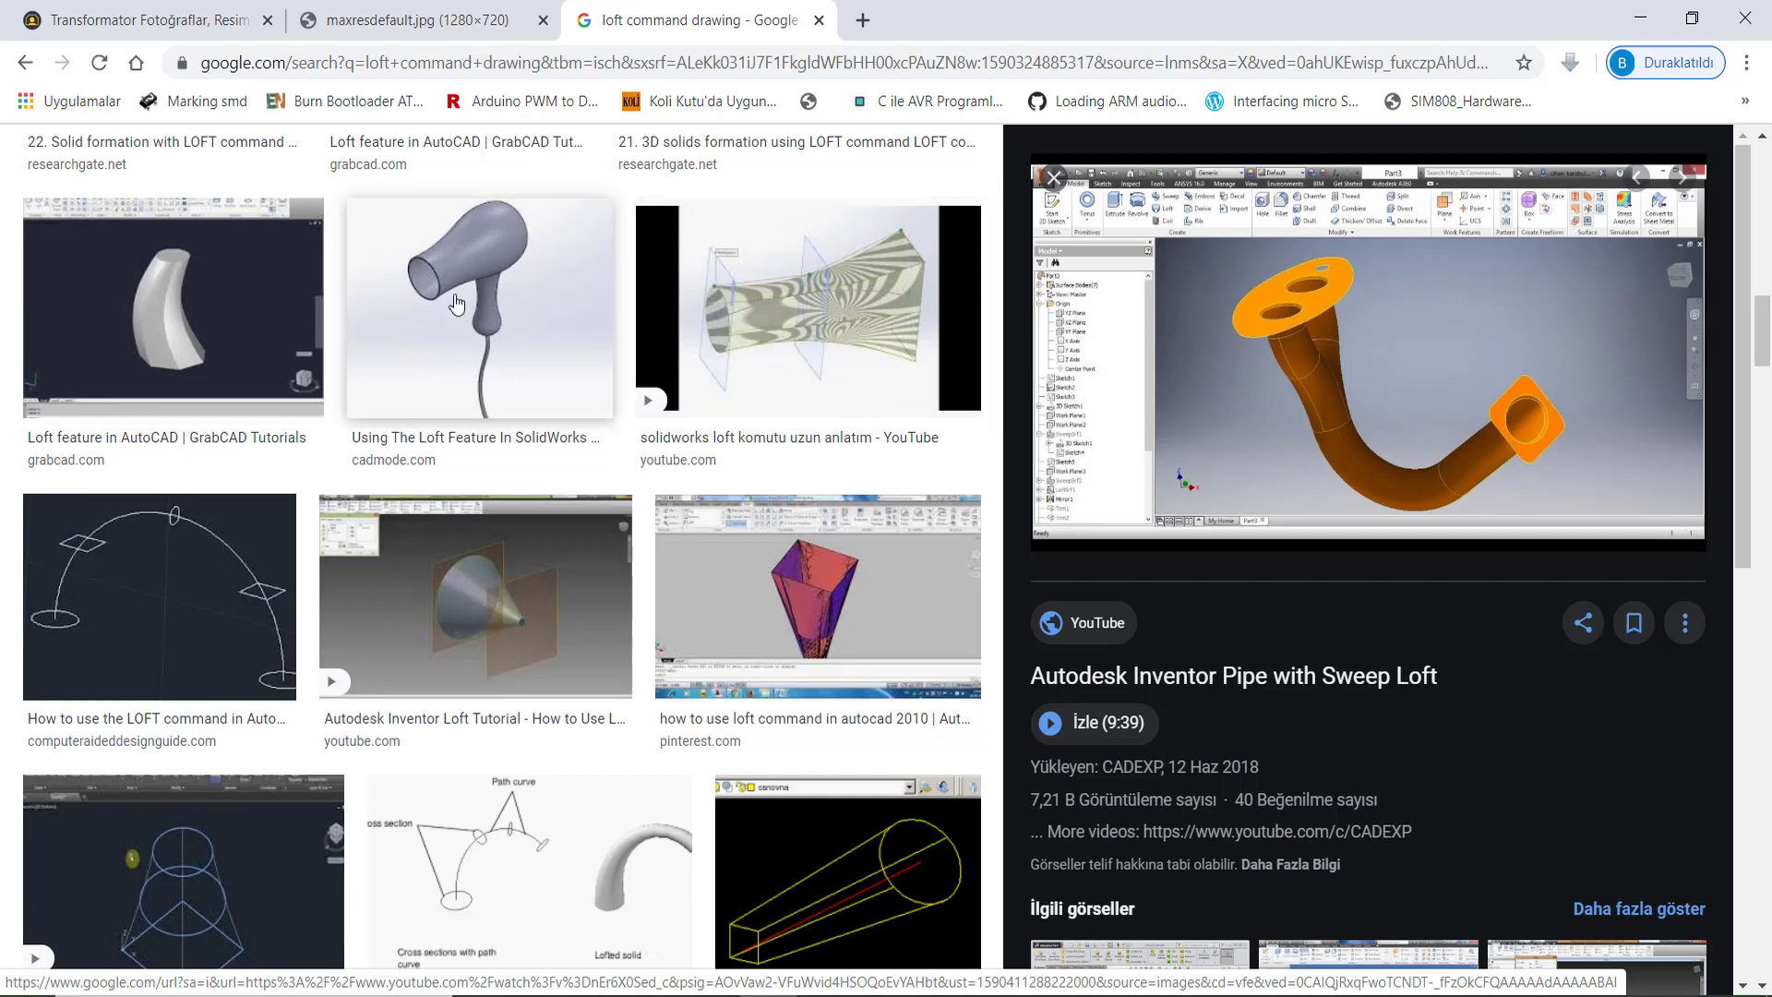
pyautogui.click(480, 314)
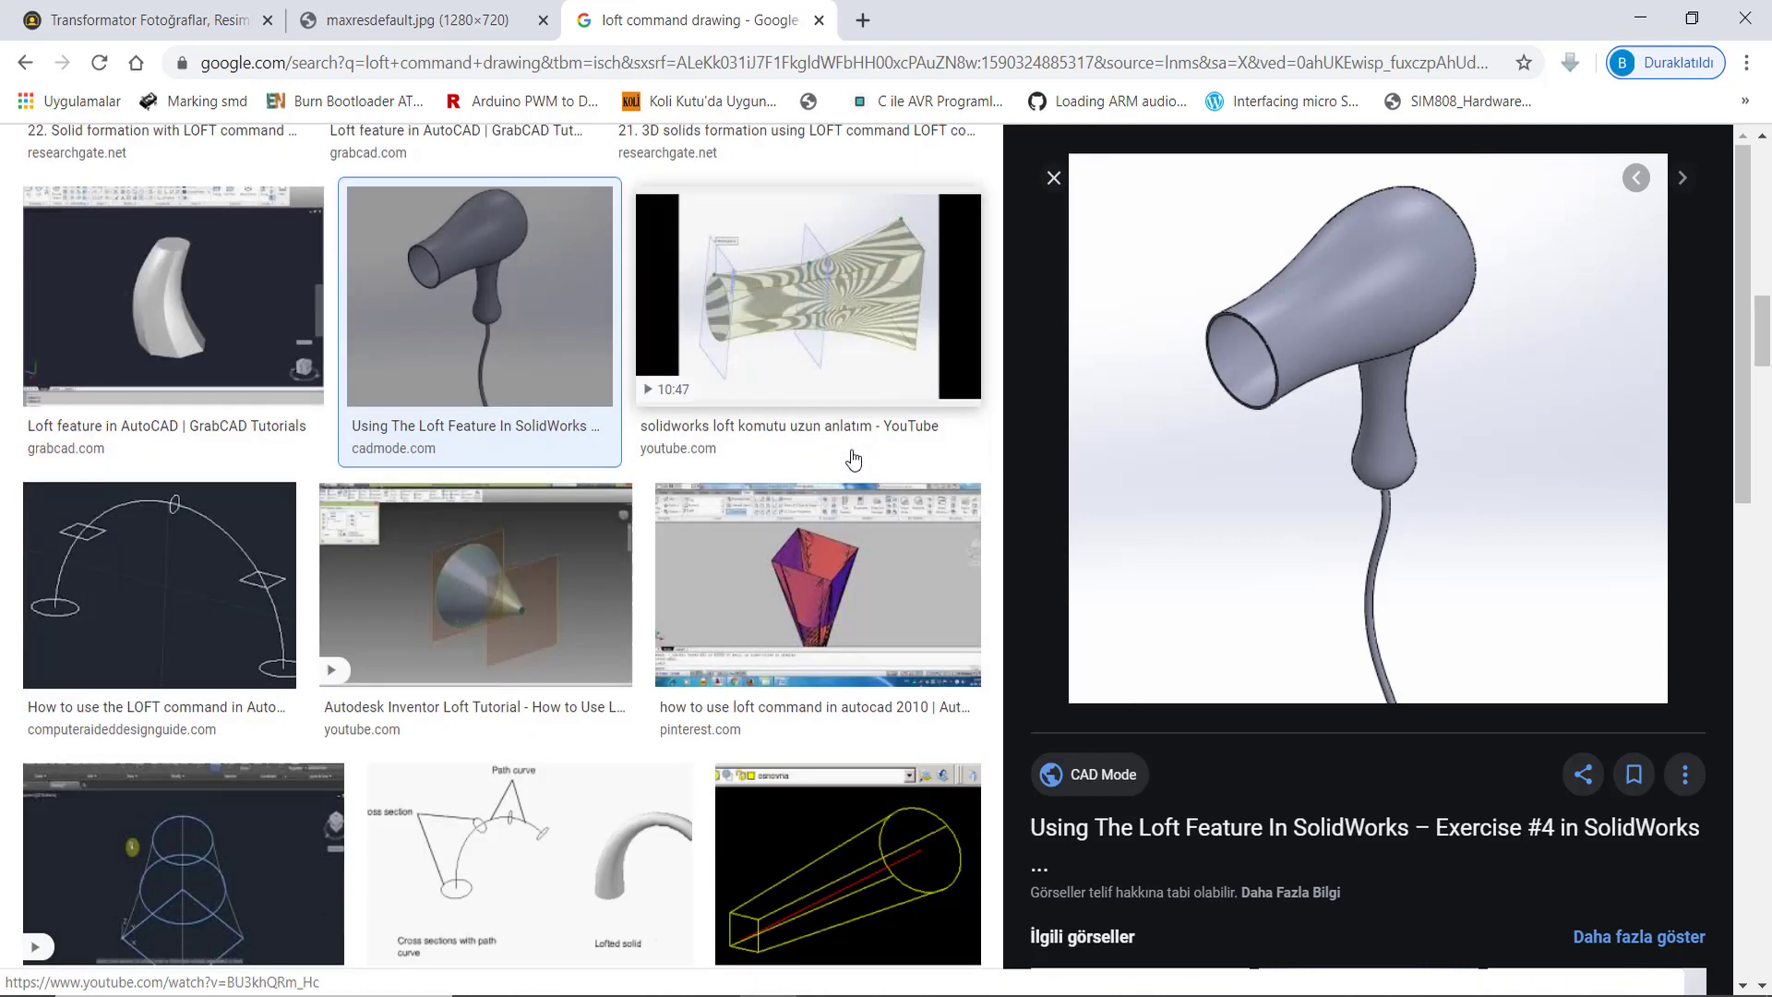
pyautogui.scroll(-5, 844, 461)
pyautogui.click(844, 758)
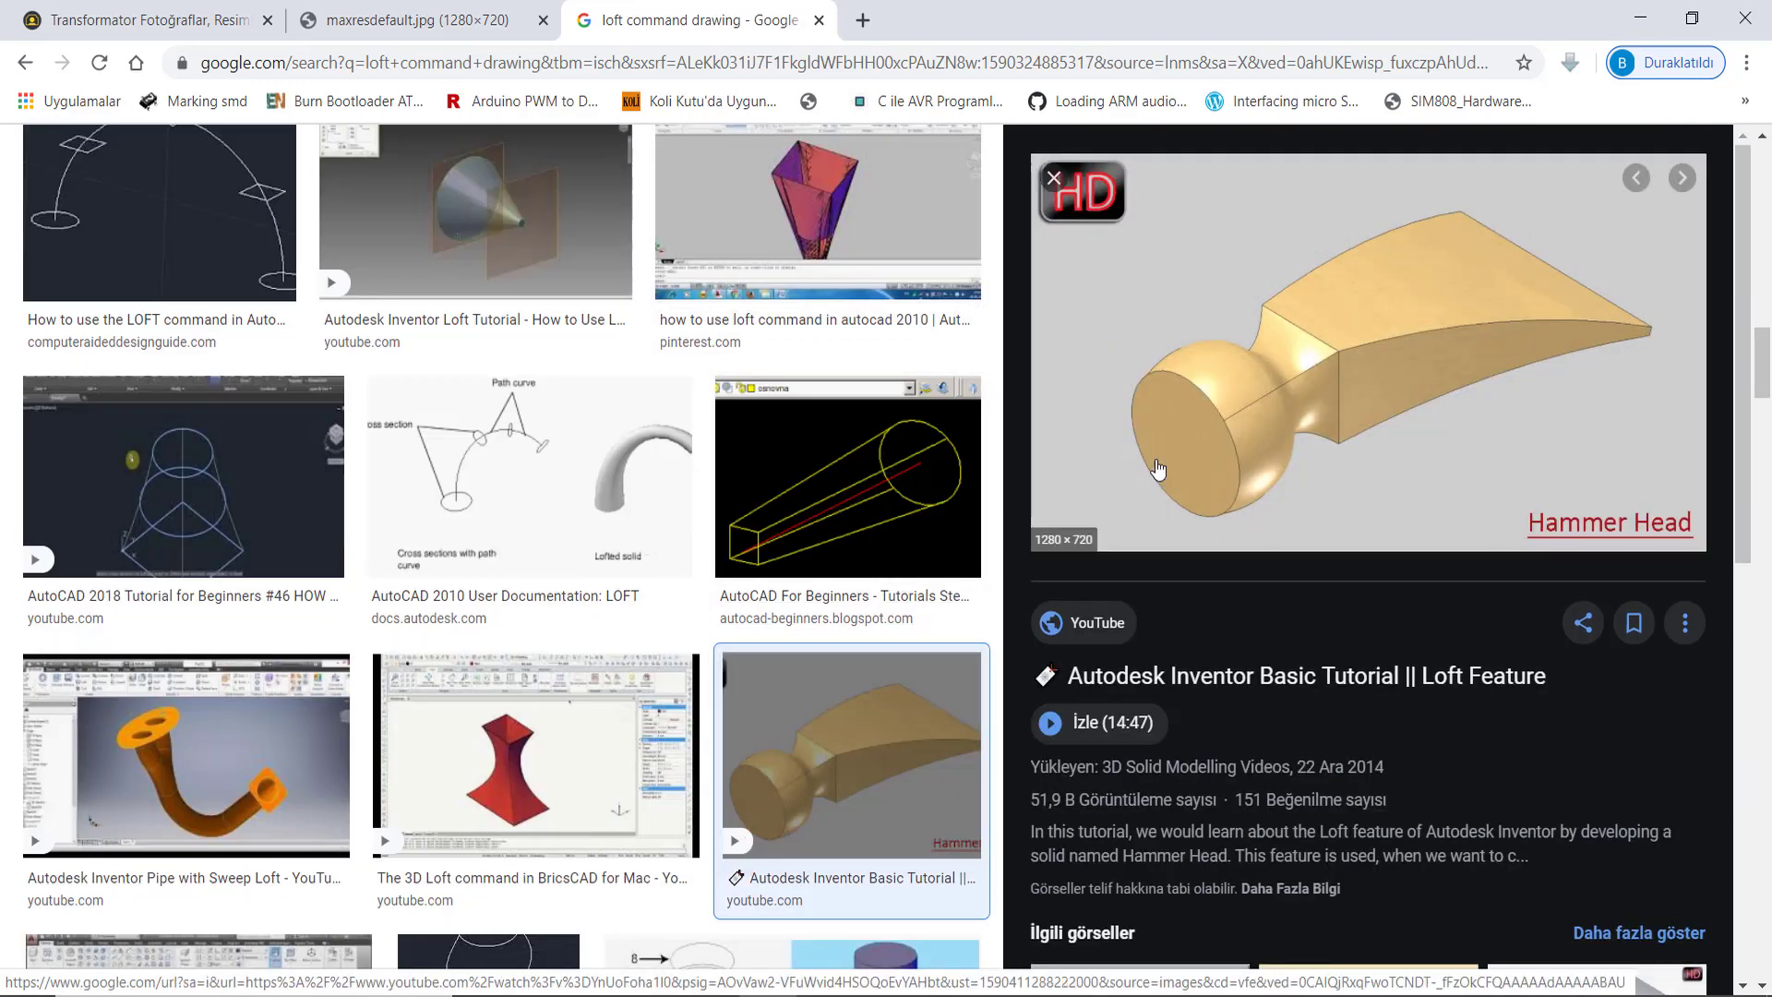
pyautogui.scroll(-3, 1273, 383)
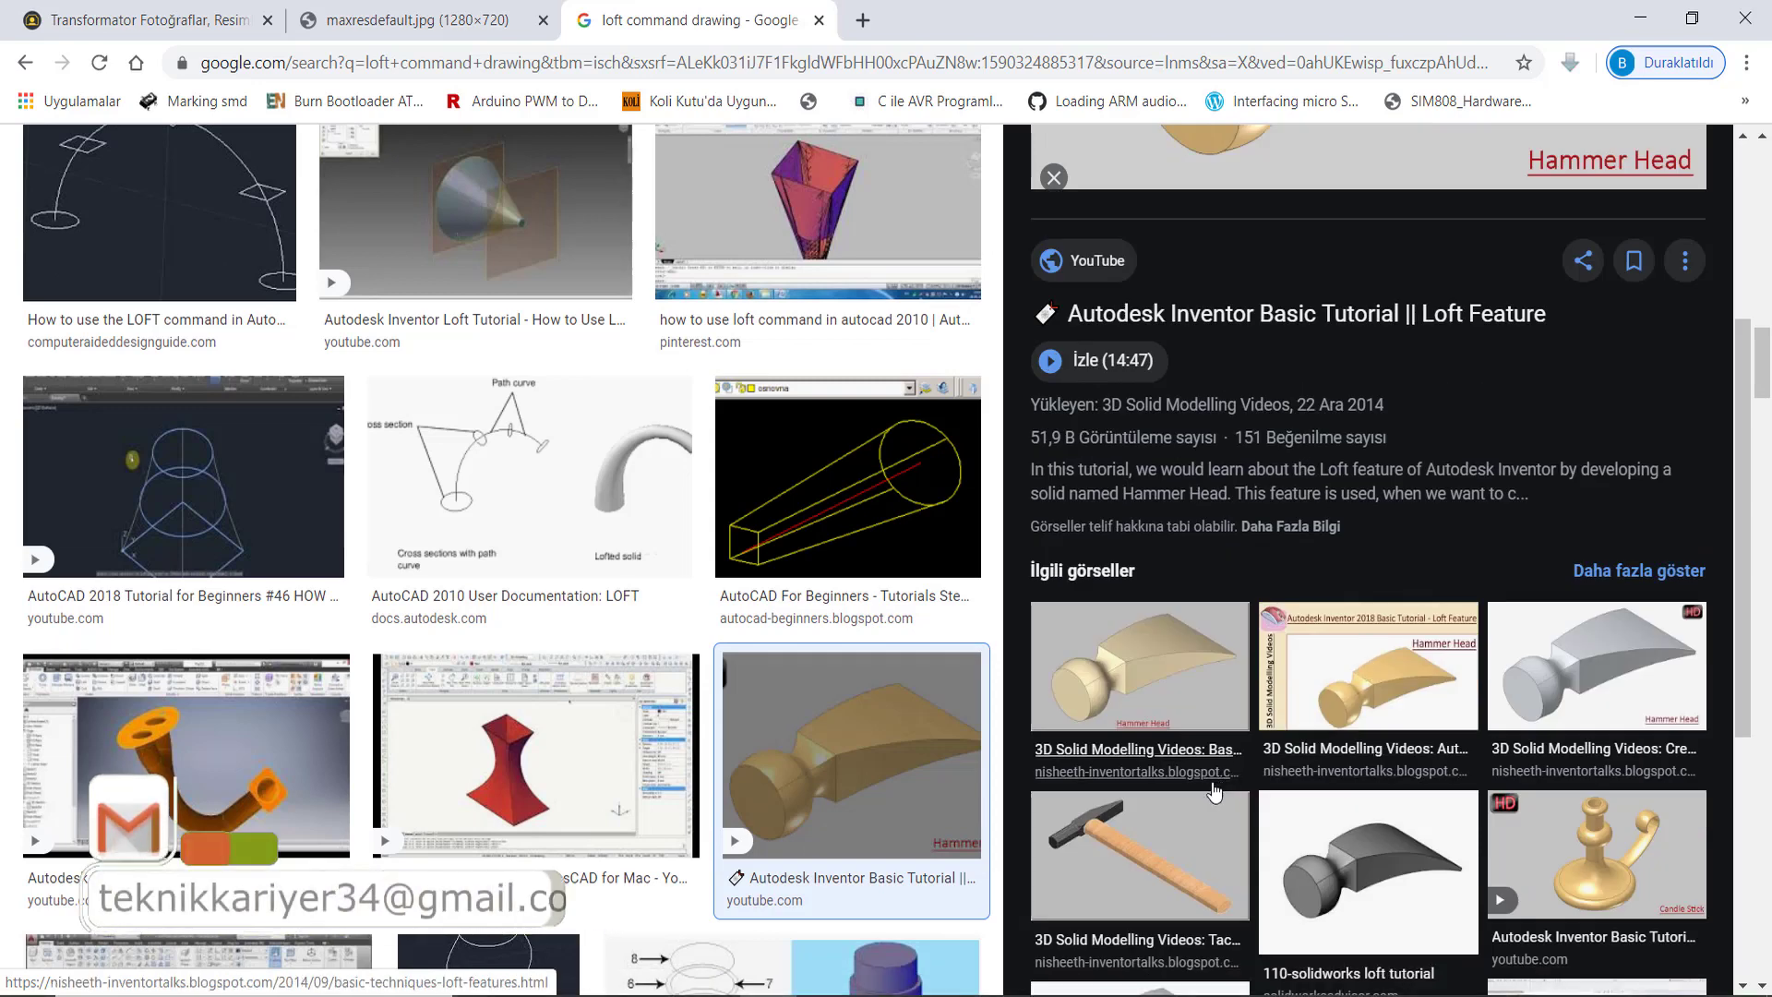
pyautogui.scroll(-5, 902, 587)
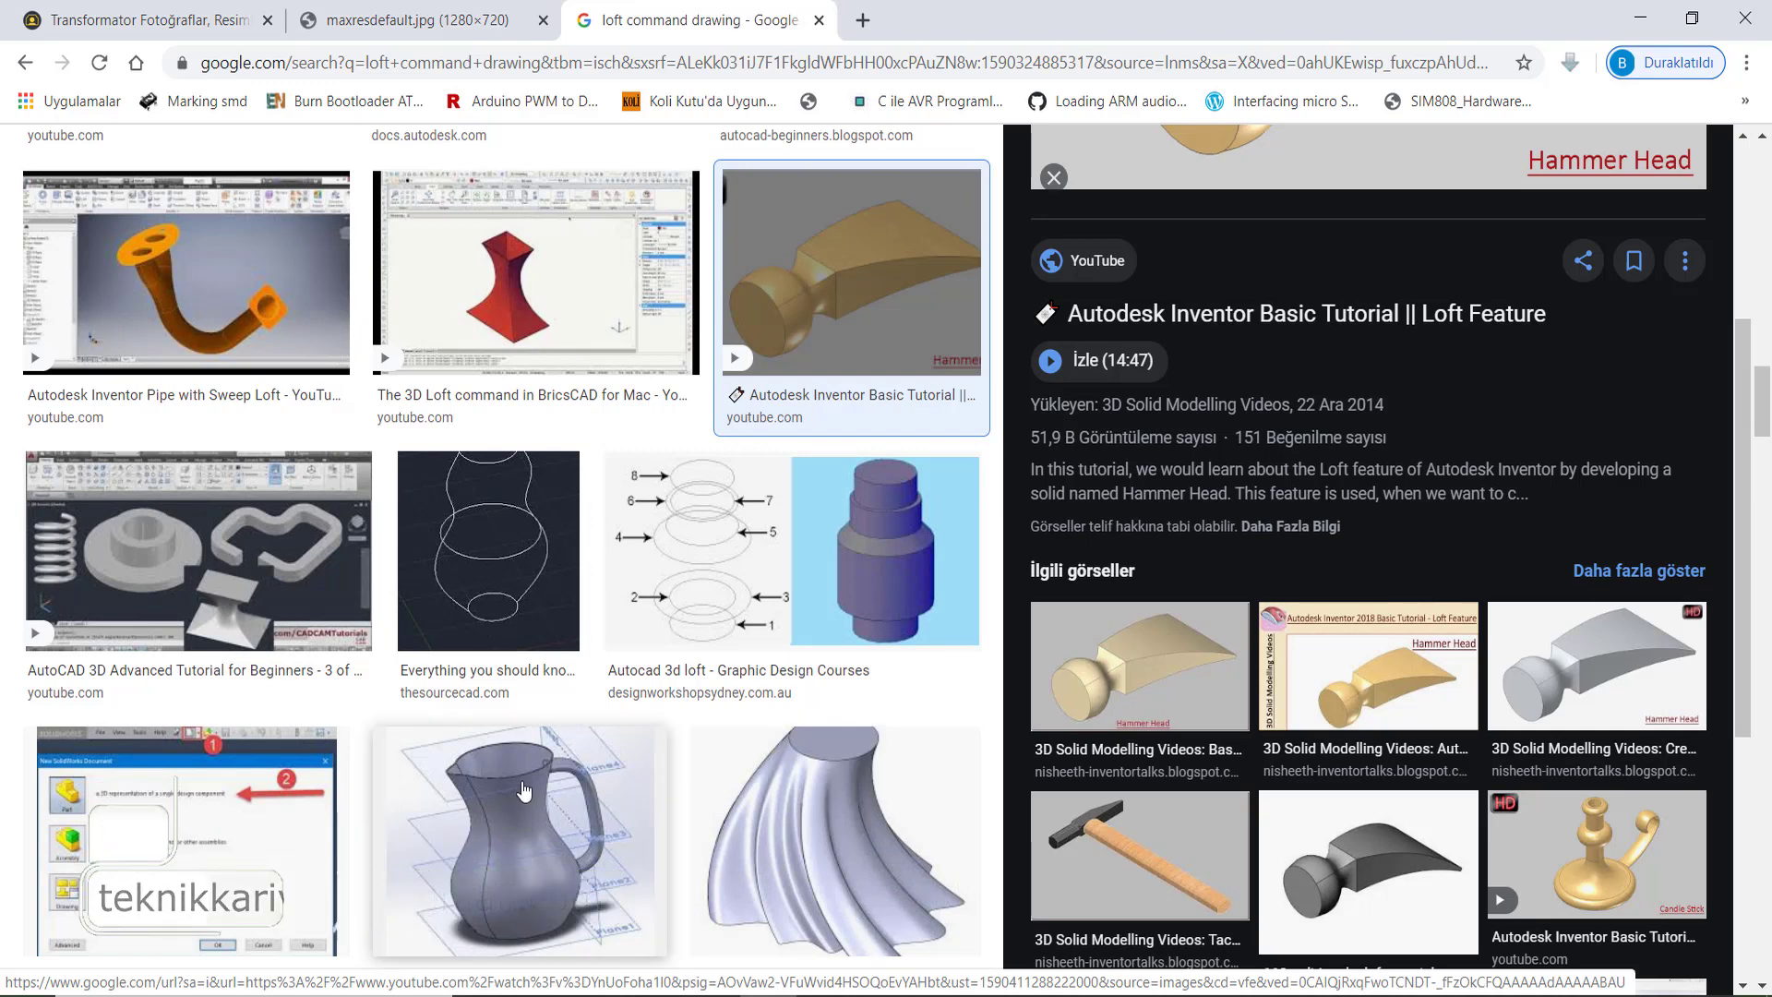
pyautogui.scroll(3, 790, 579)
pyautogui.scroll(4, 791, 579)
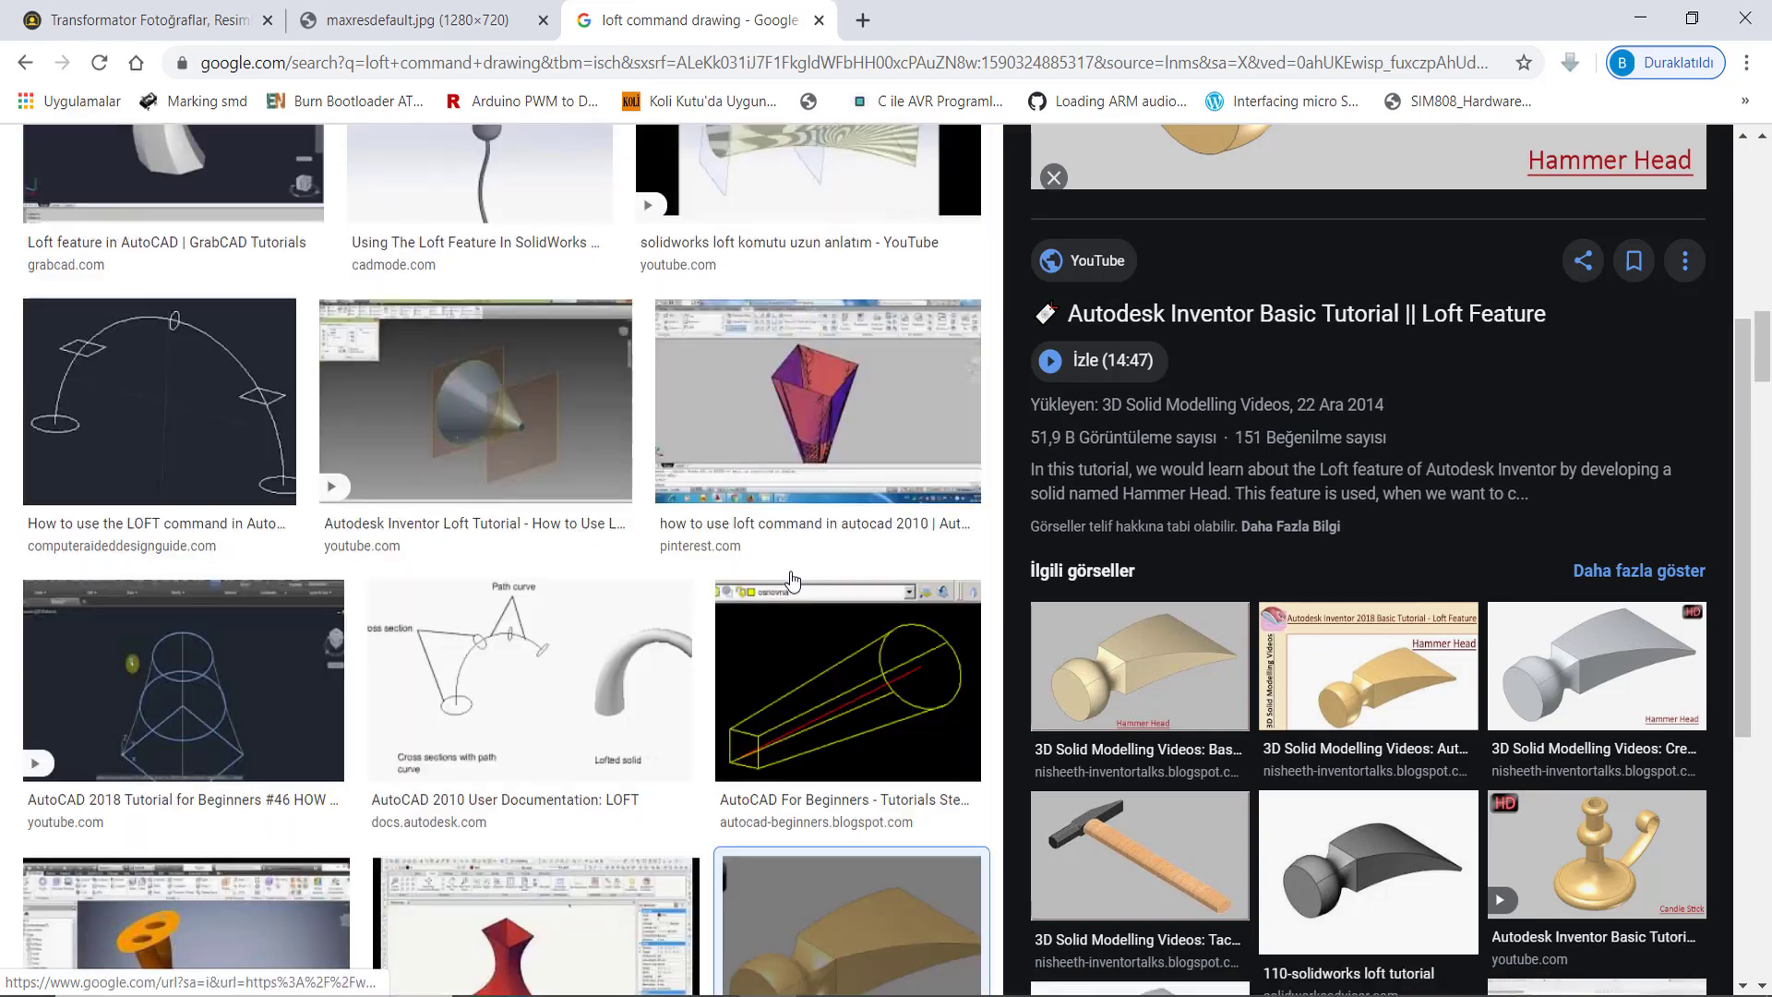
pyautogui.scroll(3, 791, 580)
pyautogui.scroll(3, 791, 579)
pyautogui.scroll(3, 790, 580)
pyautogui.scroll(1, 791, 580)
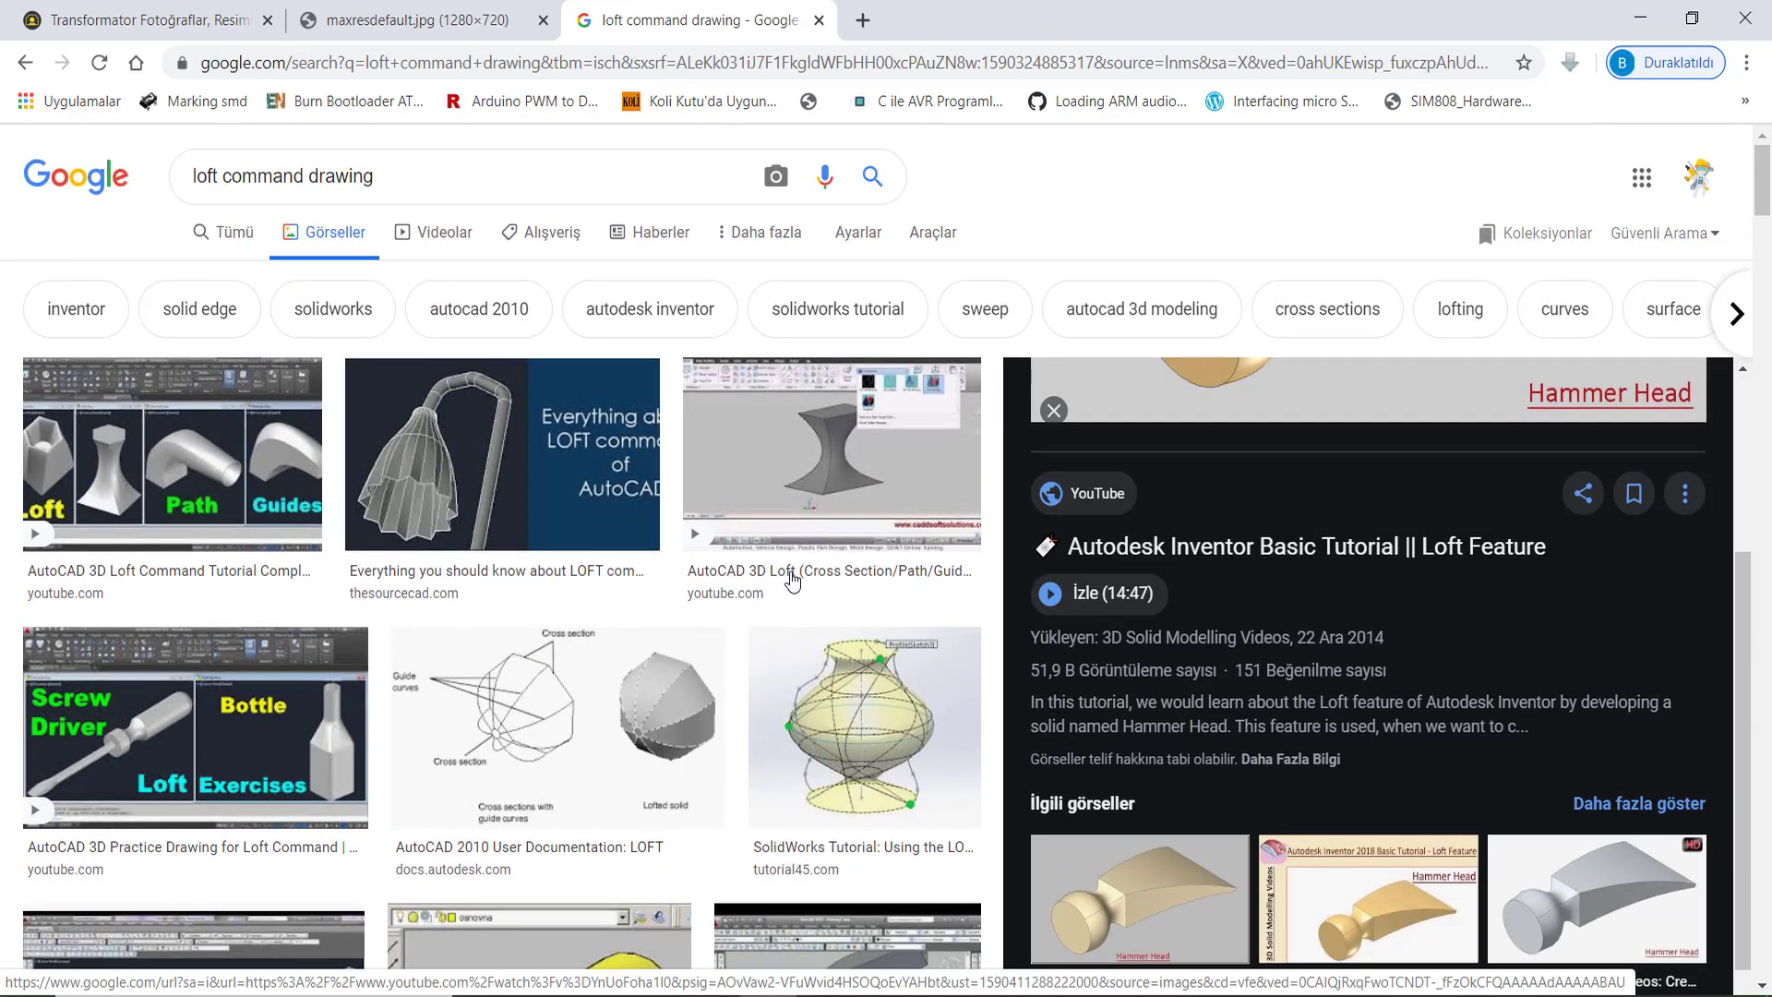
pyautogui.scroll(-5, 752, 523)
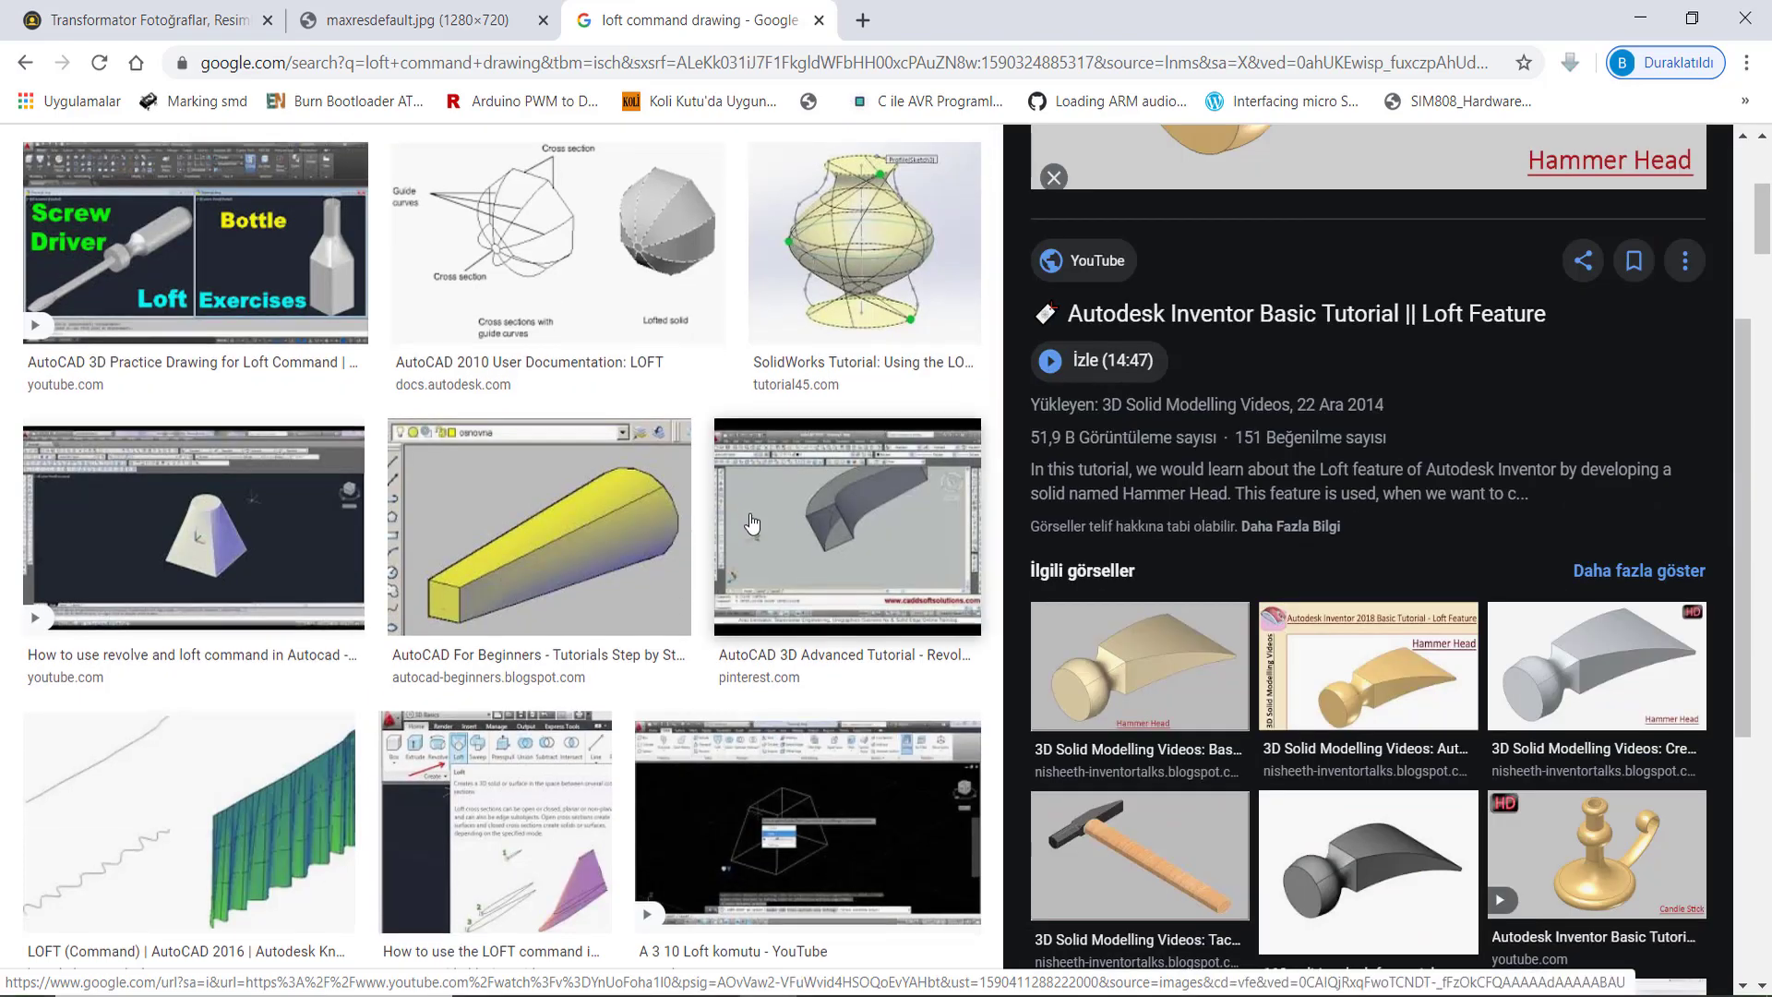
pyautogui.scroll(-10, 752, 523)
pyautogui.scroll(-8, 779, 514)
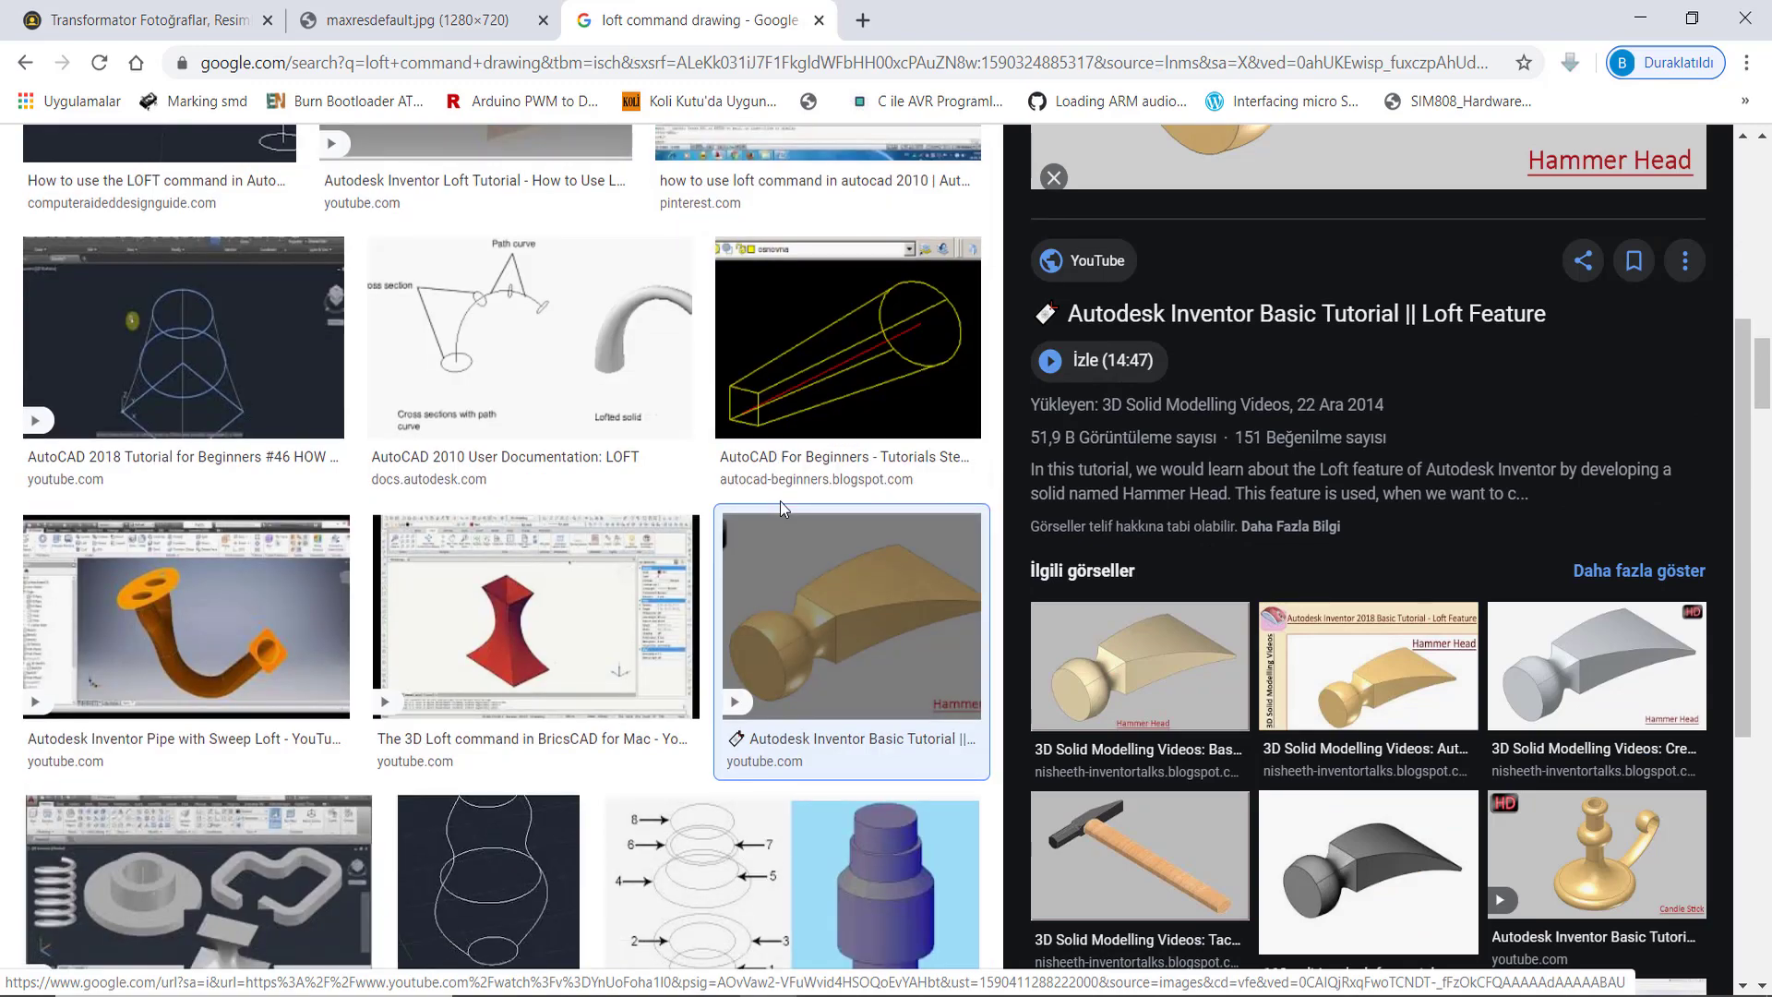
pyautogui.scroll(-5, 780, 508)
pyautogui.scroll(-5, 984, 474)
pyautogui.scroll(-5, 908, 493)
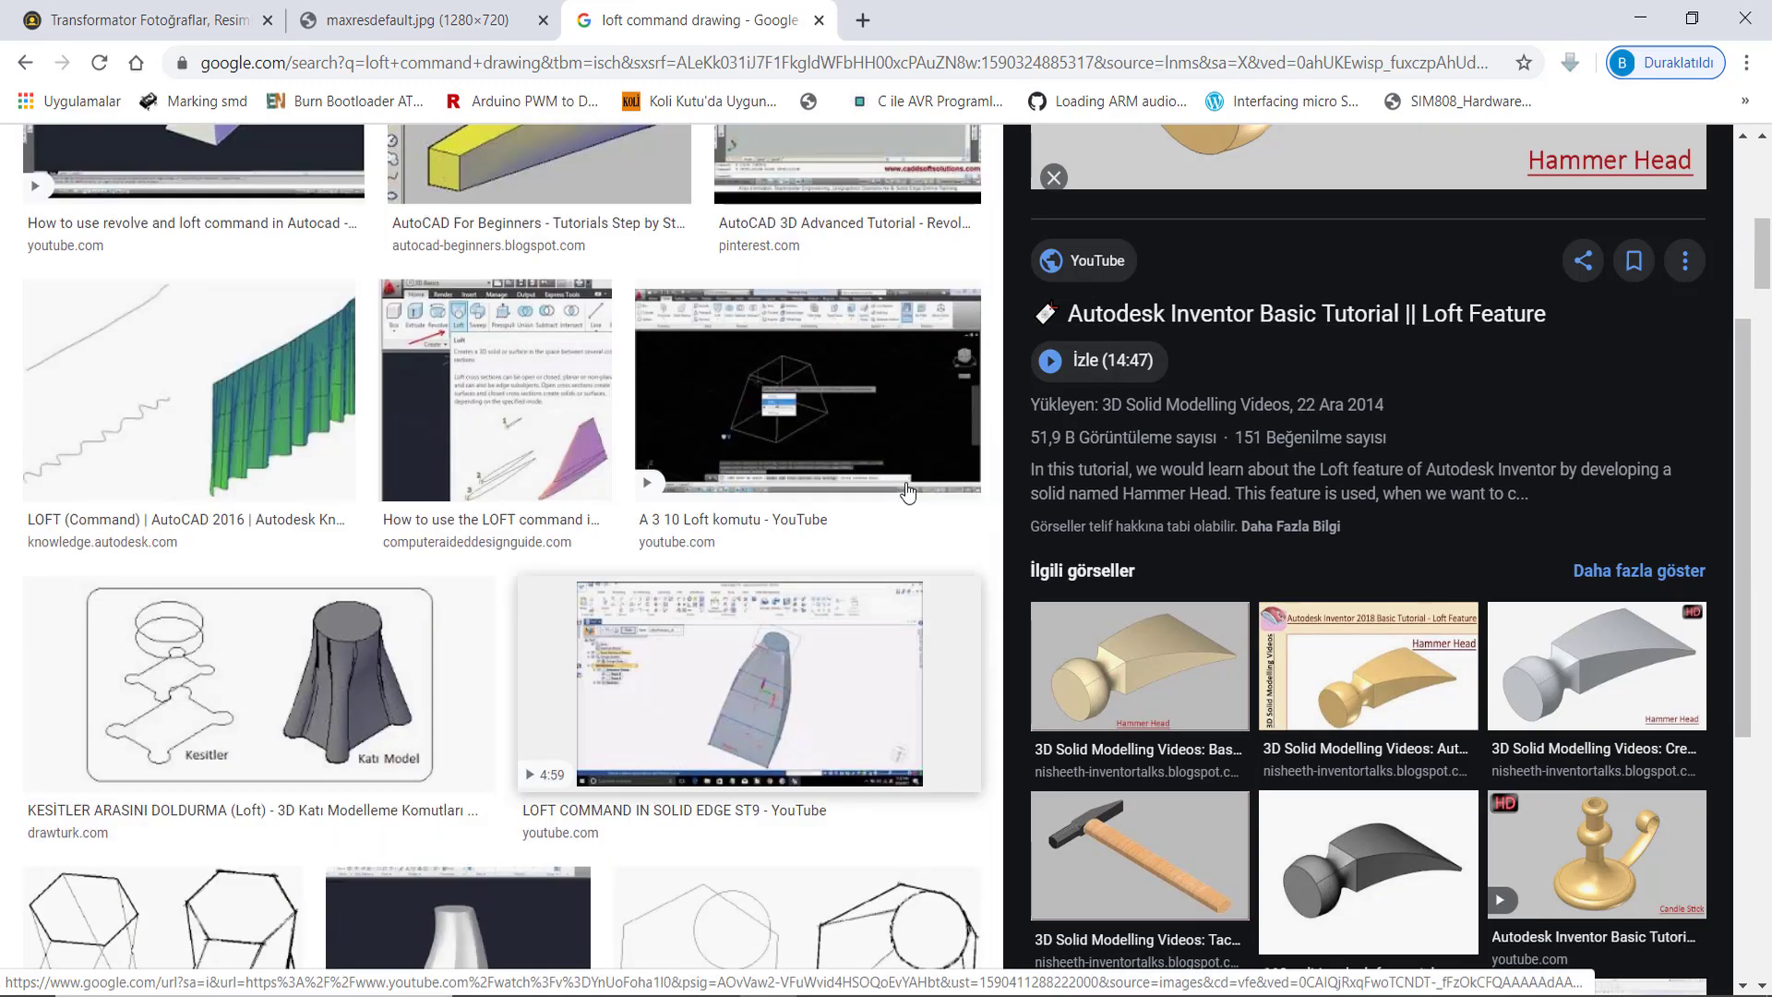
pyautogui.scroll(2, 908, 494)
pyautogui.scroll(-3, 910, 497)
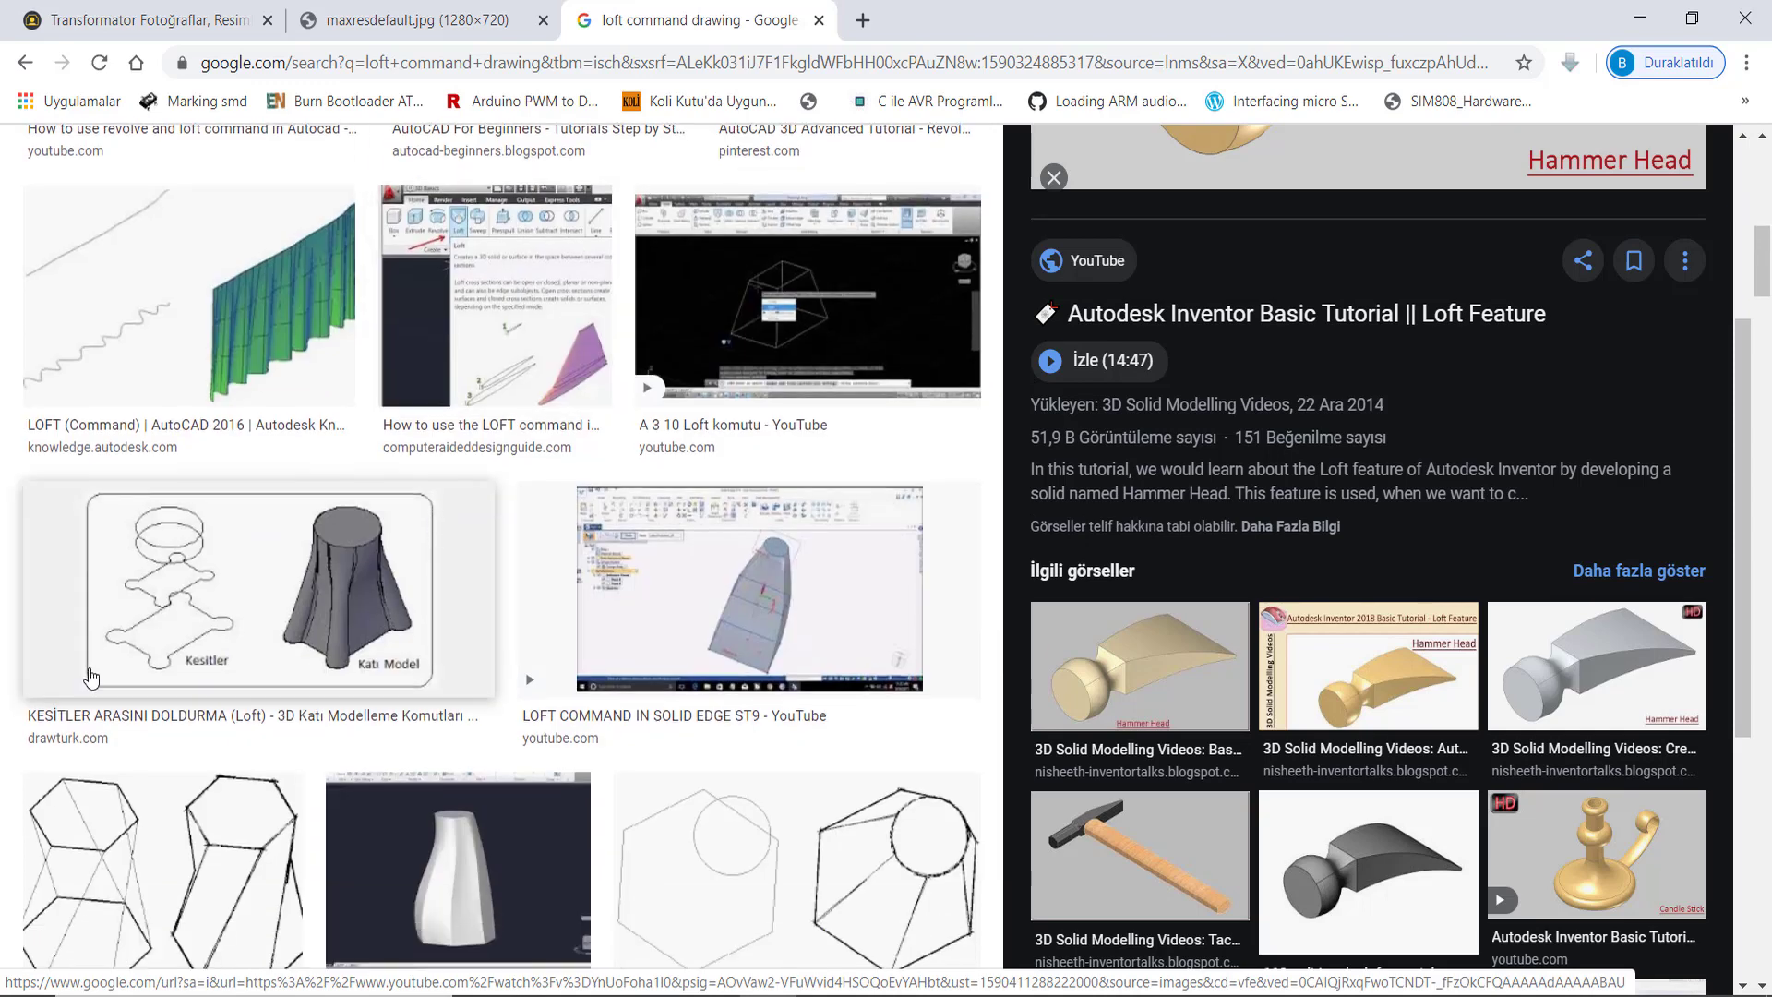
pyautogui.scroll(-2, 554, 443)
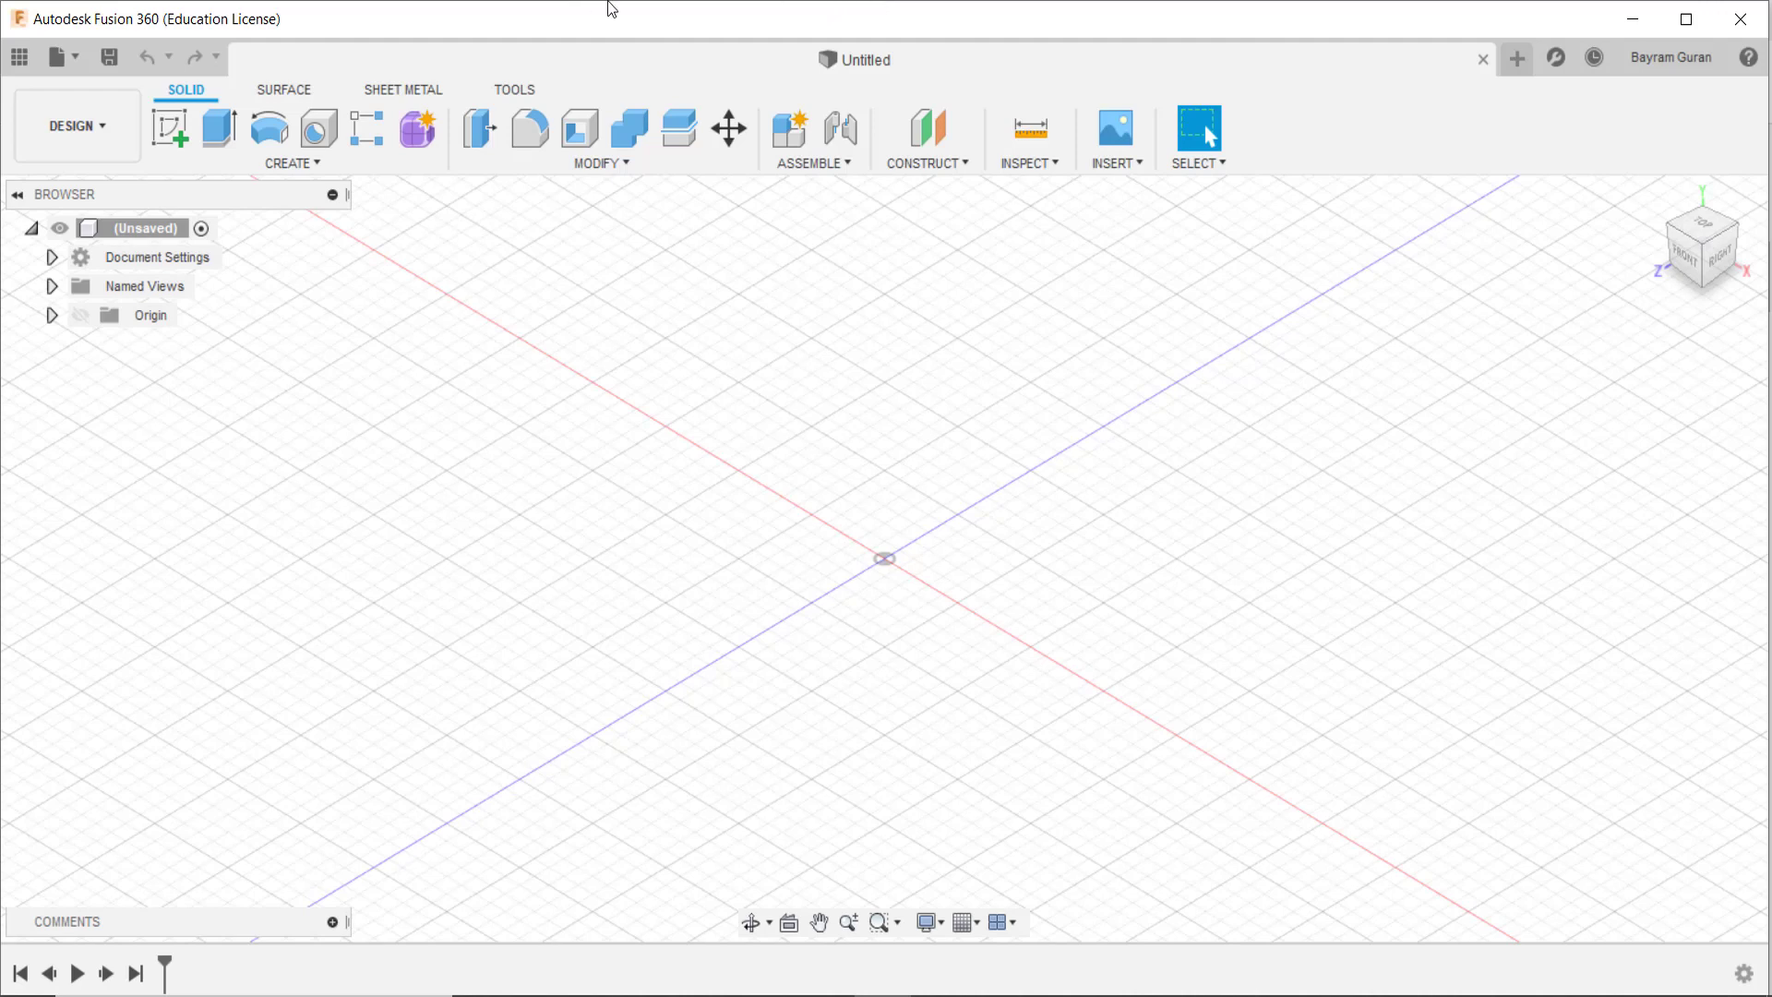
# Step: Start a trial sketch on a plane and finish it right away
pyautogui.click(270, 170)
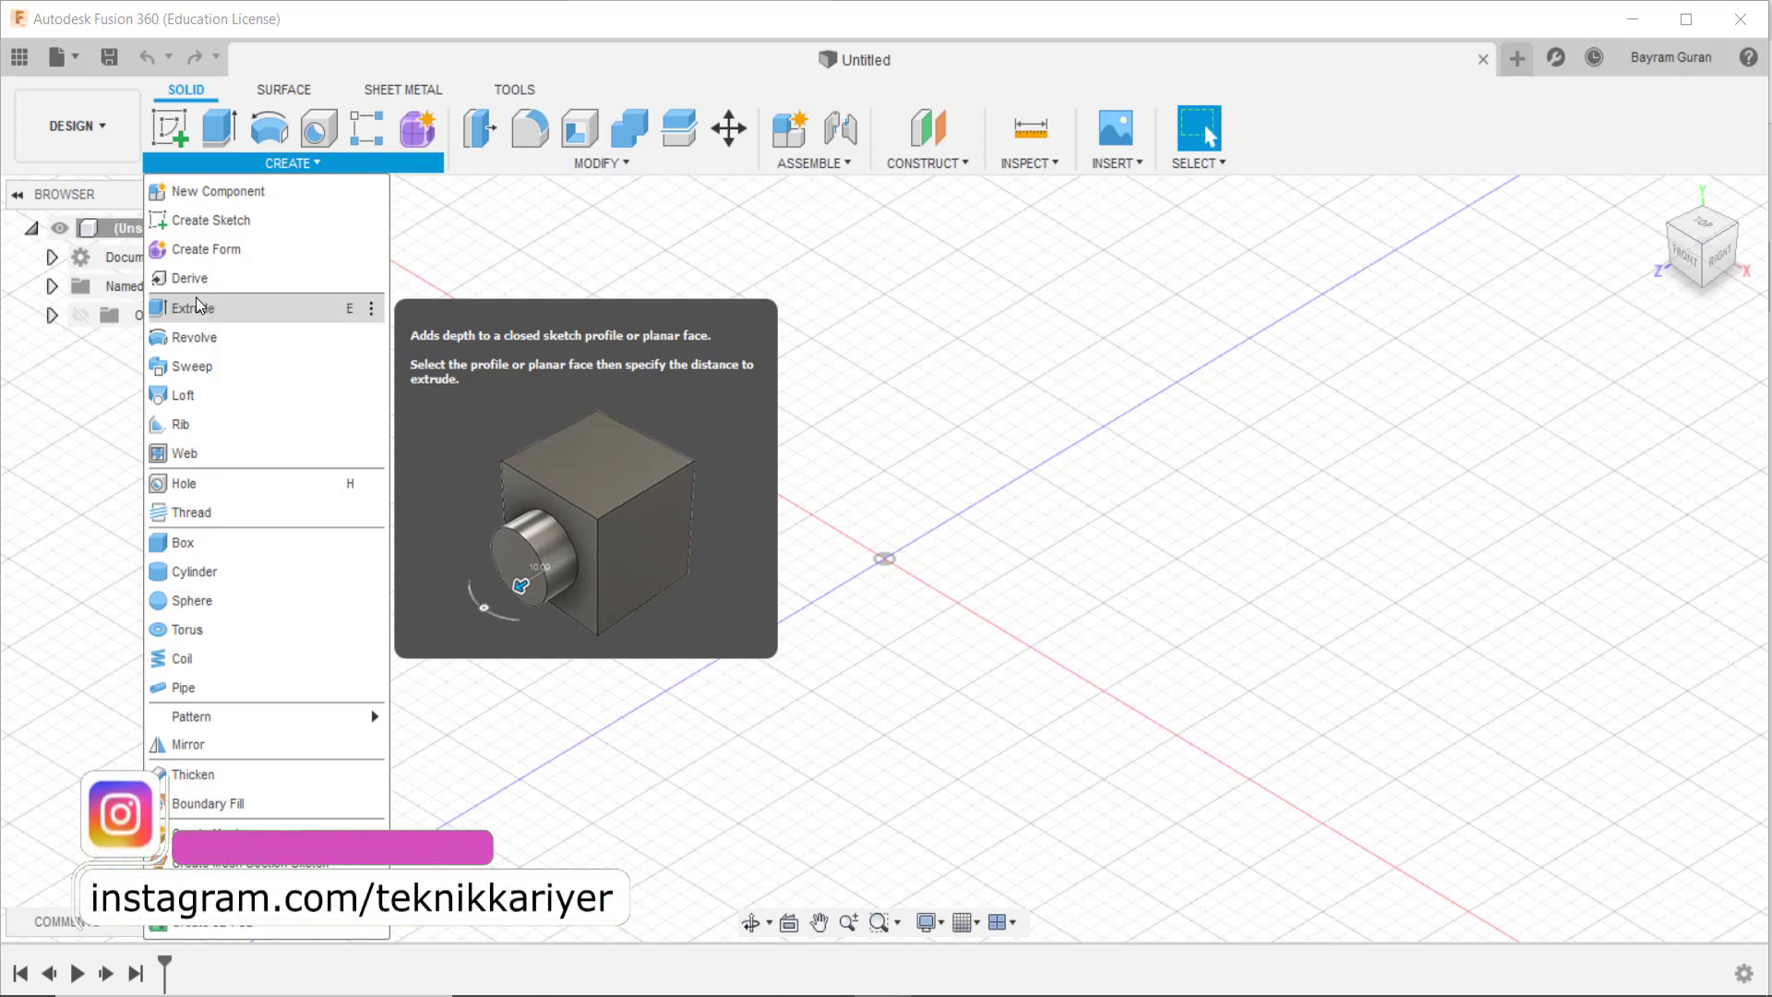
pyautogui.click(169, 129)
pyautogui.click(835, 544)
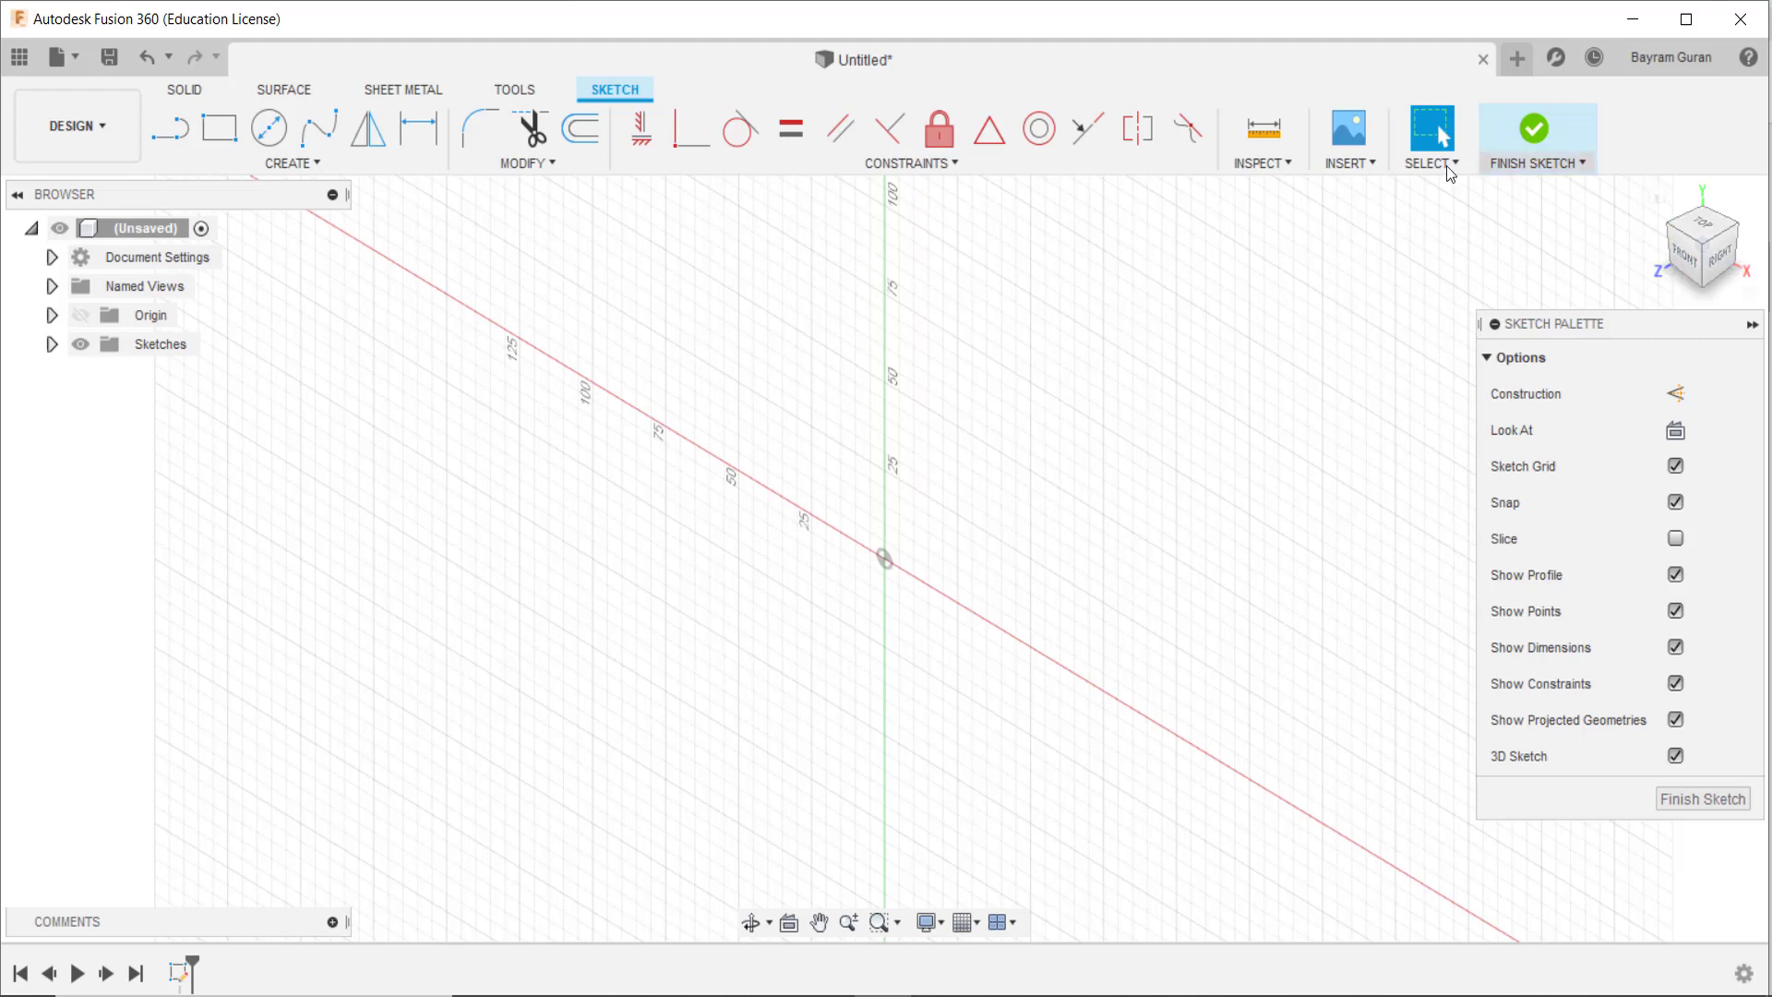
pyautogui.click(1531, 127)
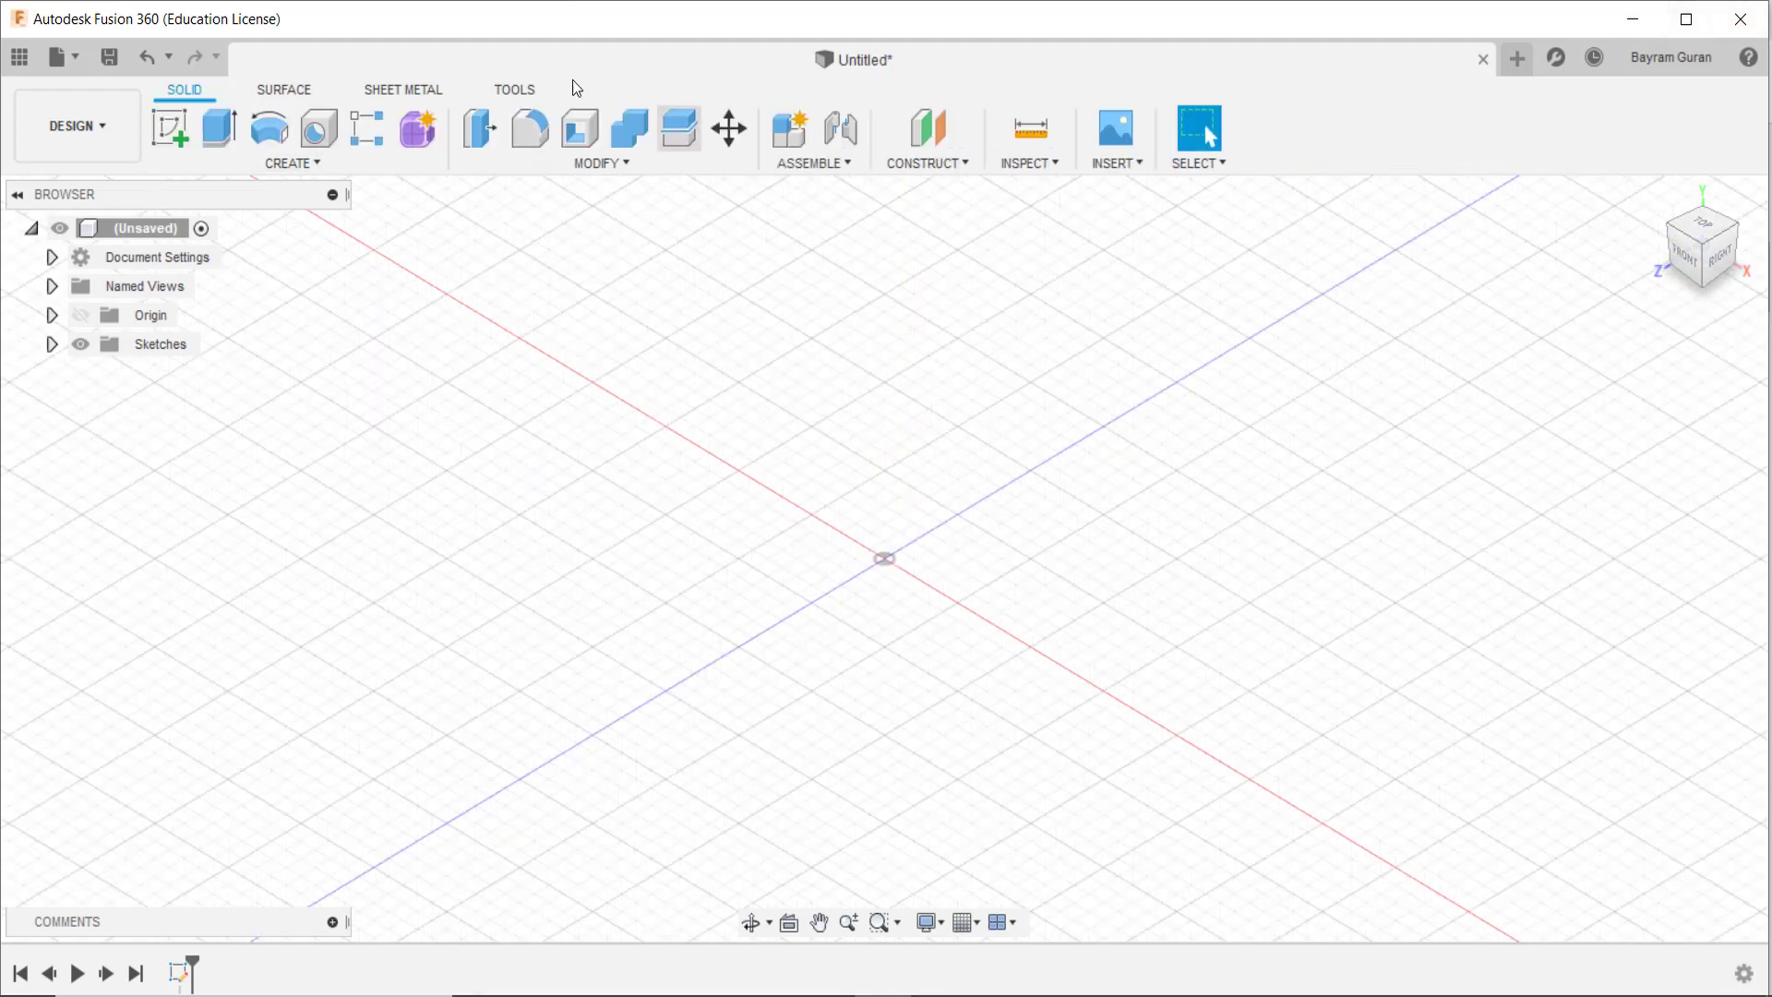
# Step: Start a new XY-plane sketch viewed from the front, with 3D Sketch turned off
pyautogui.click(172, 130)
pyautogui.click(945, 550)
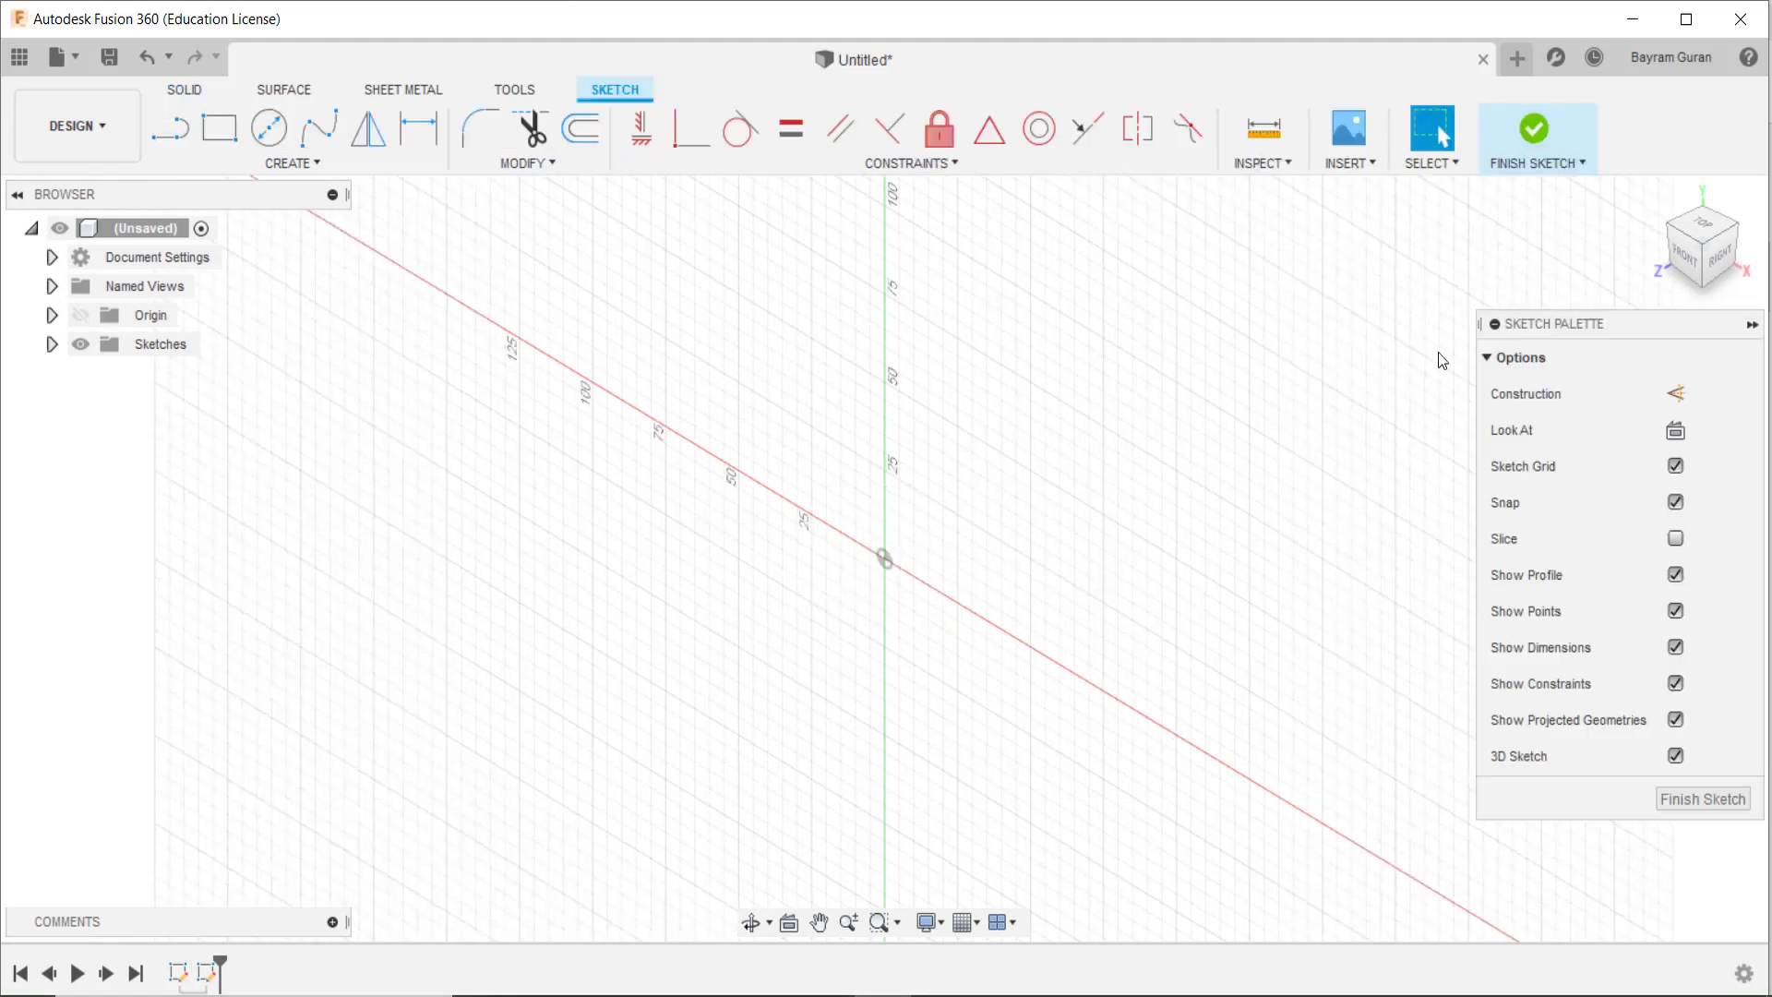
pyautogui.click(1695, 268)
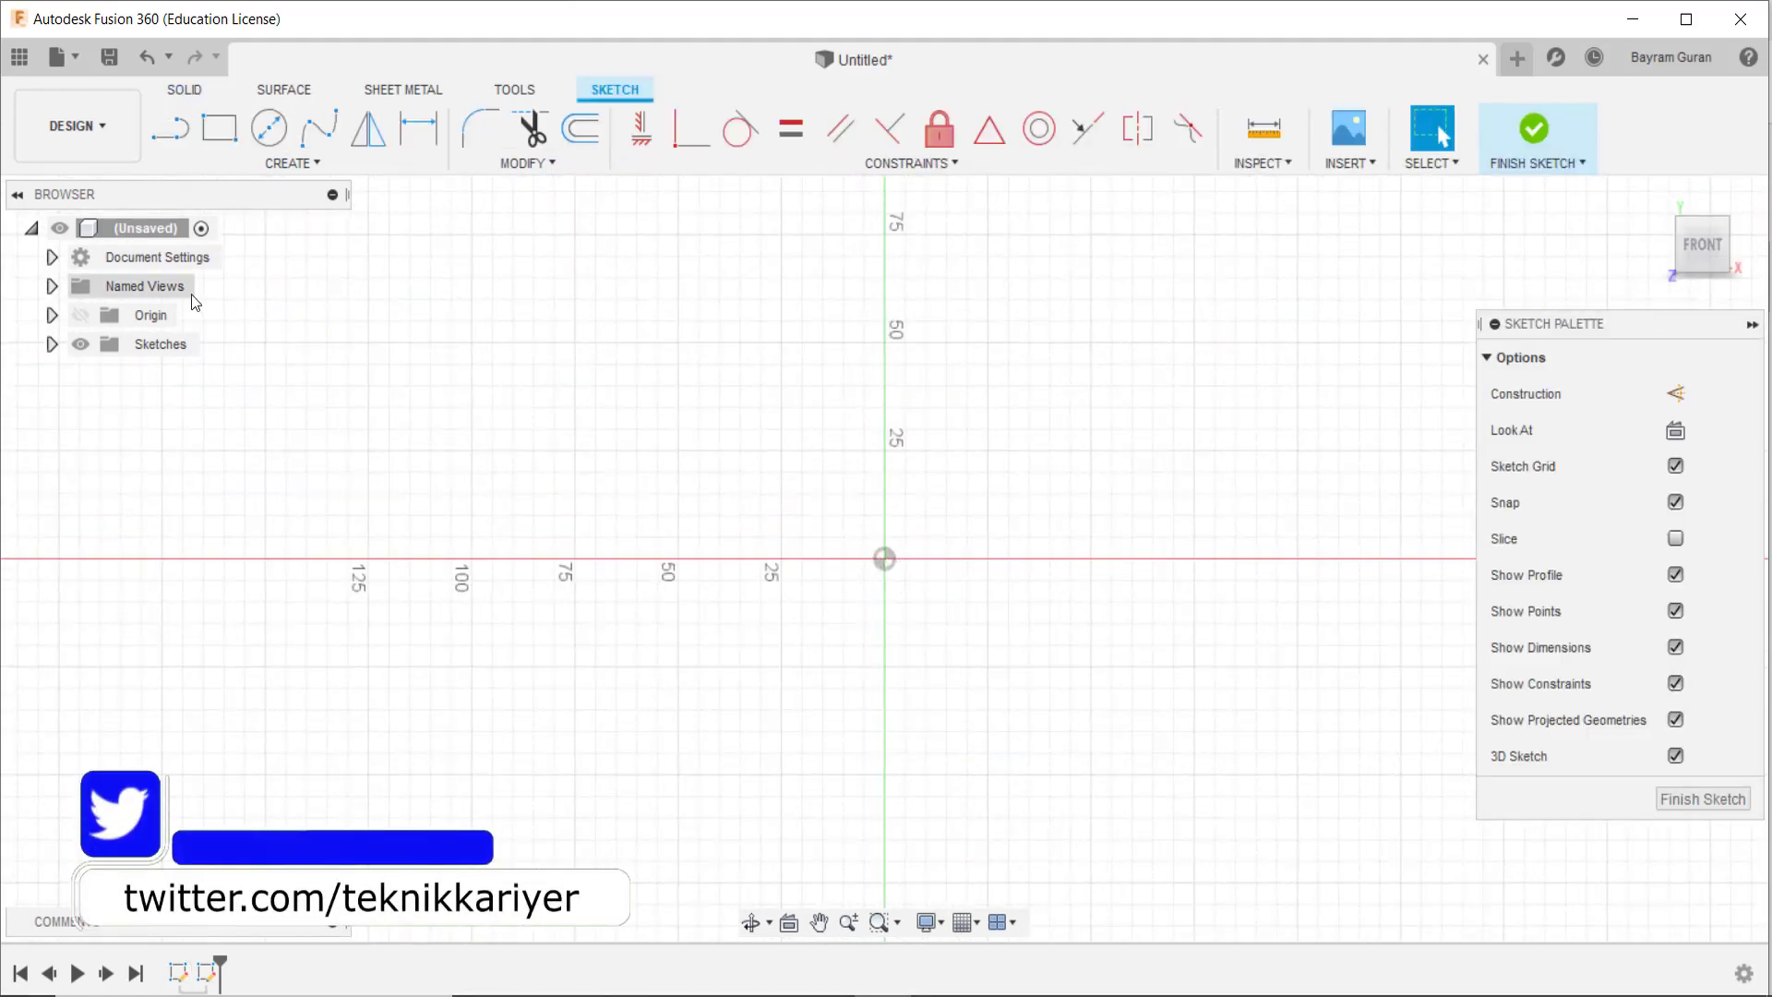
pyautogui.click(222, 146)
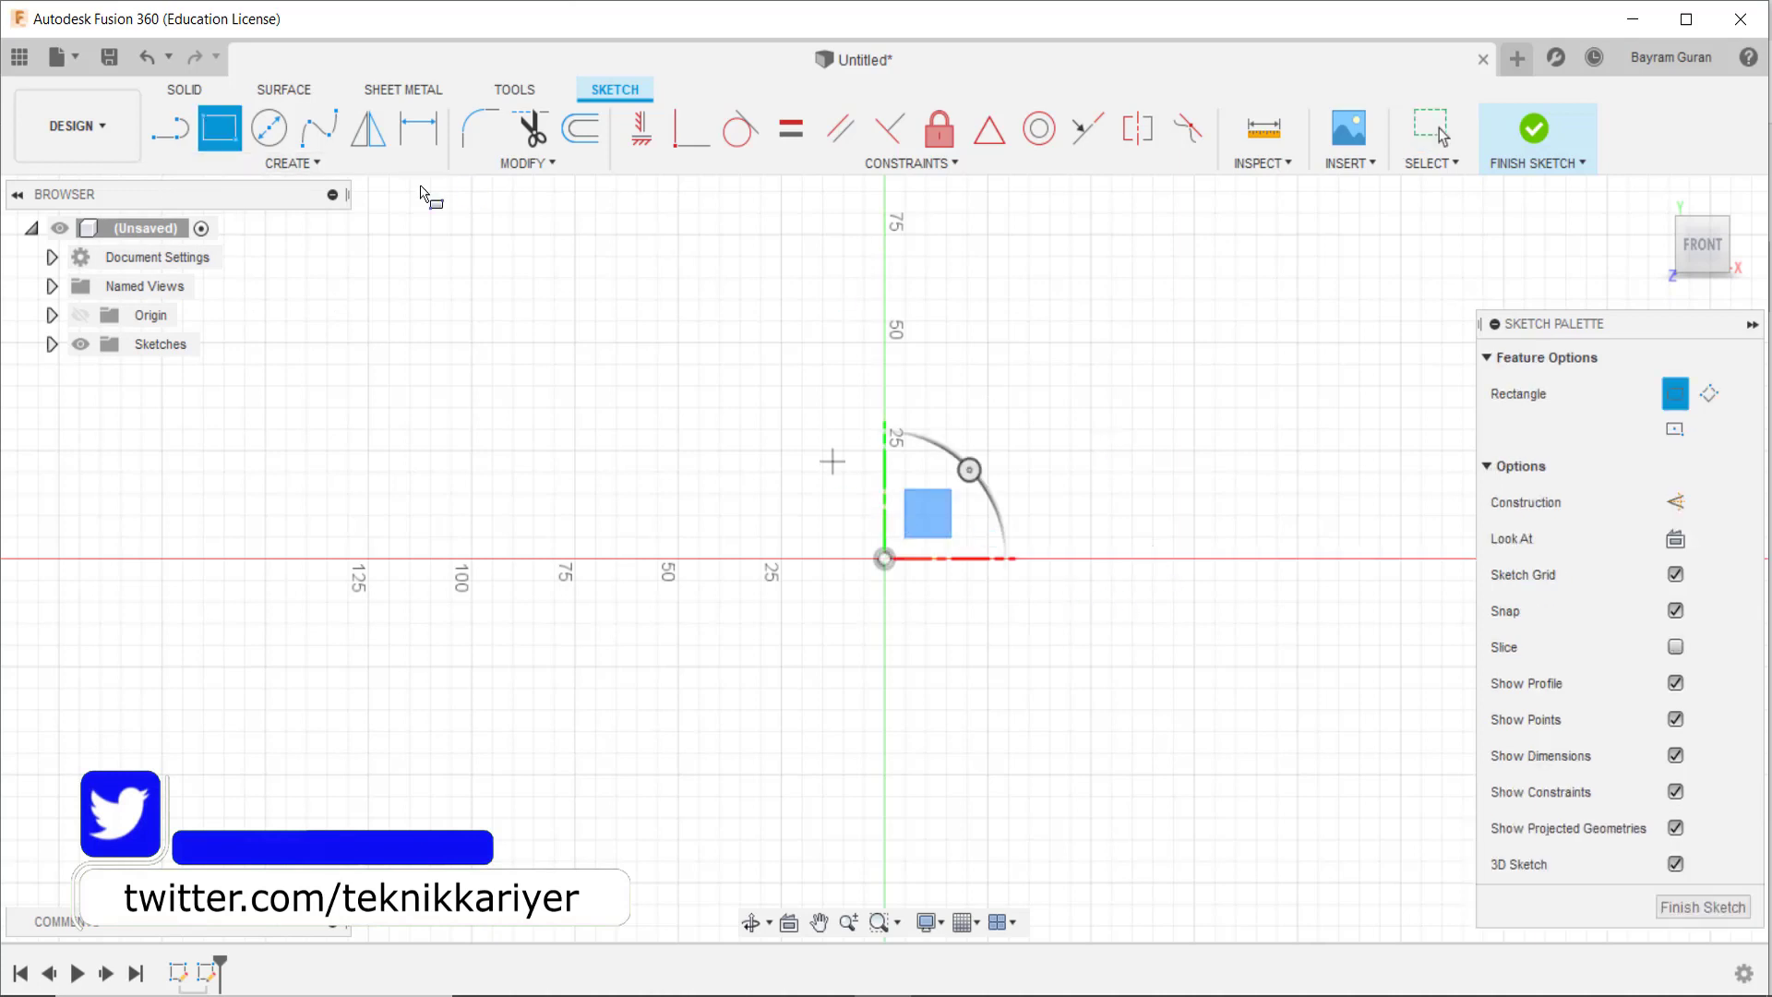
pyautogui.moveTo(1701, 245)
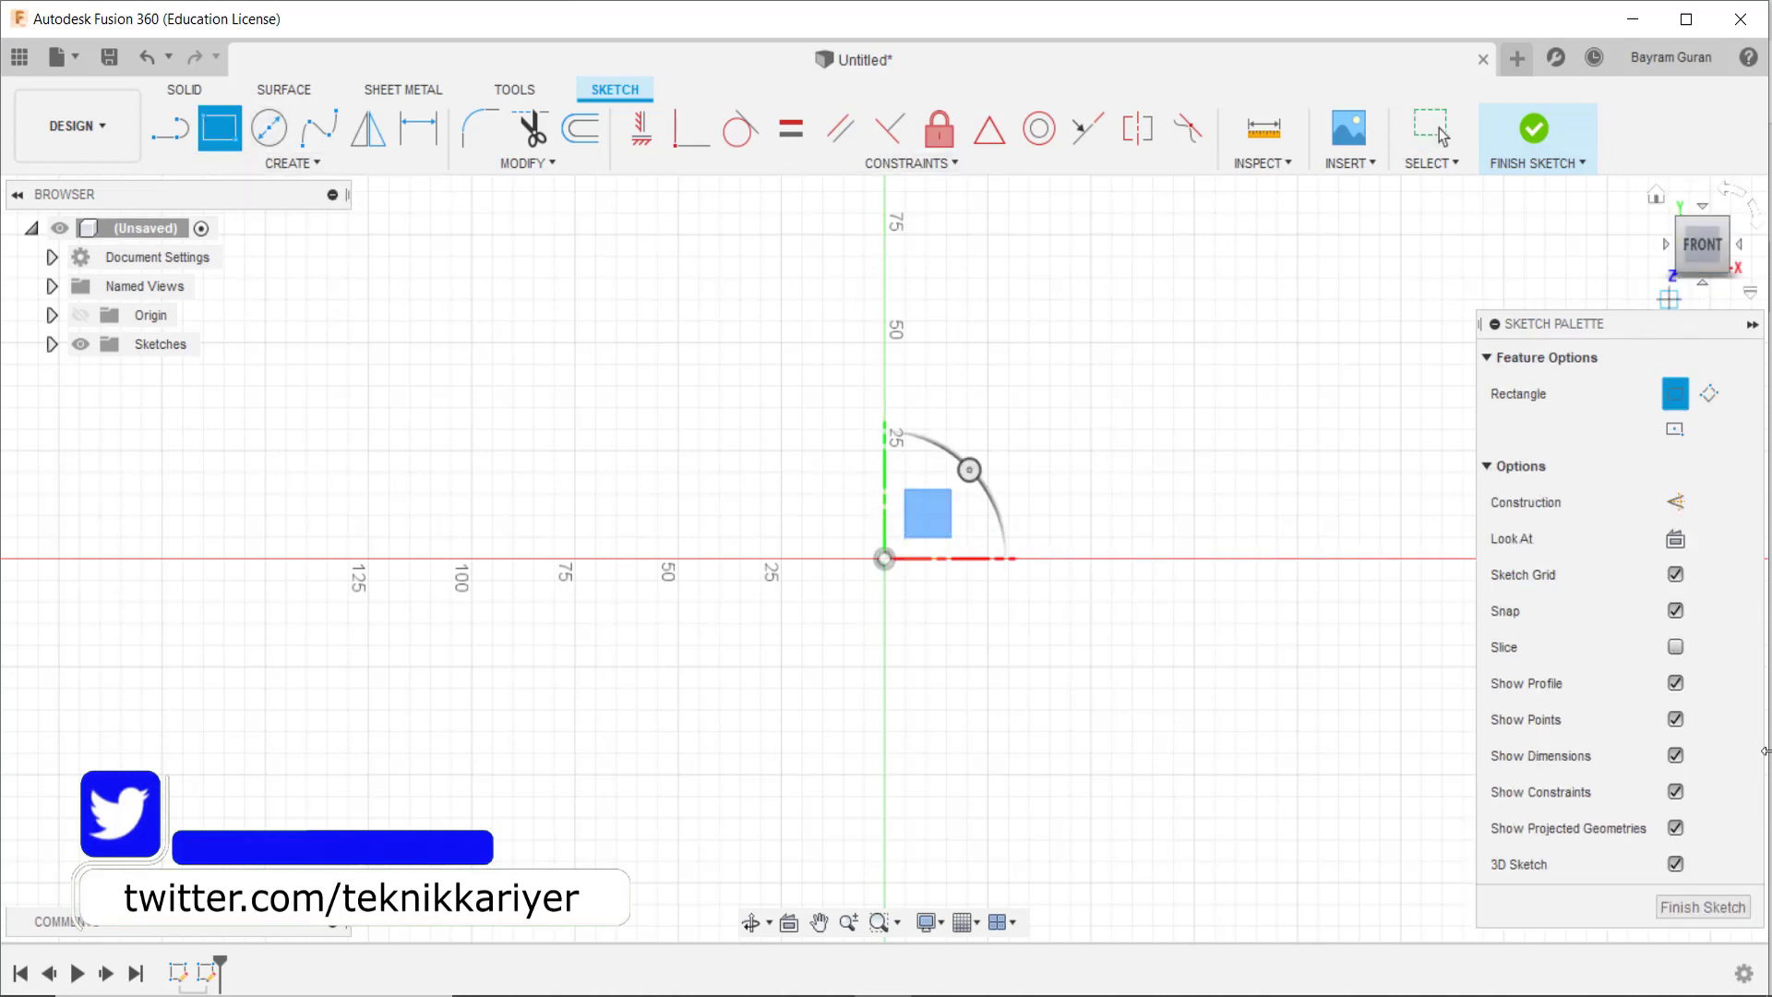
pyautogui.click(1675, 864)
pyautogui.press('Escape')
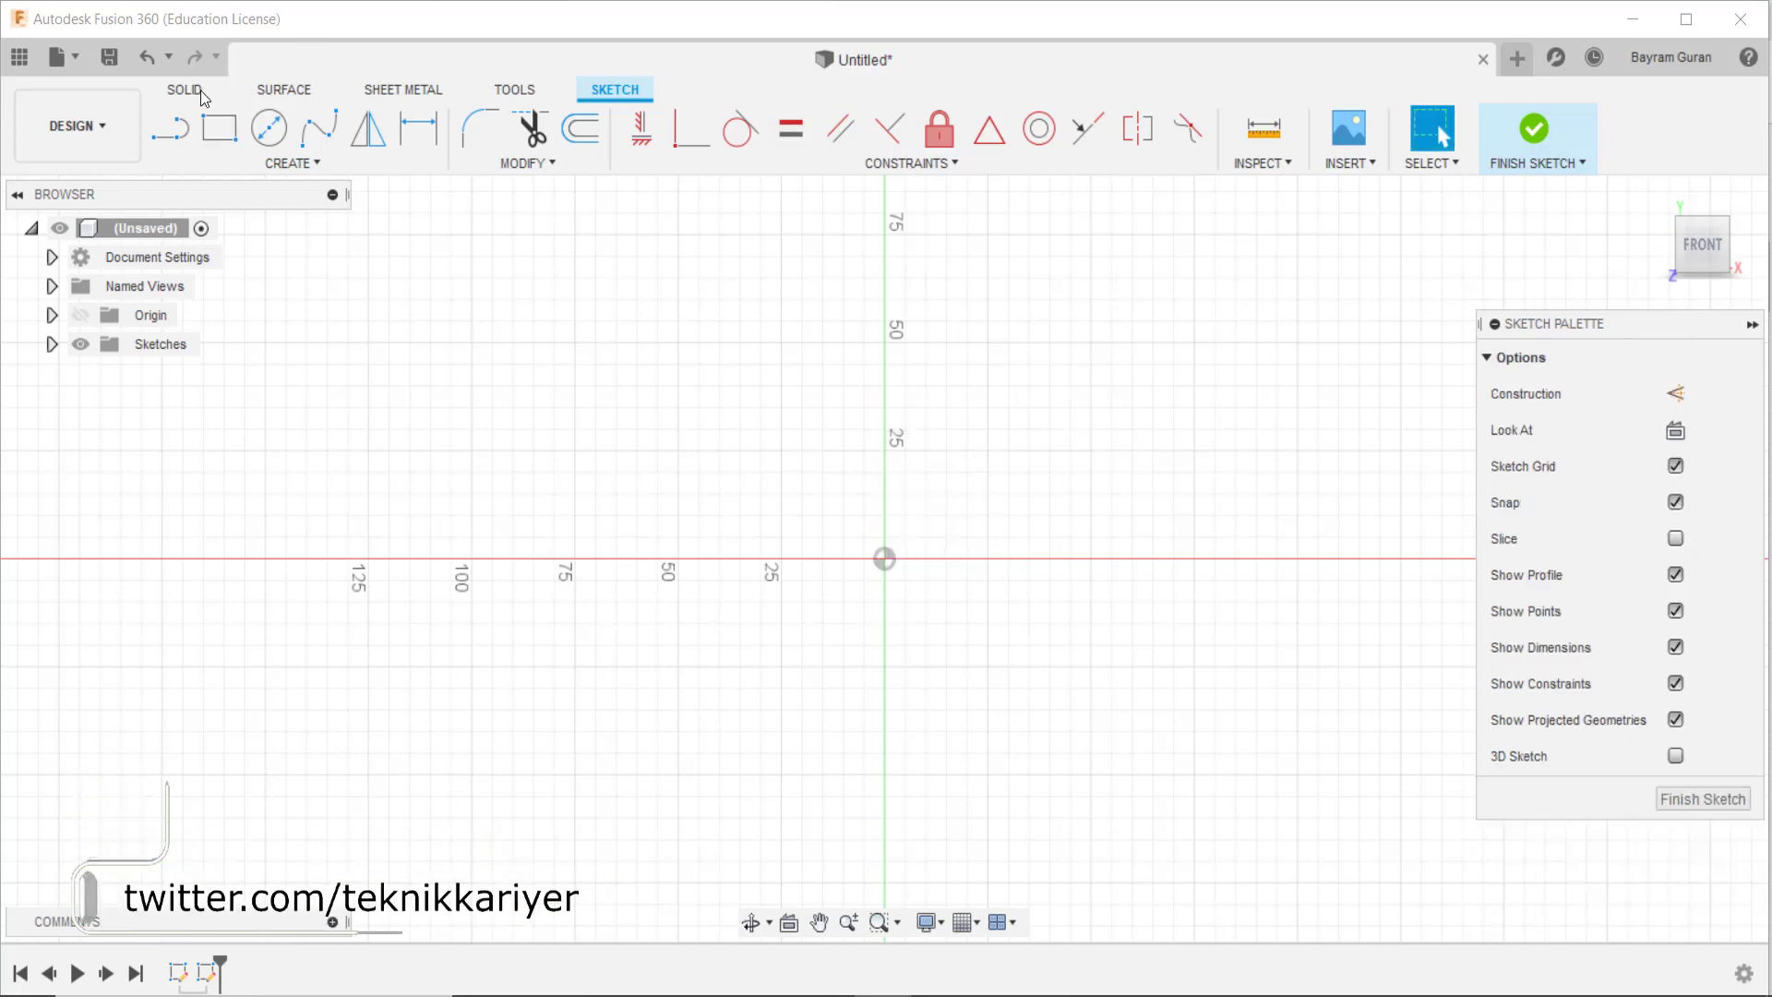
pyautogui.click(195, 140)
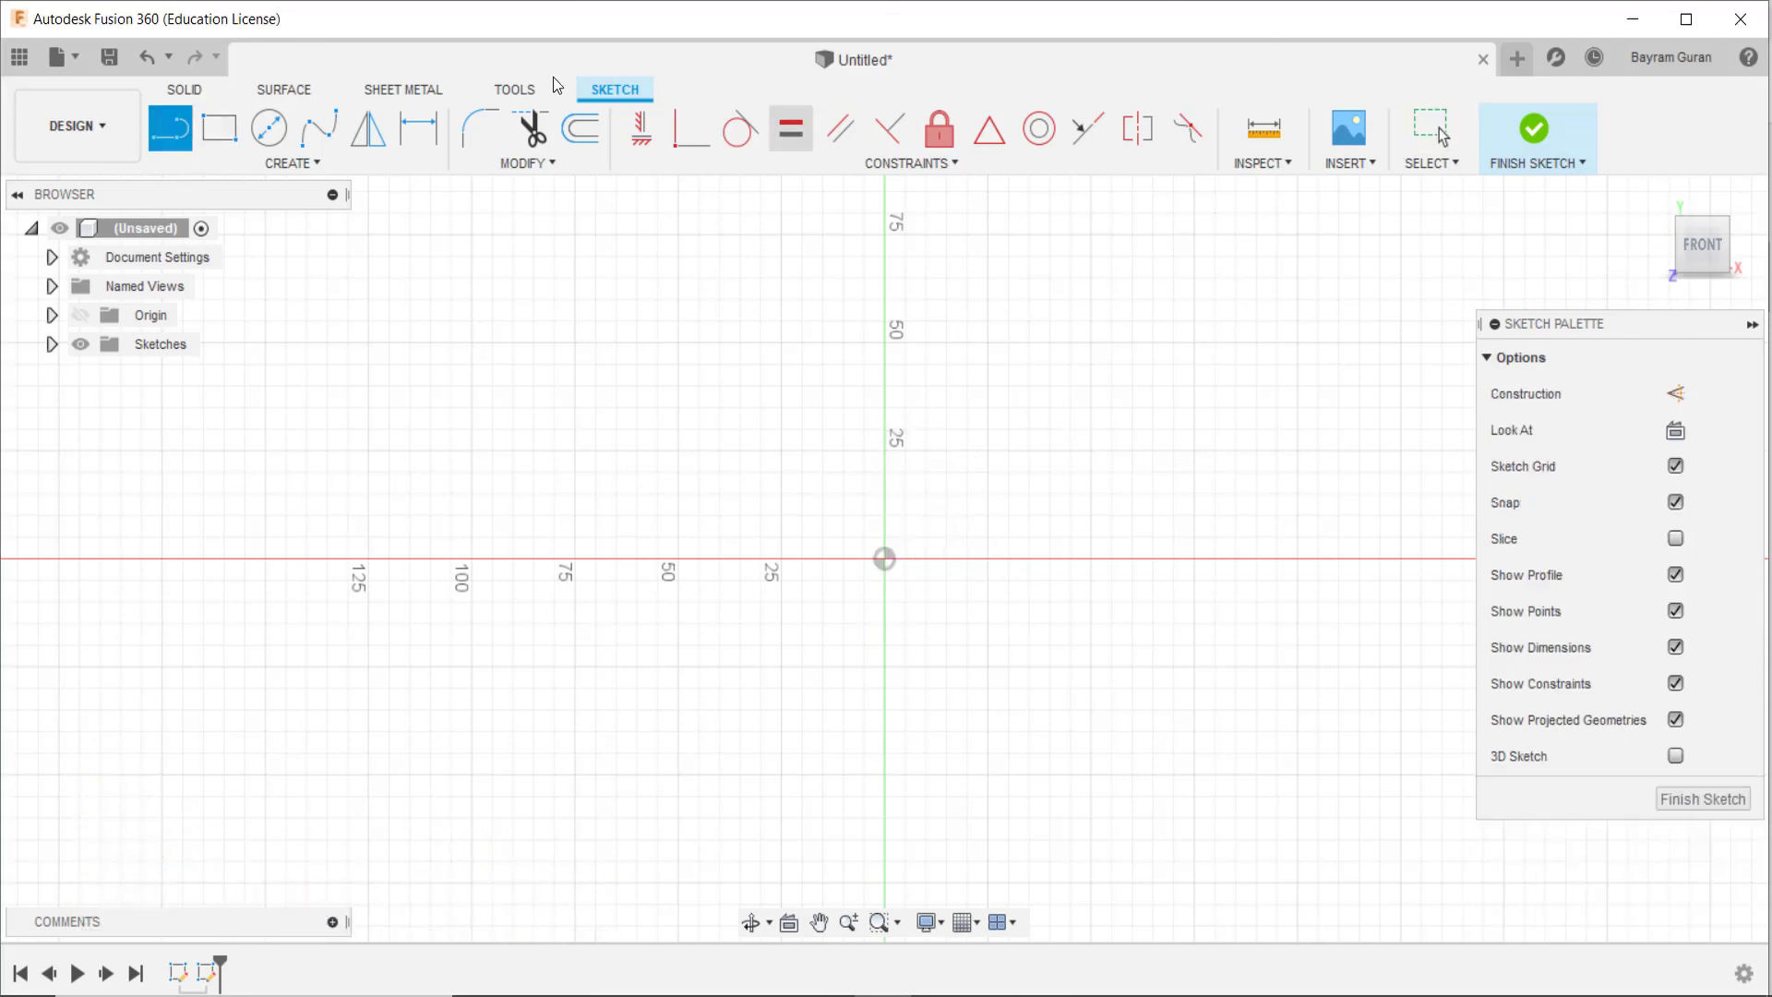
pyautogui.click(245, 162)
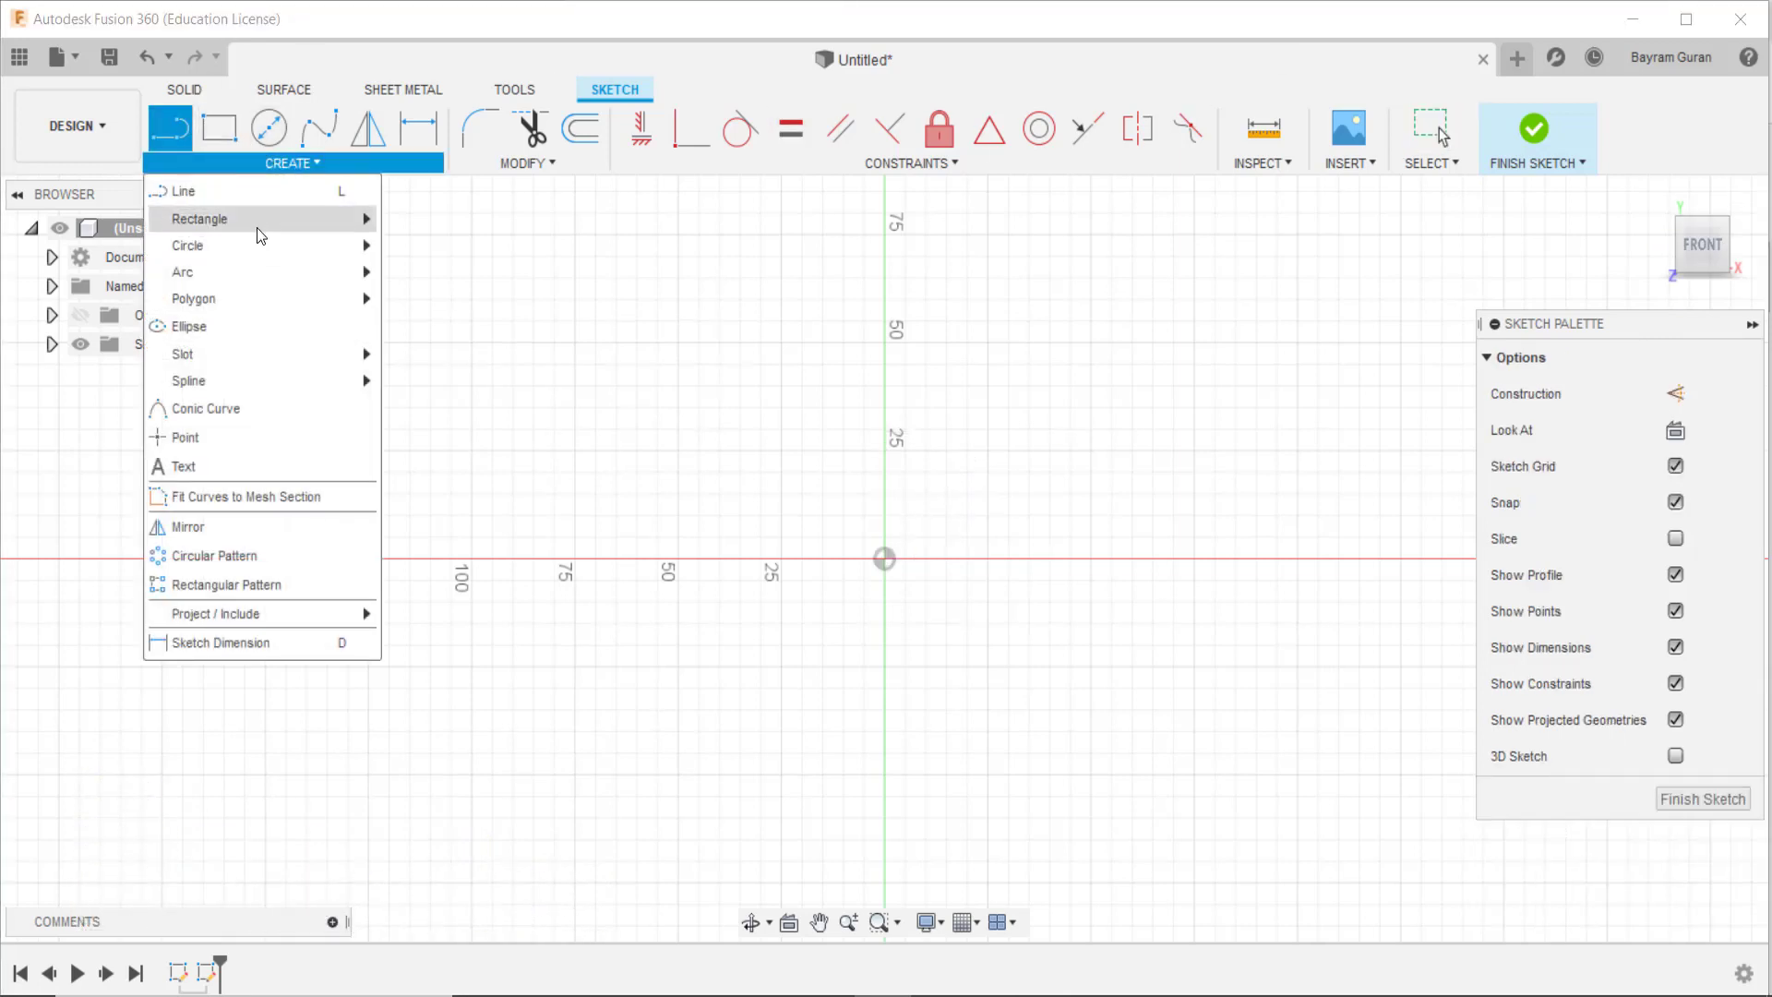
pyautogui.moveTo(199, 219)
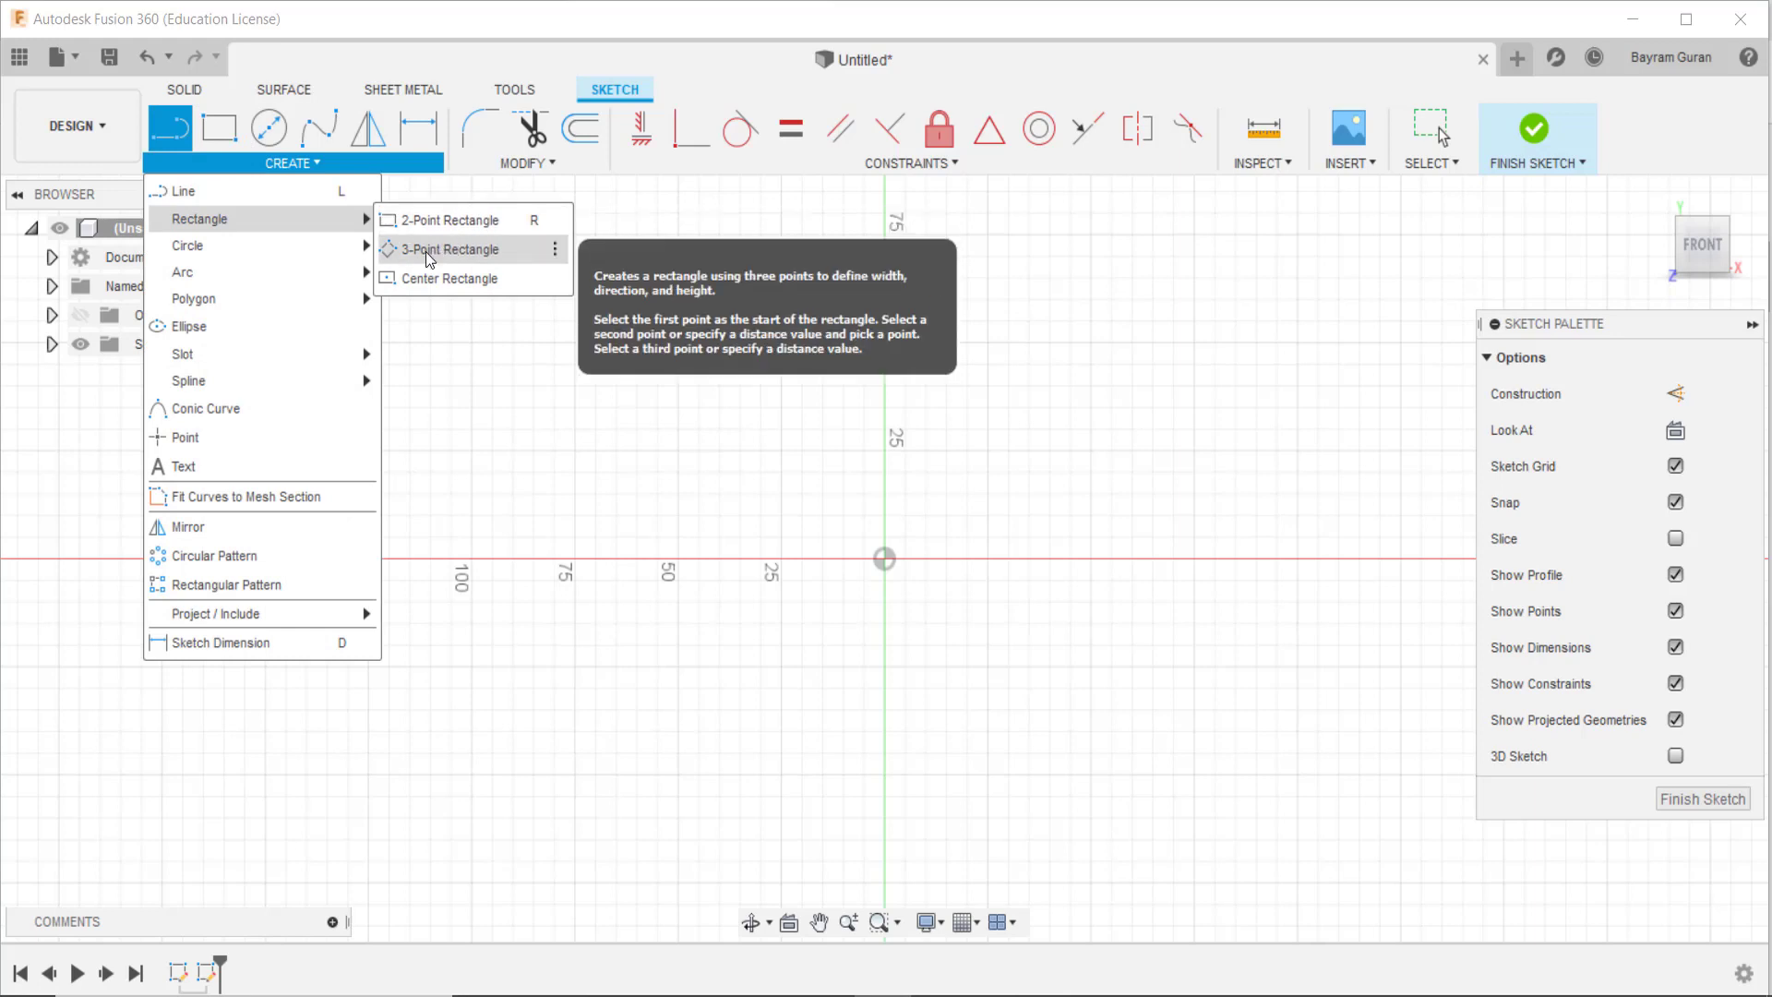
# Step: Draw a 100 × 100 mm center rectangle anchored at the sketch origin
pyautogui.click(418, 279)
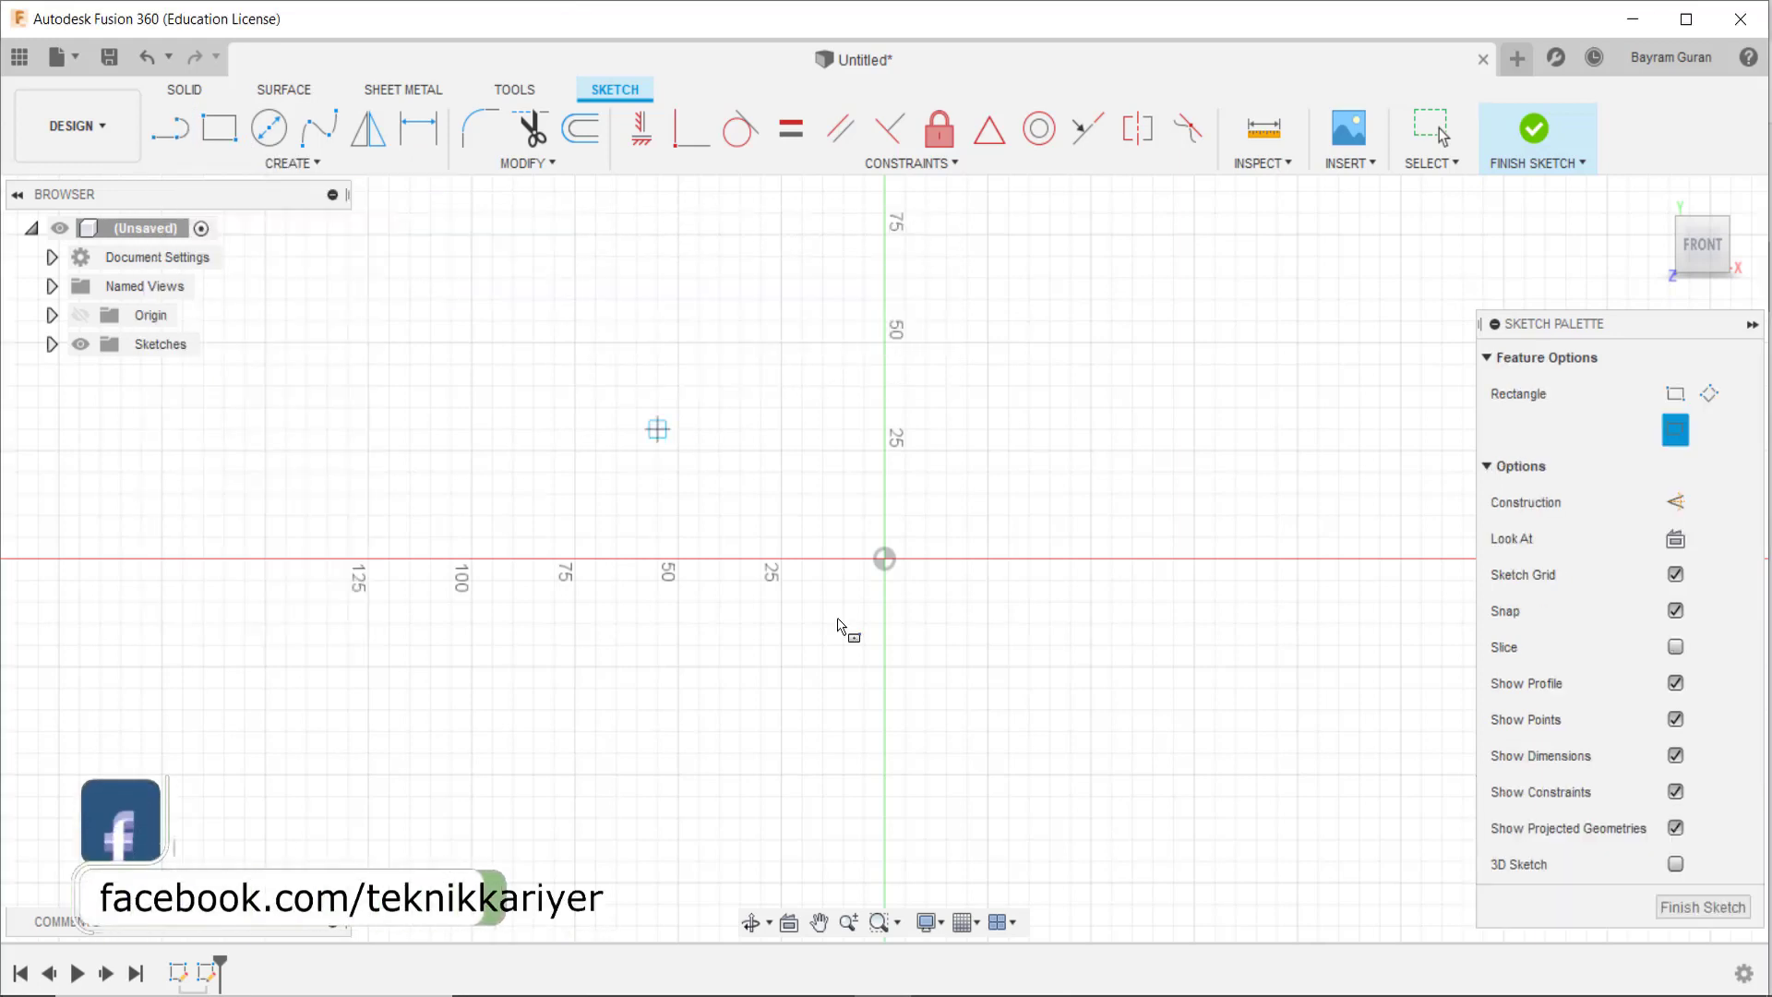
pyautogui.click(884, 559)
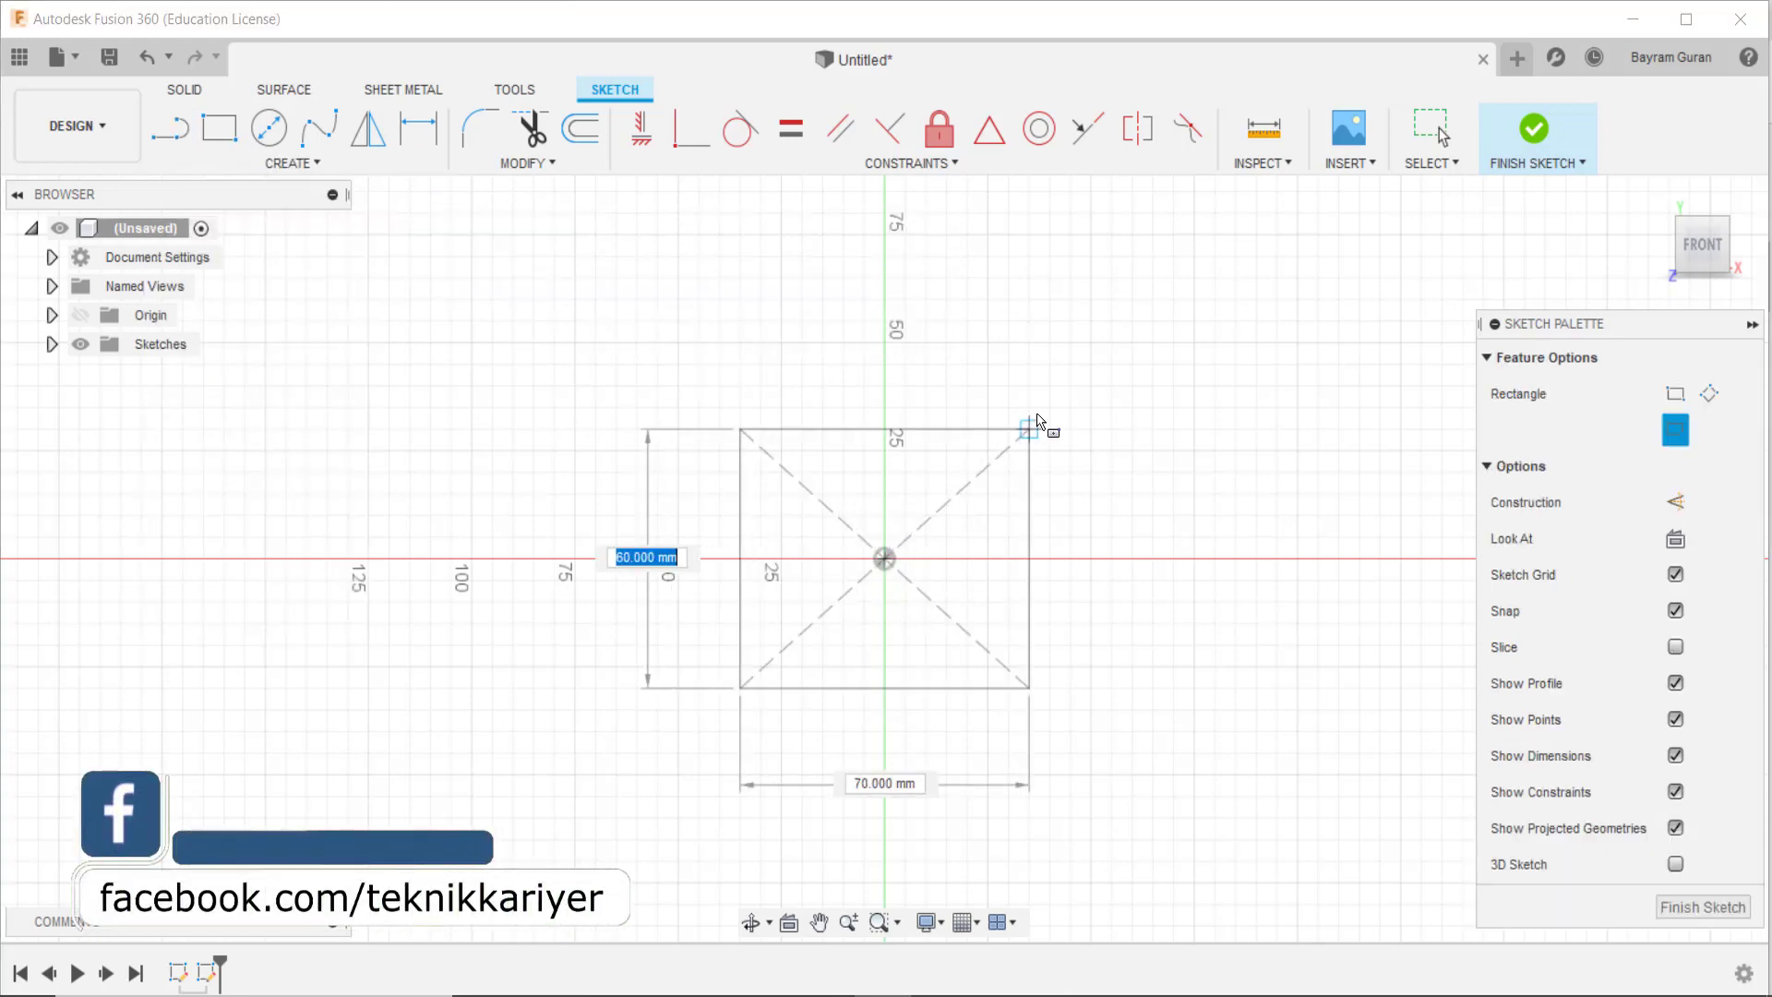
pyautogui.write('100')
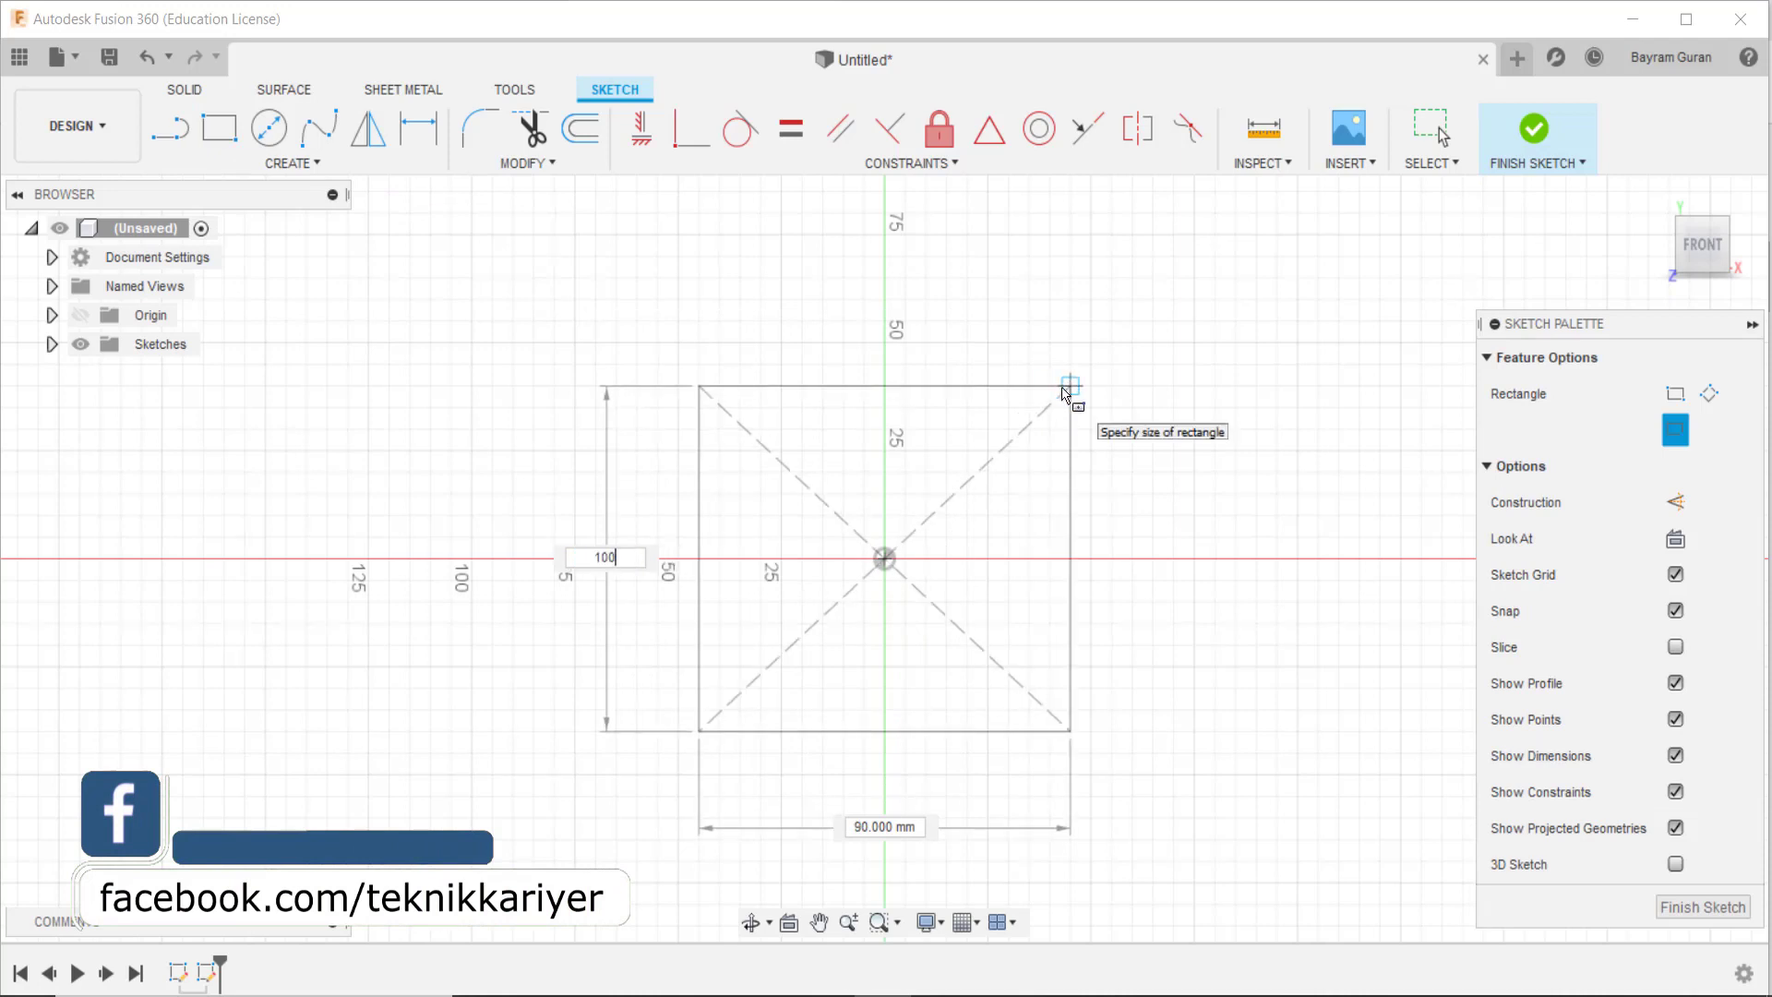
pyautogui.press('Tab')
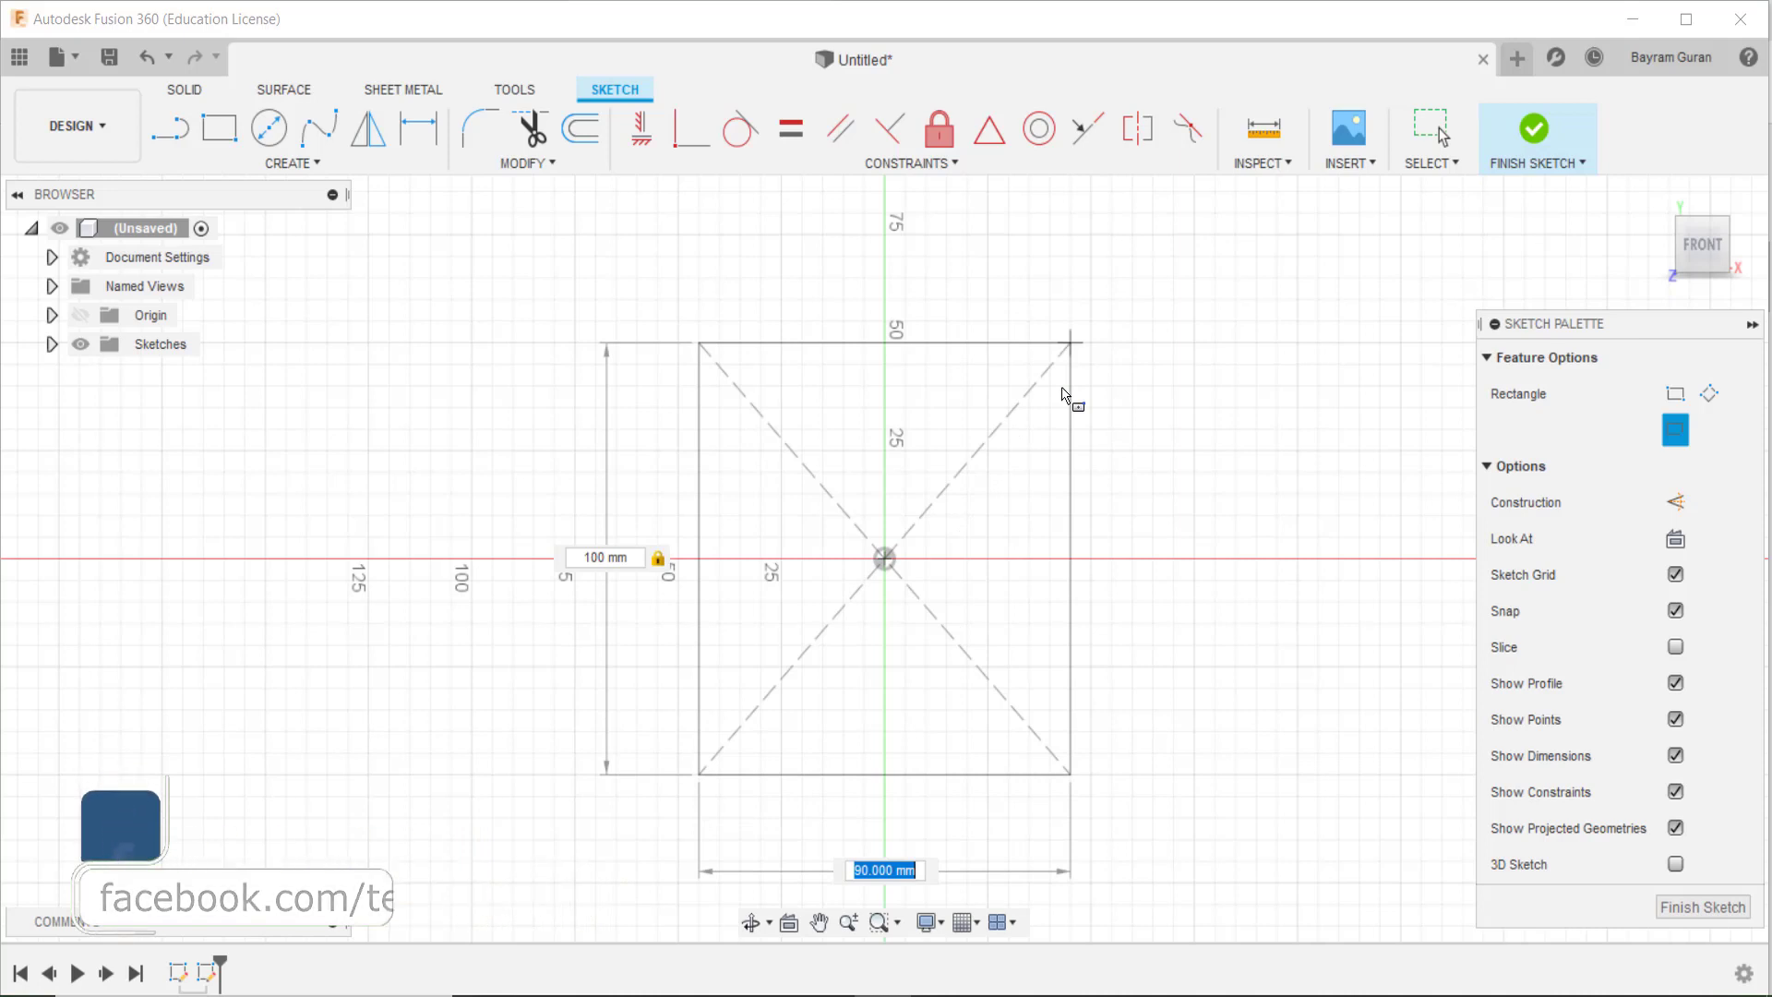
pyautogui.write('100')
pyautogui.press('Return')
pyautogui.scroll(-2, 1015, 397)
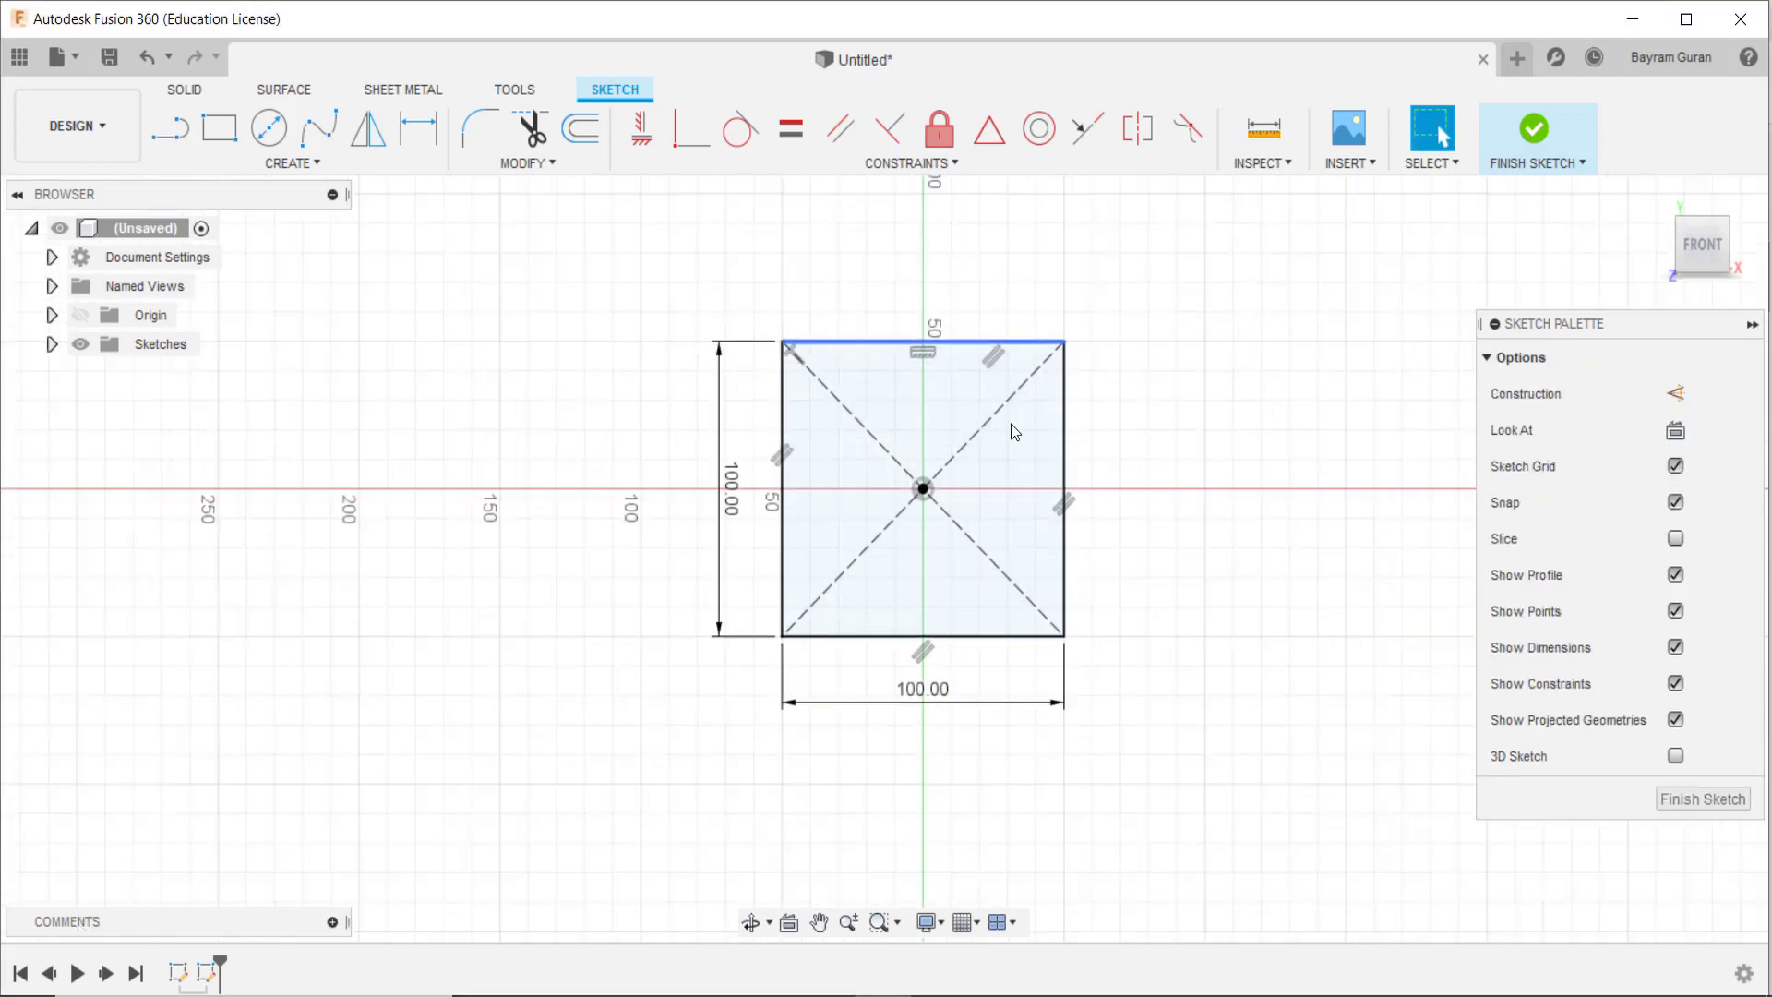
pyautogui.moveTo(1011, 423)
pyautogui.mouseDown(button='middle')
pyautogui.moveTo(953, 492)
pyautogui.moveTo(915, 498)
pyautogui.mouseUp(button='middle')
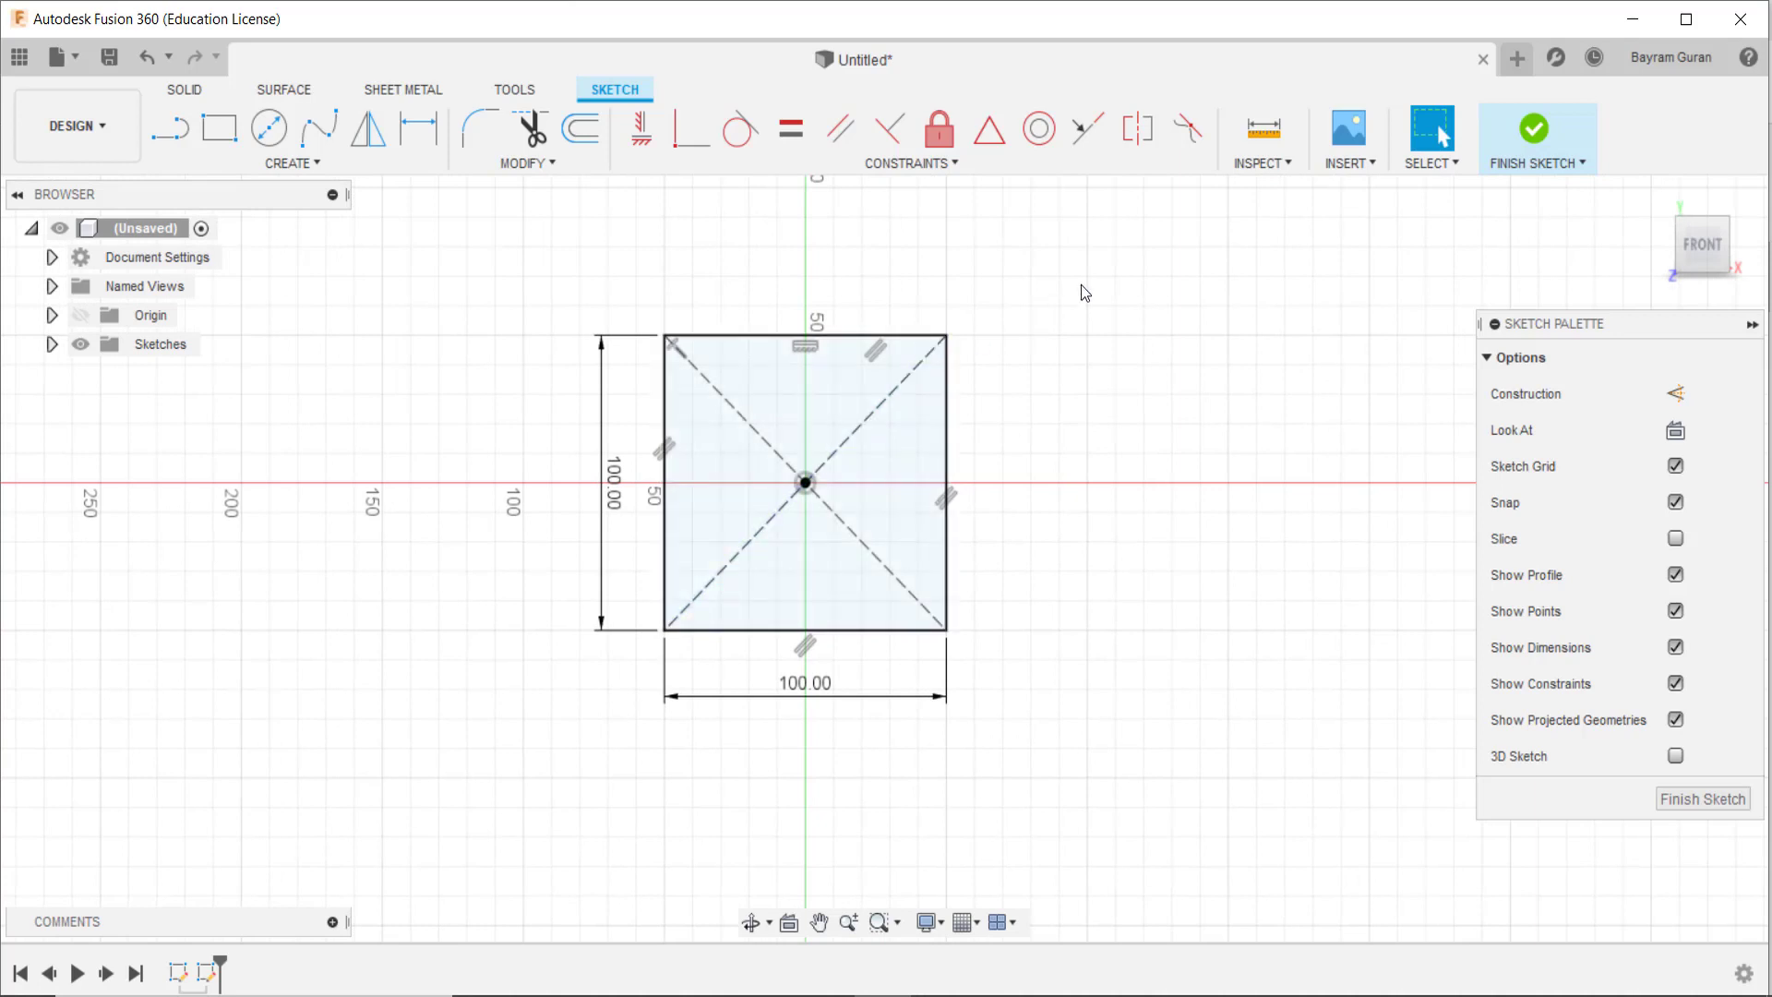
# Step: Finish the square sketch, view it from the home angle, and cancel a new sketch
pyautogui.click(1566, 125)
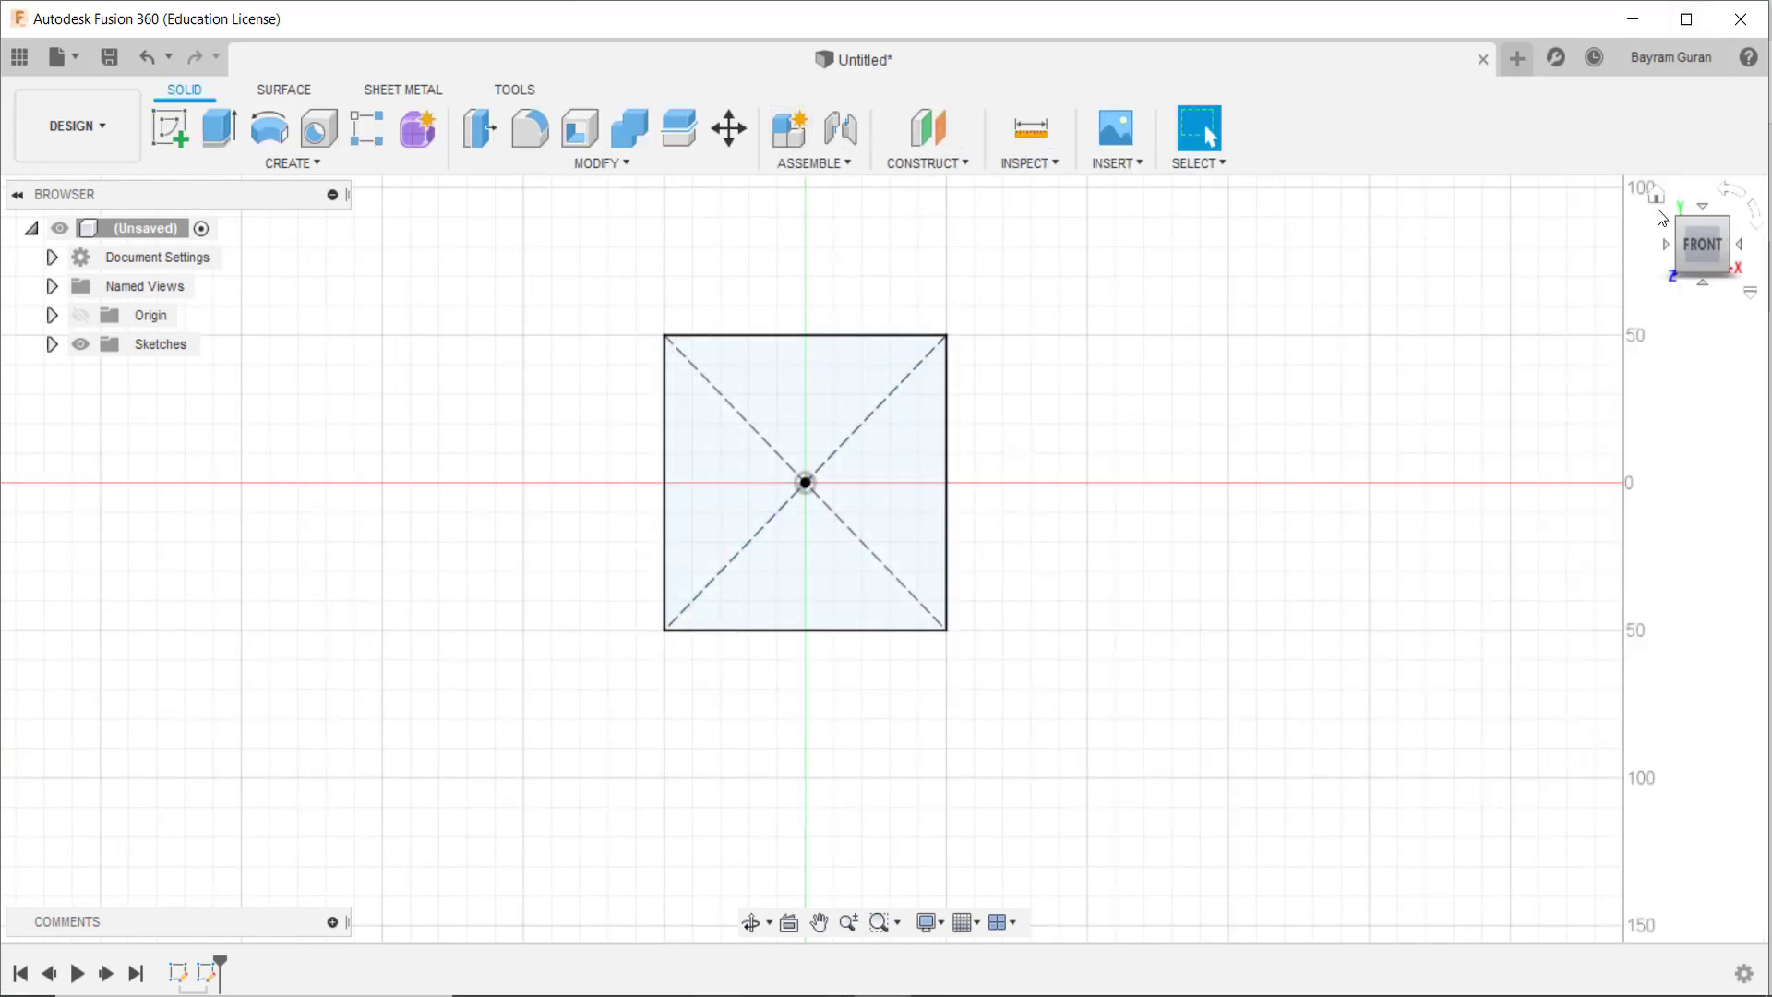
pyautogui.click(1658, 196)
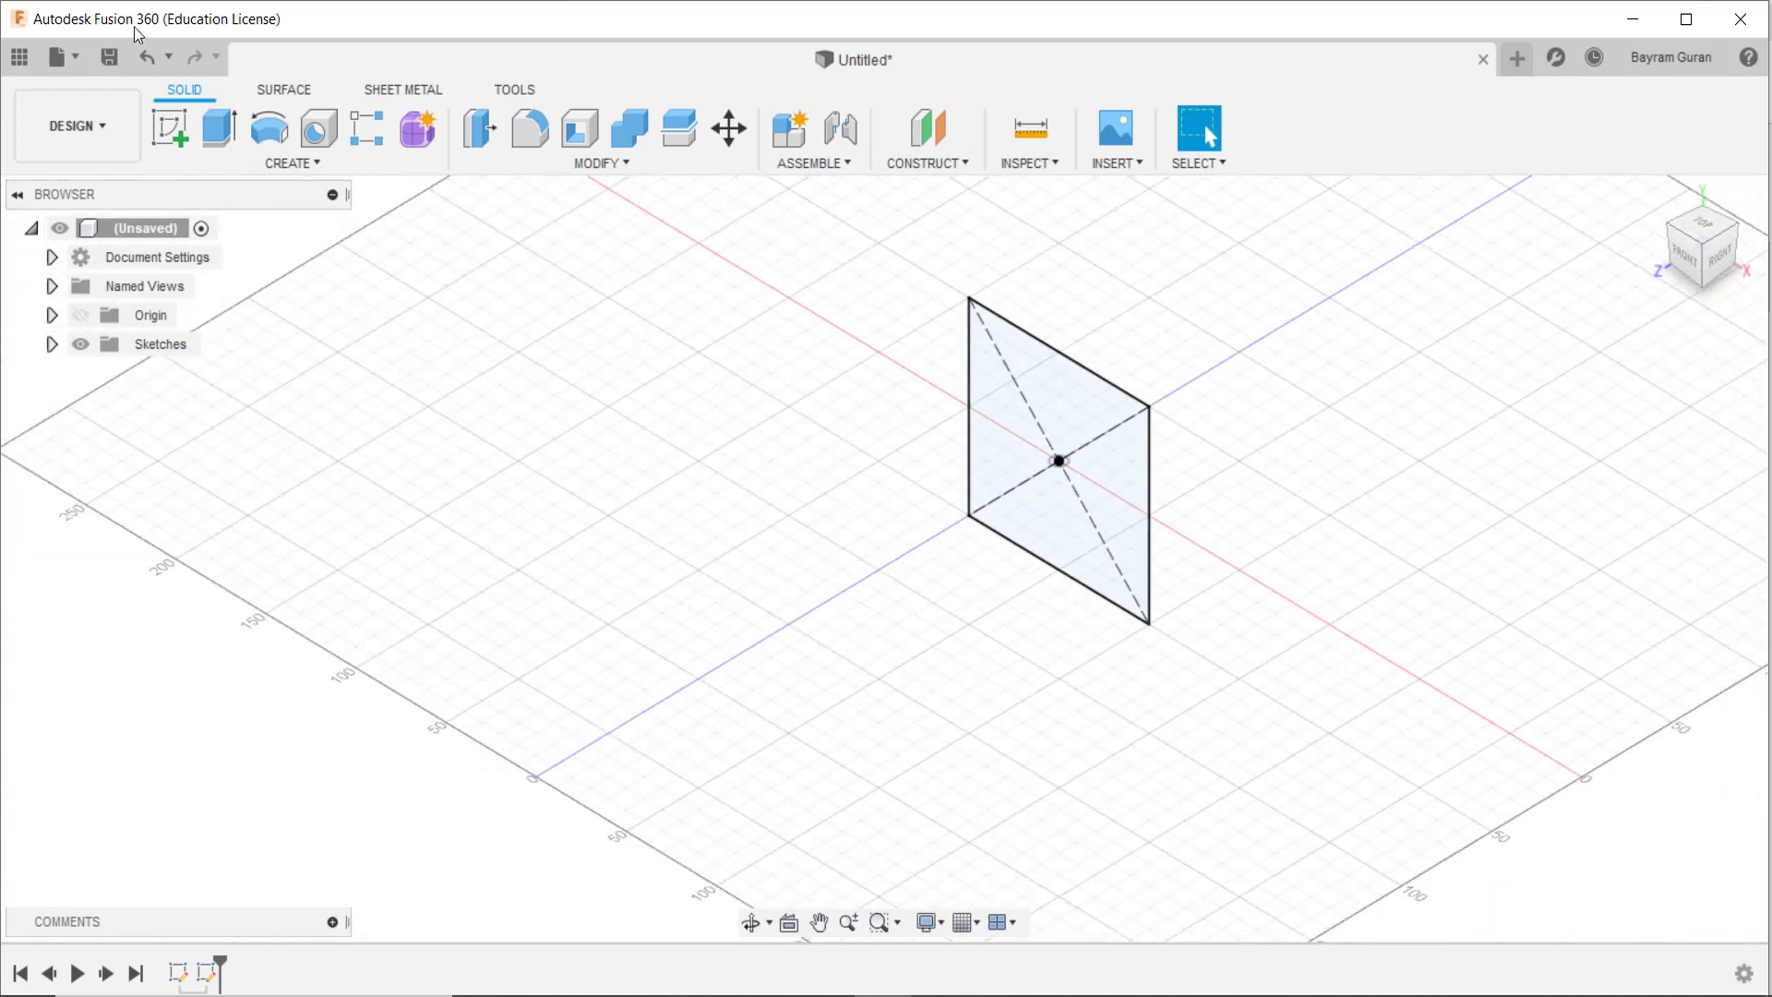
pyautogui.click(168, 127)
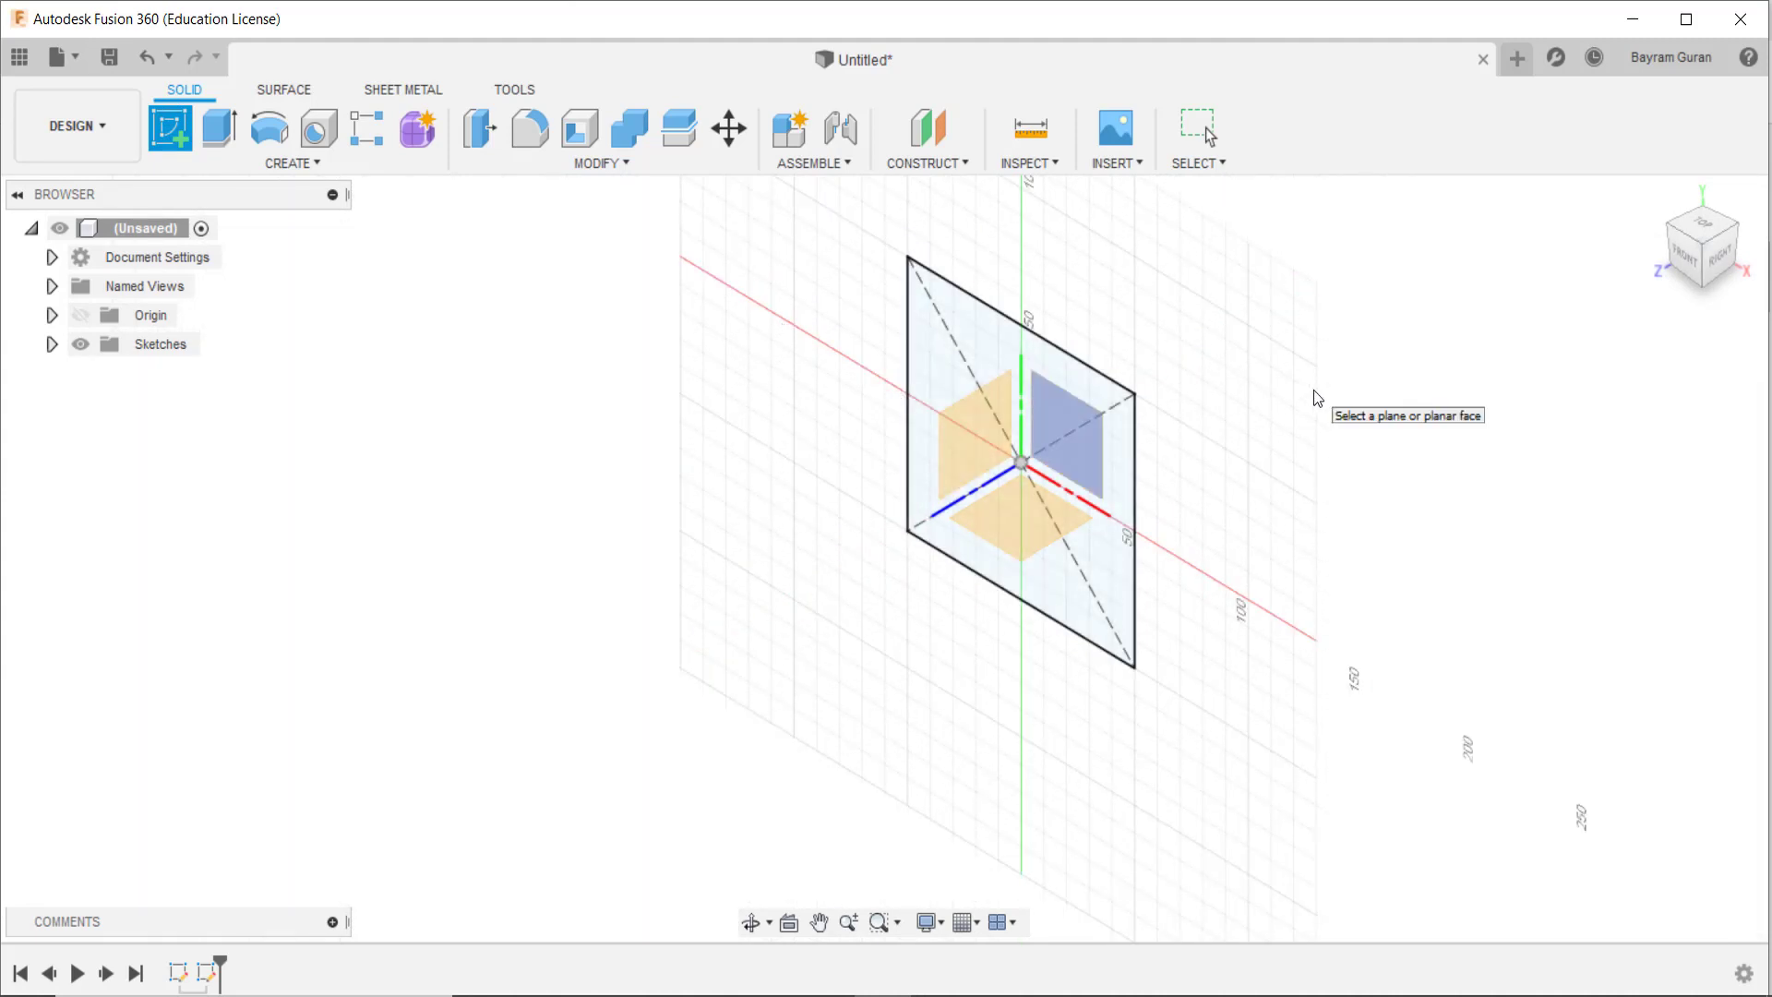
pyautogui.press('Escape')
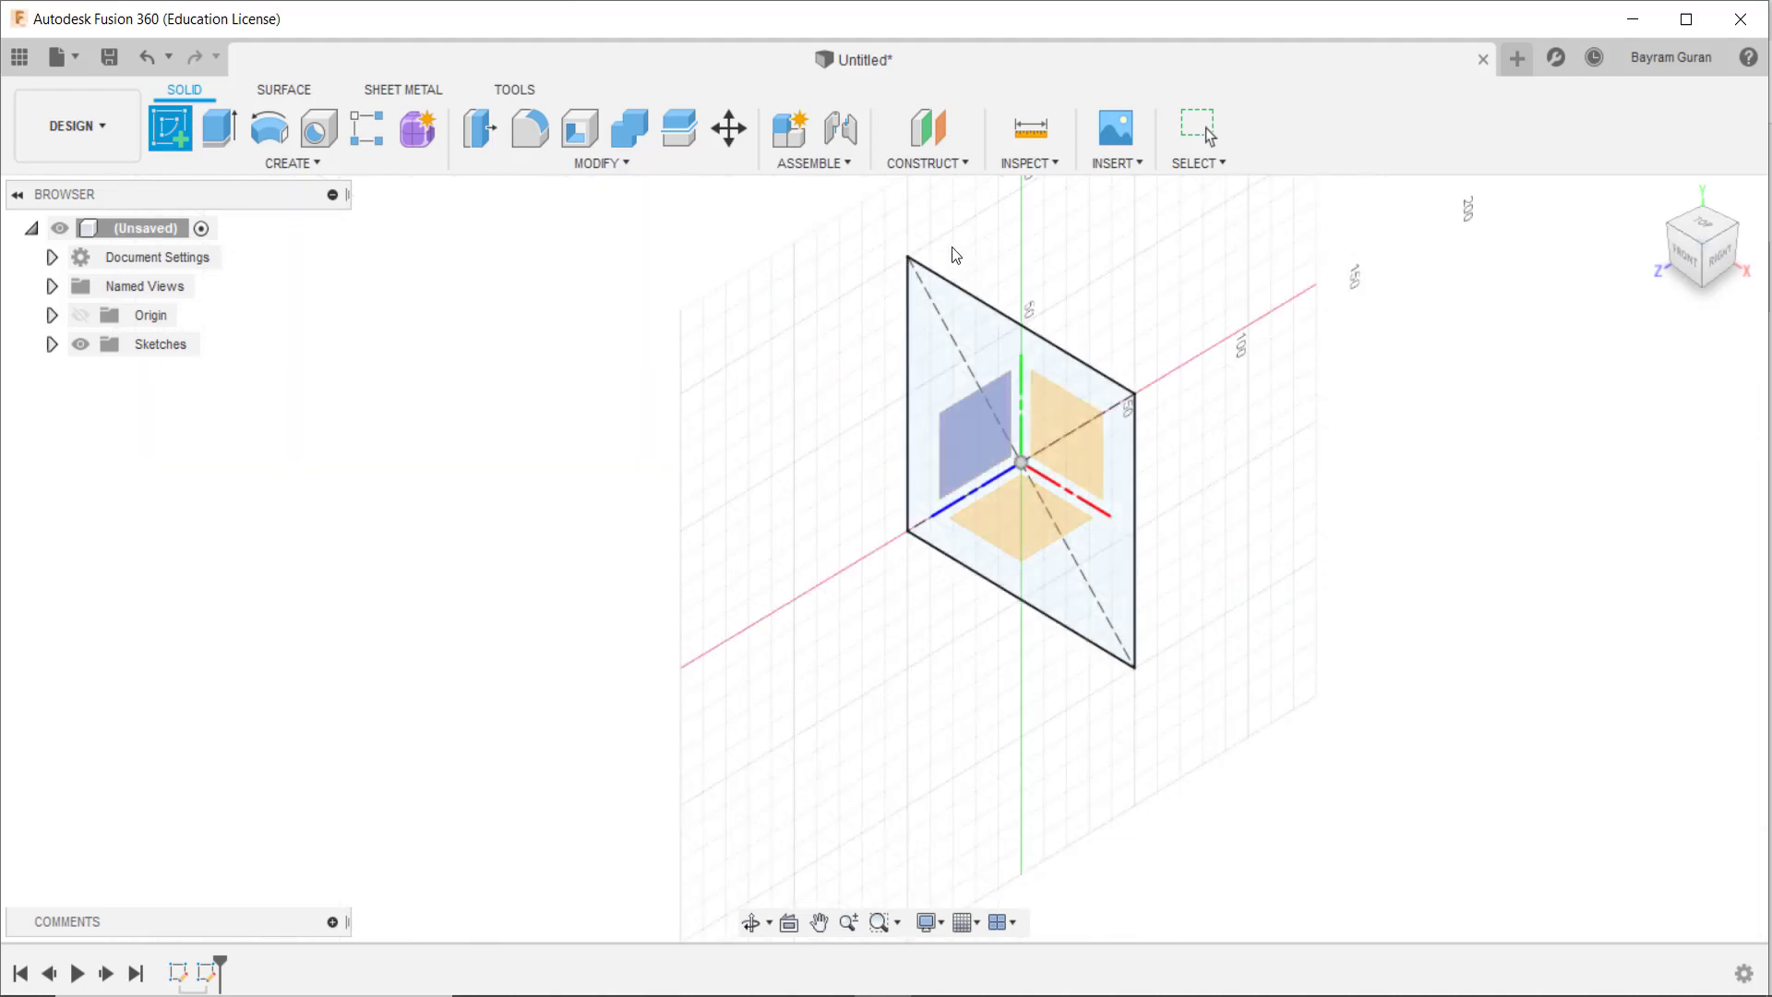
pyautogui.press('Escape')
pyautogui.click(964, 165)
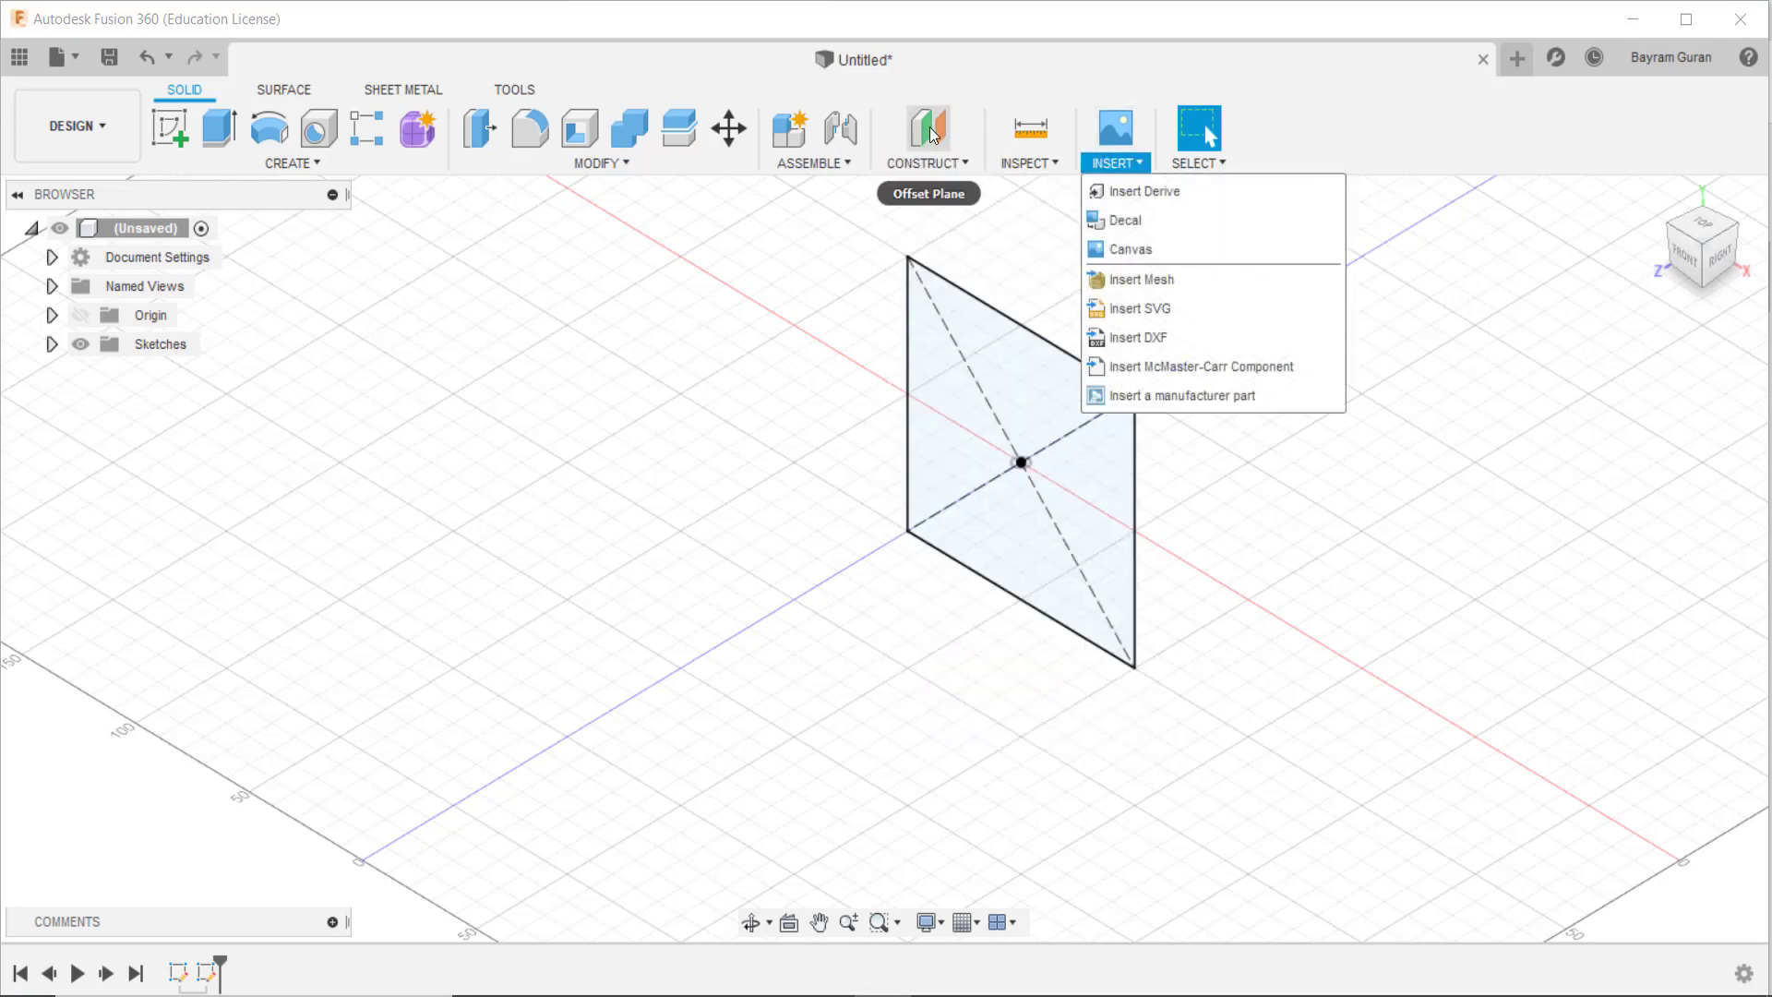
# Step: Preview a construction plane offset 150 mm from the square's sketch plane
pyautogui.click(928, 134)
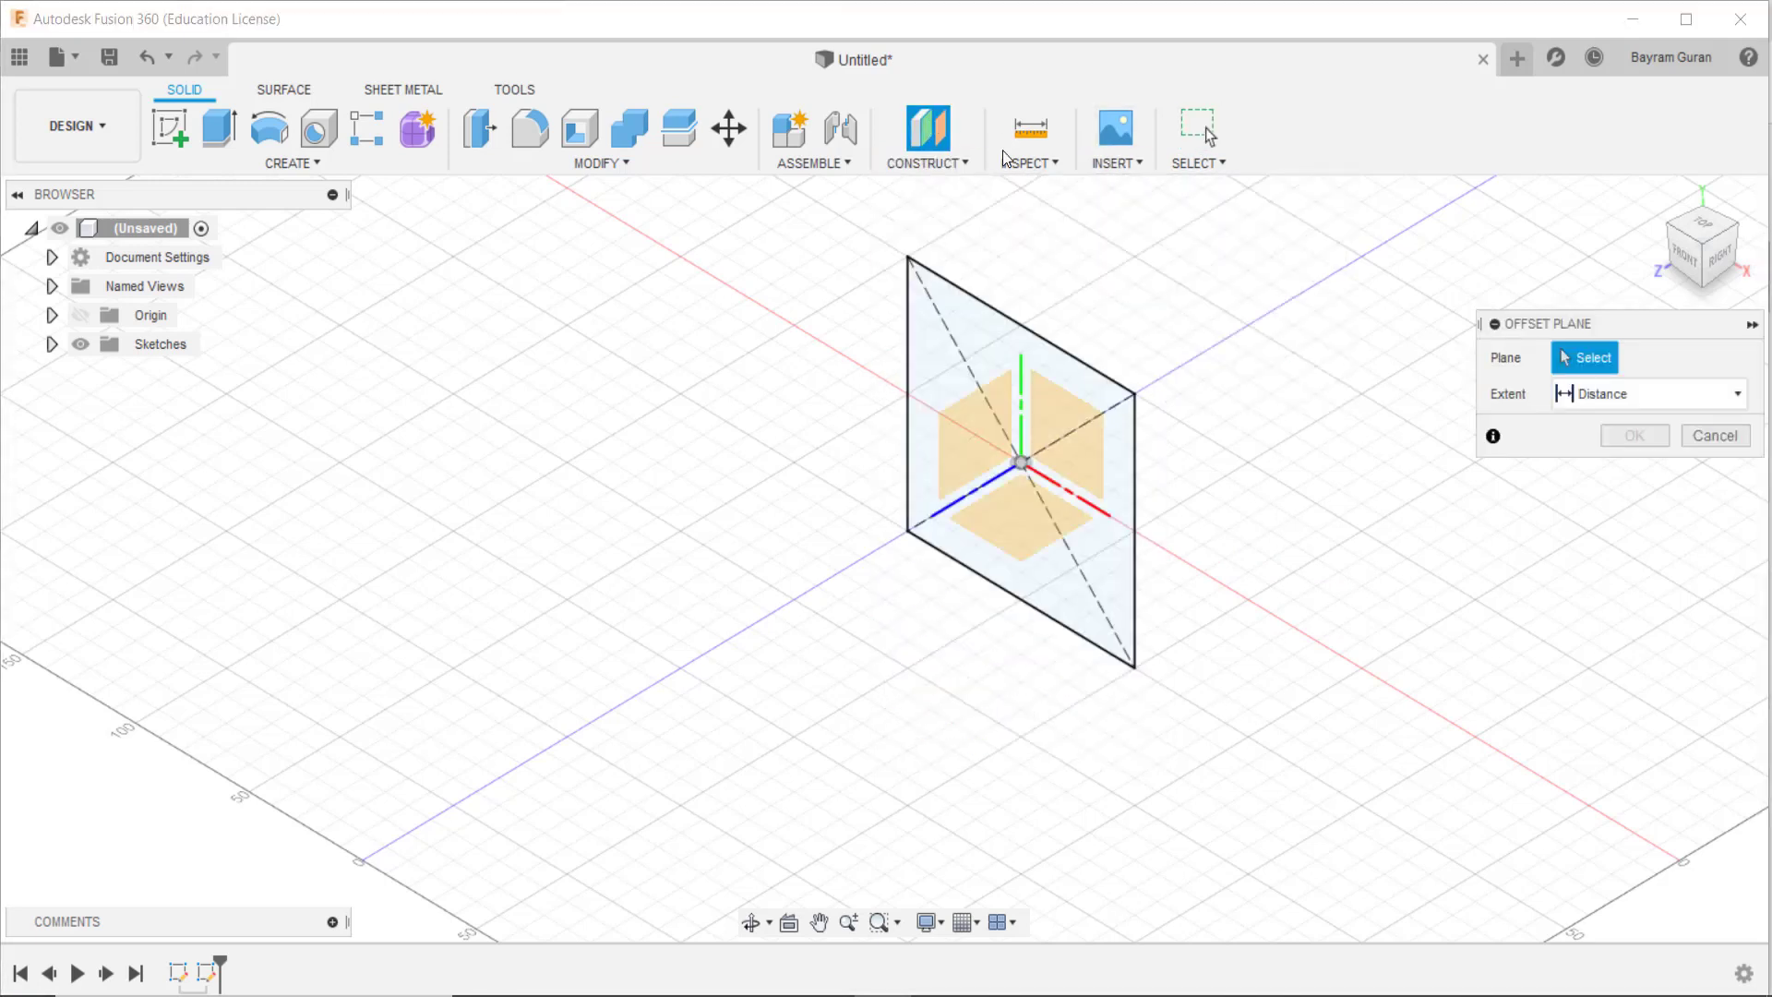
pyautogui.click(1070, 418)
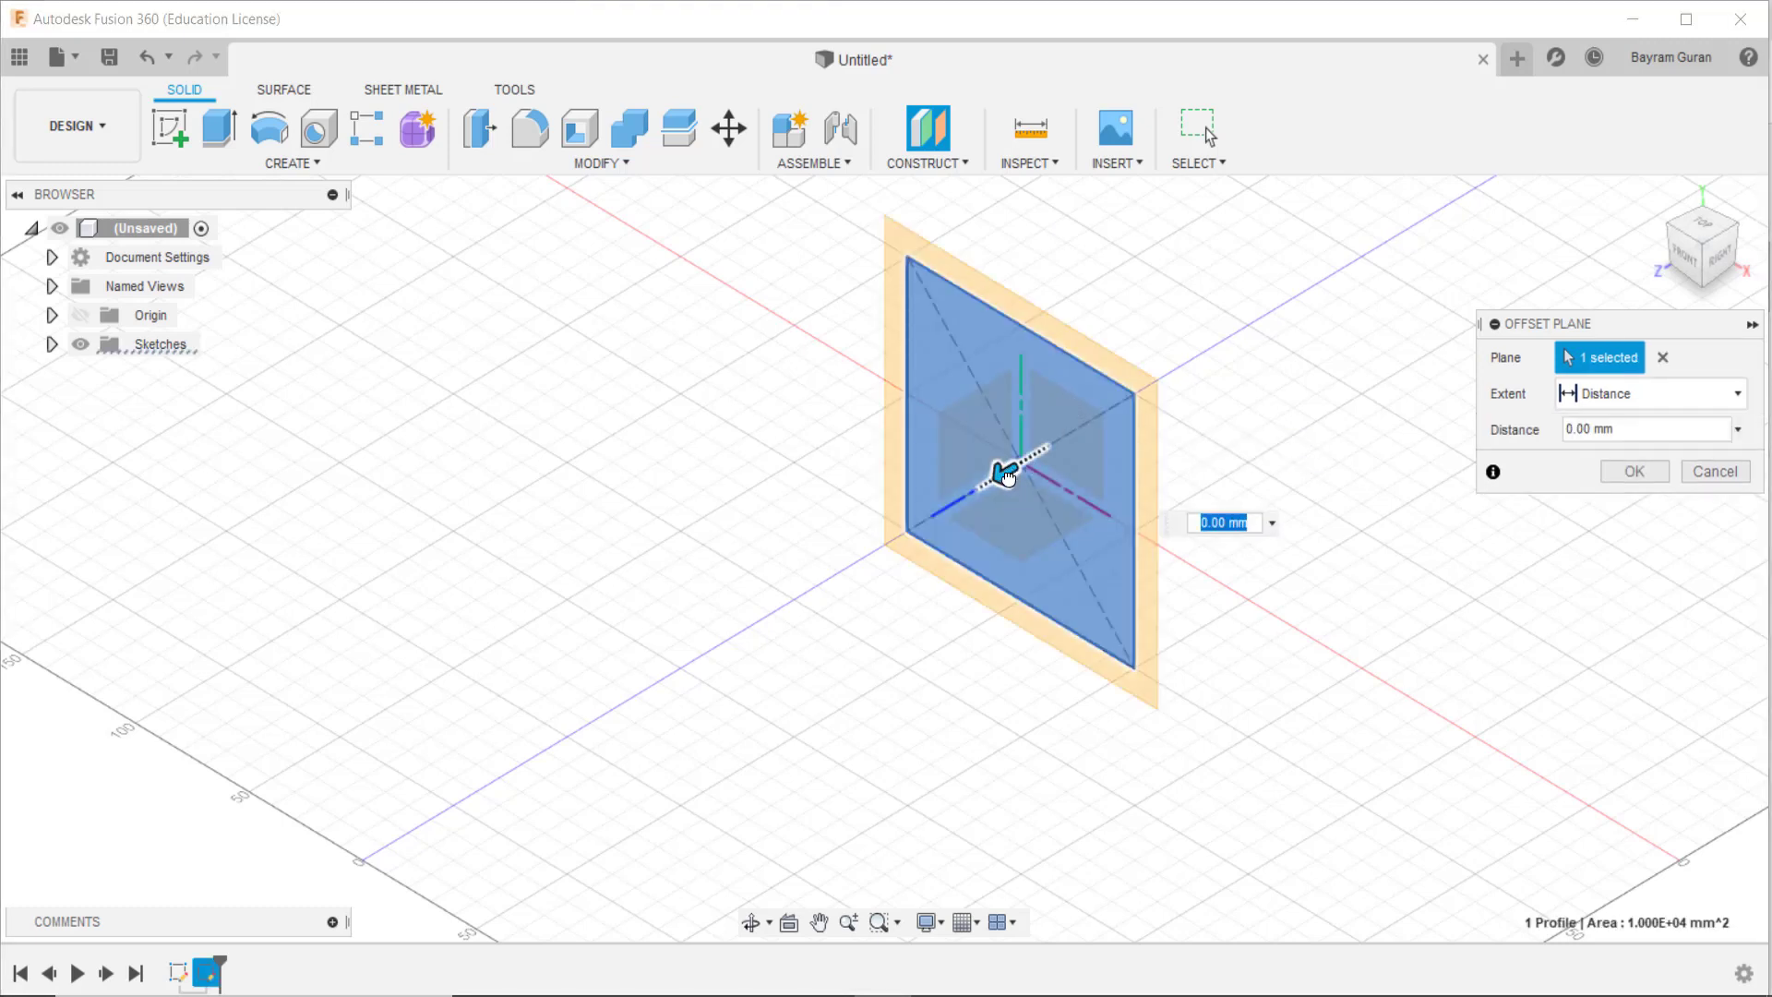
pyautogui.moveTo(1006, 475); pyautogui.dragTo(969, 542)
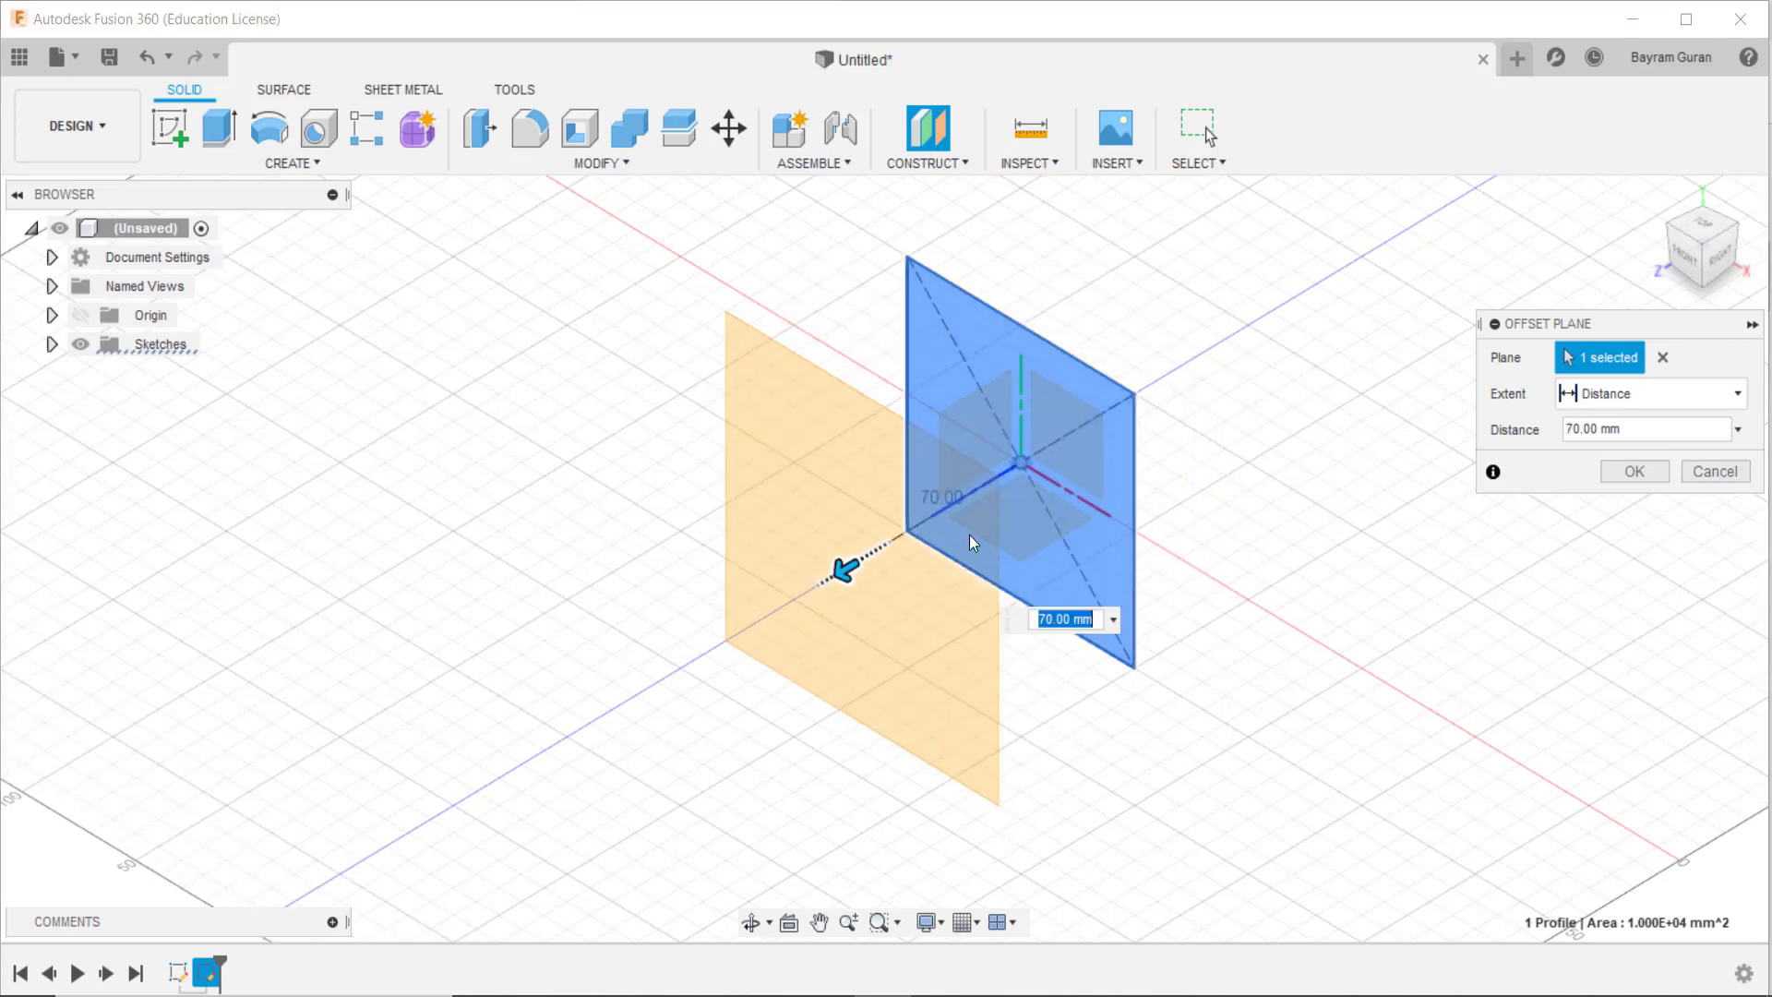
pyautogui.doubleClick(1610, 429)
pyautogui.tripleClick(1635, 434)
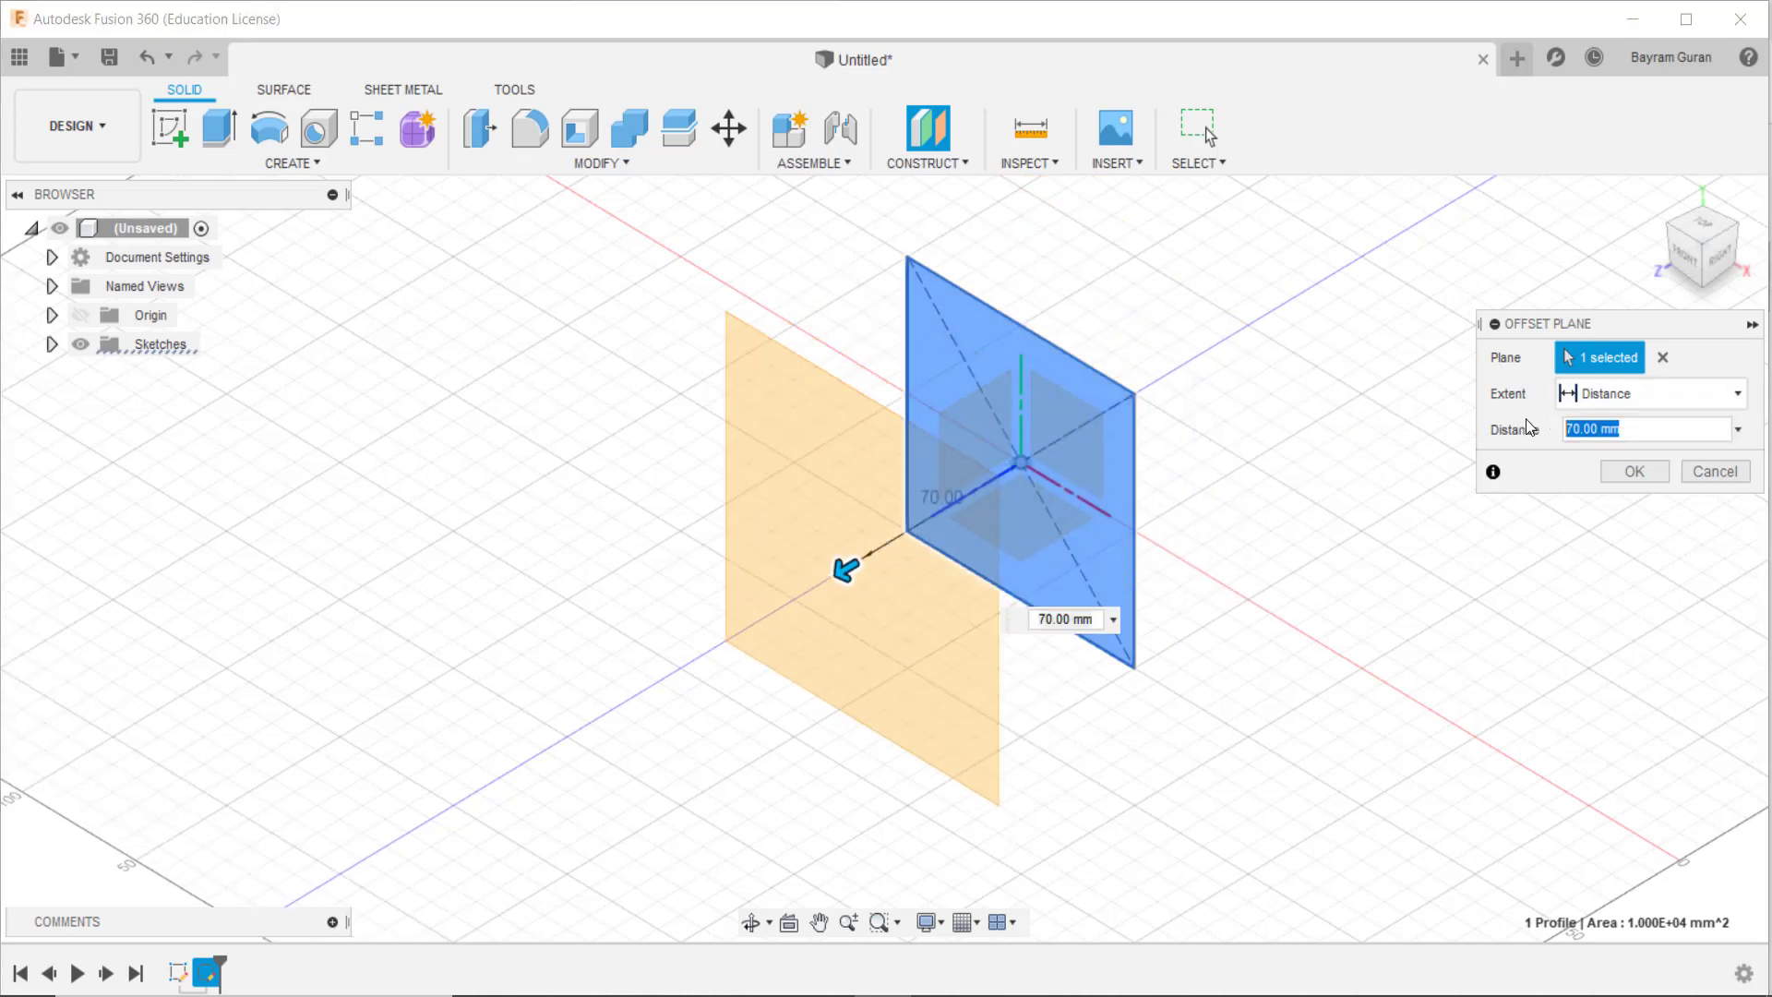
pyautogui.write('250')
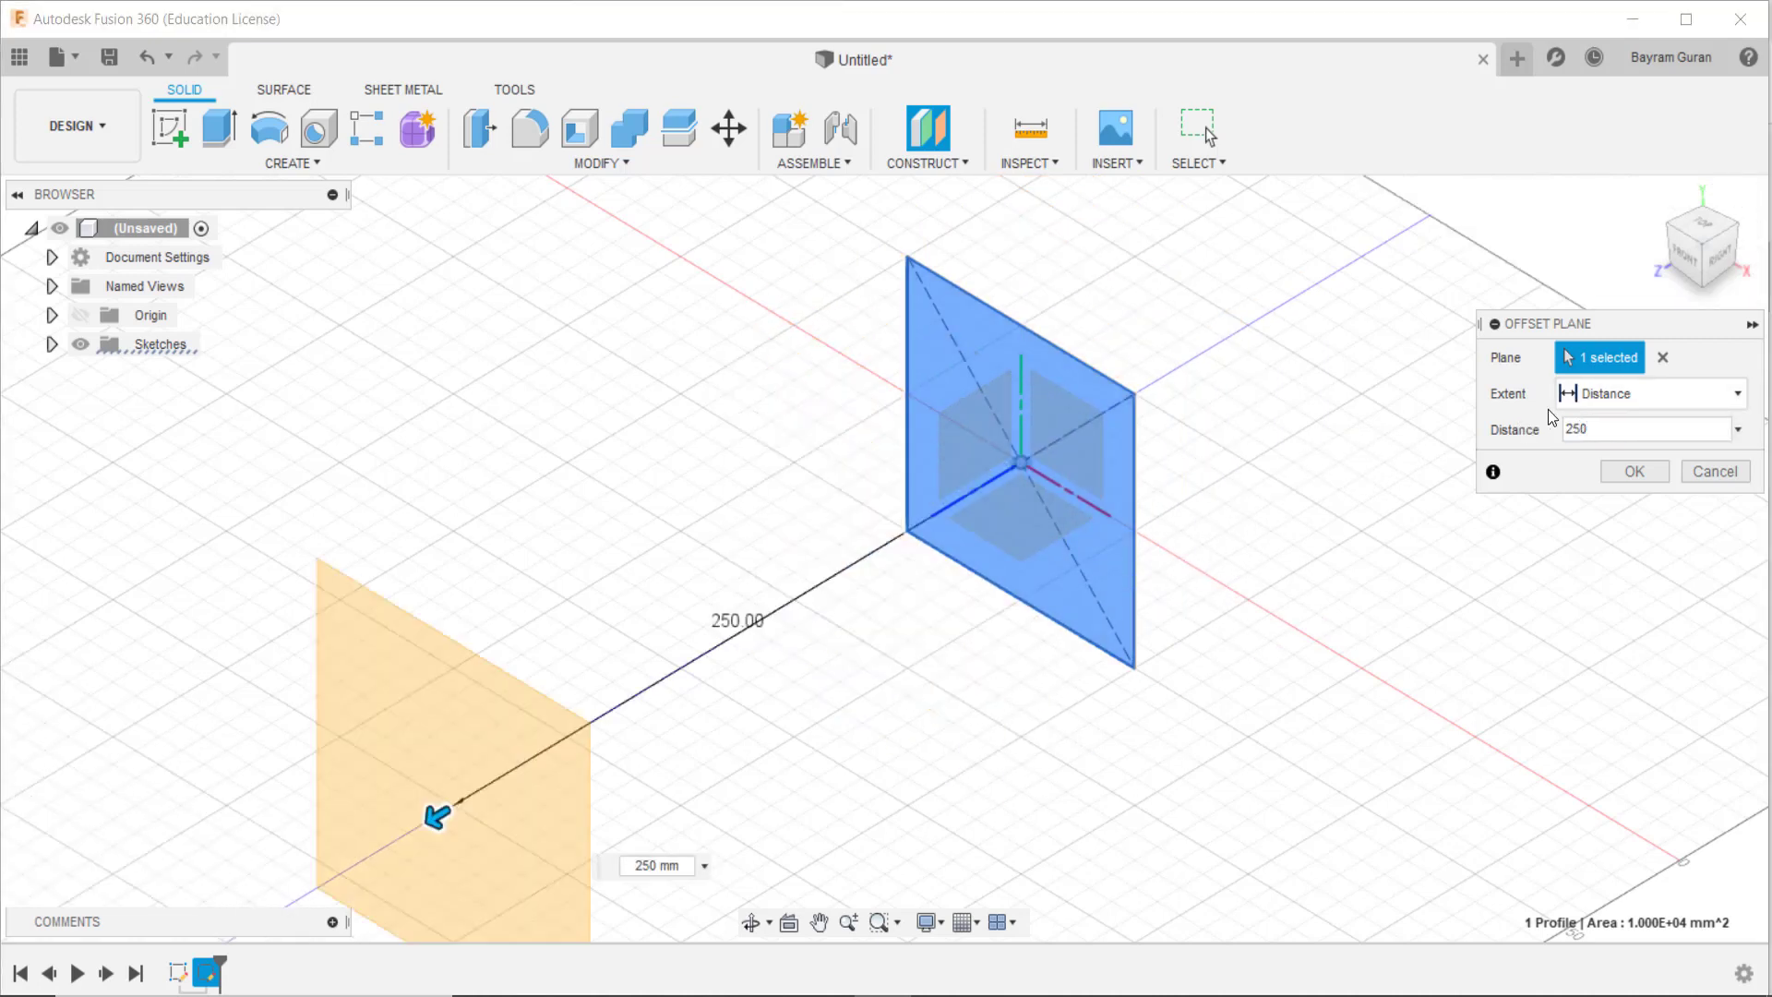
pyautogui.press('Tab')
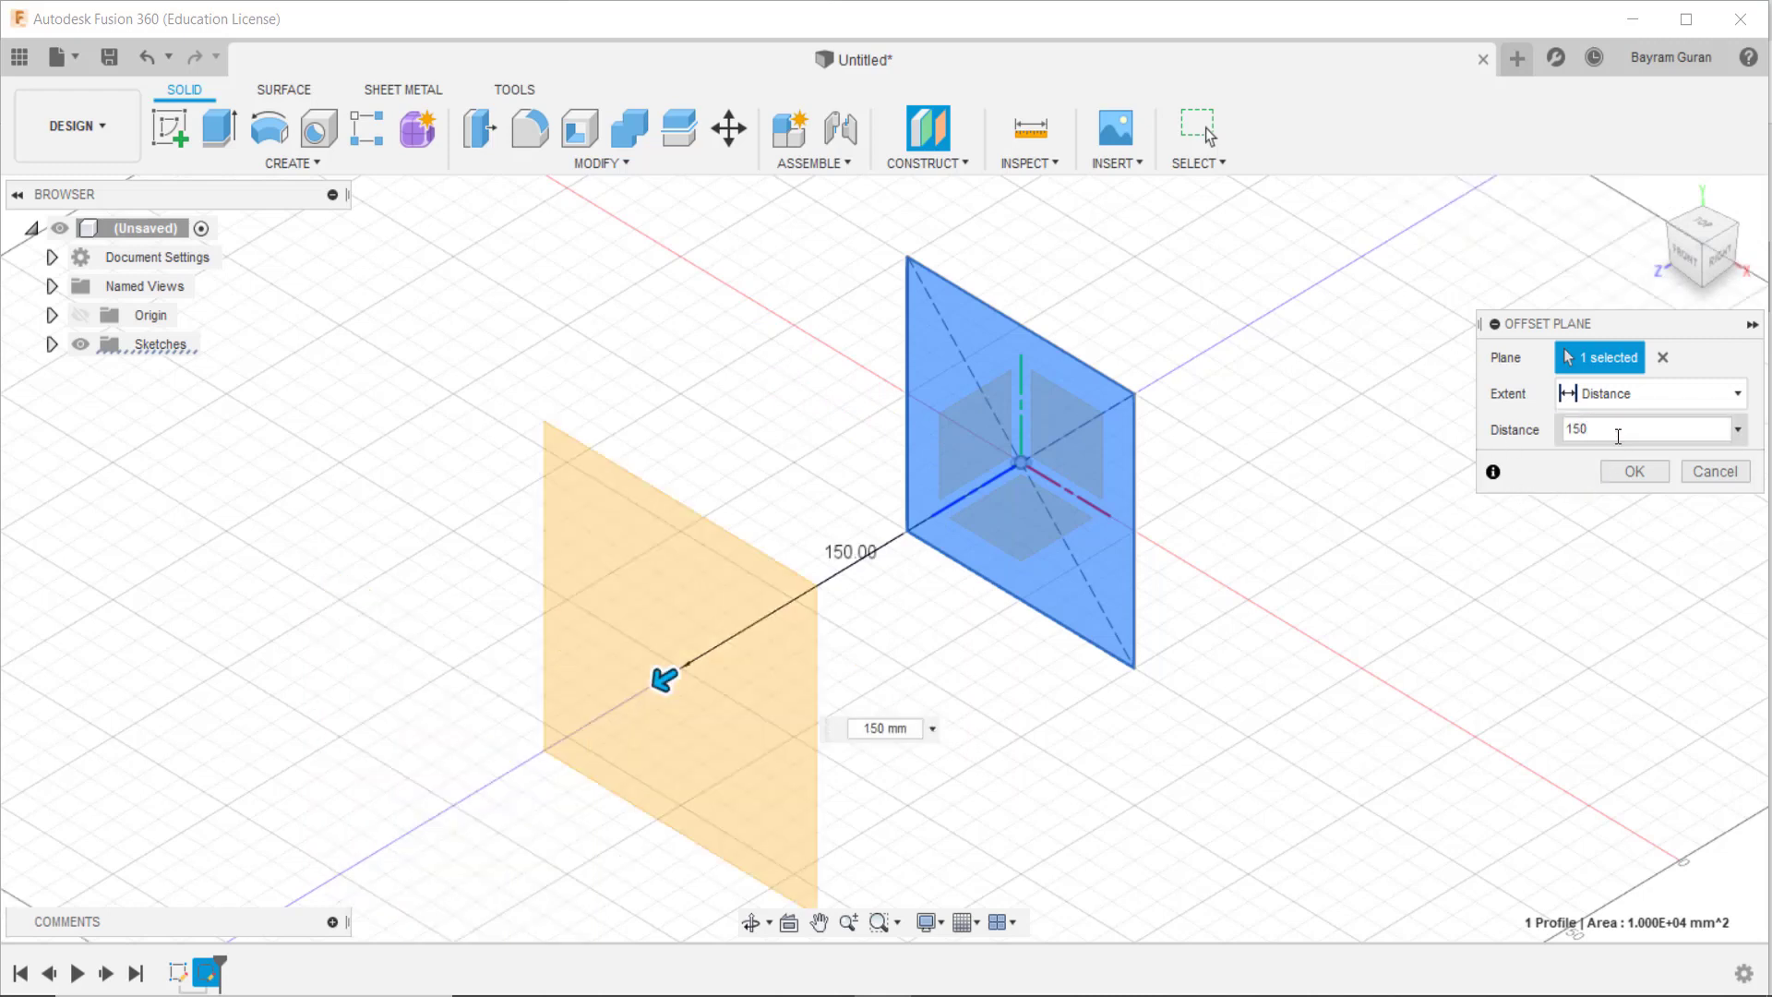
# Step: Confirm the offset plane and start a new sketch on it
pyautogui.press('Return')
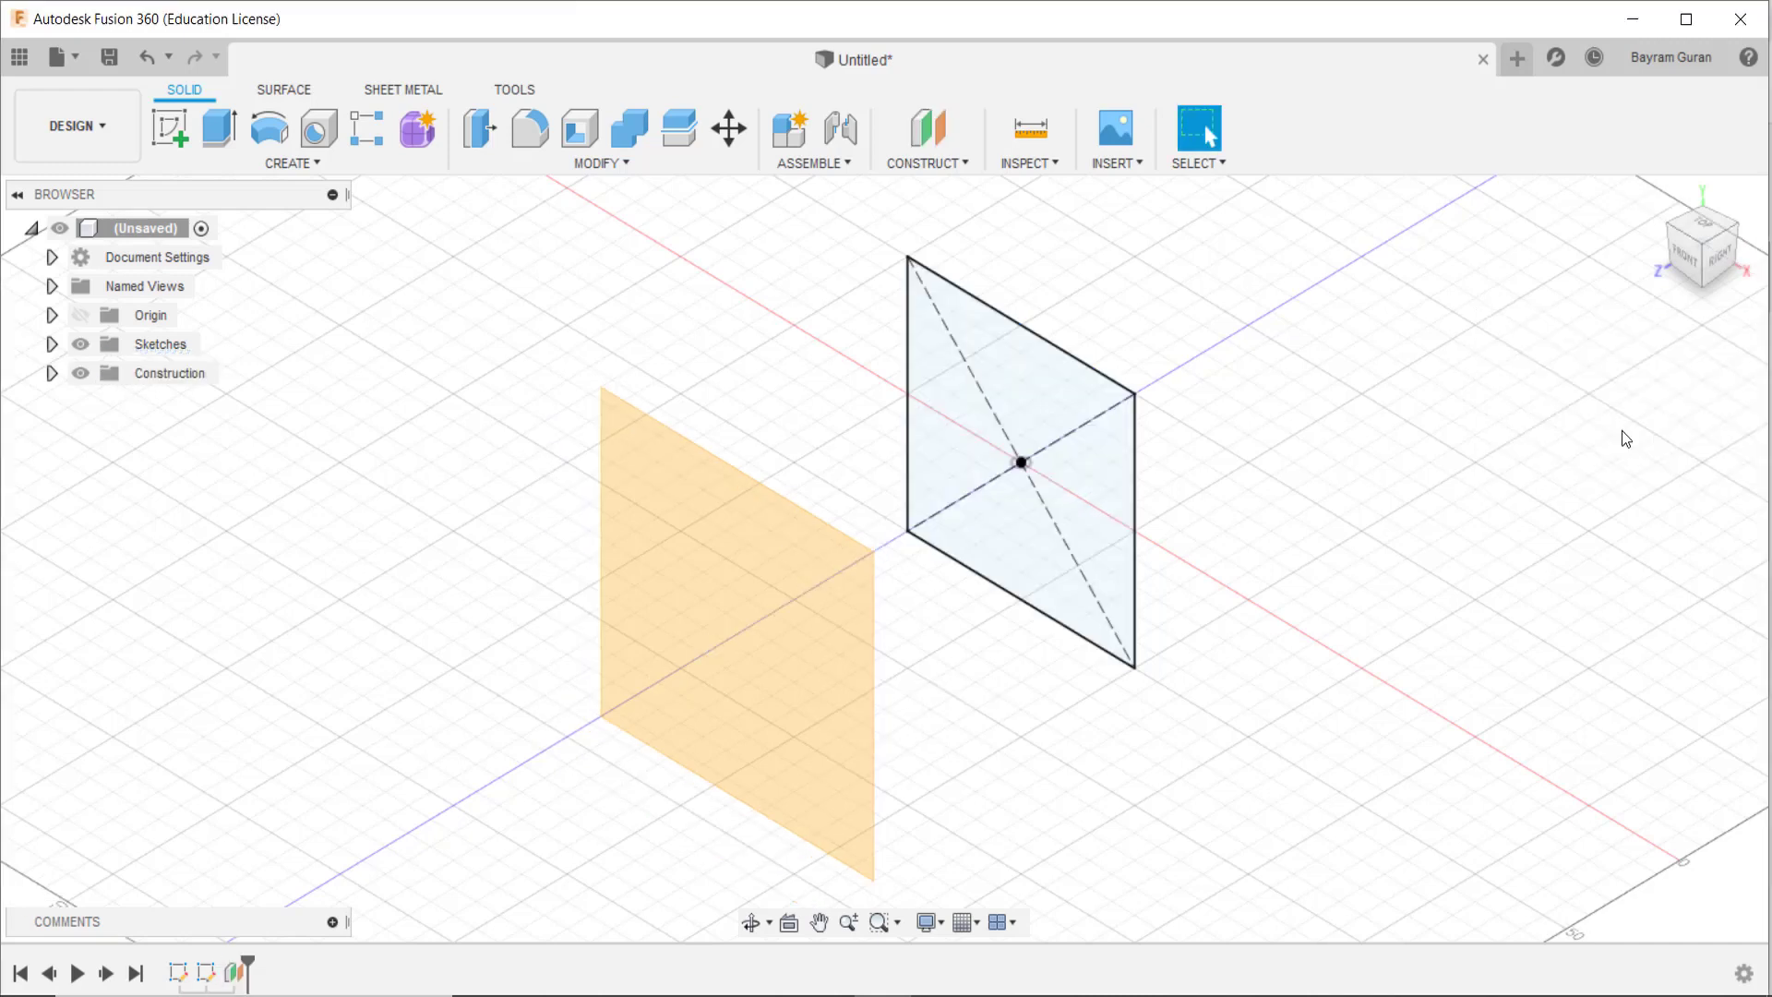
pyautogui.scroll(-2, 972, 363)
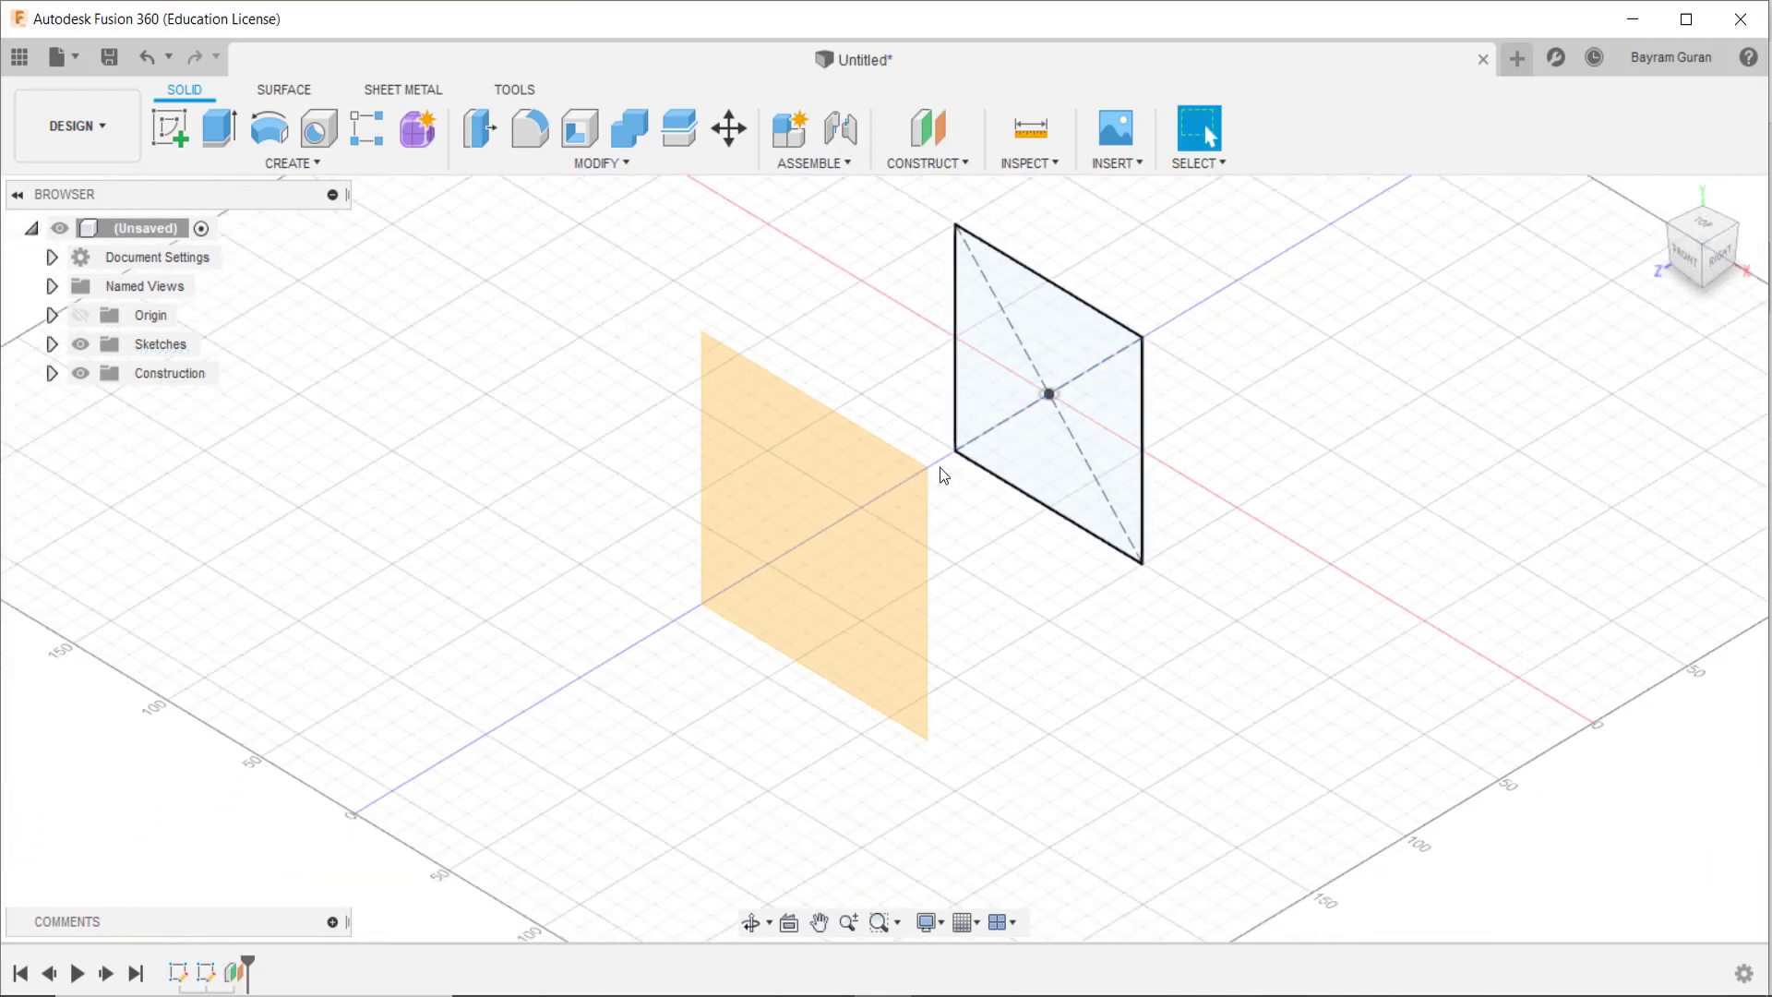
pyautogui.moveTo(847, 532); pyautogui.dragTo(968, 478, button='middle')
pyautogui.click(170, 128)
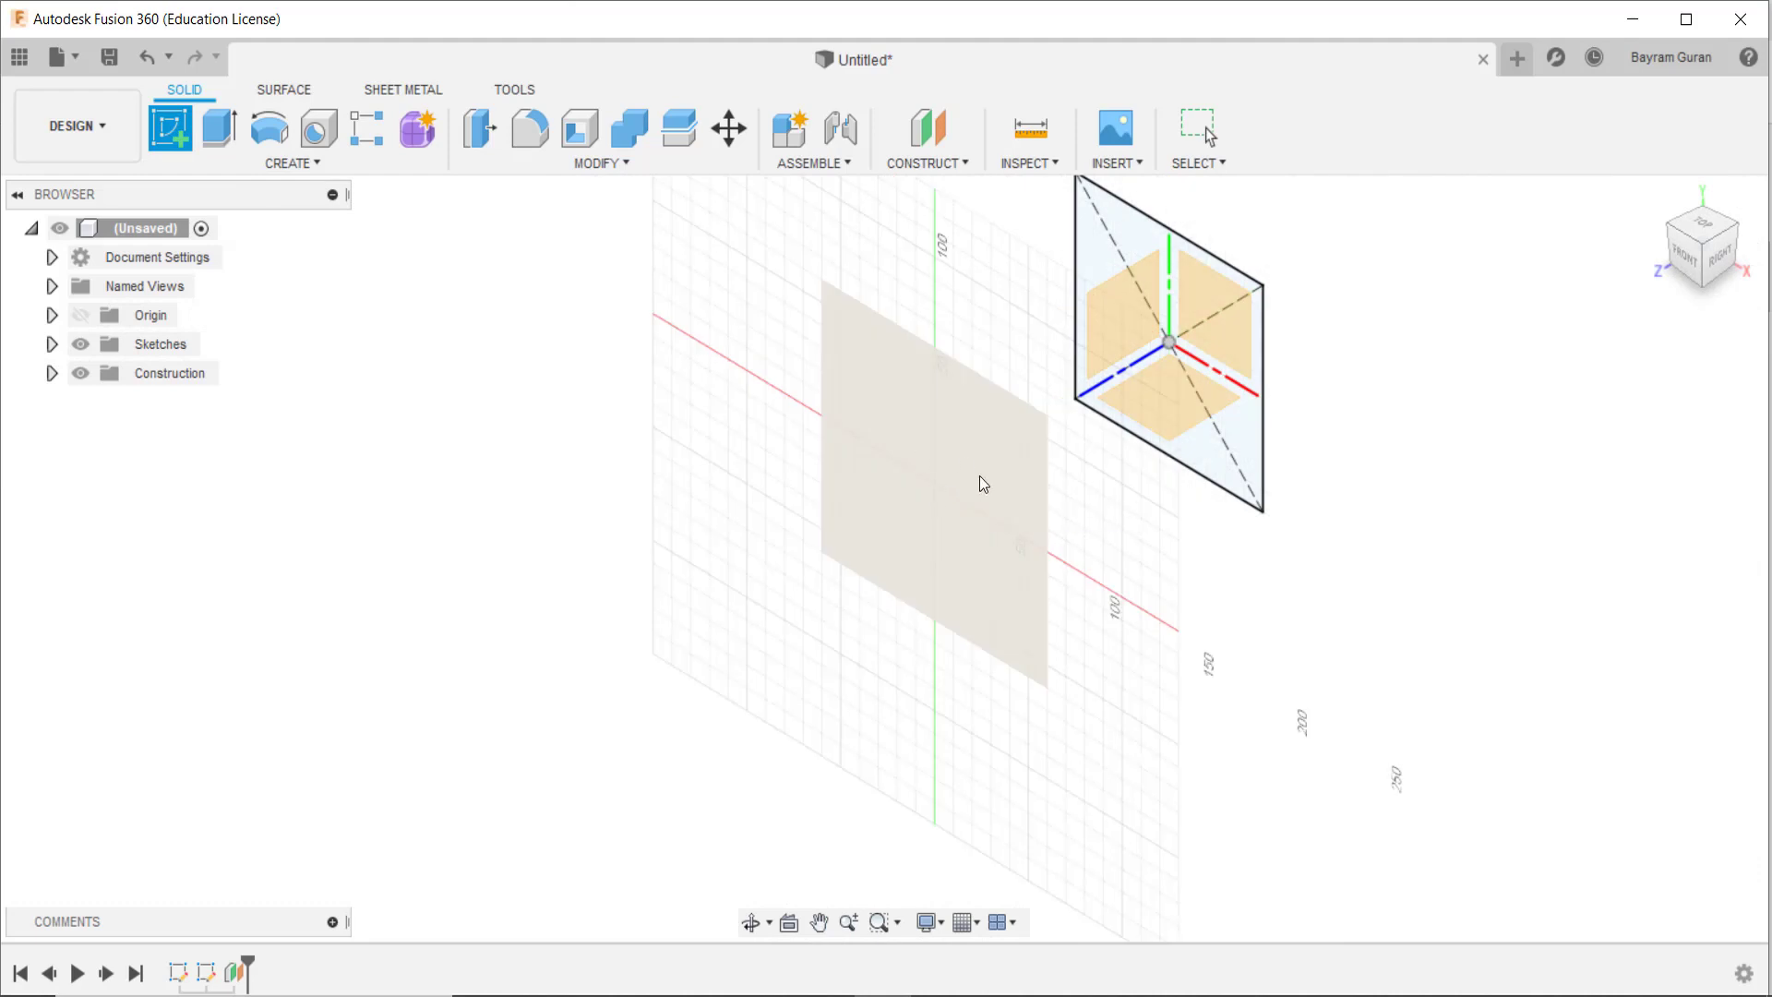
pyautogui.click(1004, 373)
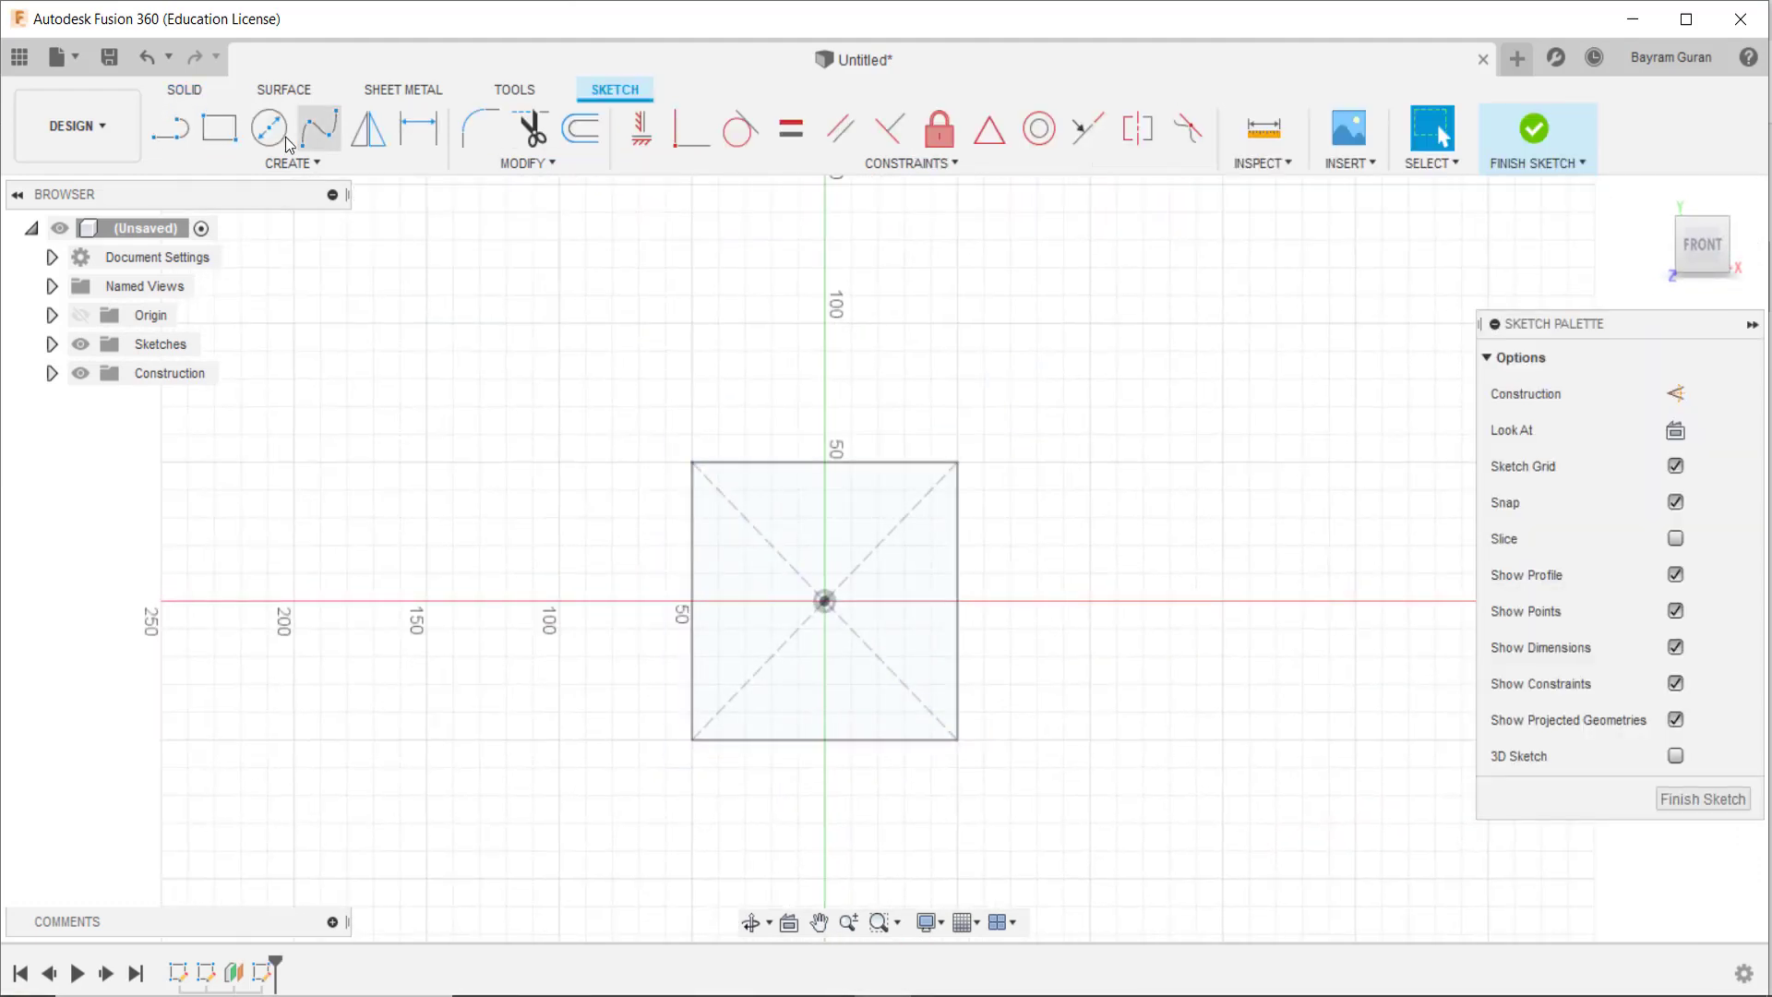
# Step: Draw an 80 mm diameter circle centred on the origin, then return to the home view
pyautogui.click(268, 129)
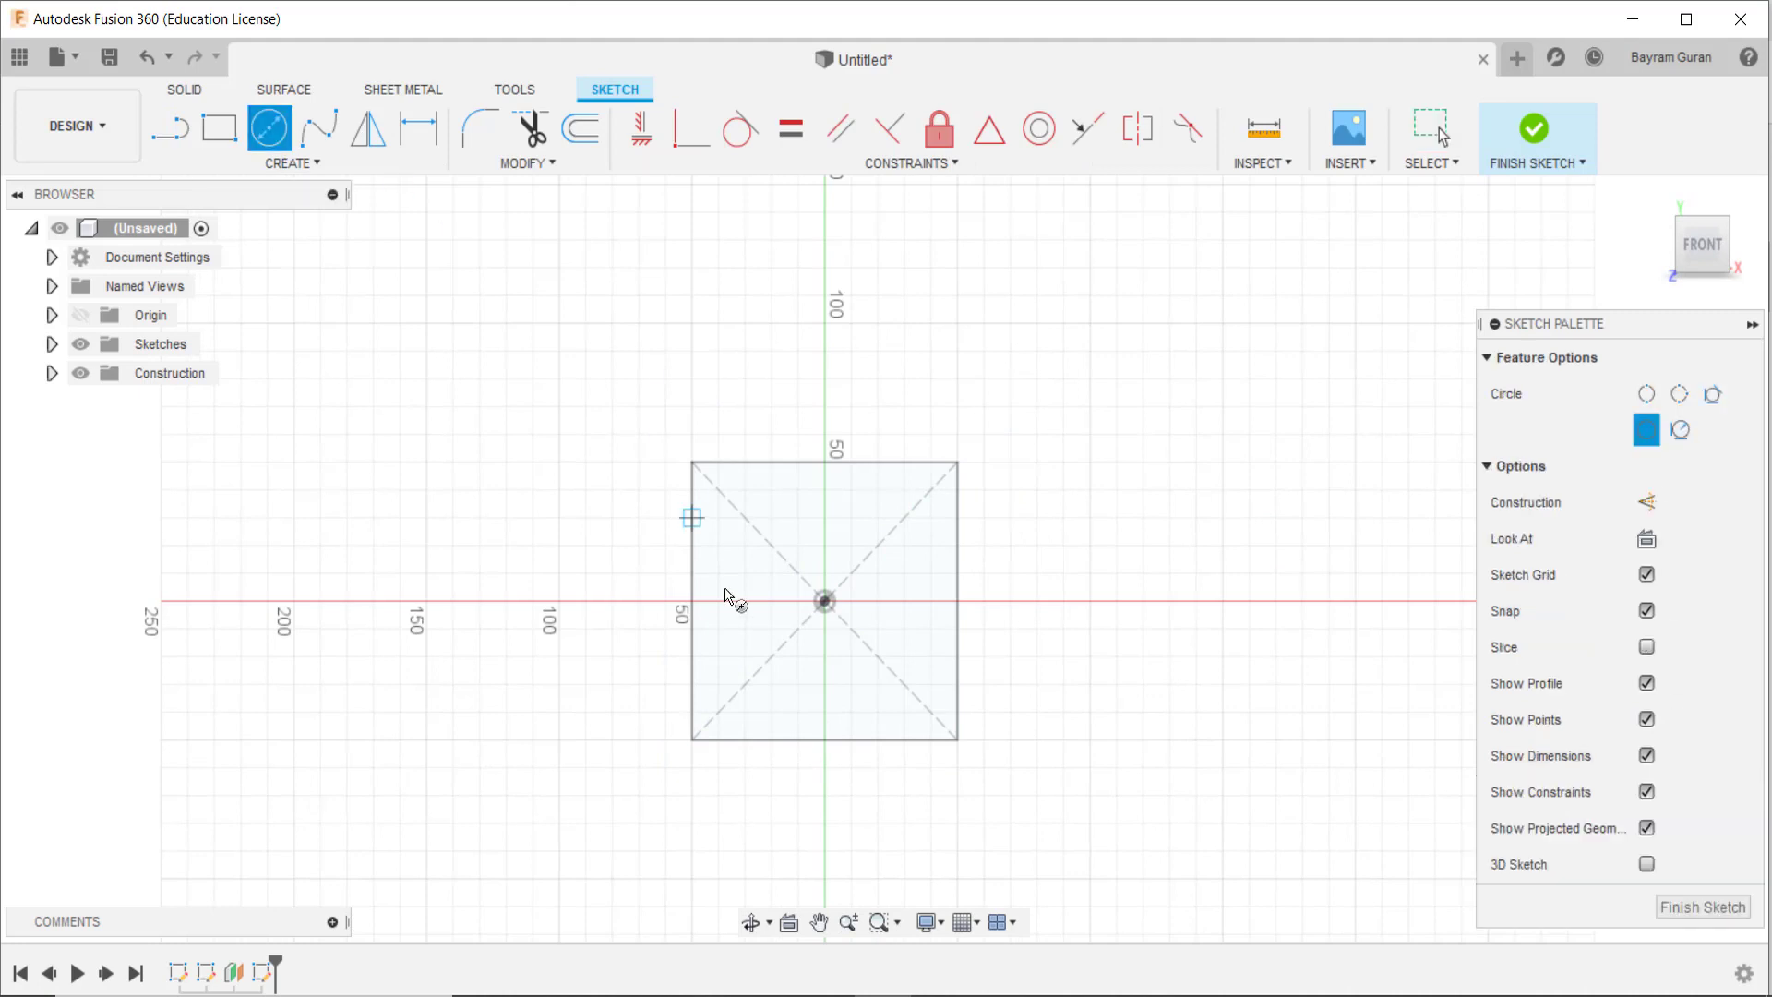
pyautogui.click(824, 602)
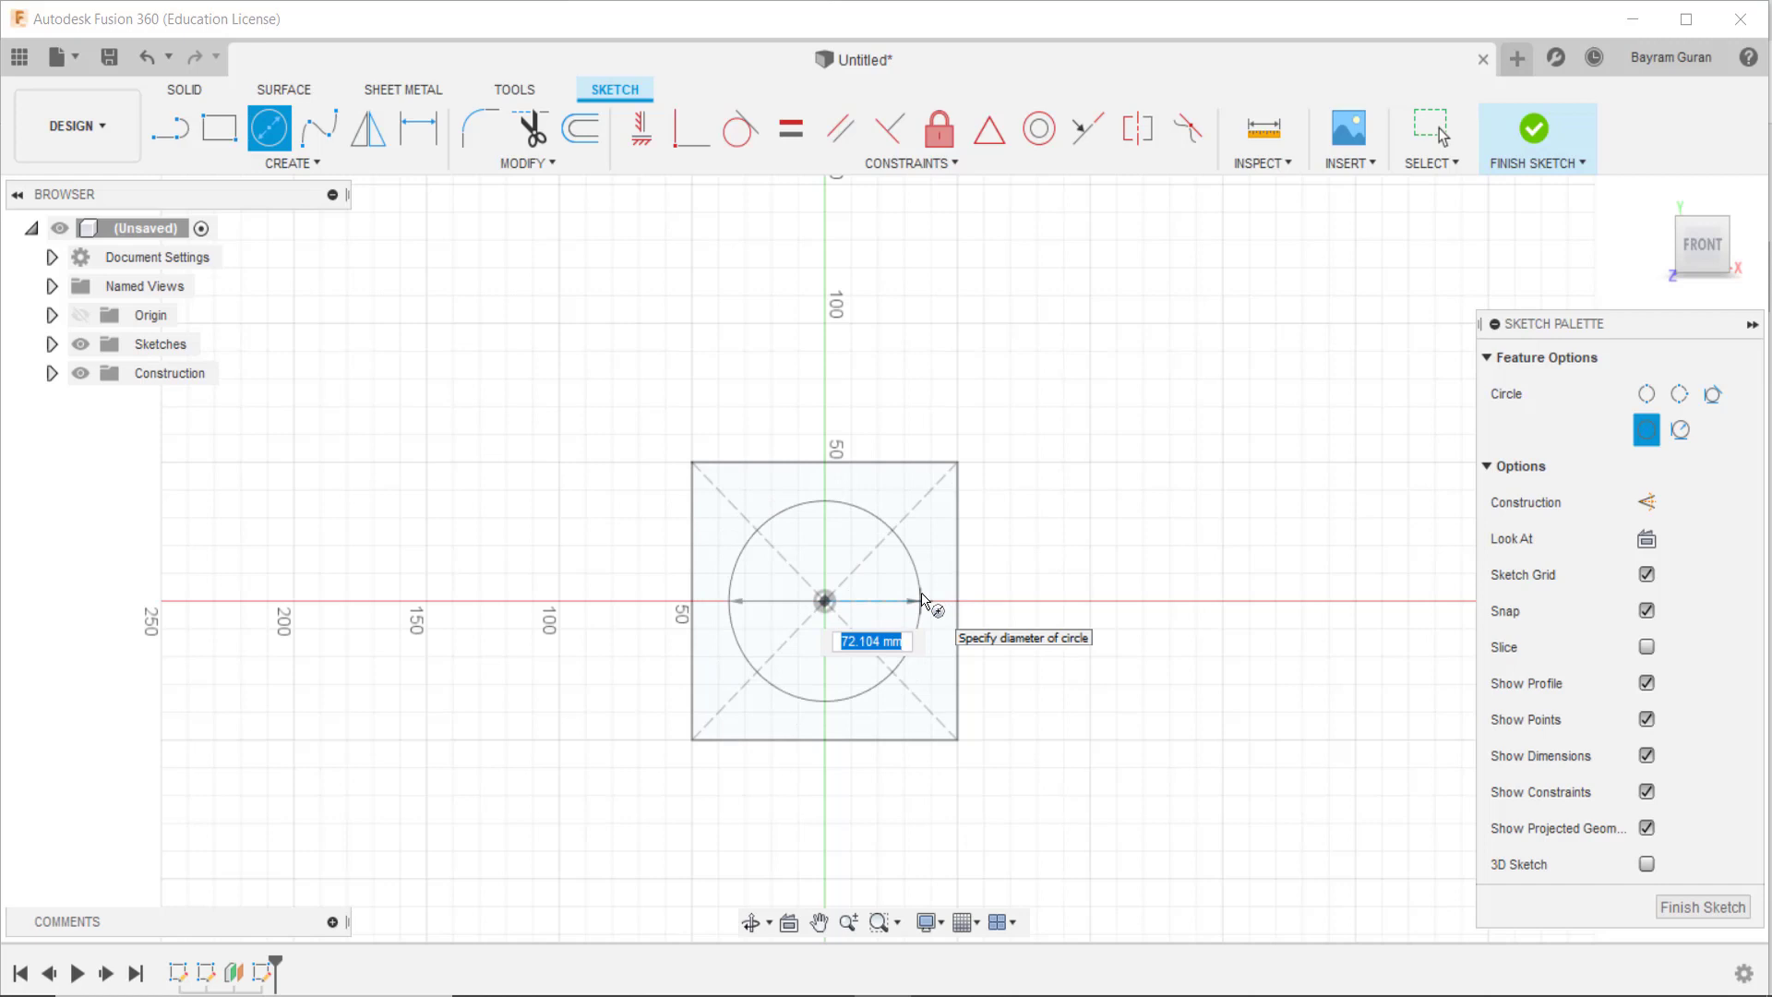
pyautogui.write('80')
pyautogui.press('Return')
pyautogui.press('Escape')
pyautogui.scroll(-2, 897, 616)
pyautogui.scroll(2, 934, 639)
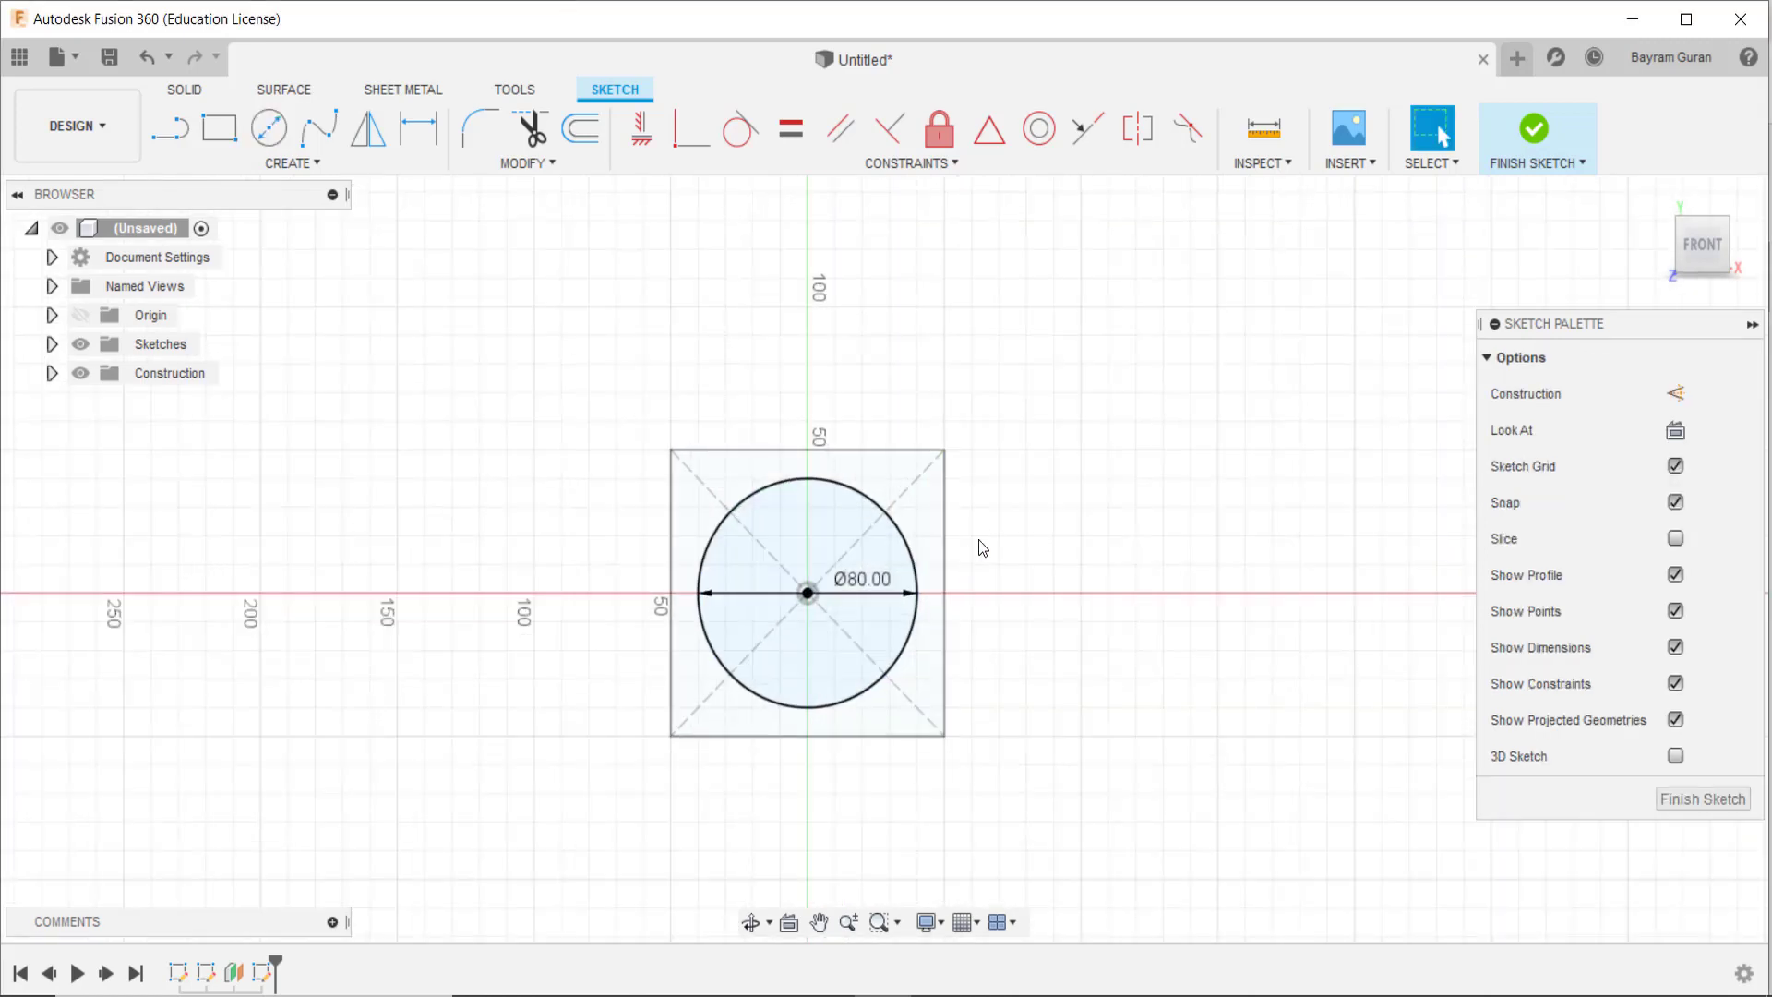
pyautogui.click(1664, 205)
# Step: Finish the circle sketch and add a plane offset 125 mm beyond the circle's plane
pyautogui.click(1534, 130)
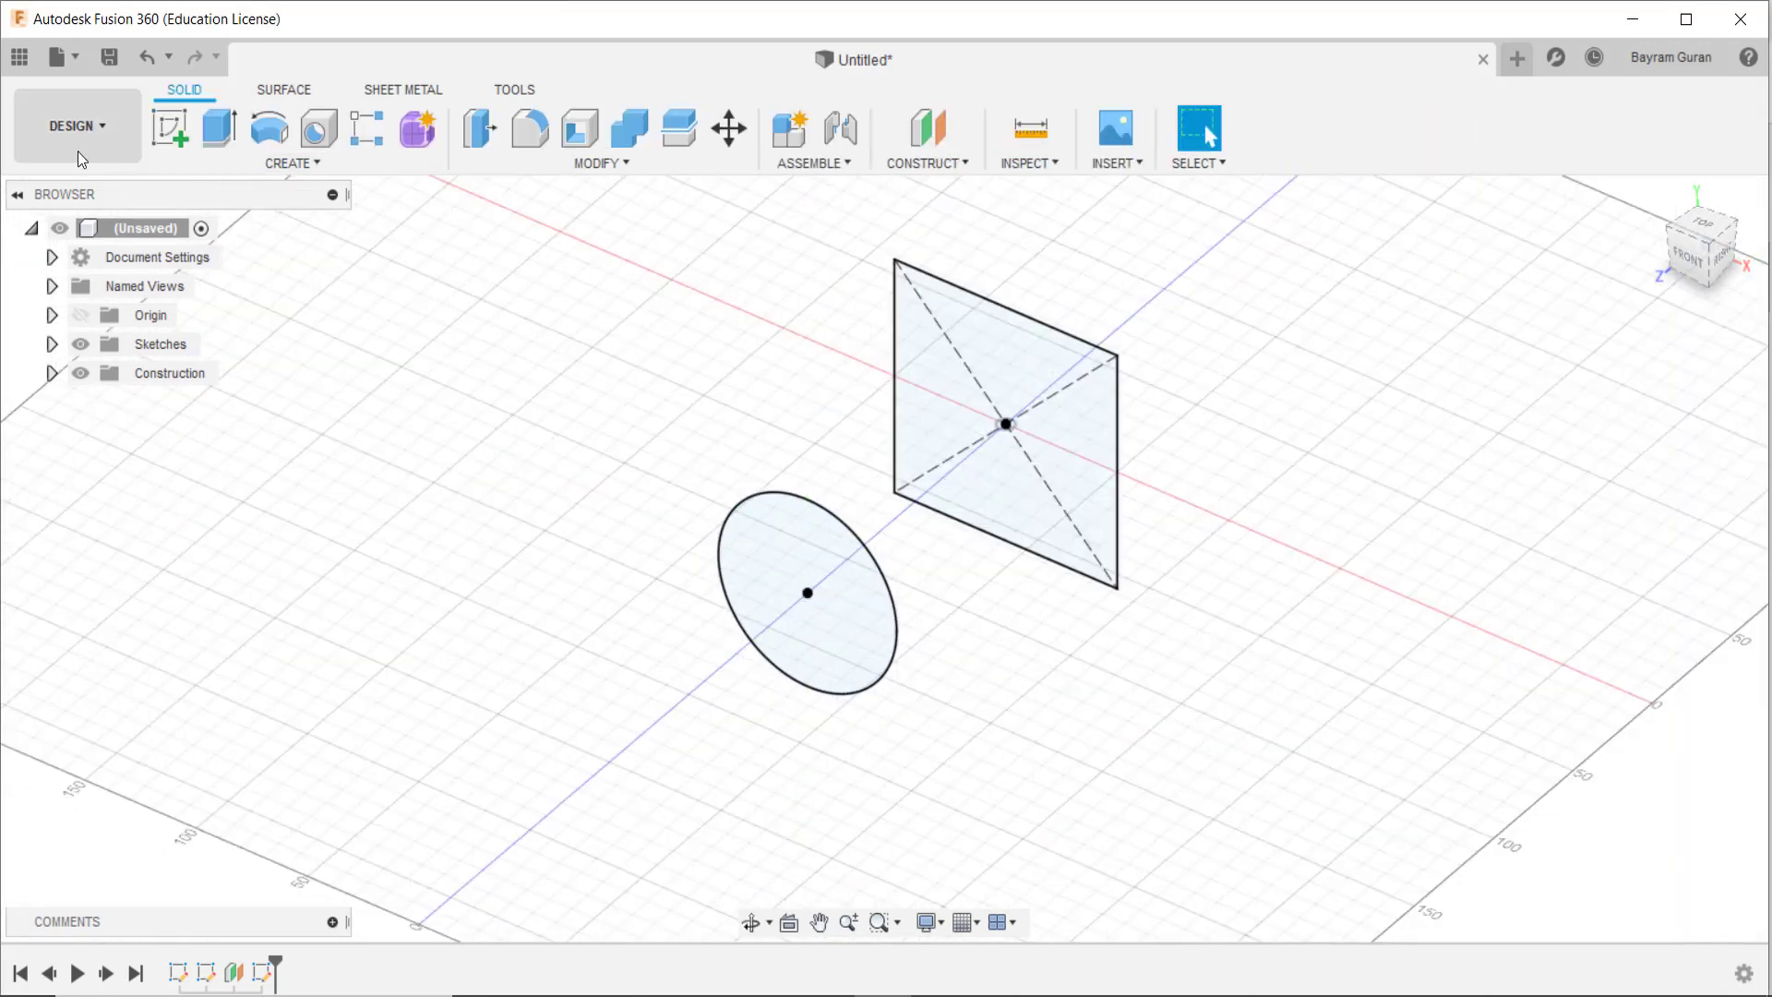
pyautogui.click(923, 131)
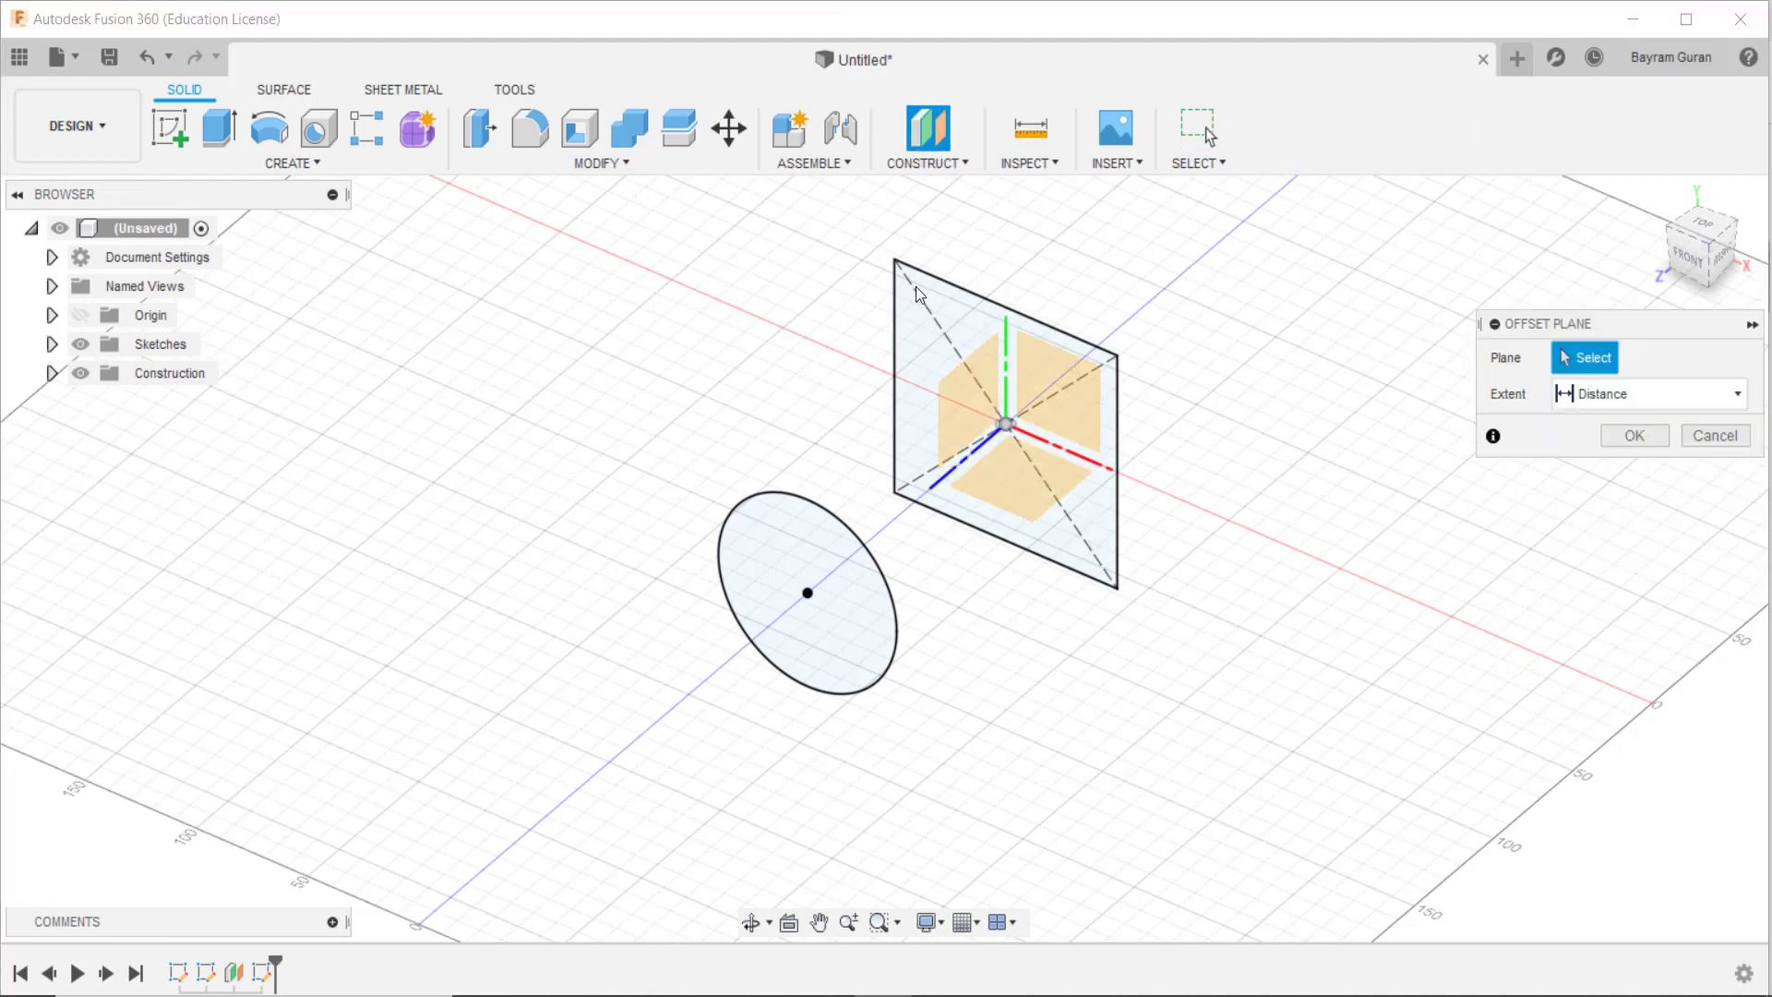
pyautogui.click(814, 569)
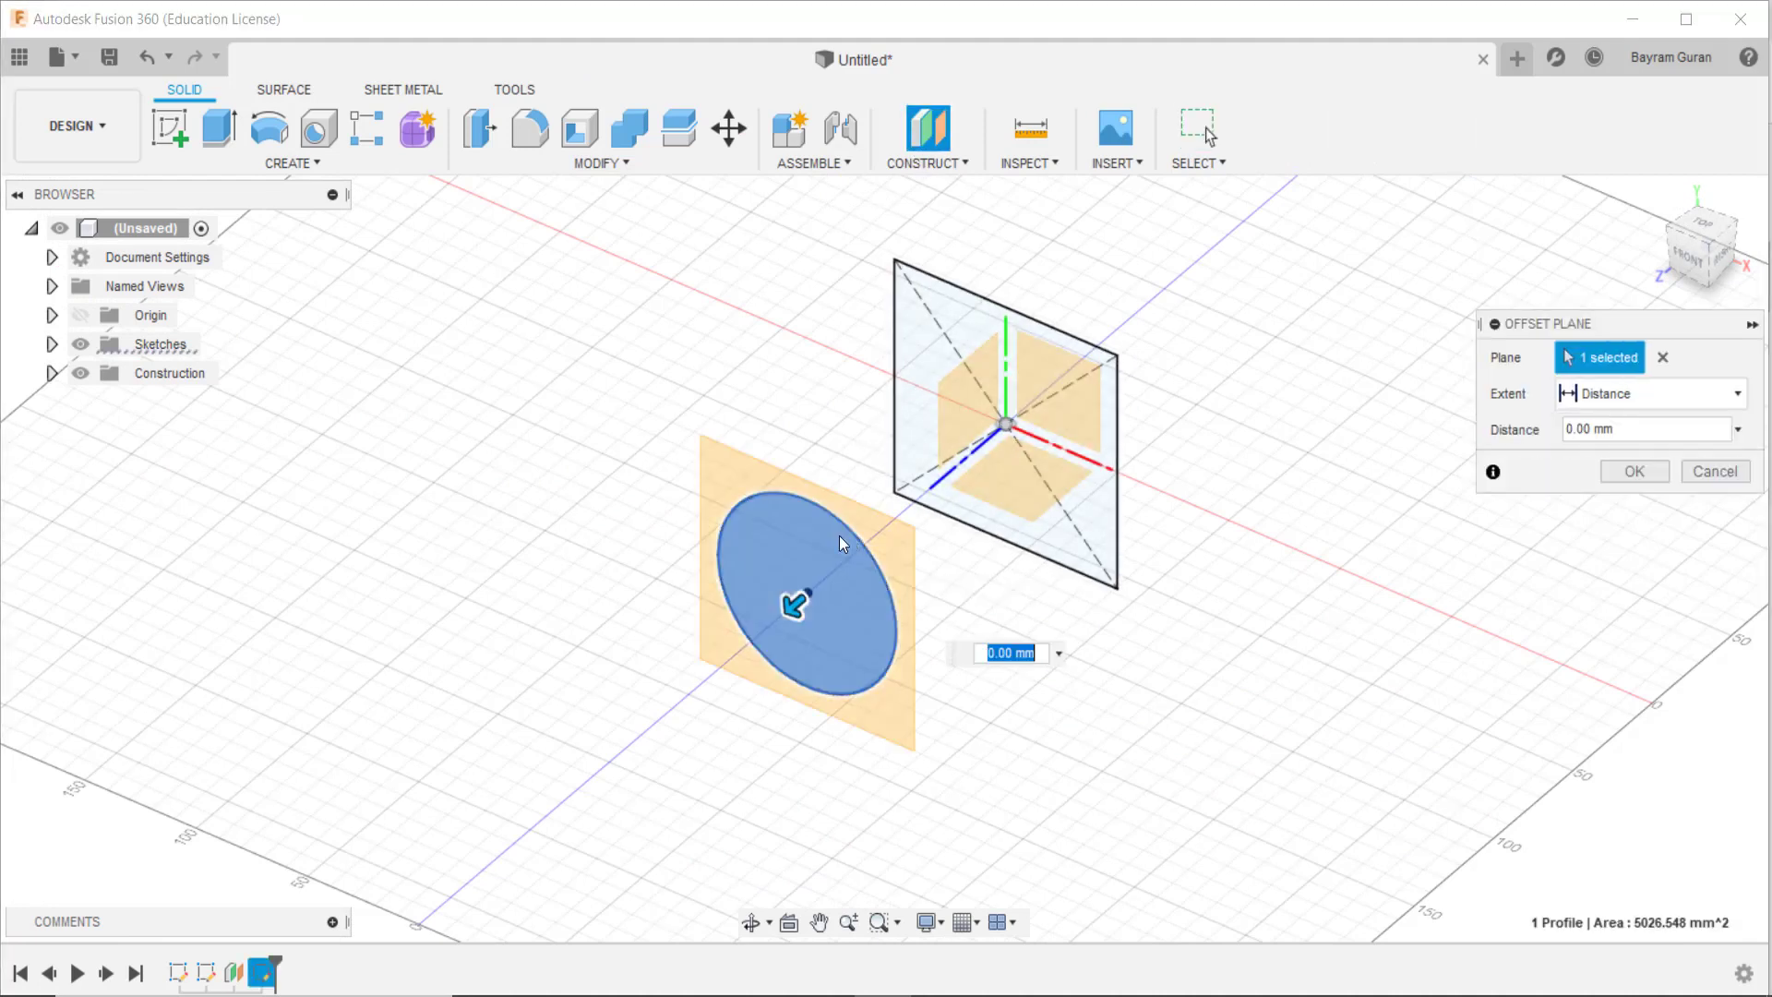
pyautogui.doubleClick(1638, 429)
pyautogui.write('125')
pyautogui.press('Return')
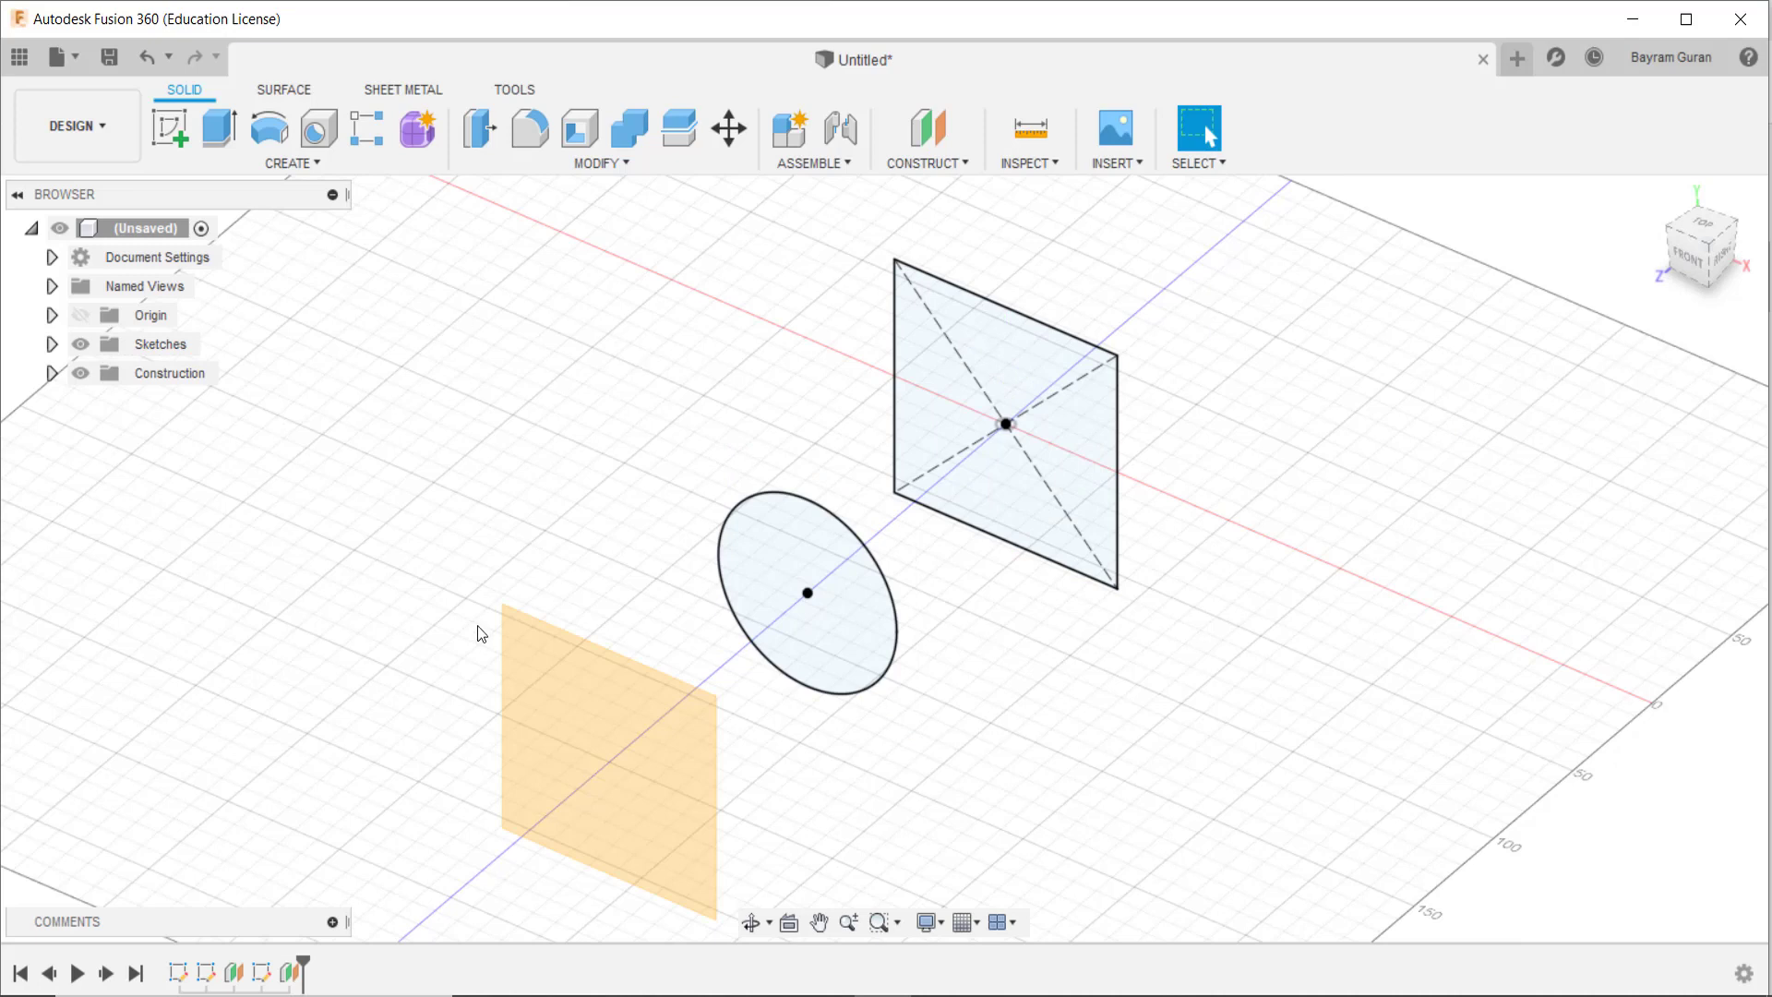
pyautogui.moveTo(481, 634); pyautogui.dragTo(549, 489, button='middle')
# Step: Sketch a 6-sided inscribed polygon, radius 50 mm, centred on the second offset plane's origin
pyautogui.click(169, 127)
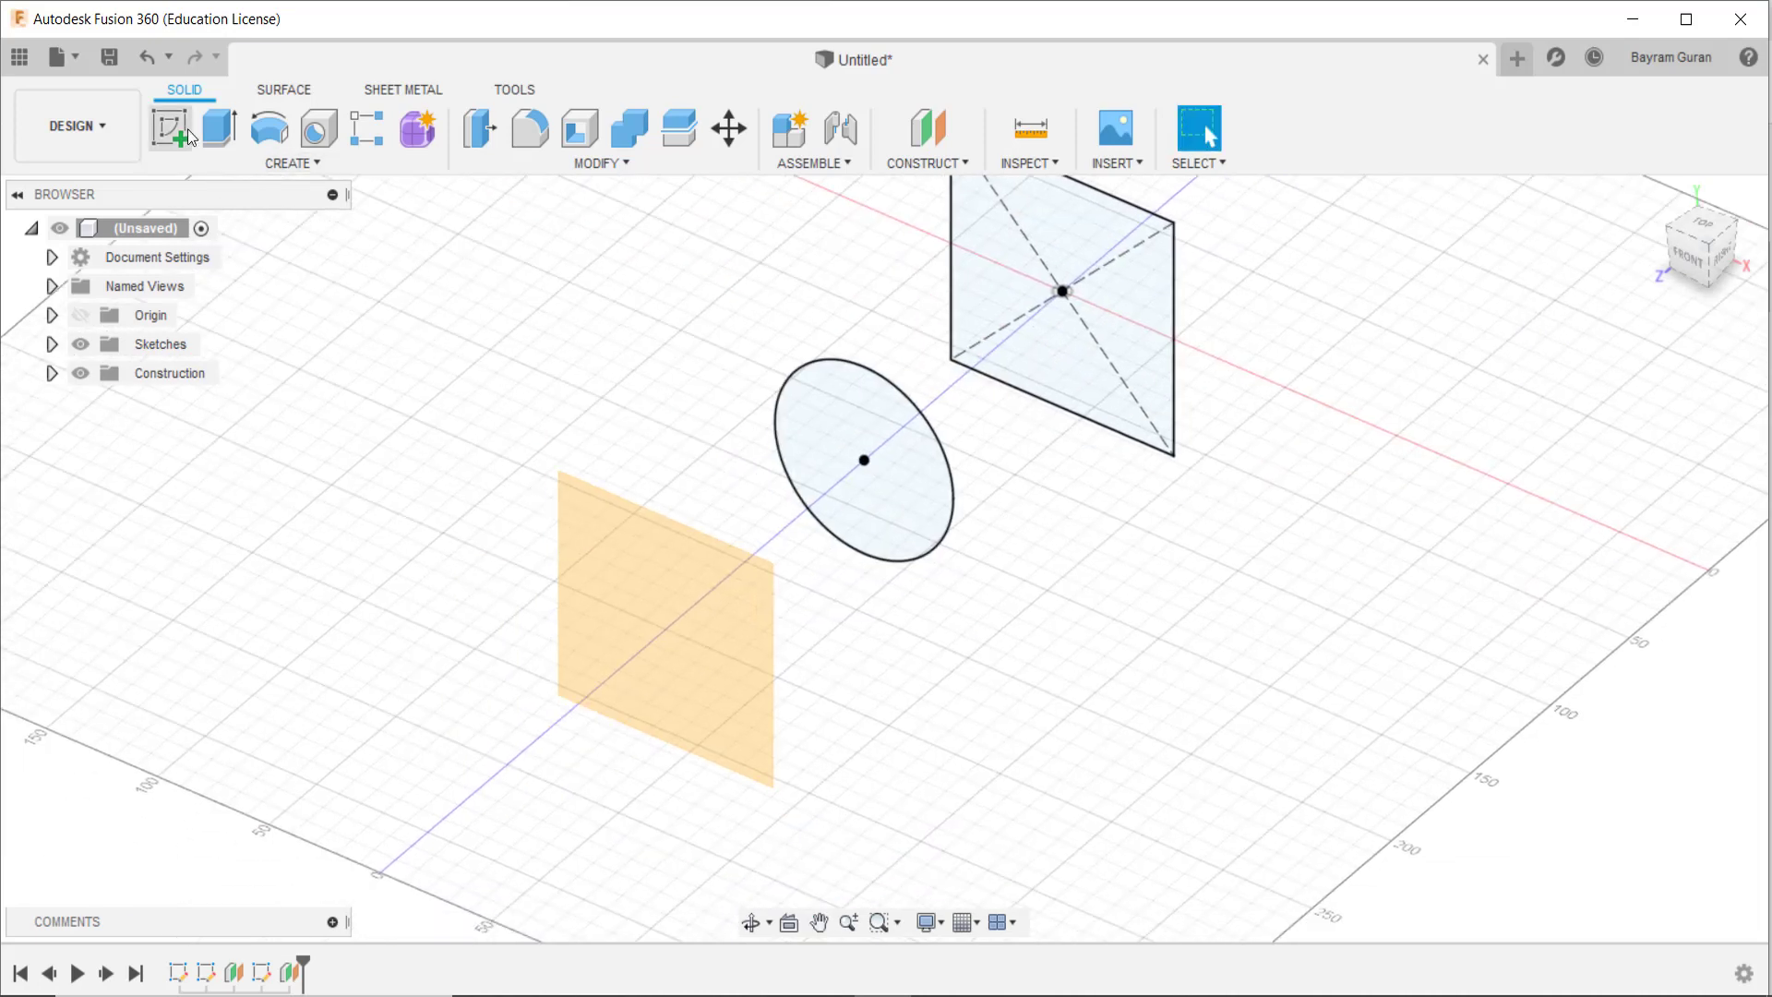
pyautogui.click(707, 653)
pyautogui.click(272, 175)
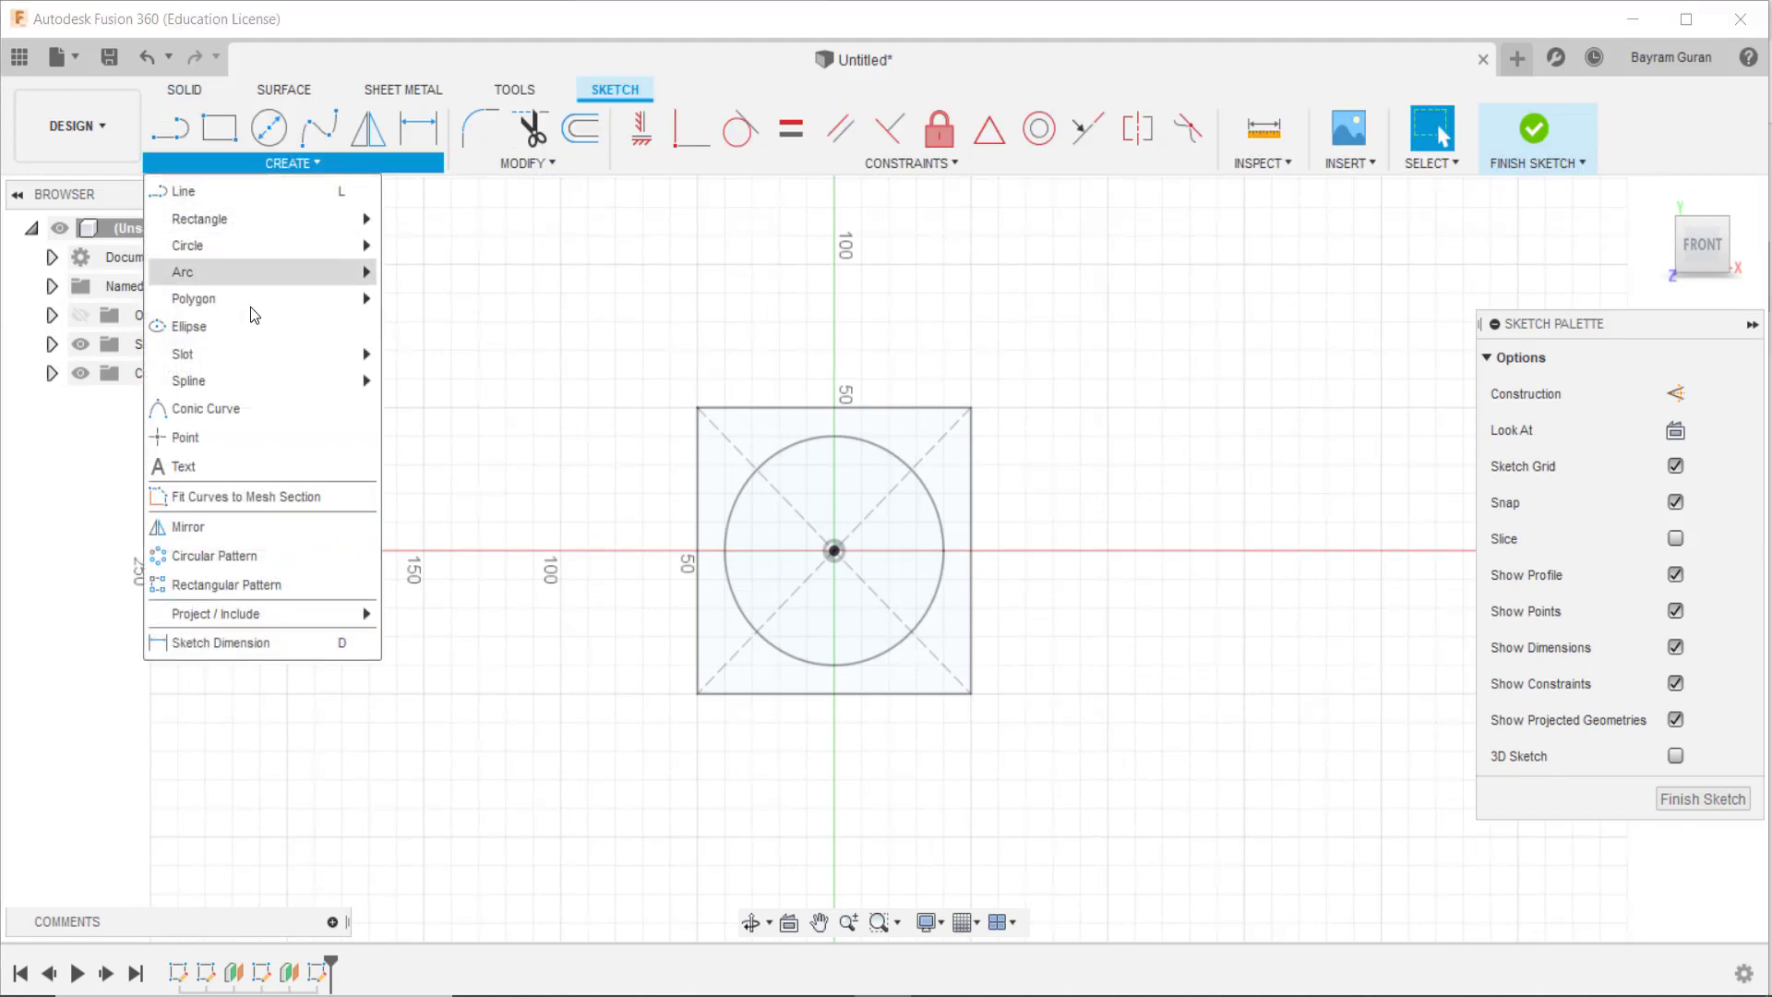
pyautogui.moveTo(194, 299)
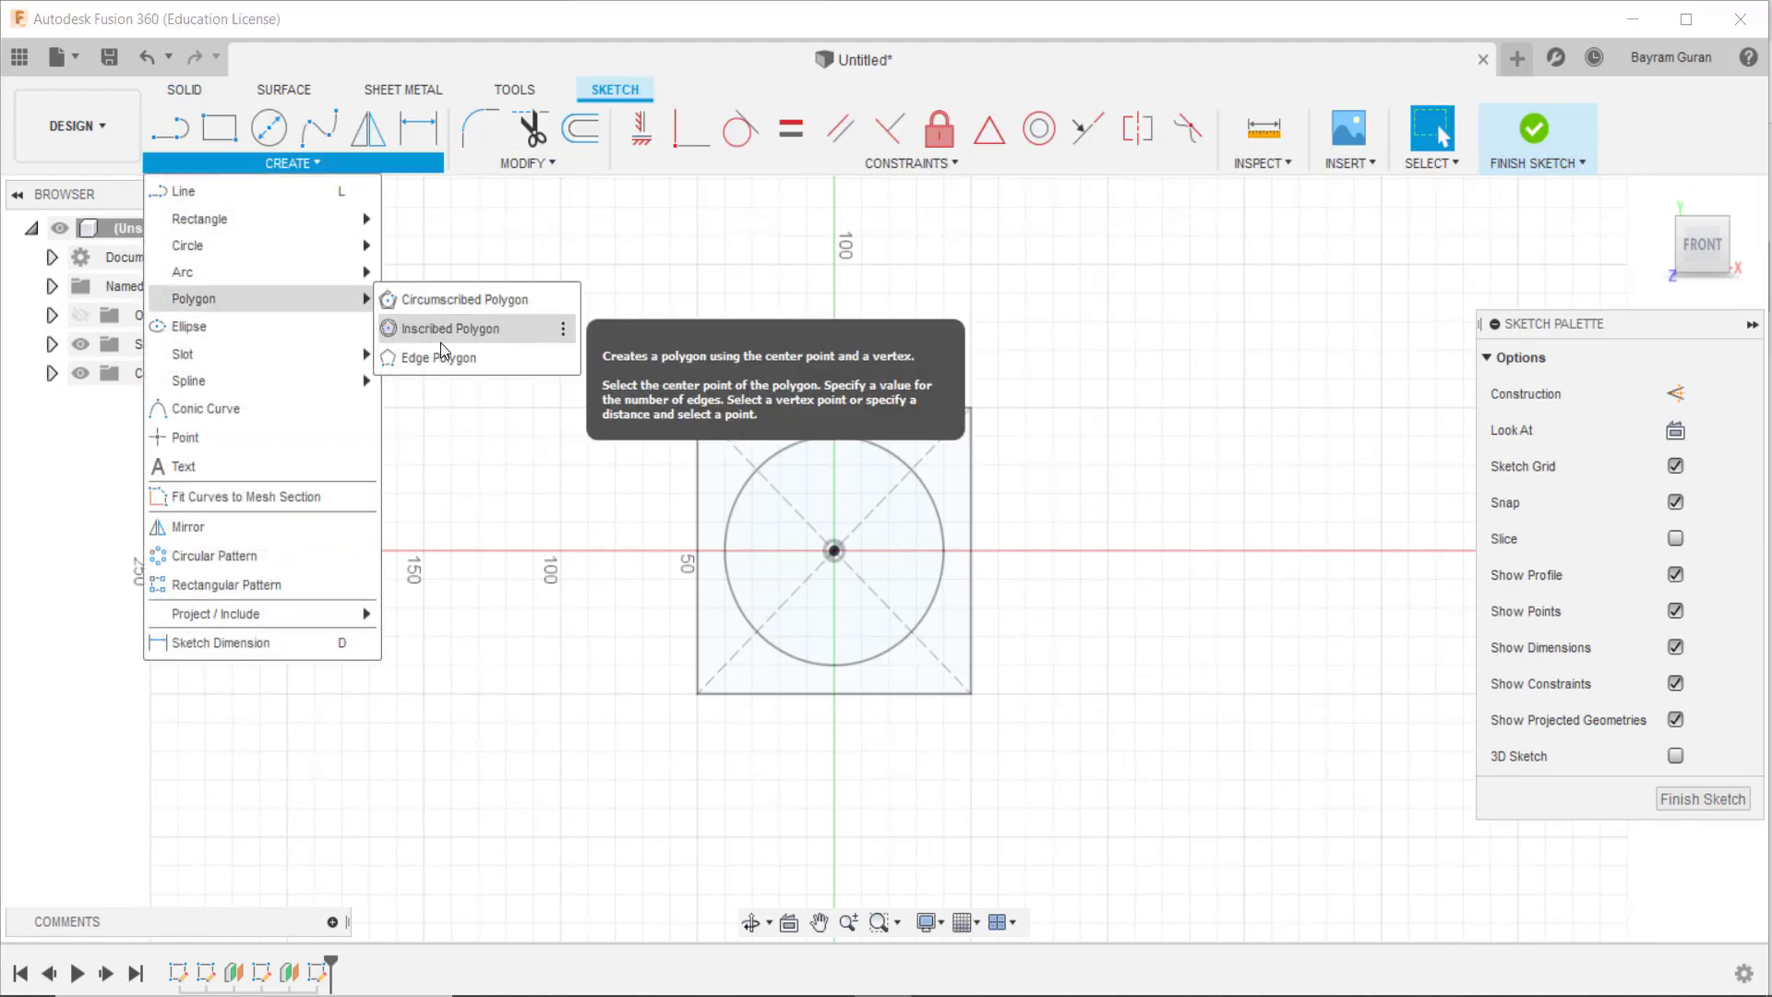
pyautogui.click(441, 331)
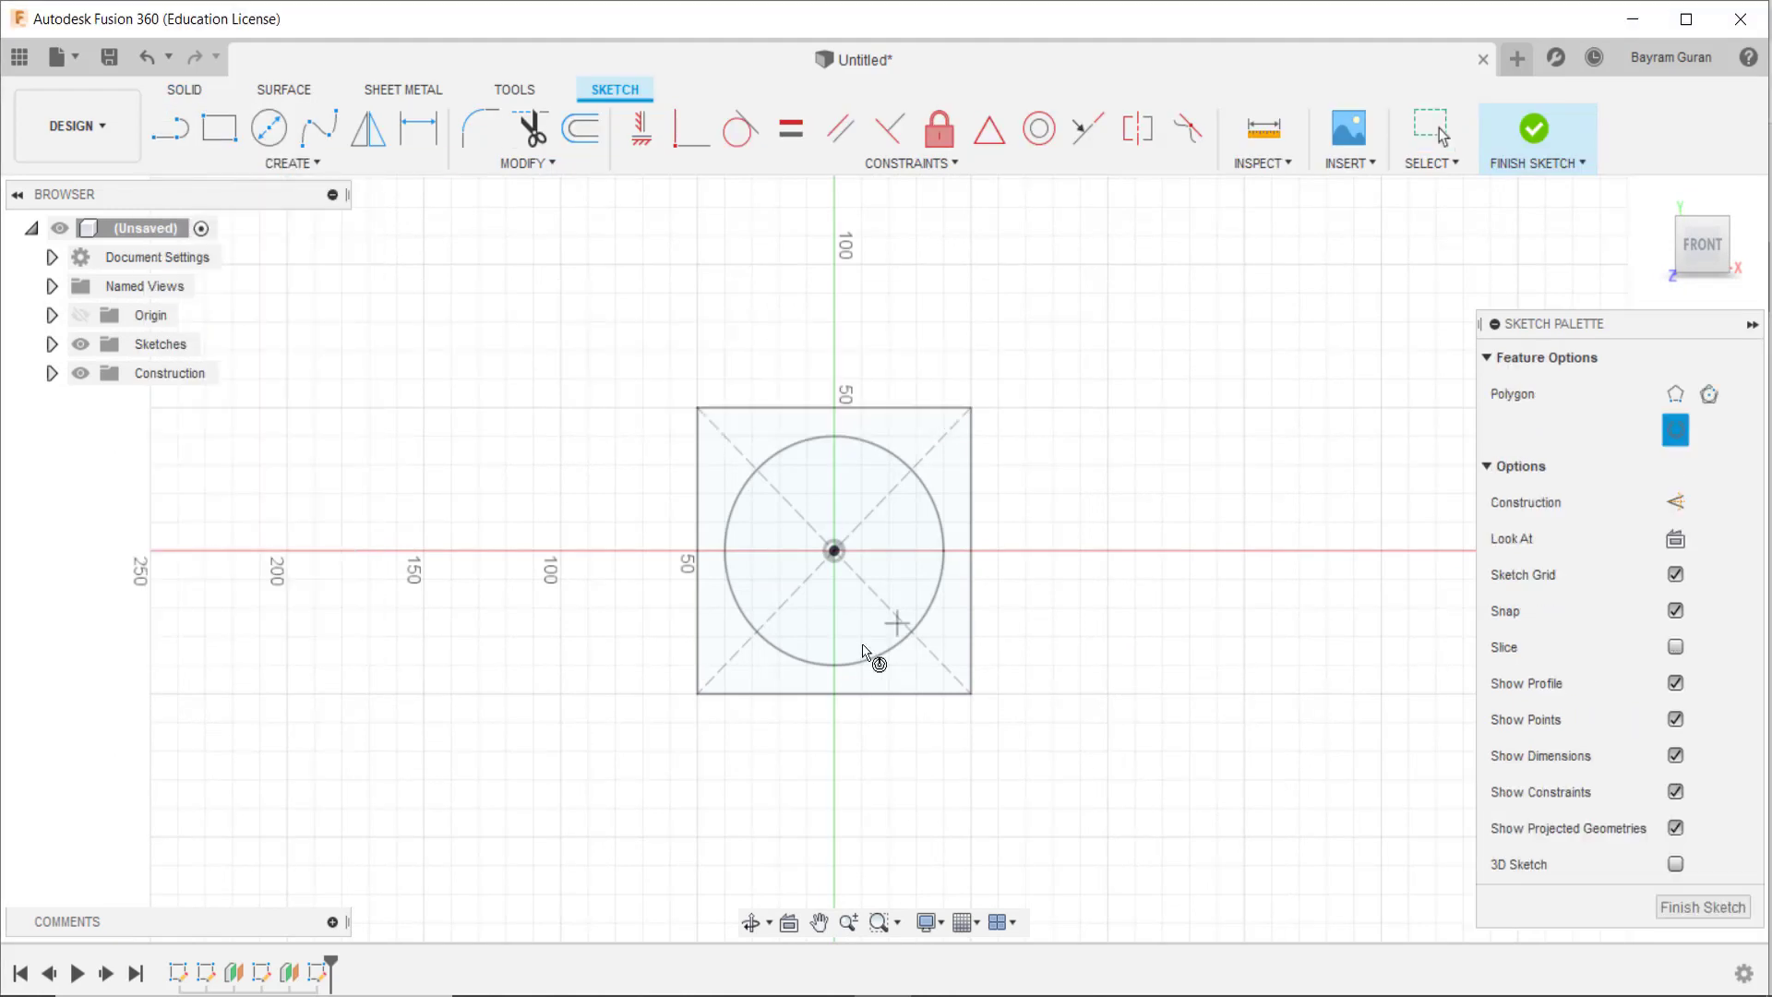
pyautogui.click(835, 551)
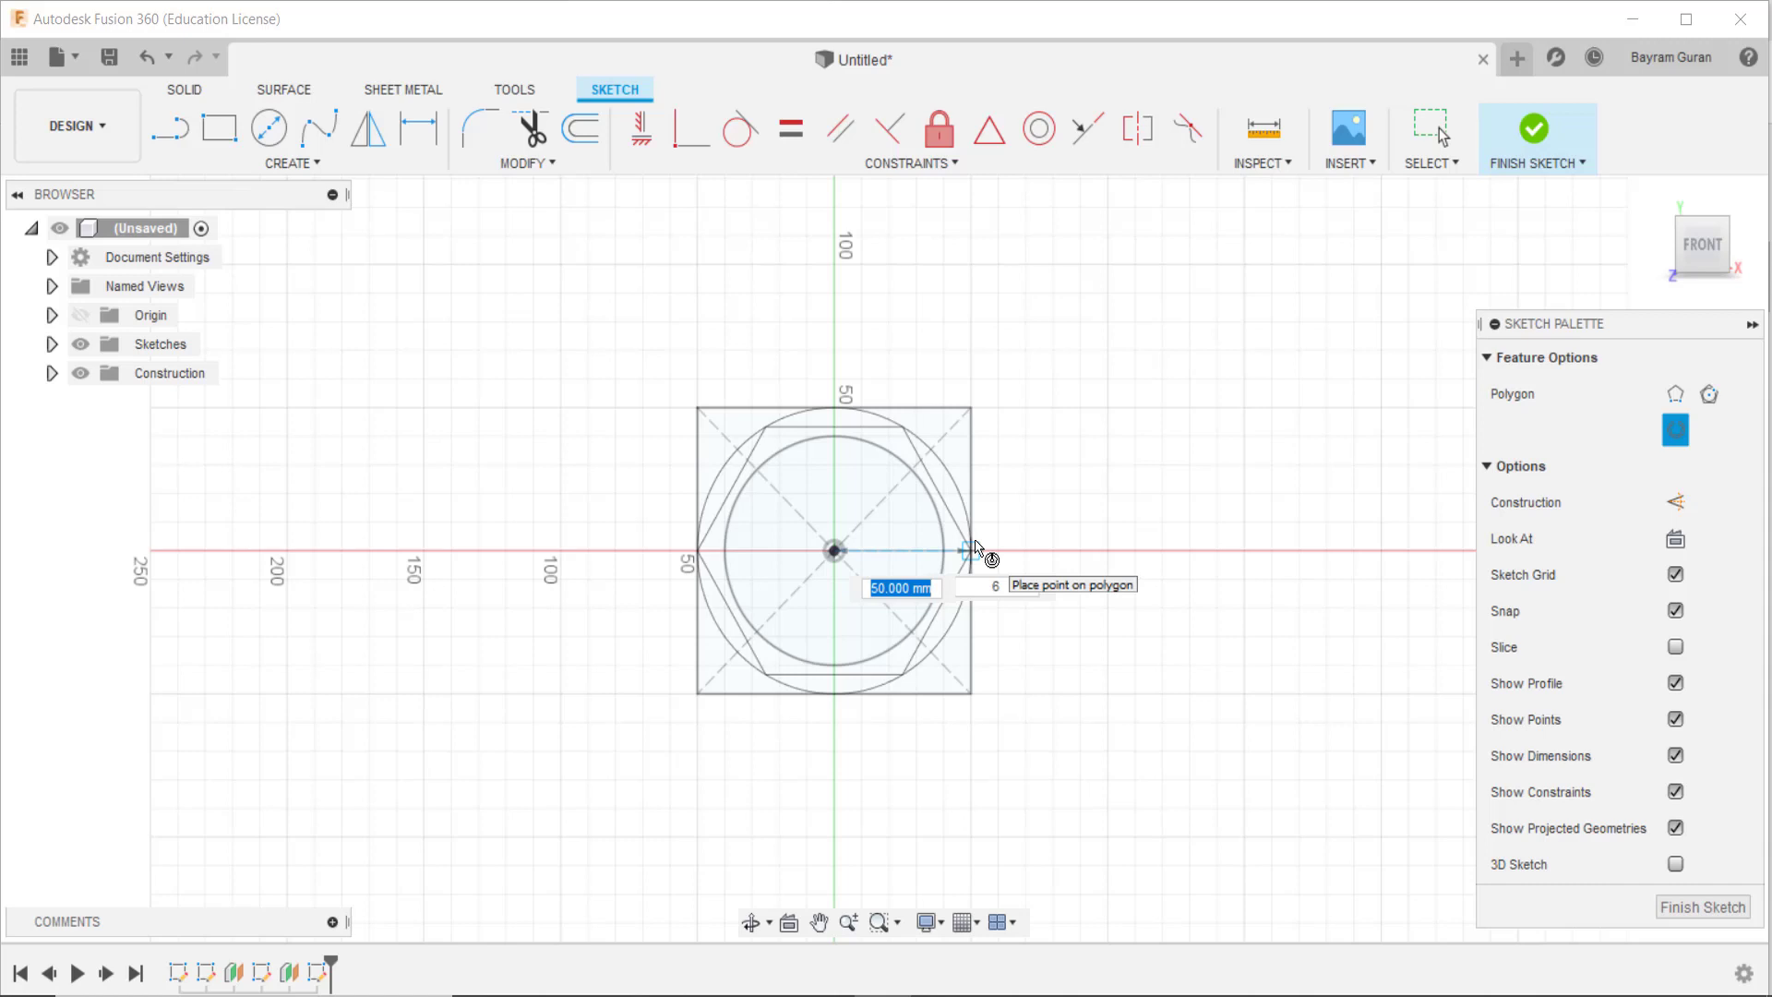
pyautogui.write('5')
pyautogui.click(974, 546)
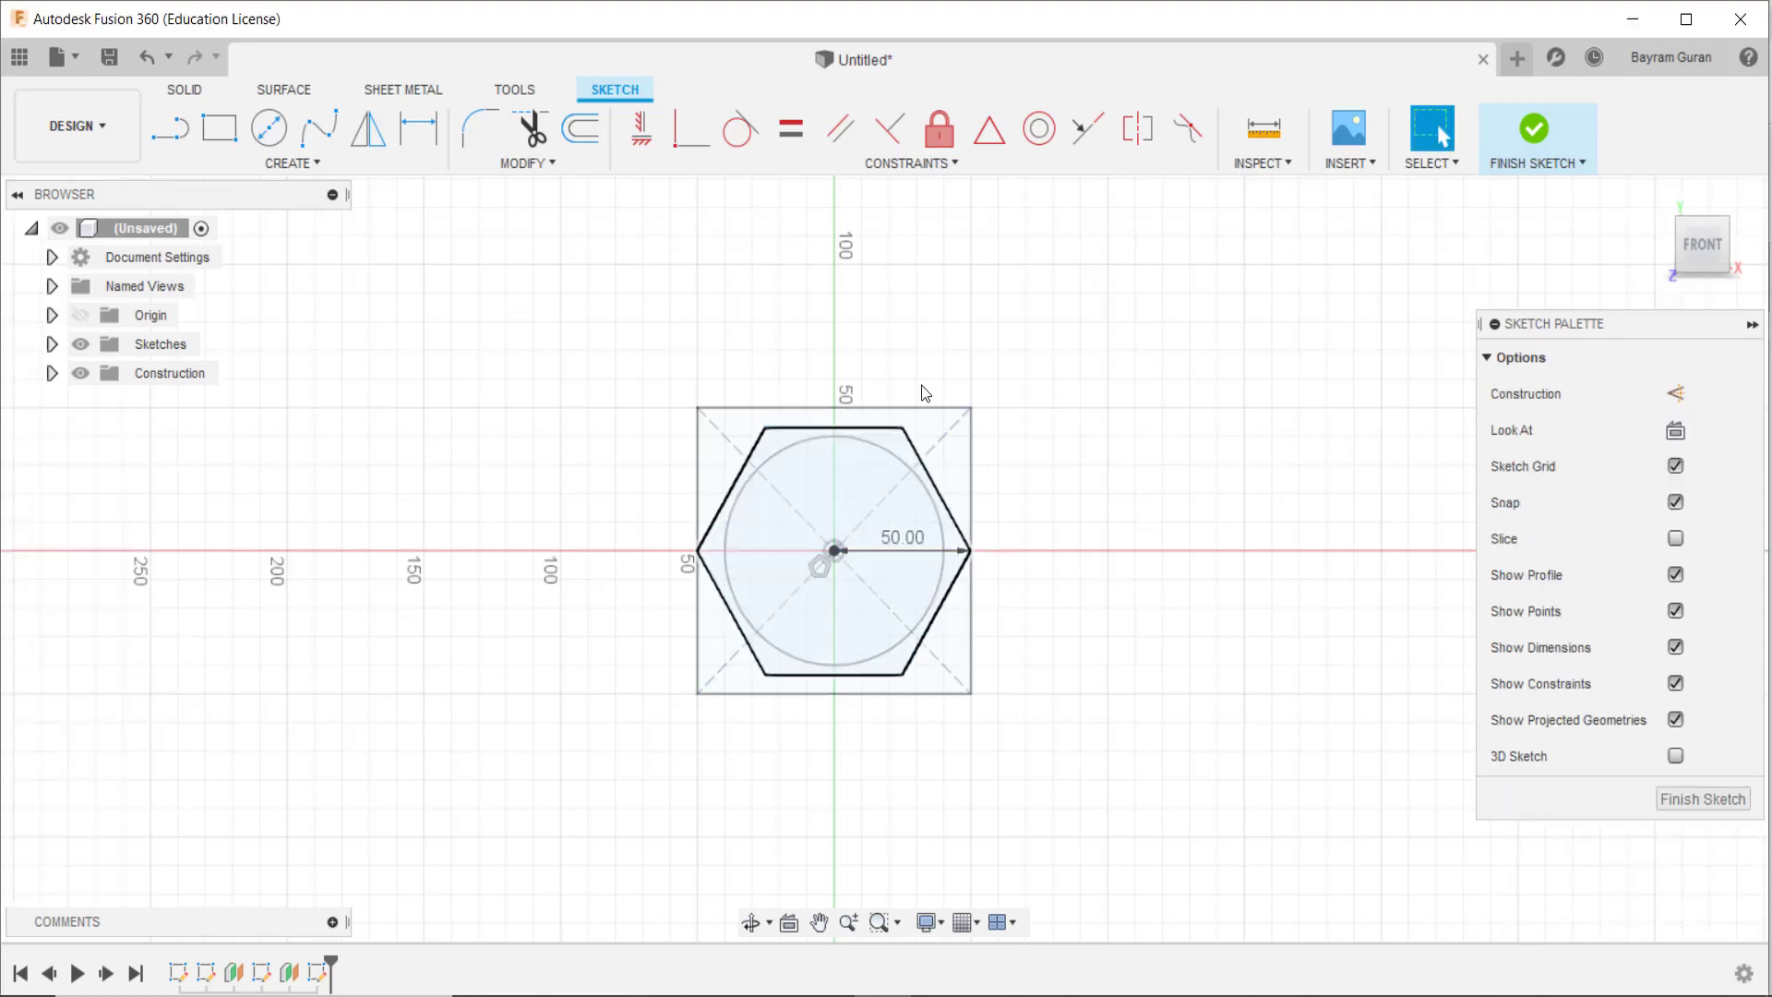
pyautogui.keyDown('shift'); pyautogui.moveTo(1087, 619); pyautogui.dragTo(818, 643, button='middle'); pyautogui.keyUp('shift')
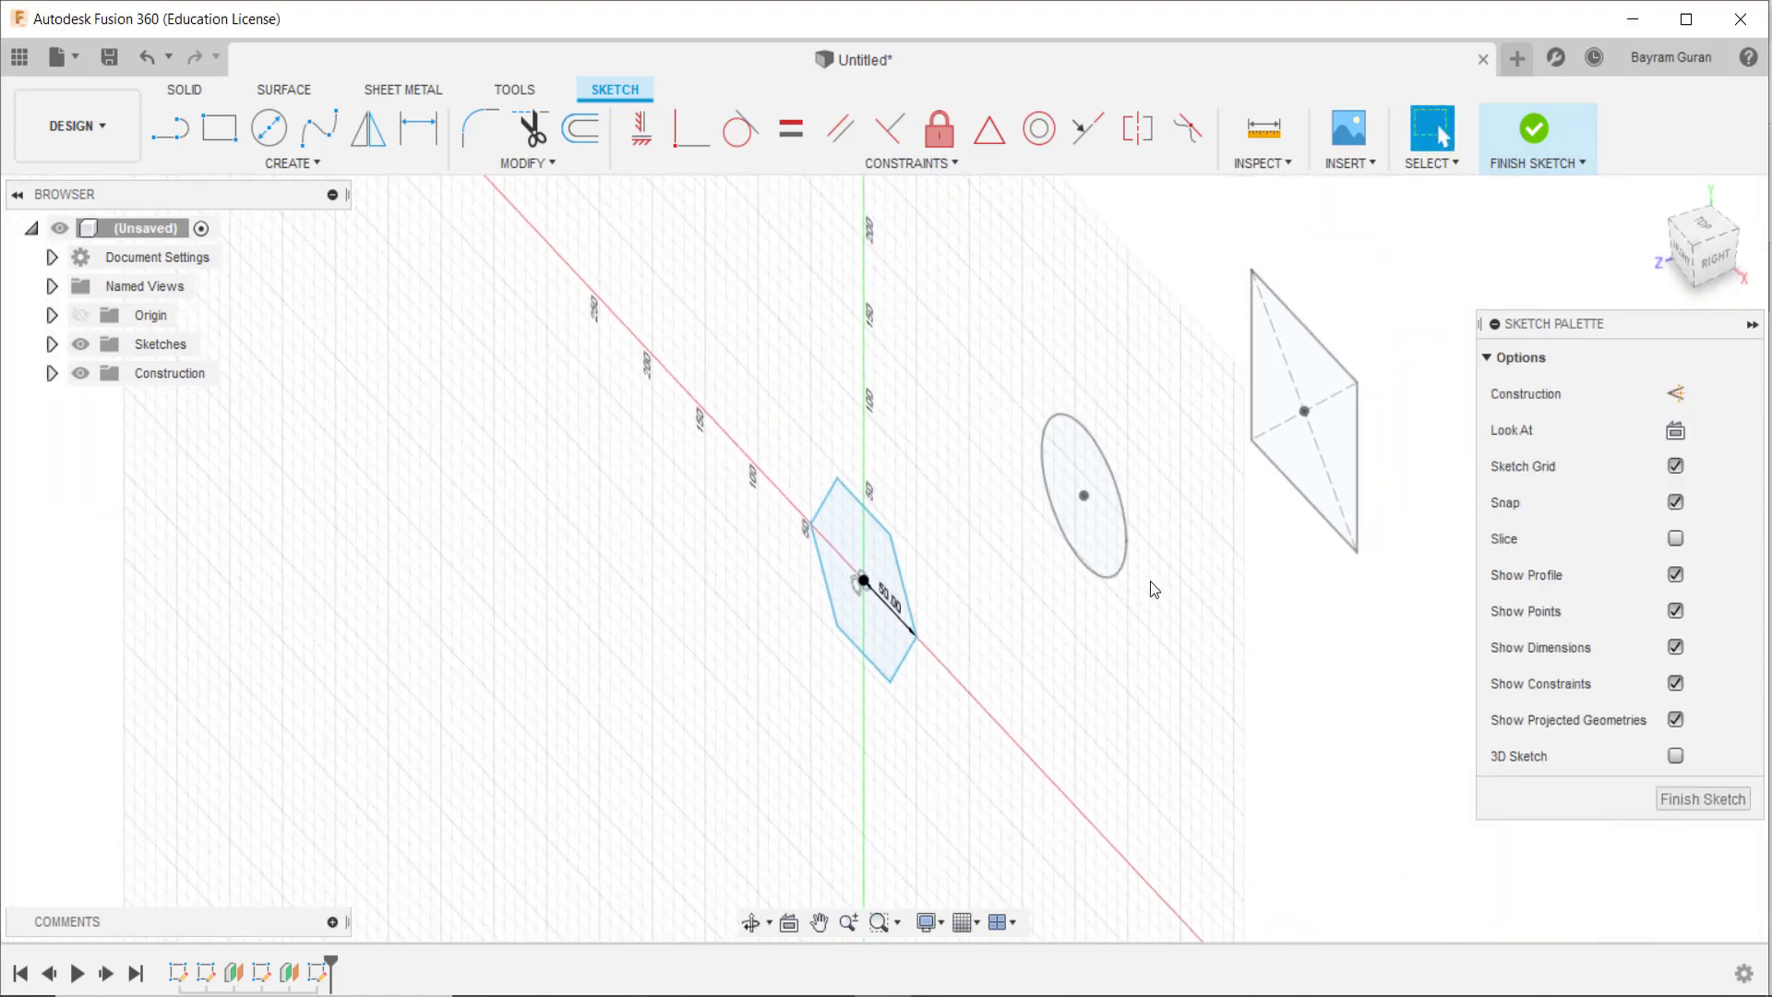
pyautogui.click(1518, 120)
pyautogui.moveTo(550, 594); pyautogui.dragTo(727, 580, button='middle')
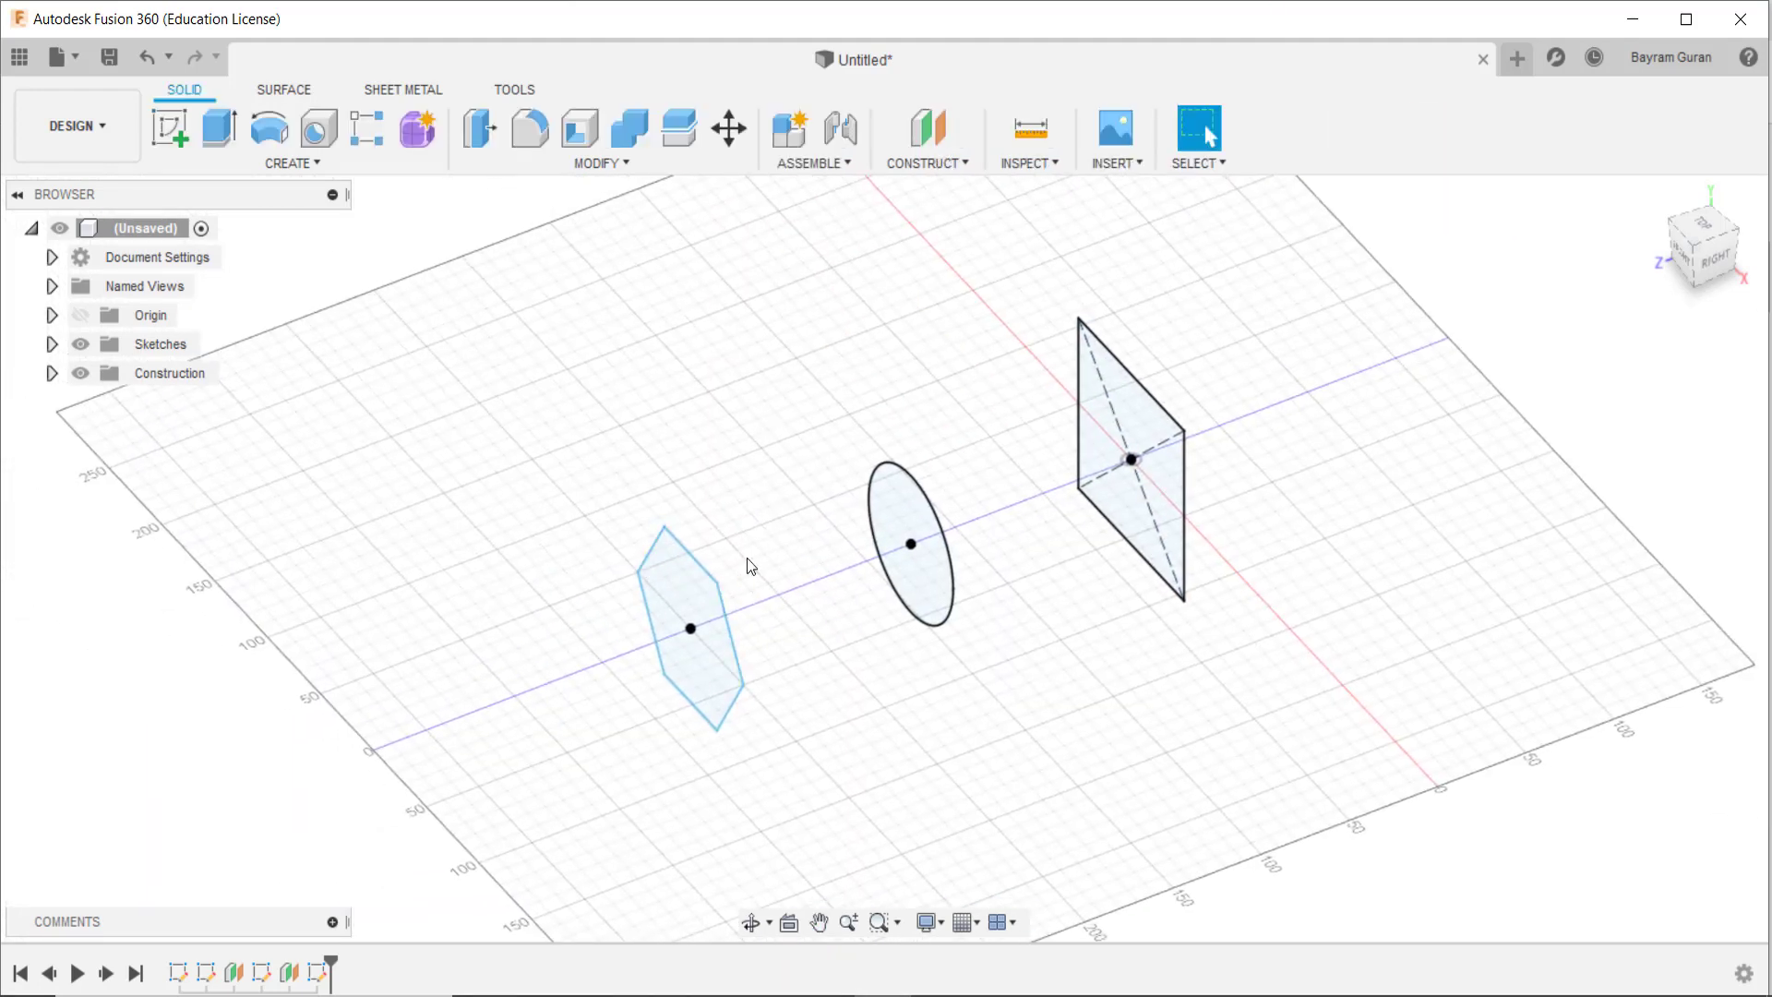
# Step: Loft a solid body through the square, circle and hexagon profiles in that order
pyautogui.click(286, 165)
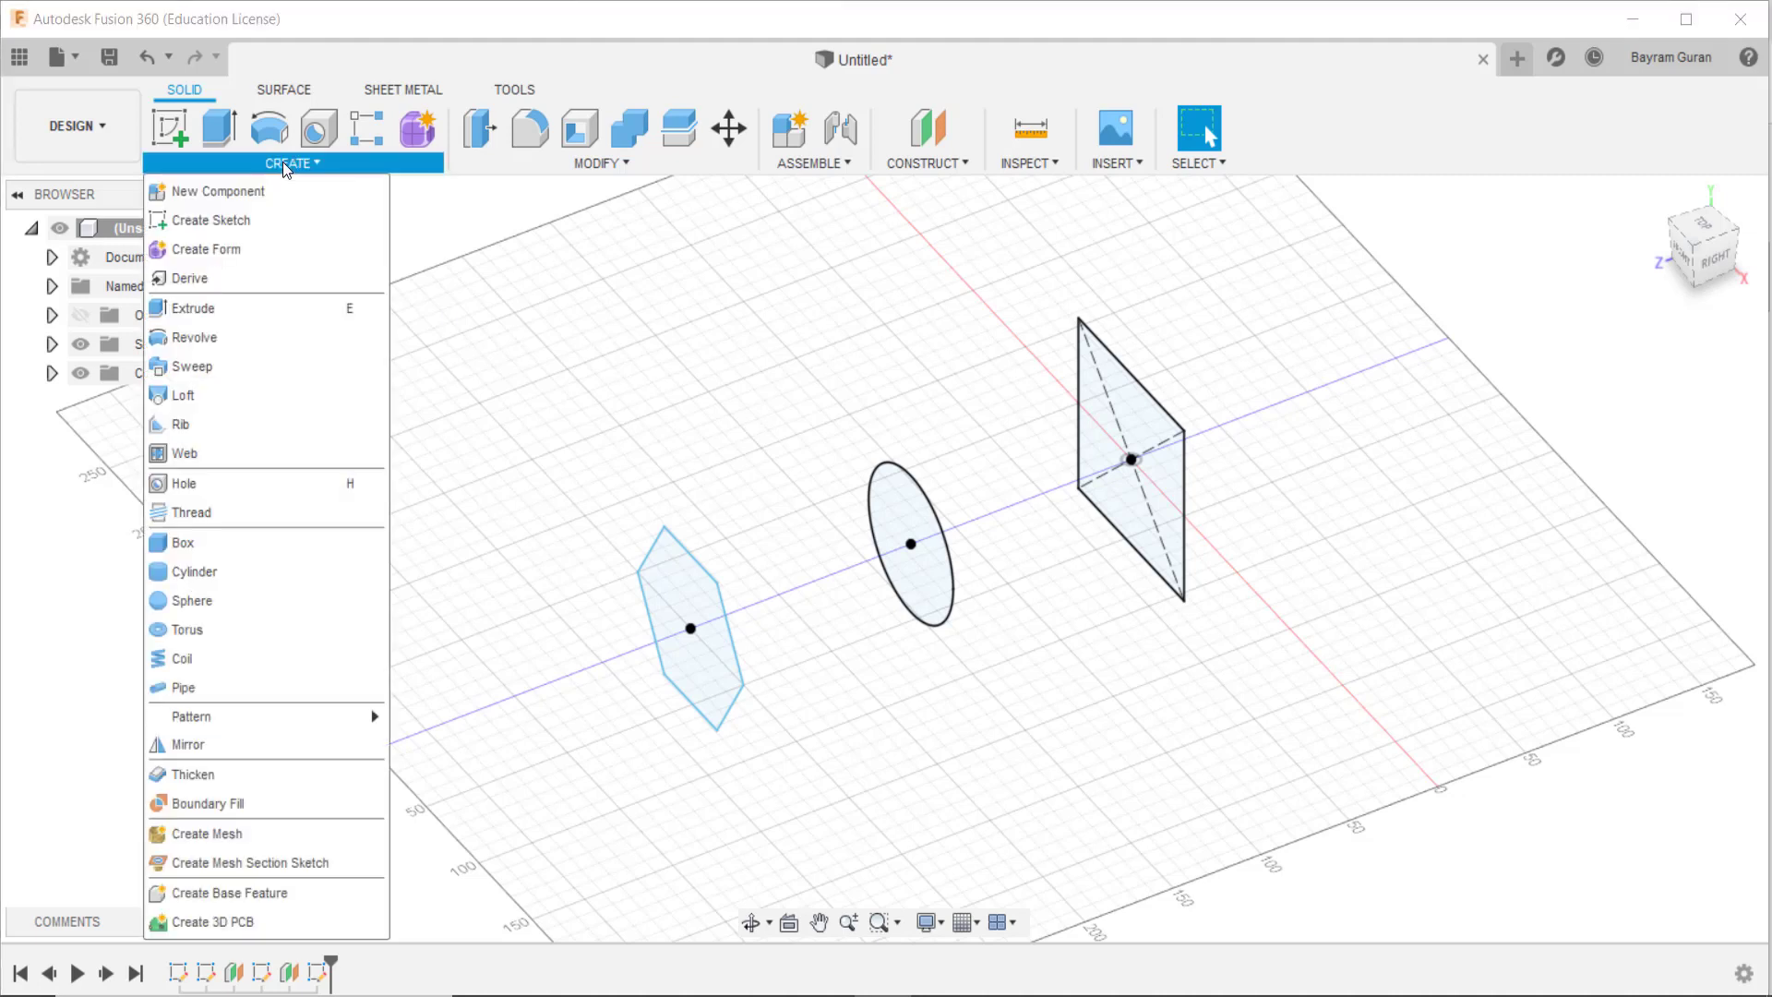
pyautogui.click(230, 399)
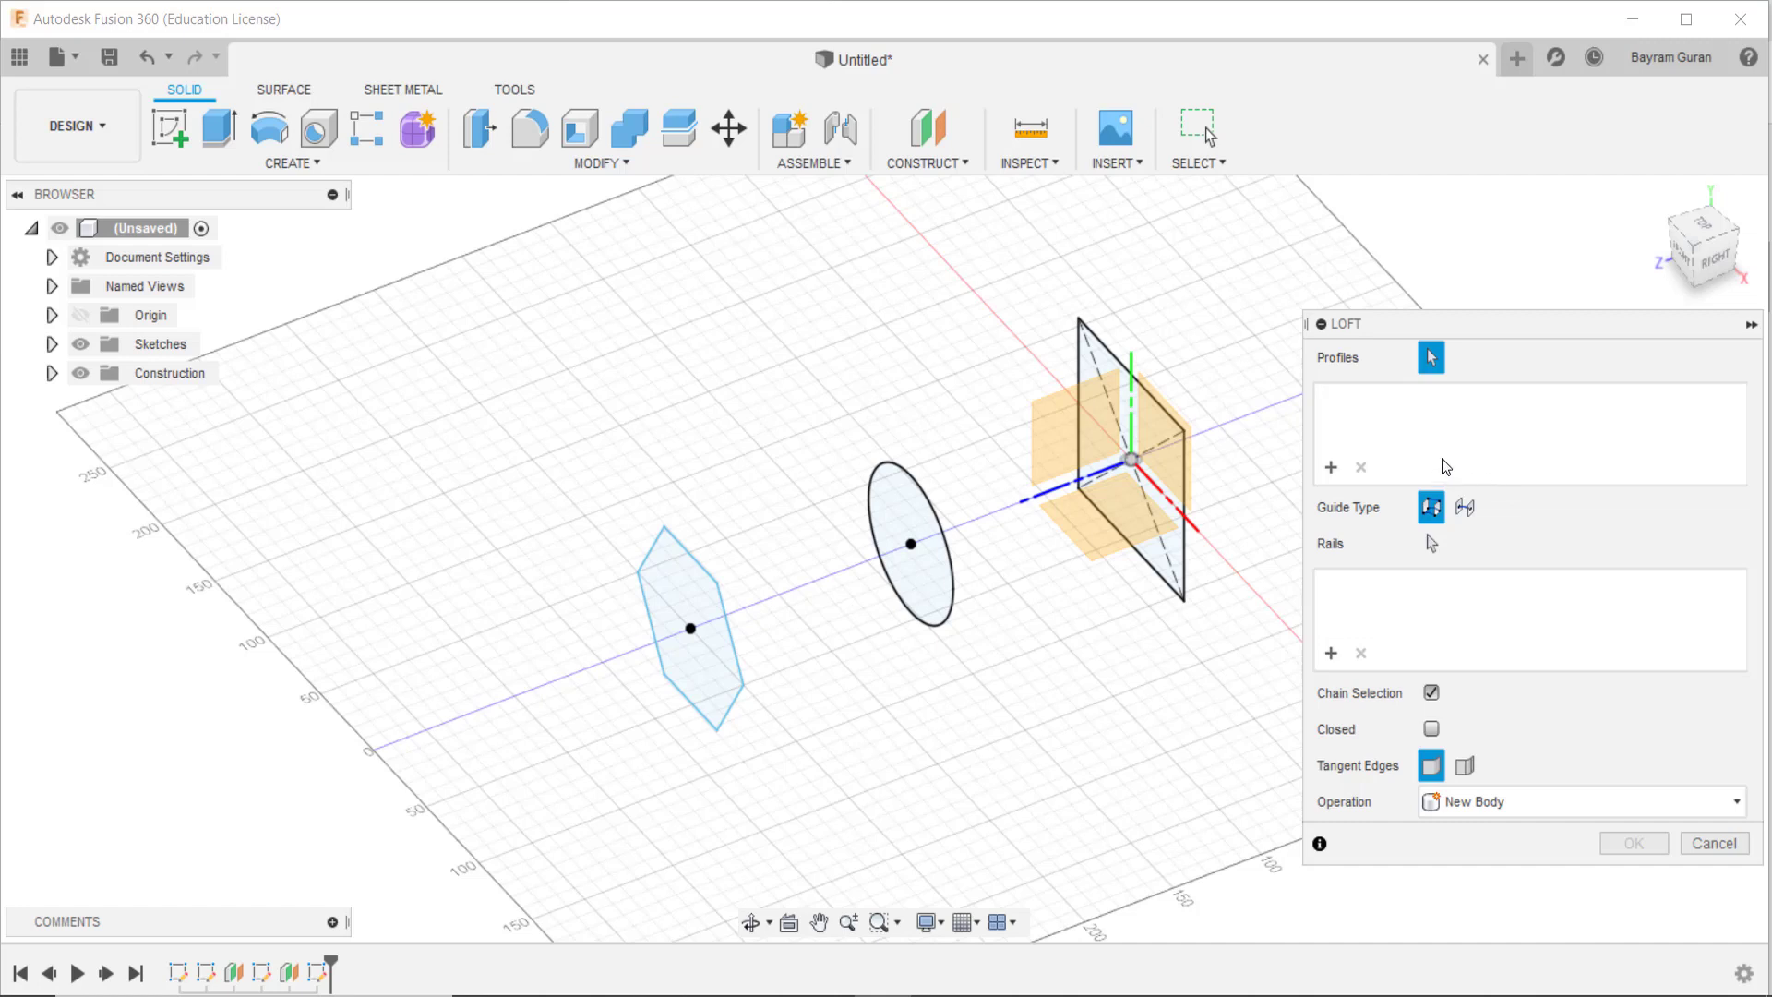
pyautogui.moveTo(825, 542); pyautogui.dragTo(966, 561, button='middle')
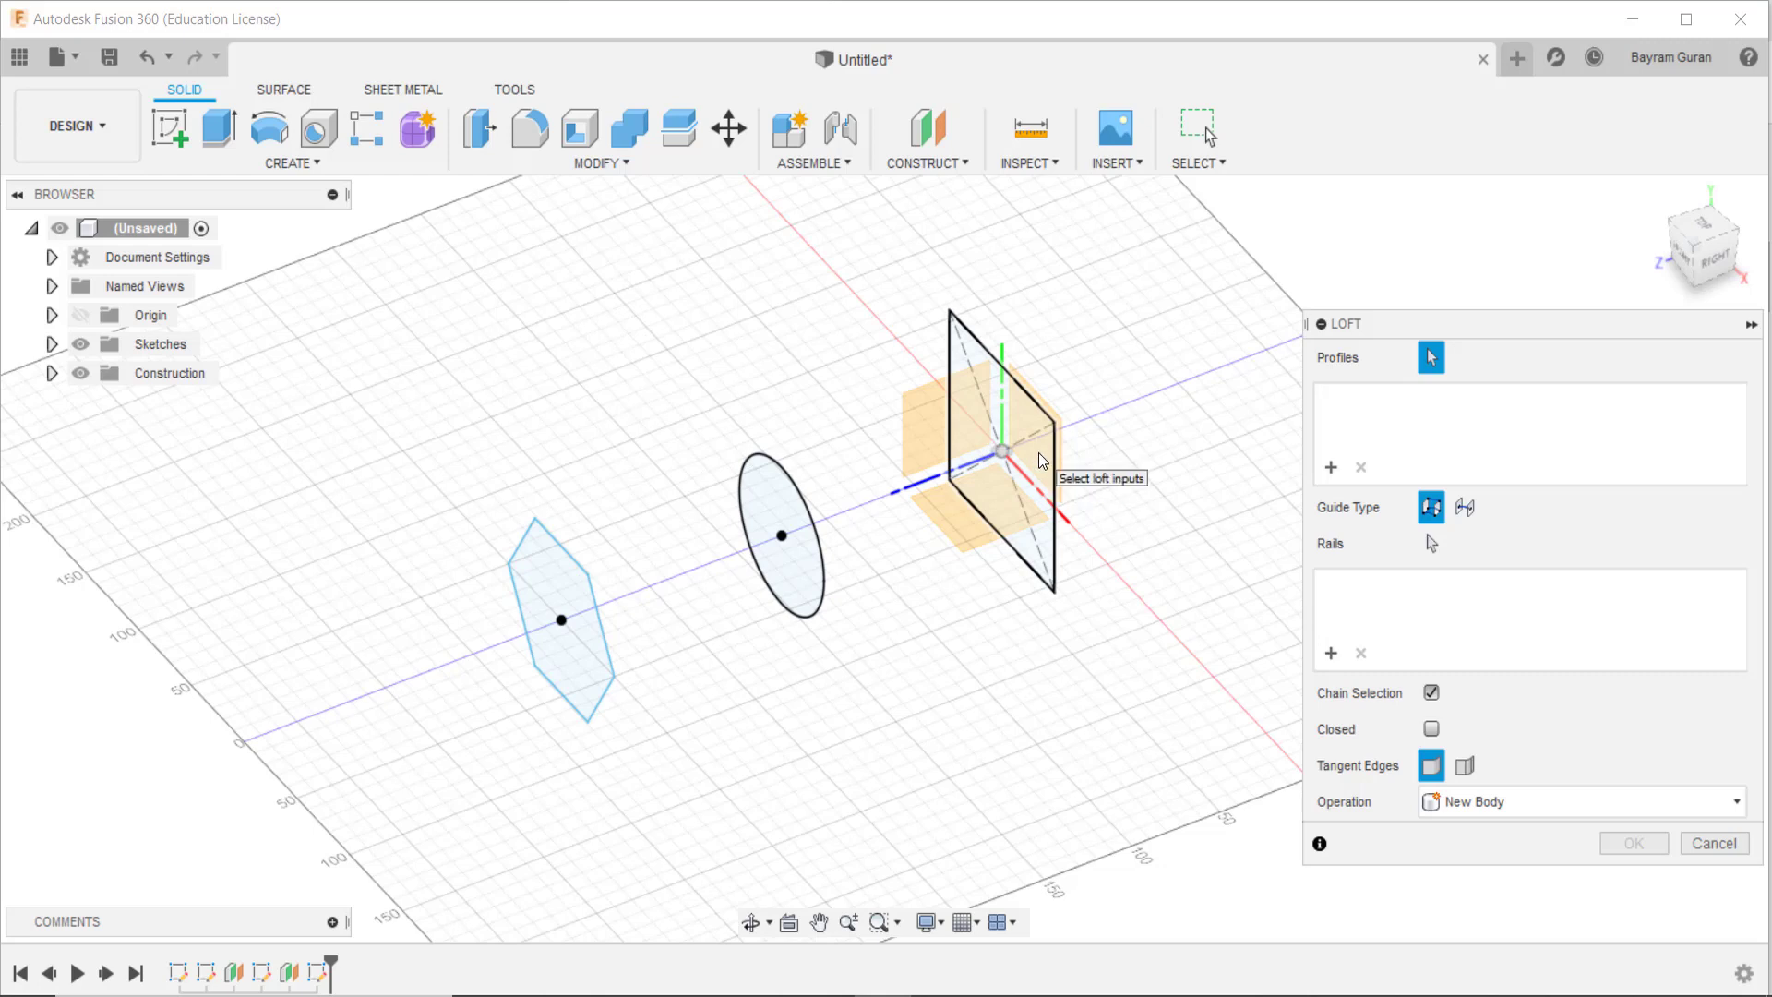
pyautogui.click(1041, 460)
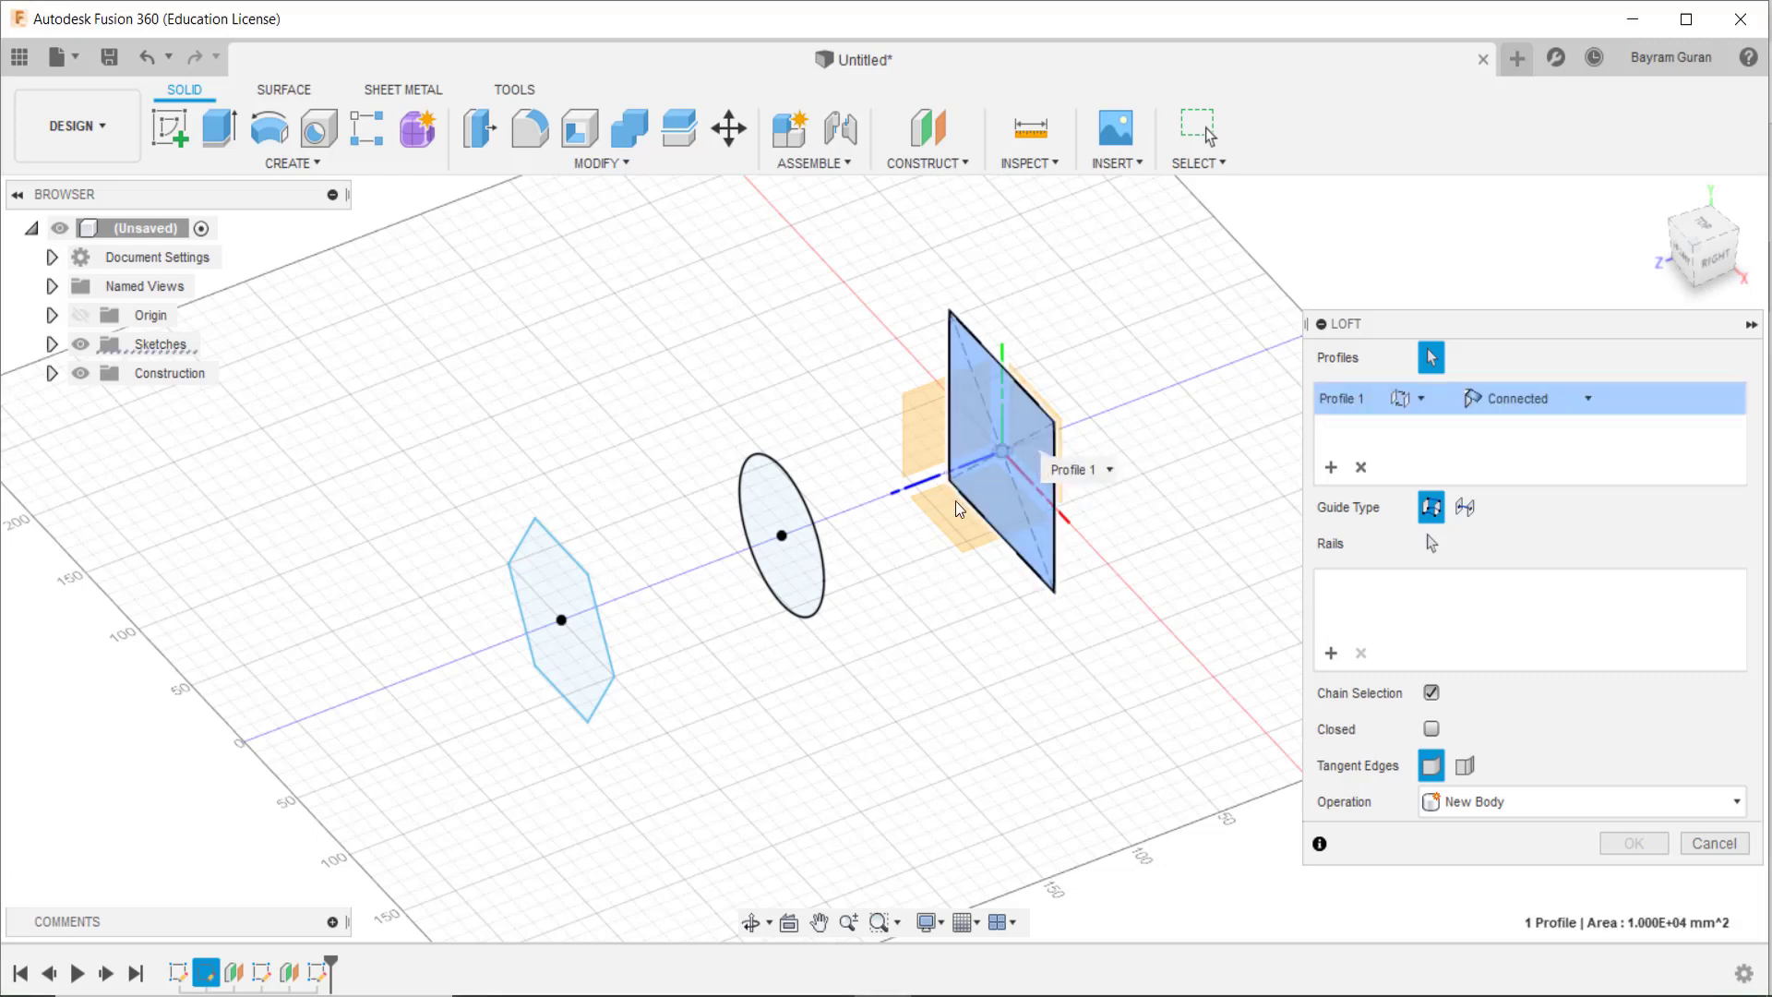
pyautogui.click(807, 528)
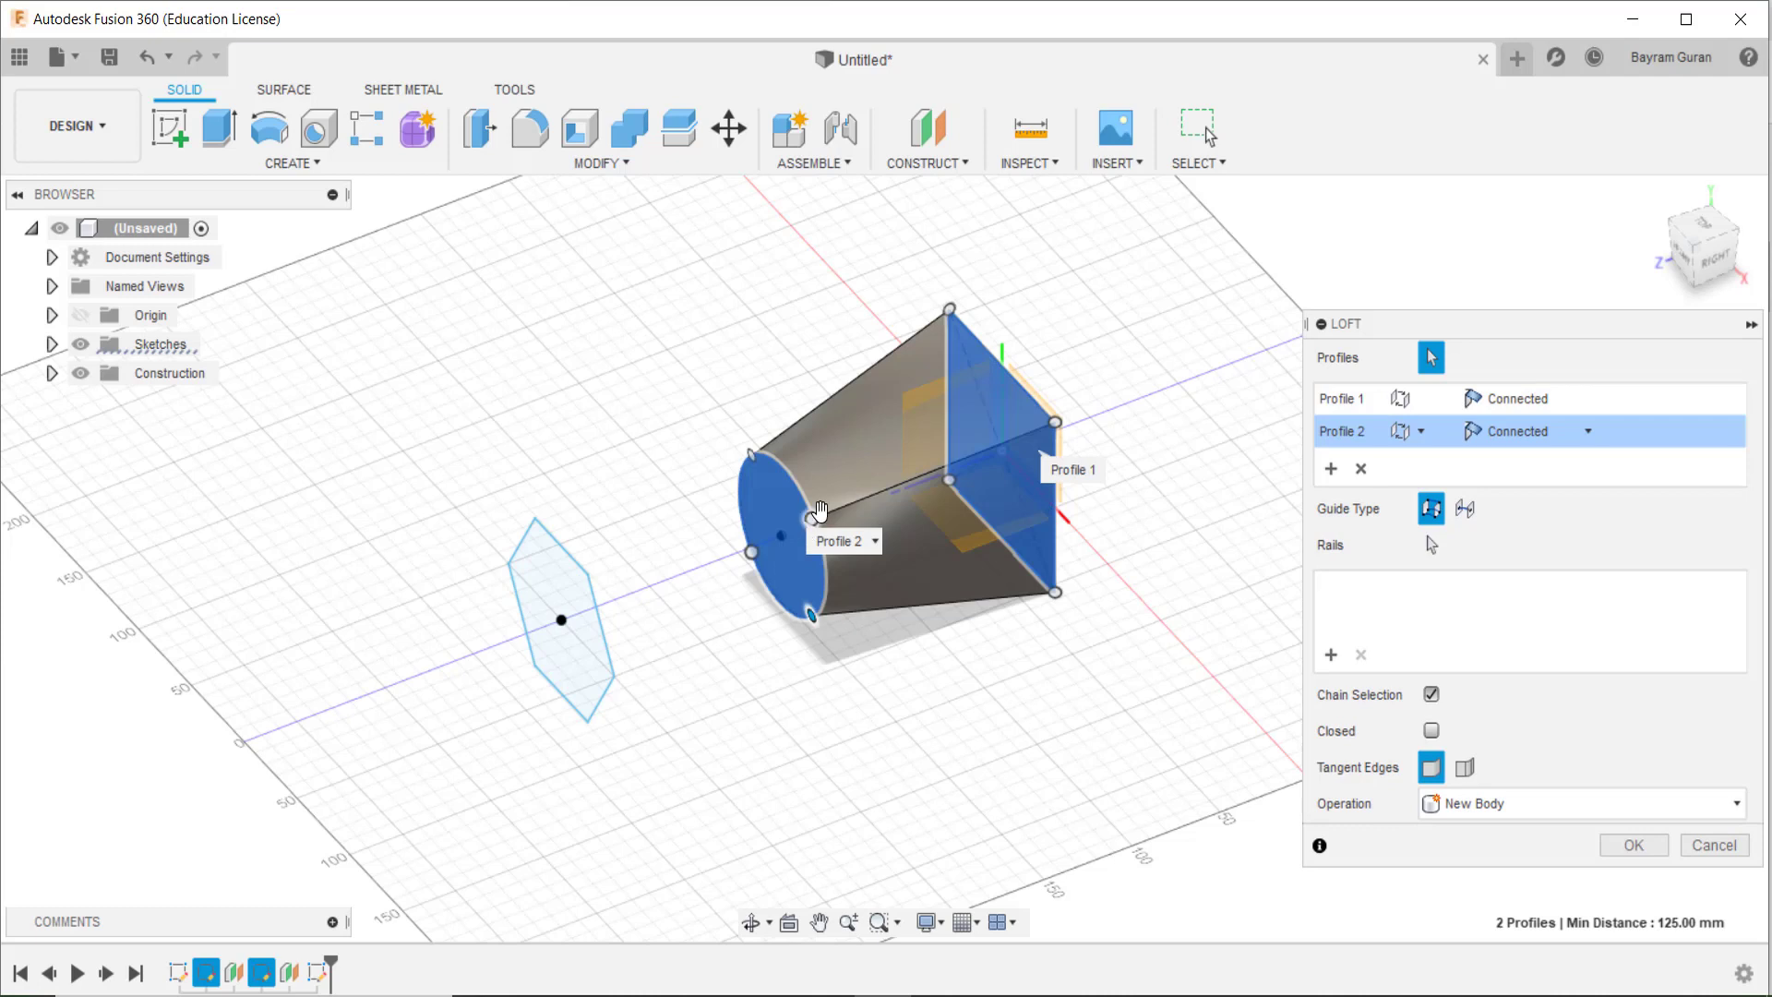
pyautogui.click(557, 589)
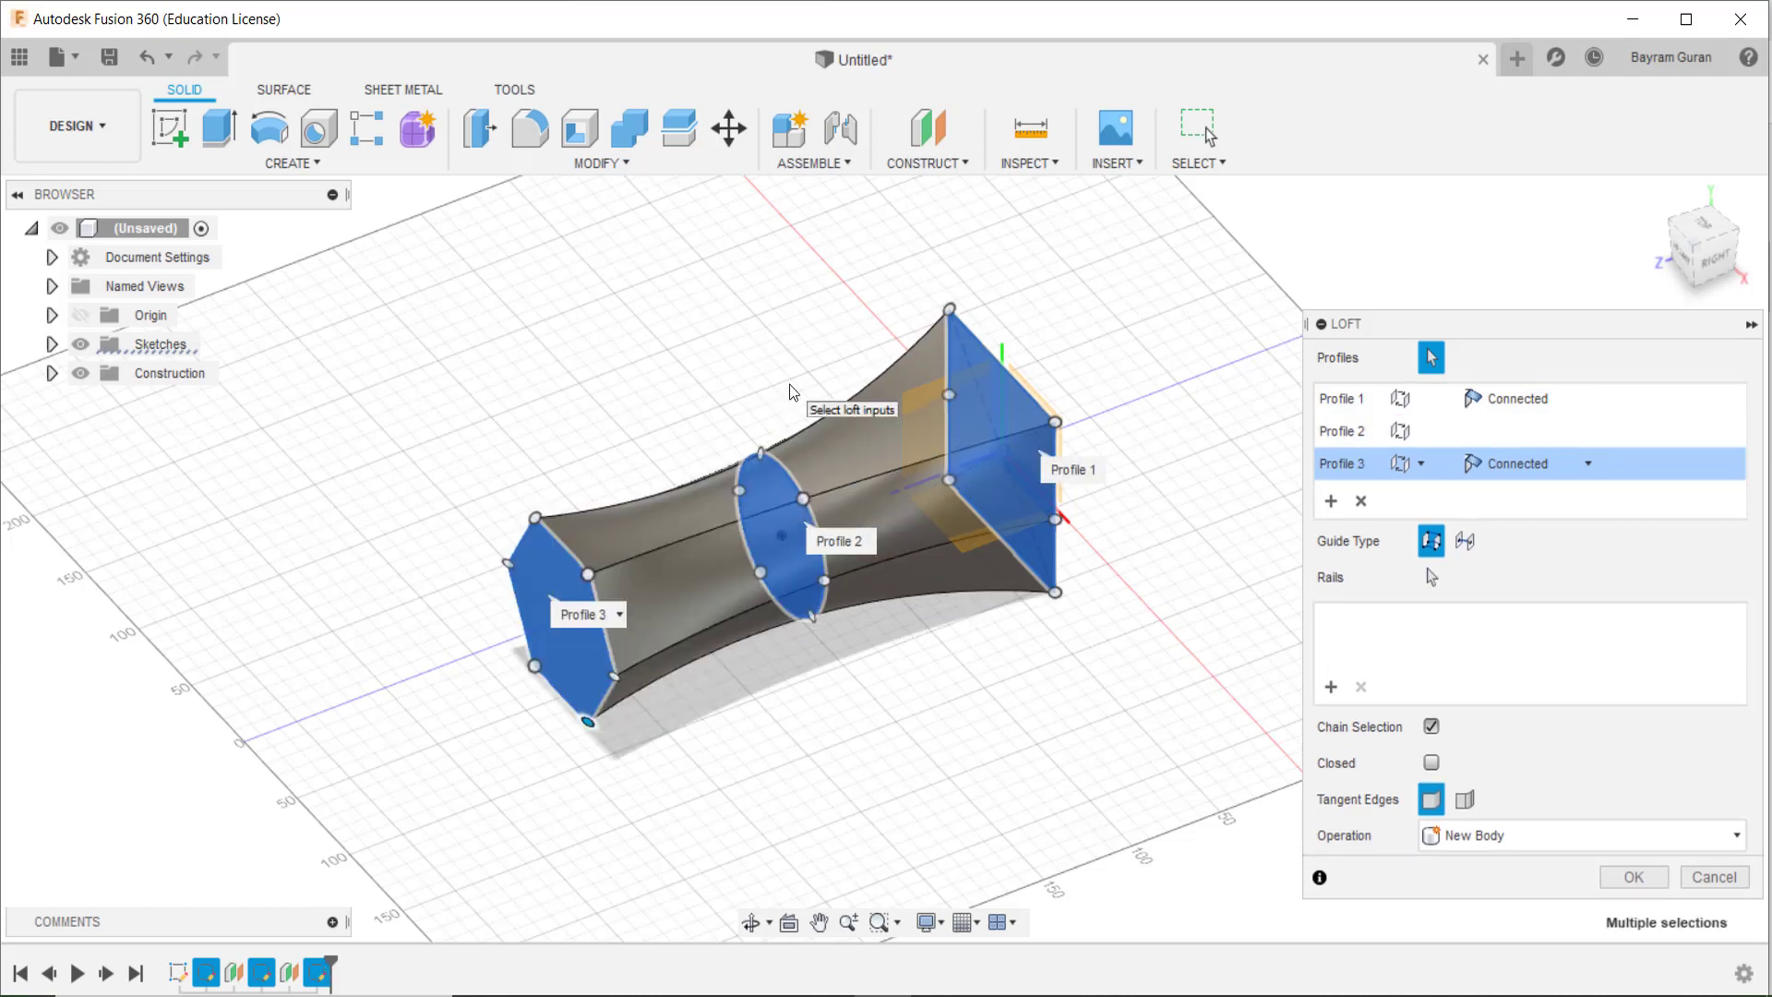
pyautogui.click(1631, 876)
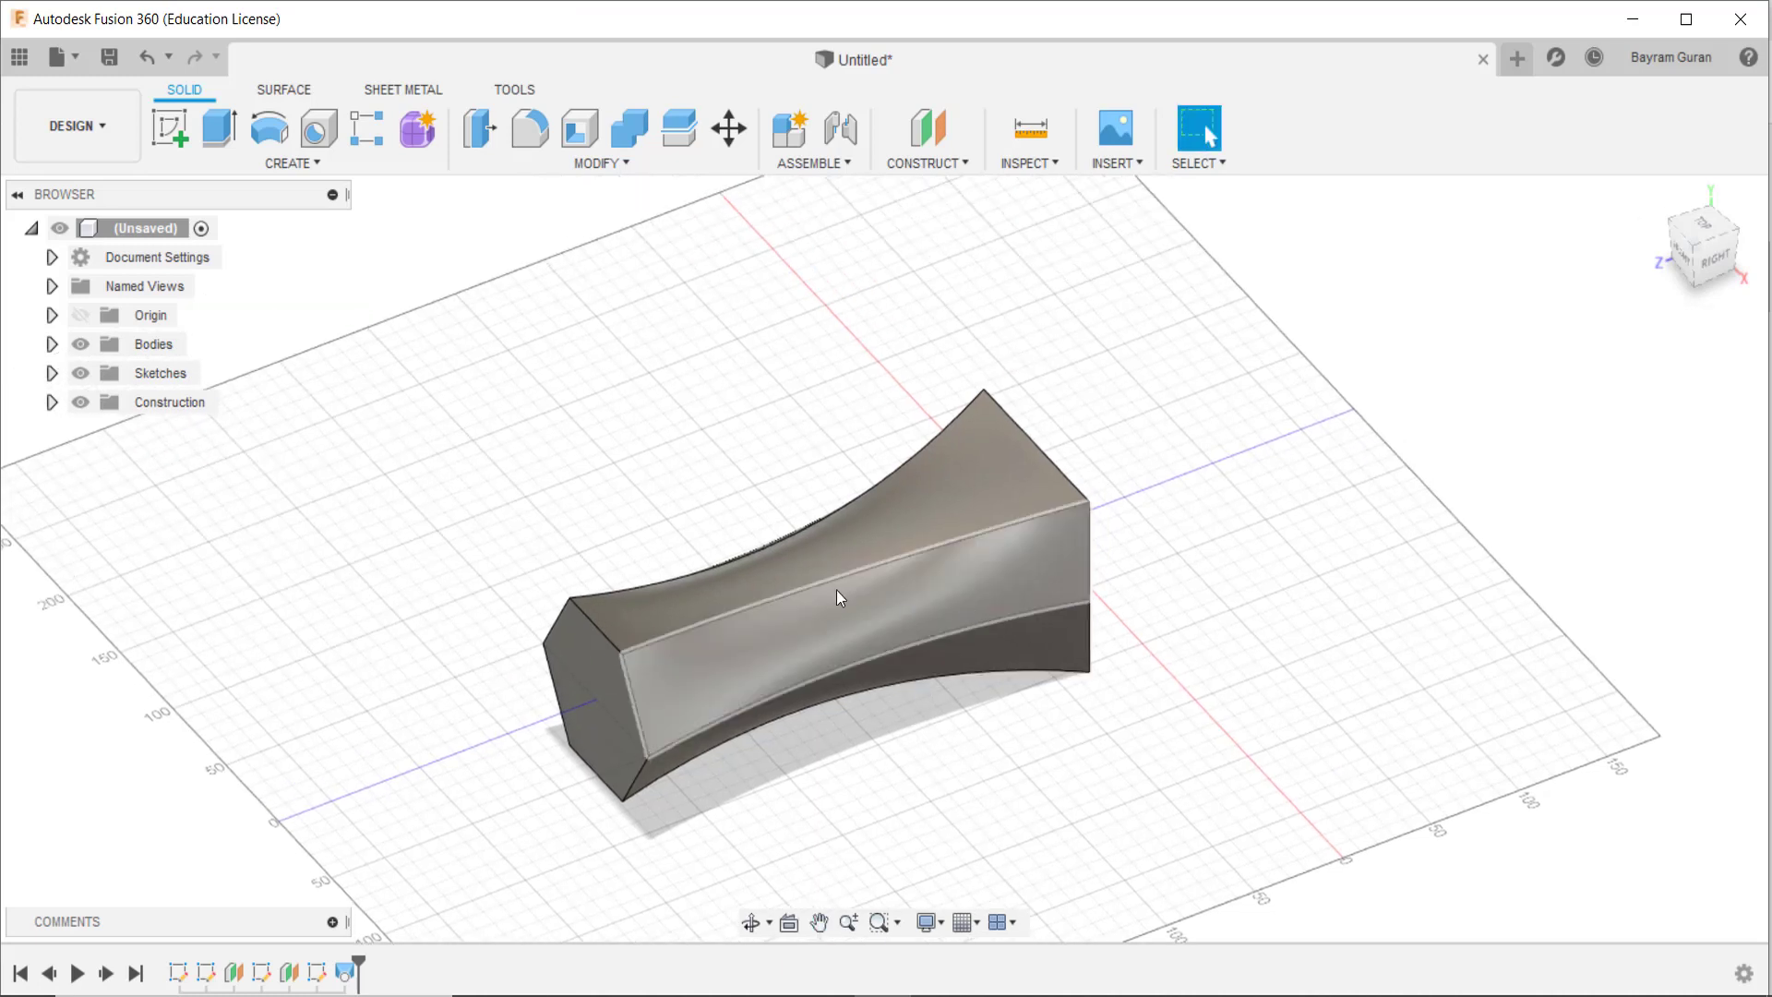
pyautogui.moveTo(818, 651)
pyautogui.keyDown('shift'); pyautogui.mouseDown(button='middle')
pyautogui.moveTo(1015, 563)
pyautogui.moveTo(670, 643)
pyautogui.moveTo(871, 591)
pyautogui.mouseUp(button='middle'); pyautogui.keyUp('shift')
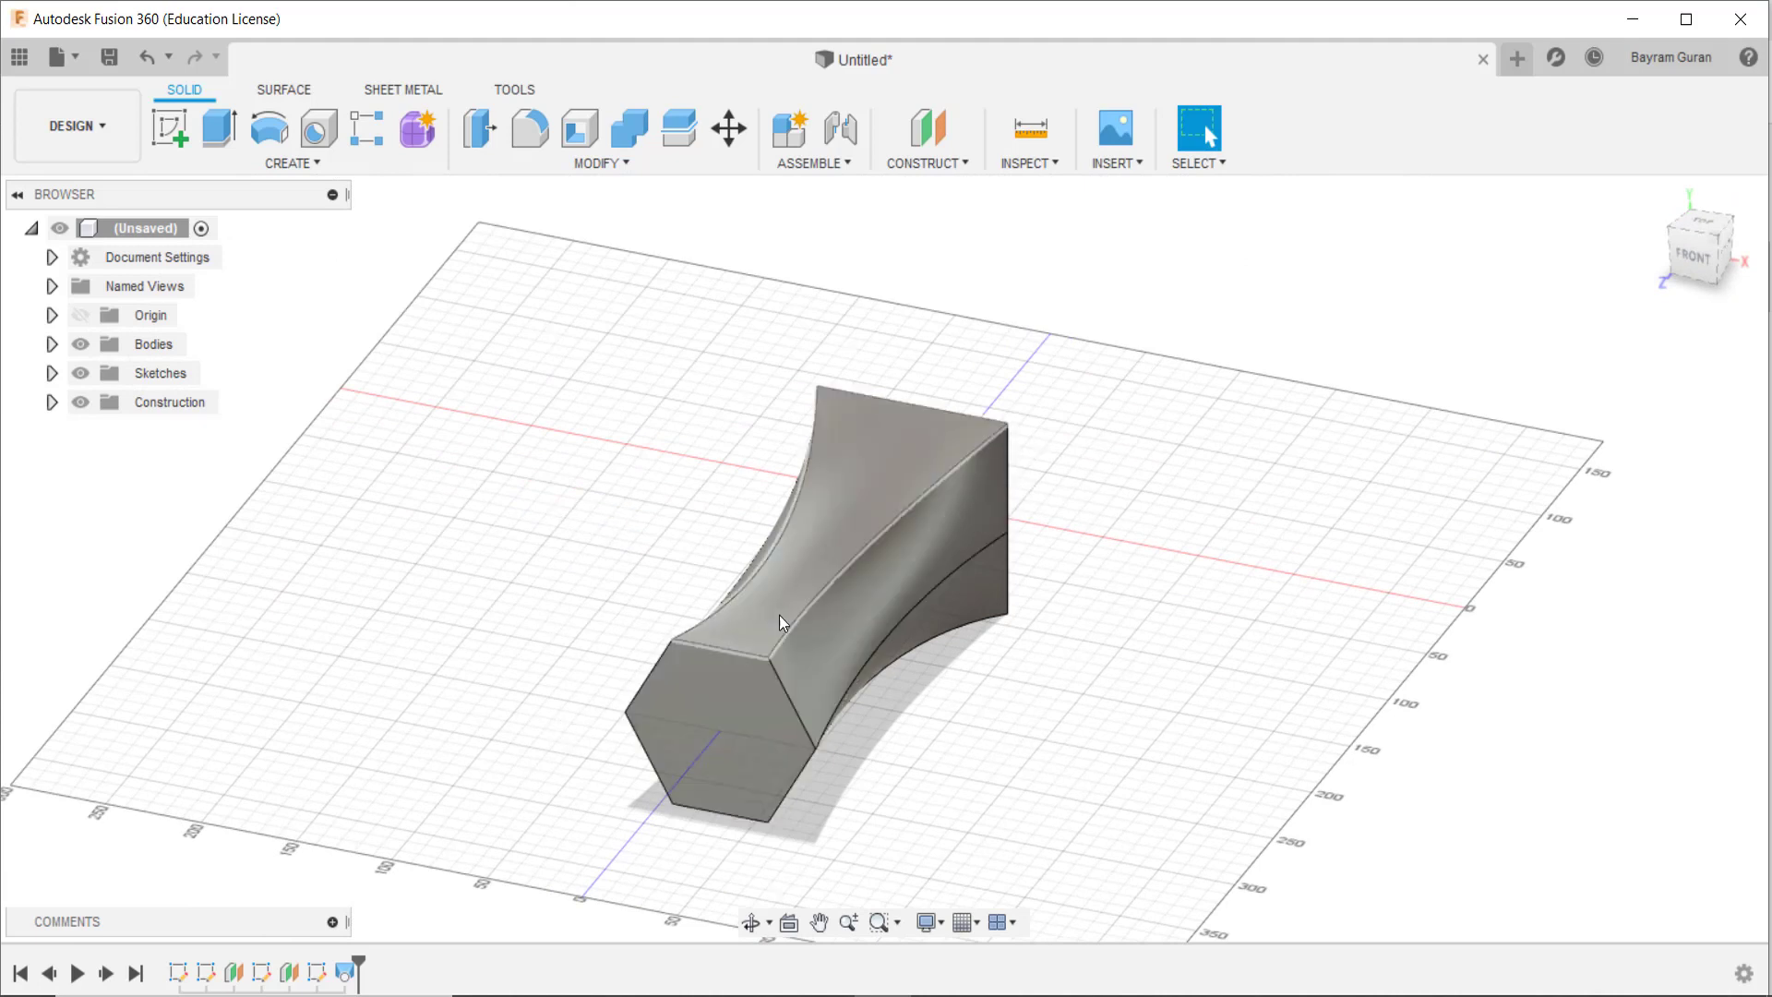
pyautogui.moveTo(803, 693); pyautogui.dragTo(816, 593, button='middle')
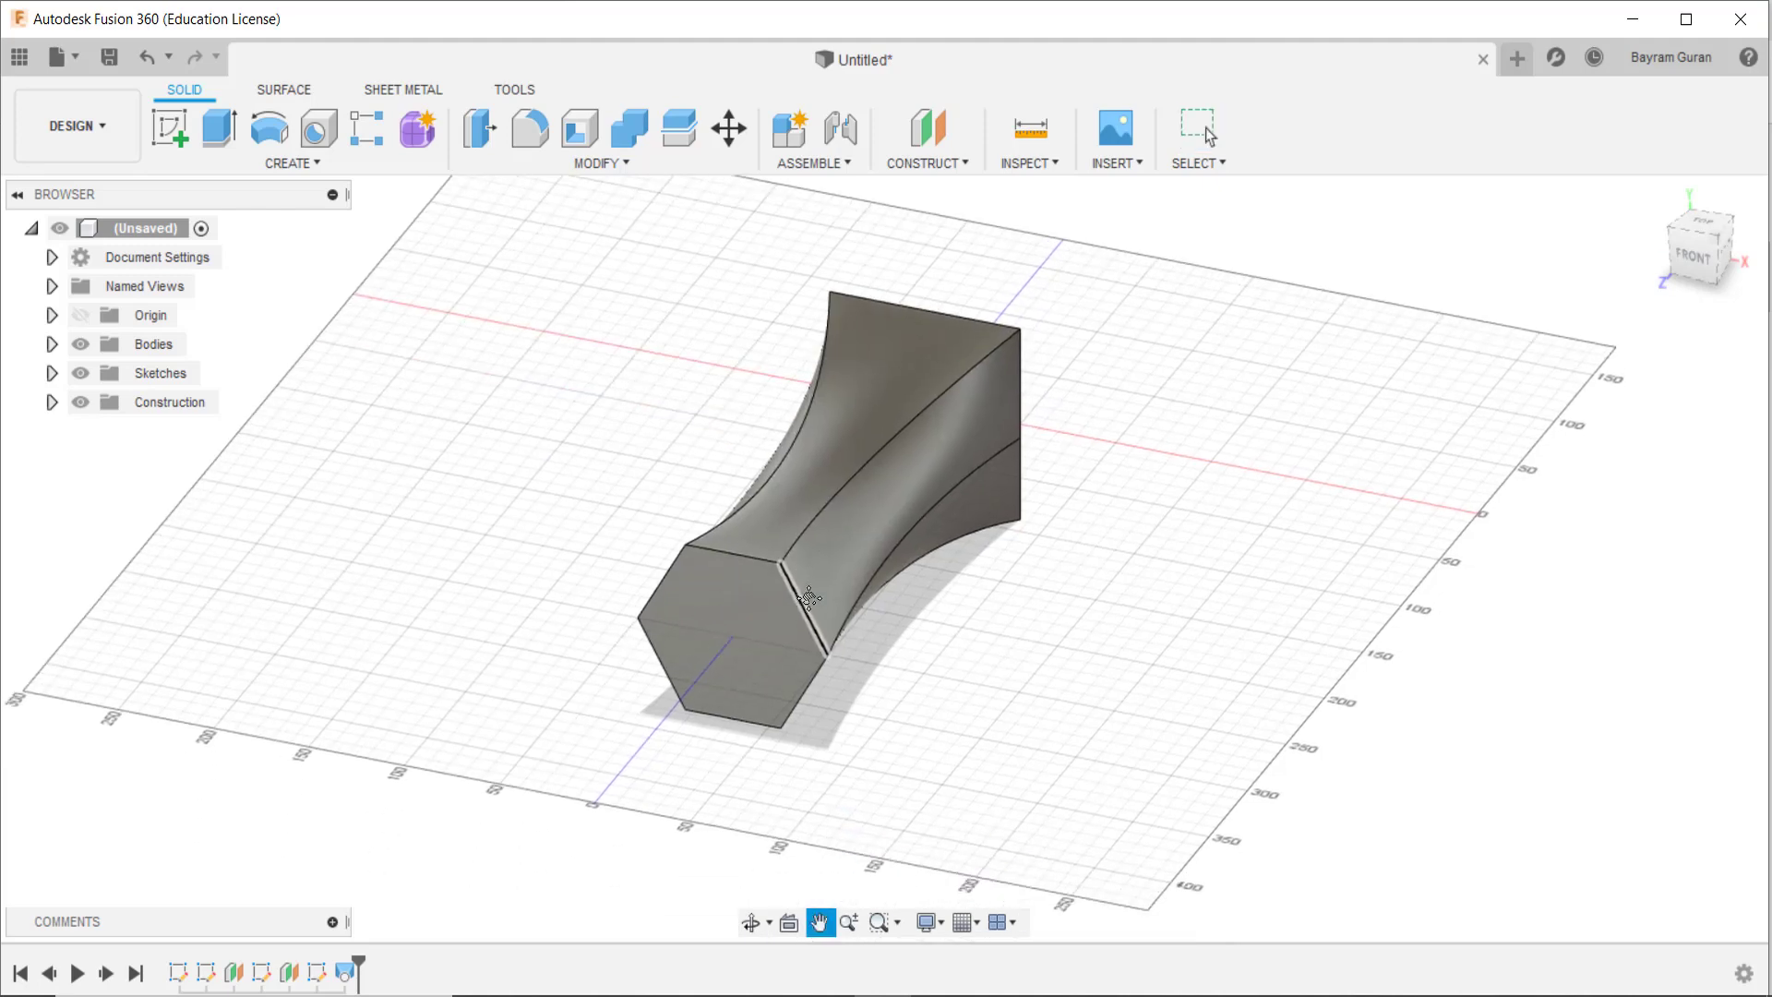
pyautogui.keyDown('shift'); pyautogui.moveTo(1020, 574); pyautogui.dragTo(995, 592, button='middle'); pyautogui.keyUp('shift')
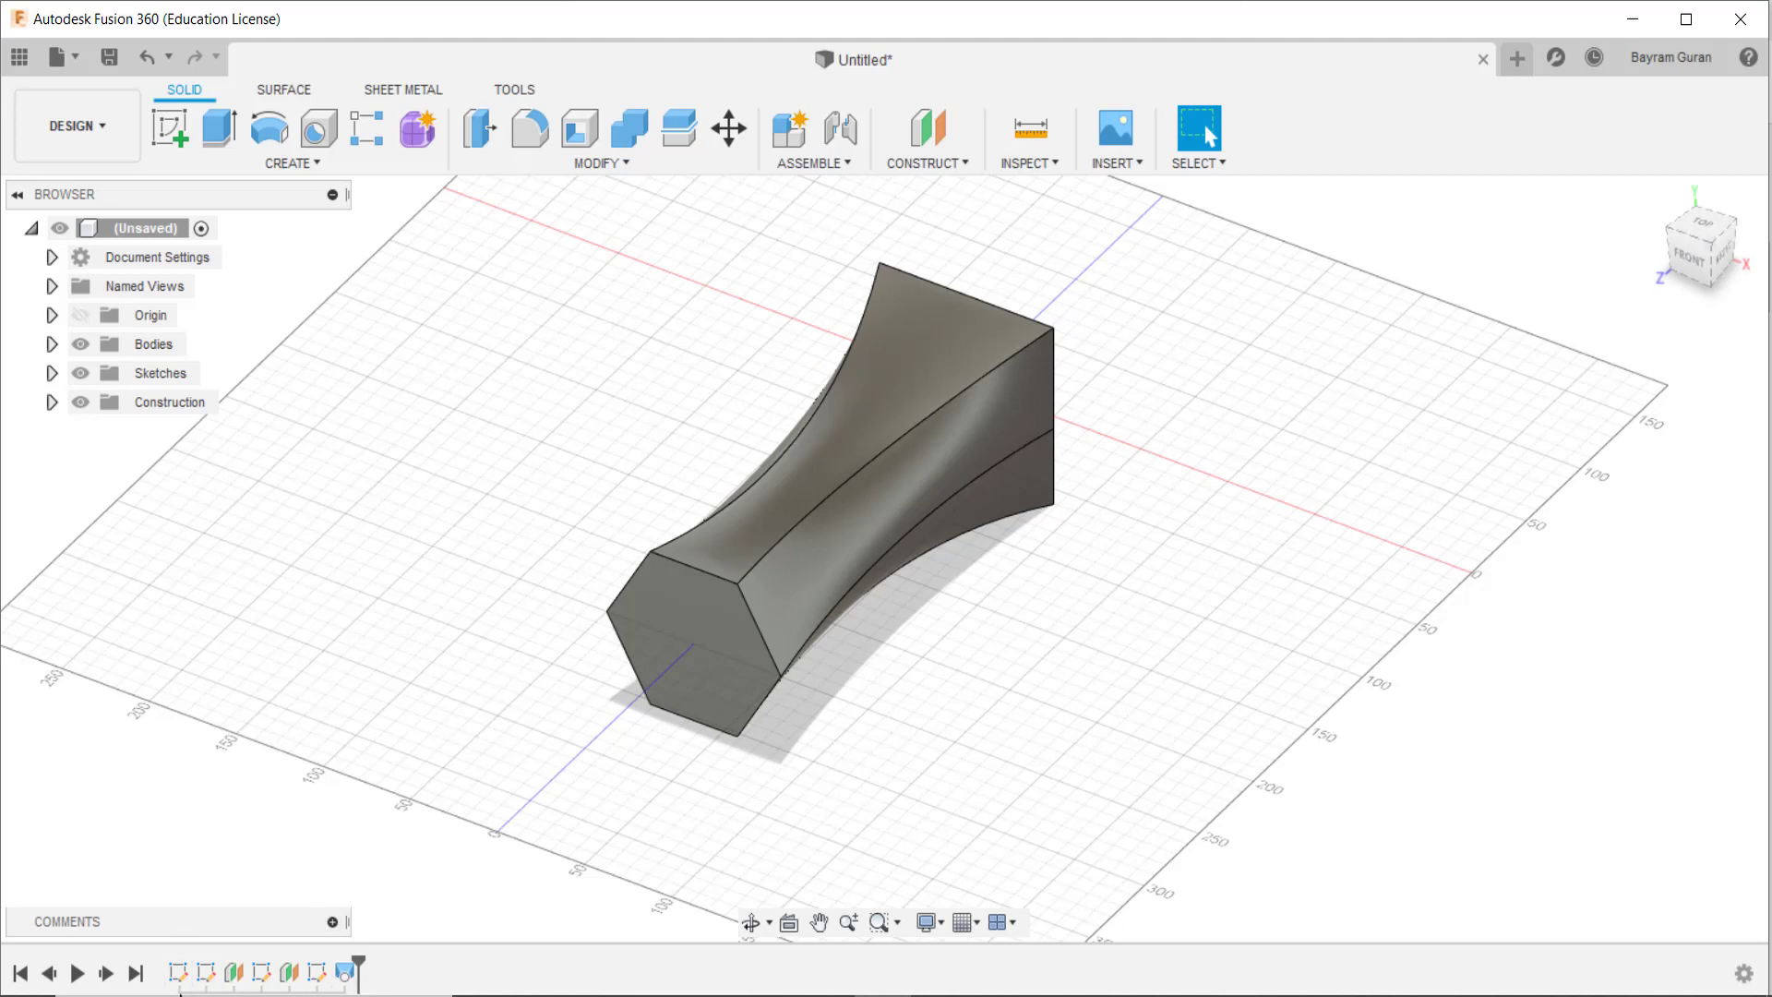
pyautogui.click(76, 975)
pyautogui.moveTo(519, 411); pyautogui.dragTo(483, 376, button='middle')
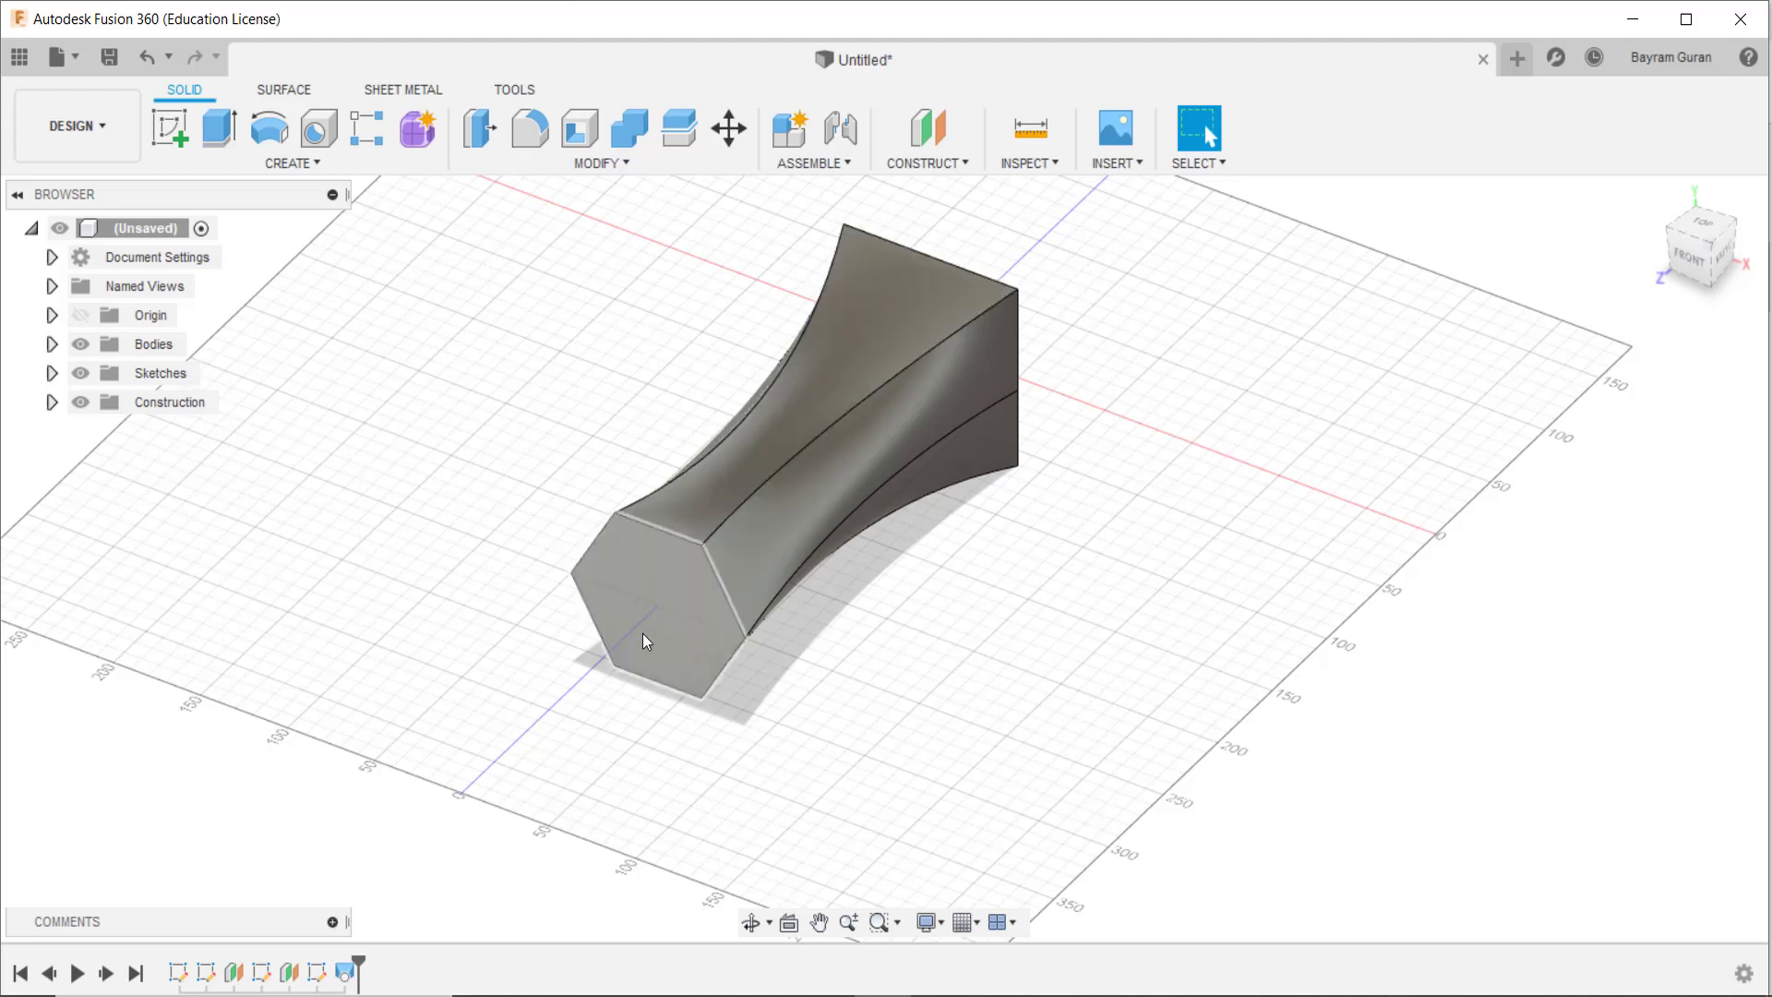
# Step: Find the square profile sketch in the timeline and open it for editing
pyautogui.click(317, 973)
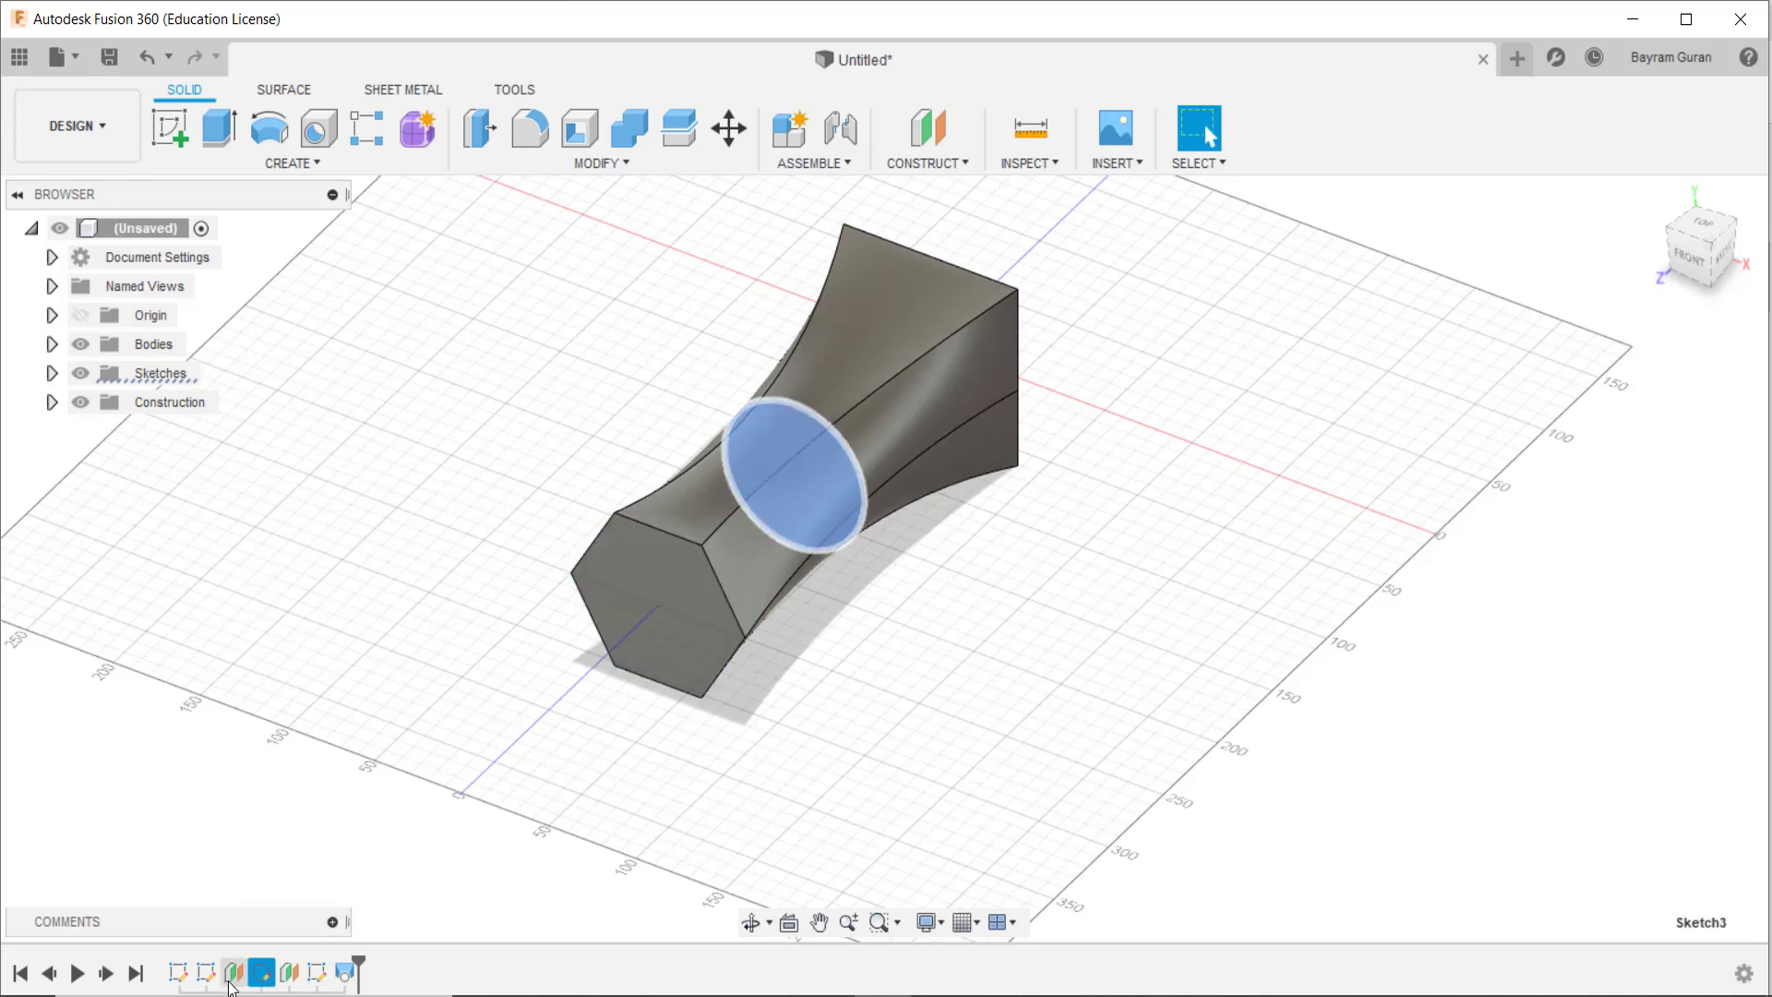
pyautogui.click(174, 978)
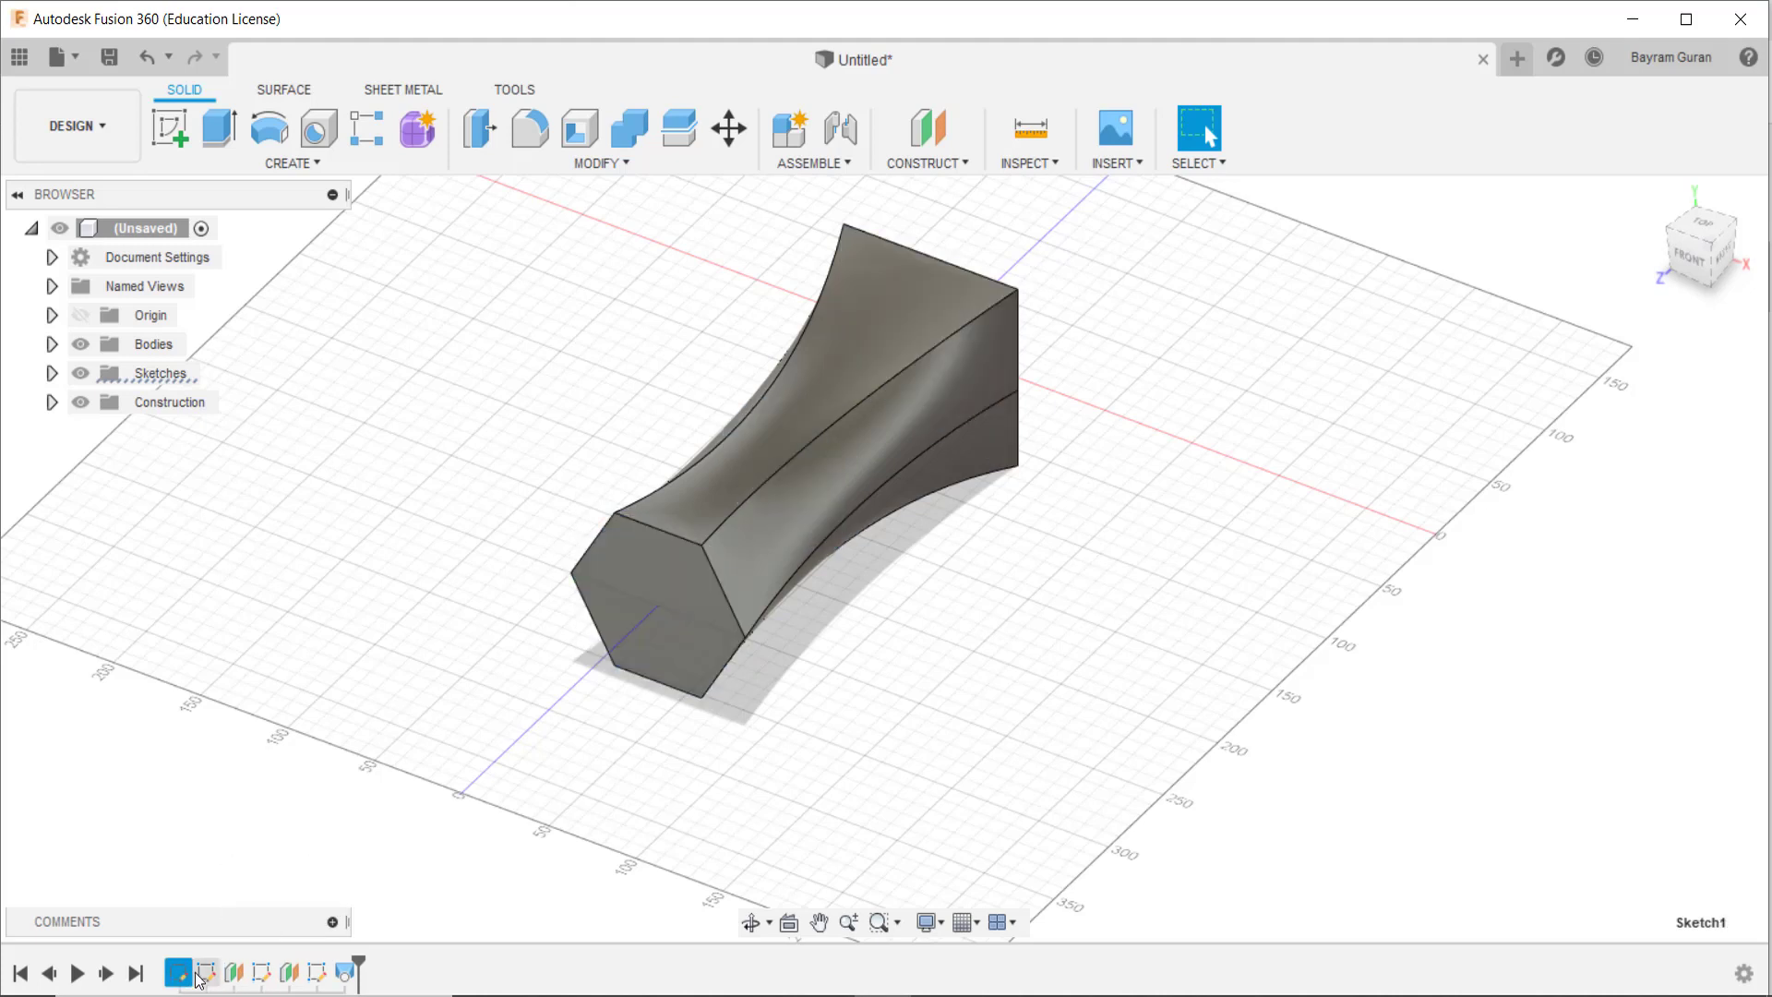
pyautogui.click(203, 976)
pyautogui.rightClick(205, 975)
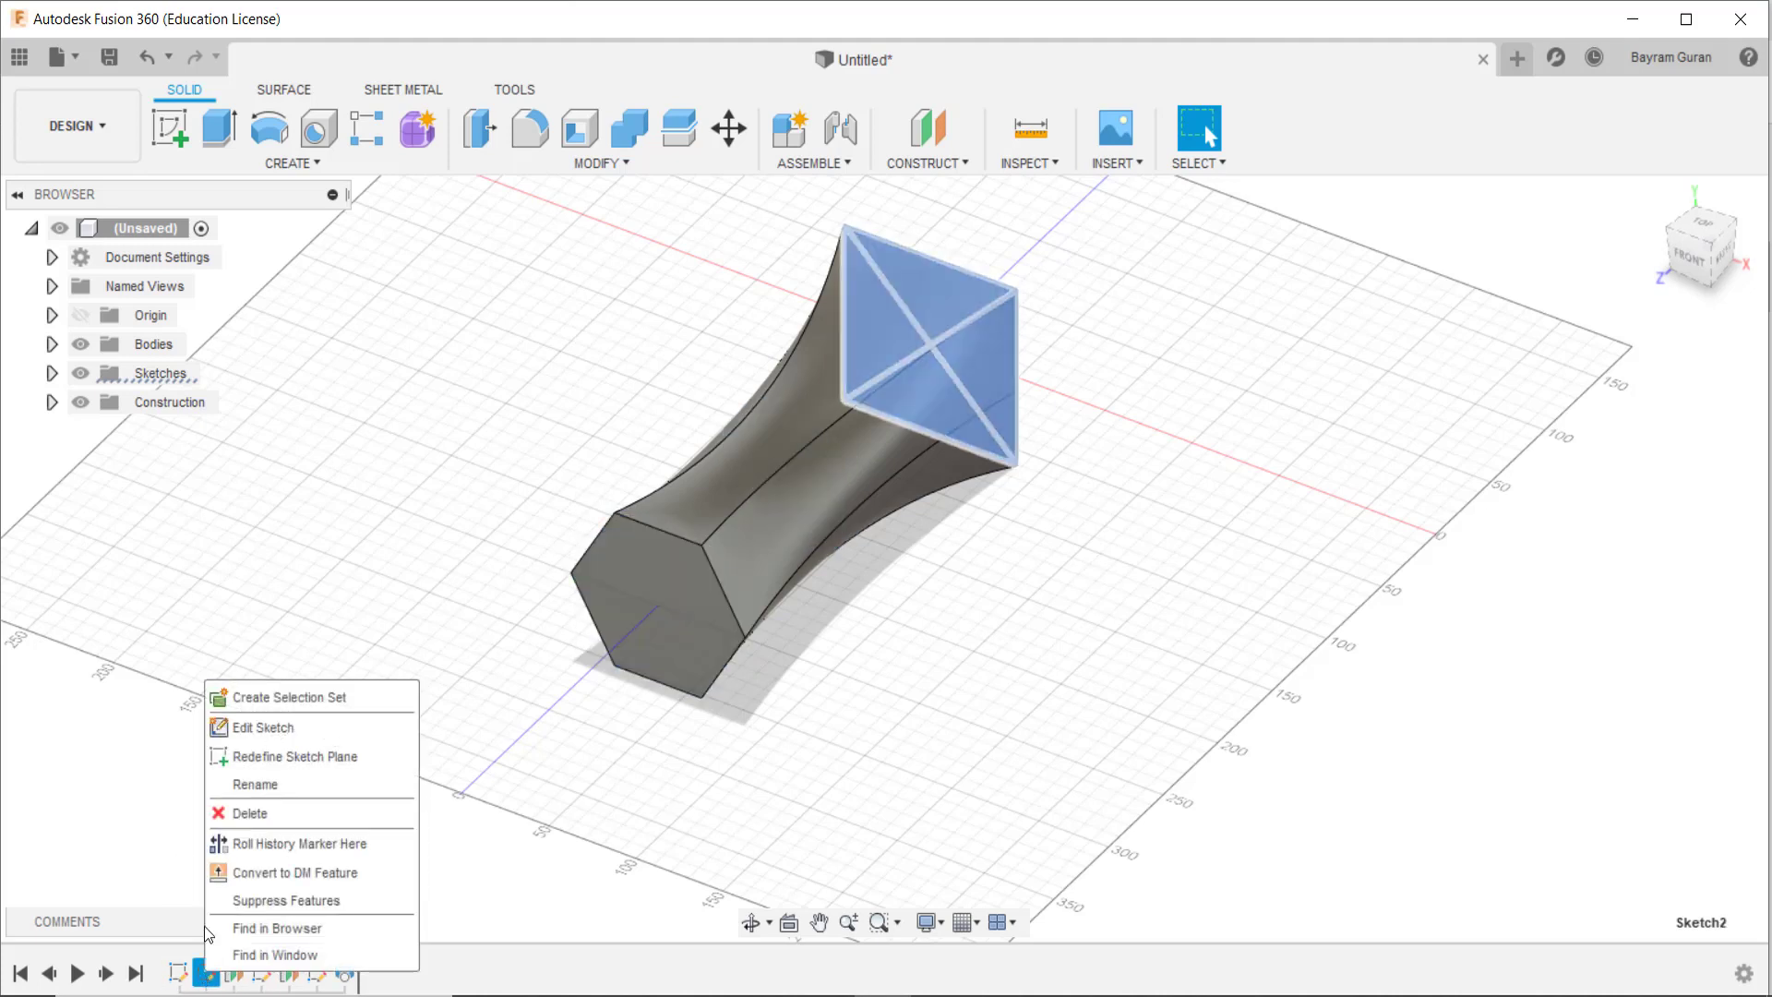
pyautogui.click(212, 978)
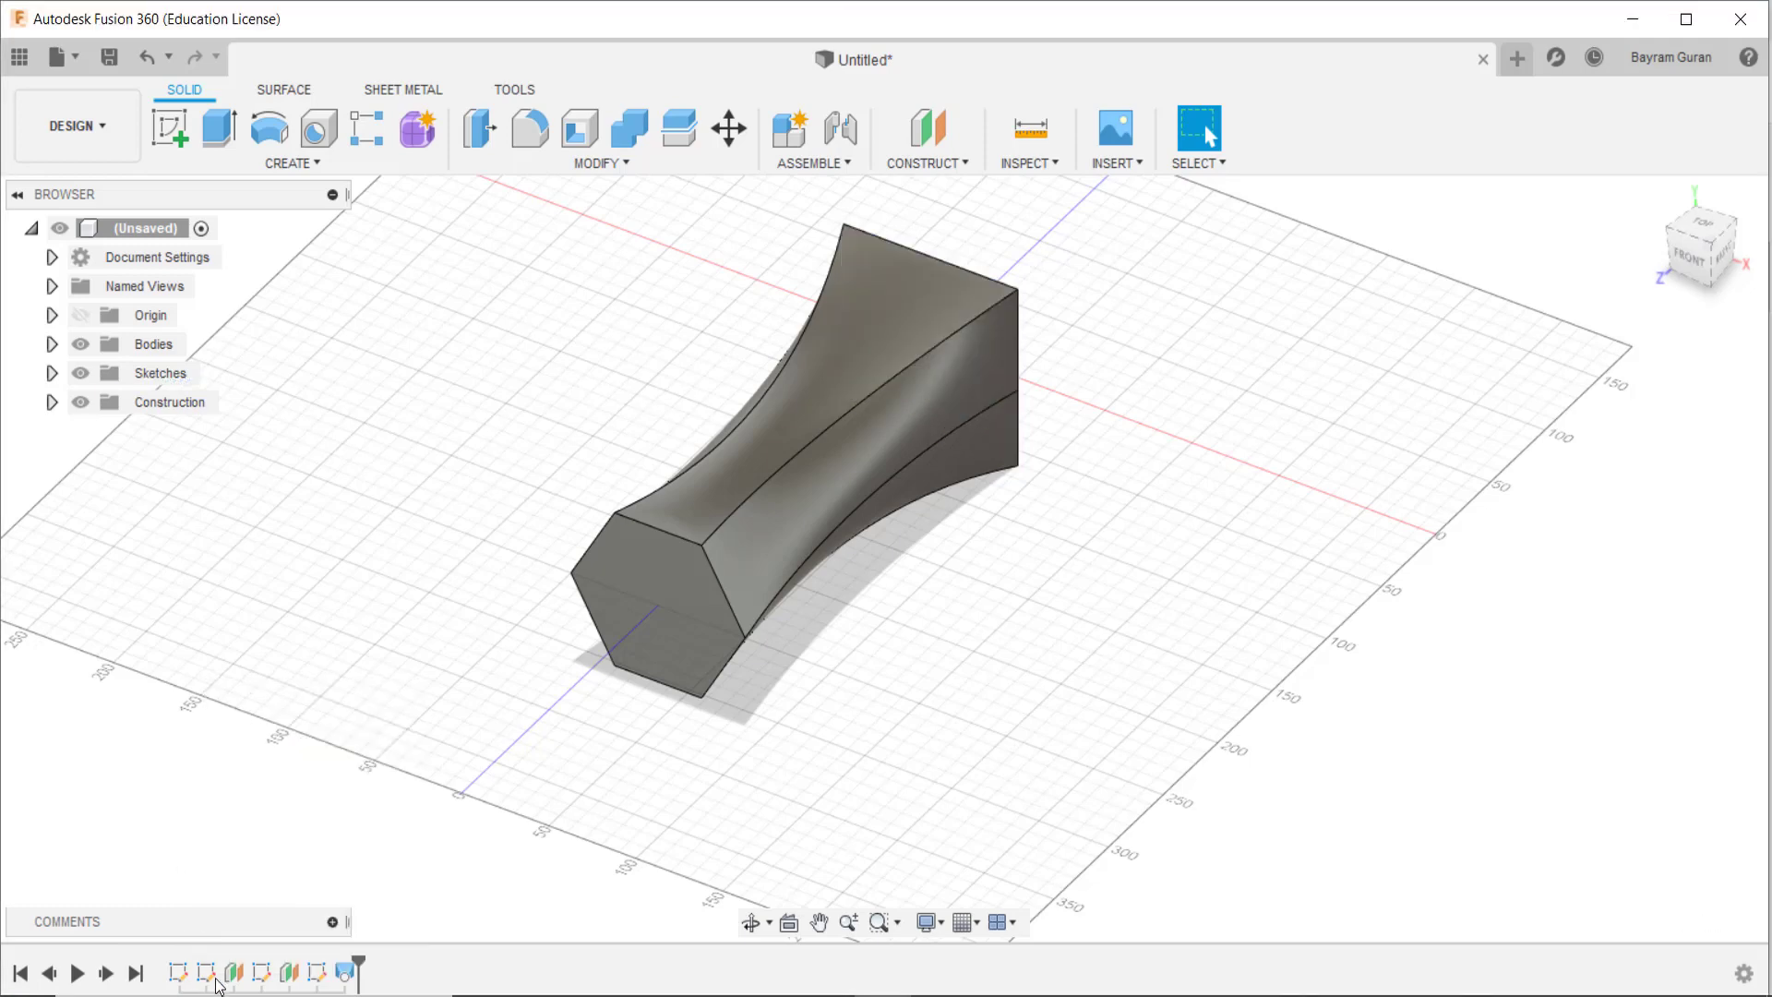
pyautogui.doubleClick(205, 974)
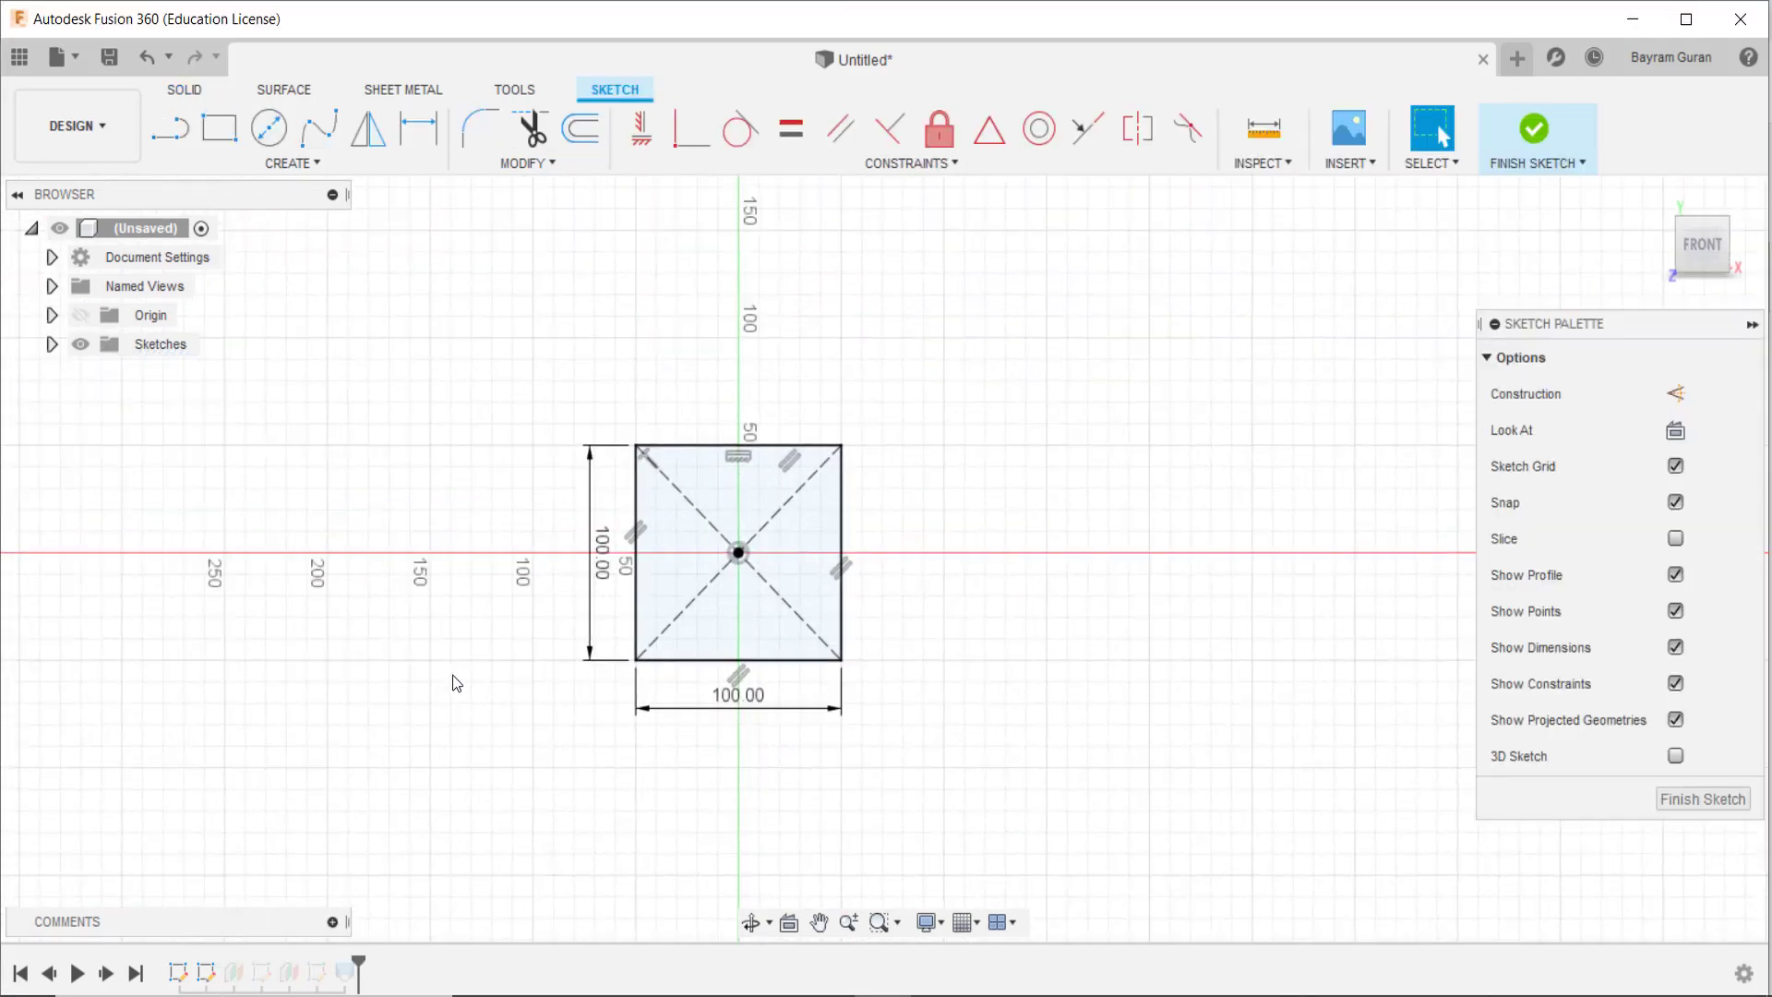
pyautogui.scroll(2, 821, 495)
# Step: Try a 10 mm offset of the square outline, then undo the outward result
pyautogui.click(581, 130)
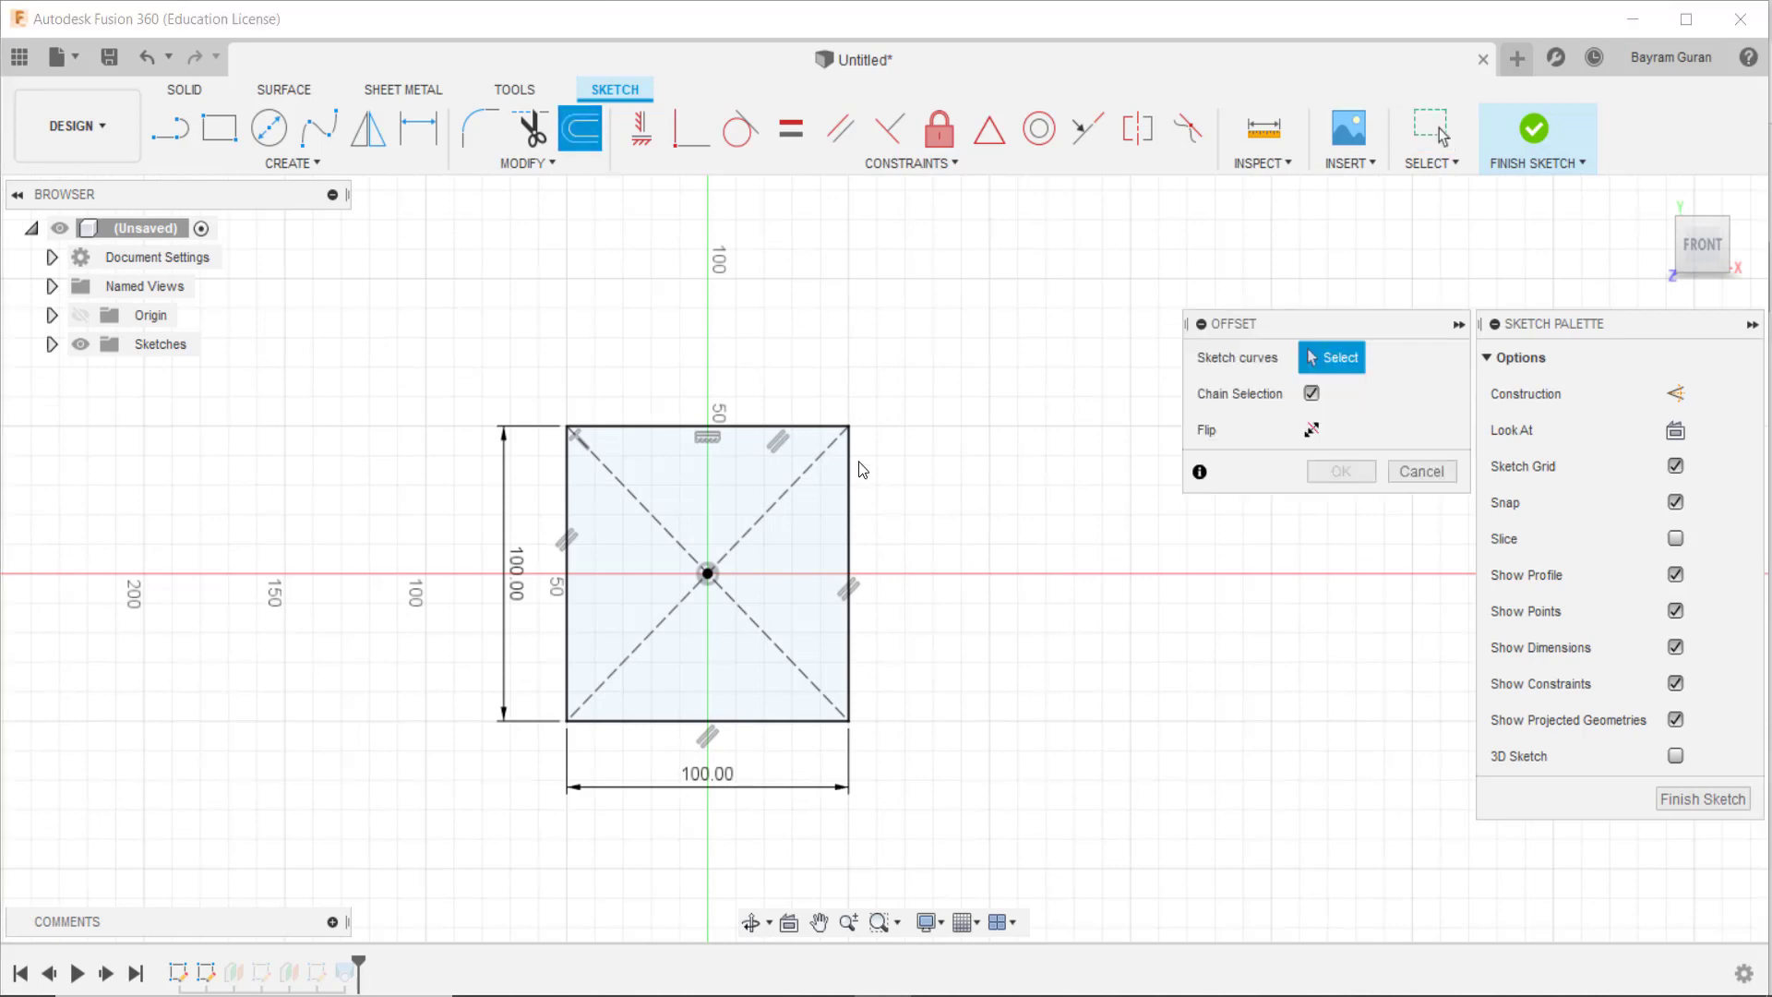
pyautogui.click(850, 495)
pyautogui.click(846, 499)
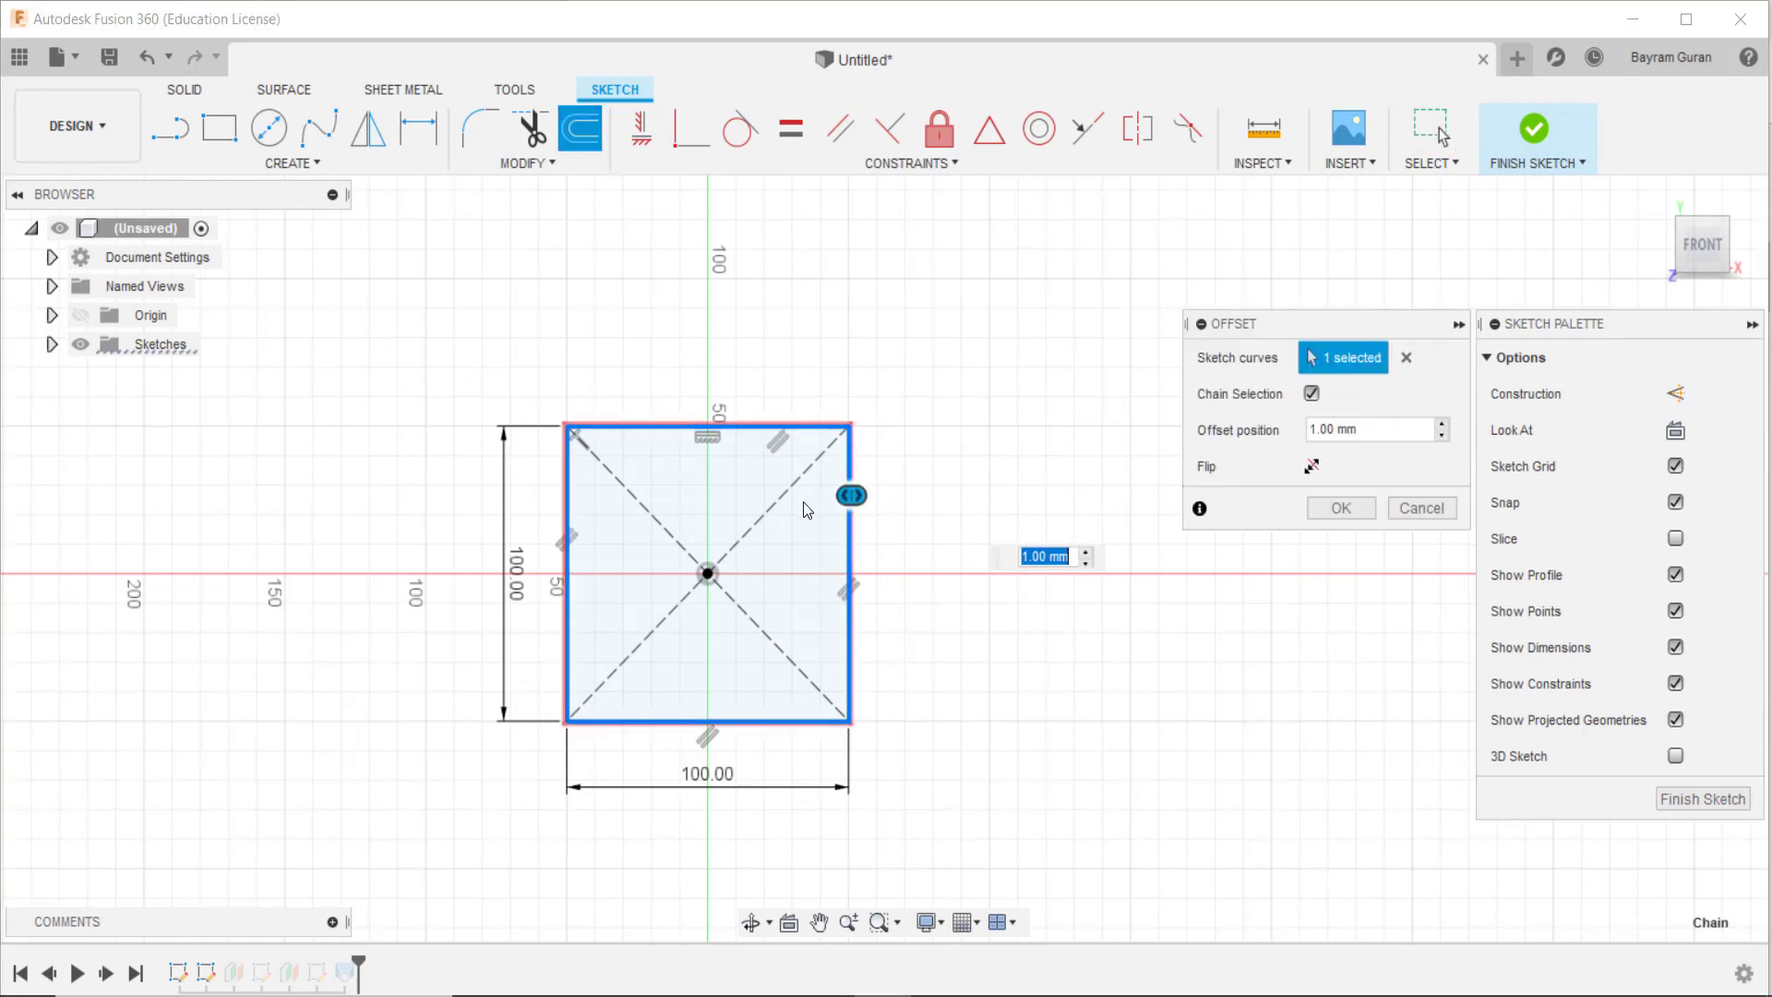
pyautogui.click(1353, 432)
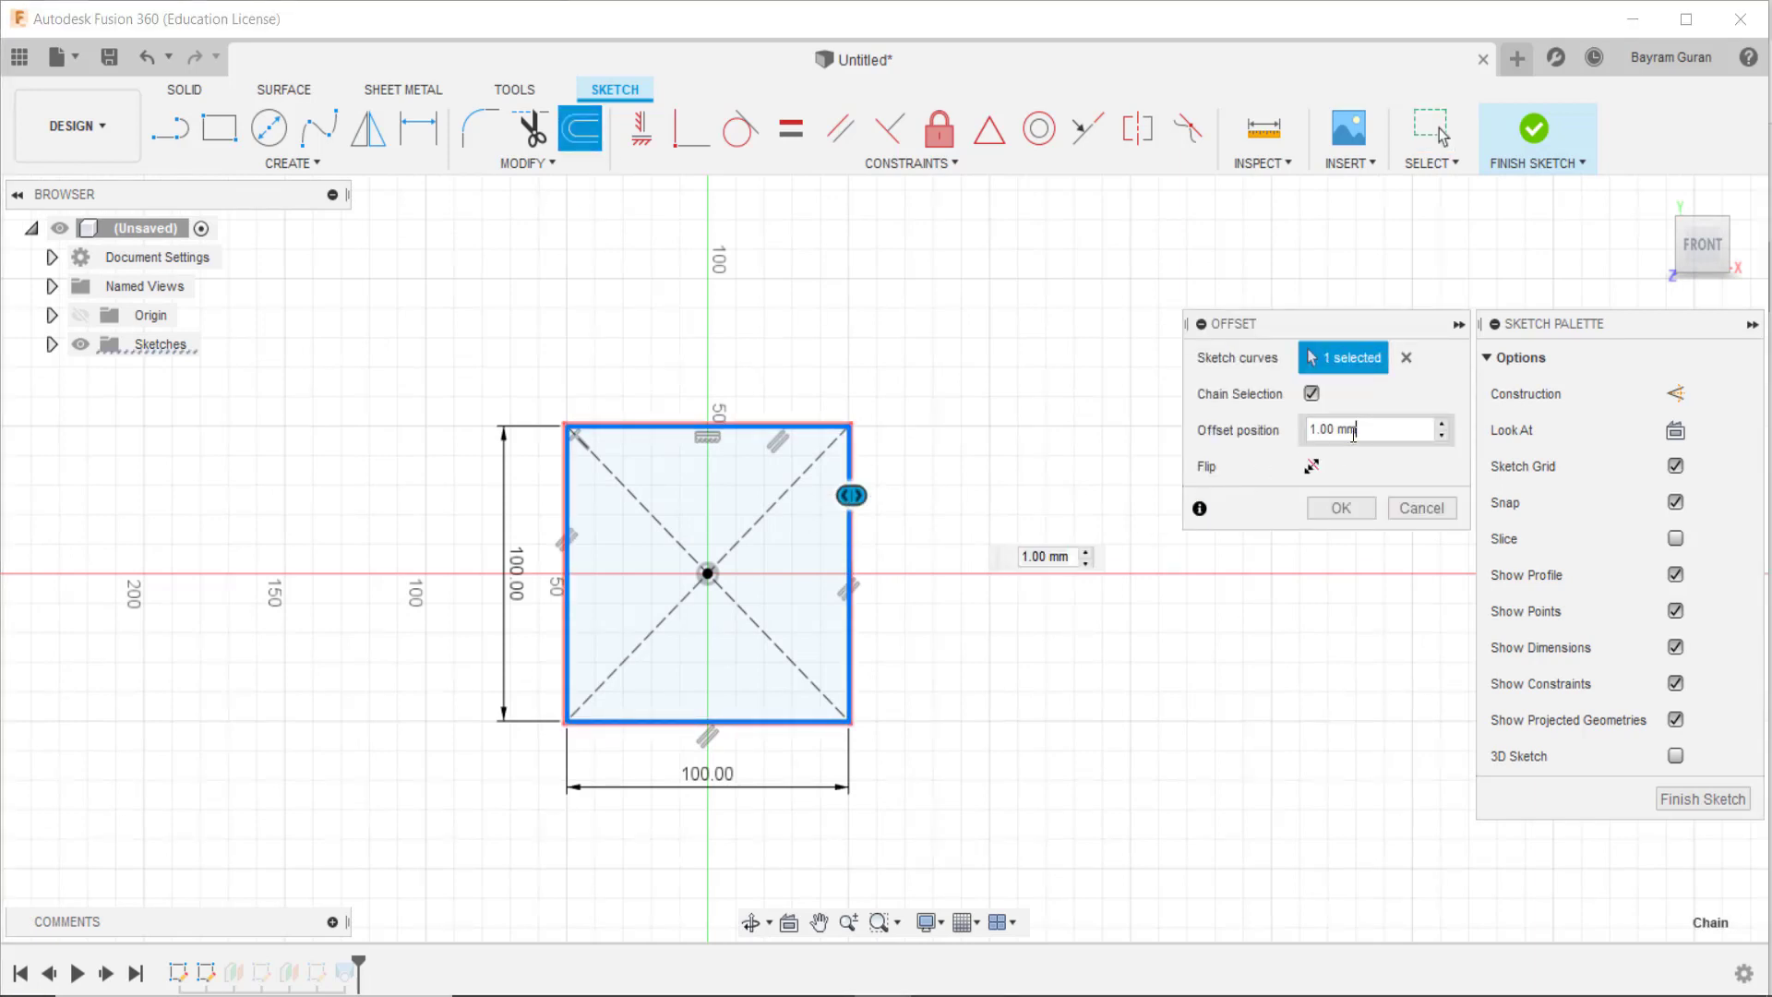
pyautogui.hotkey('ctrl', 'a')
pyautogui.write('10')
pyautogui.press('Return')
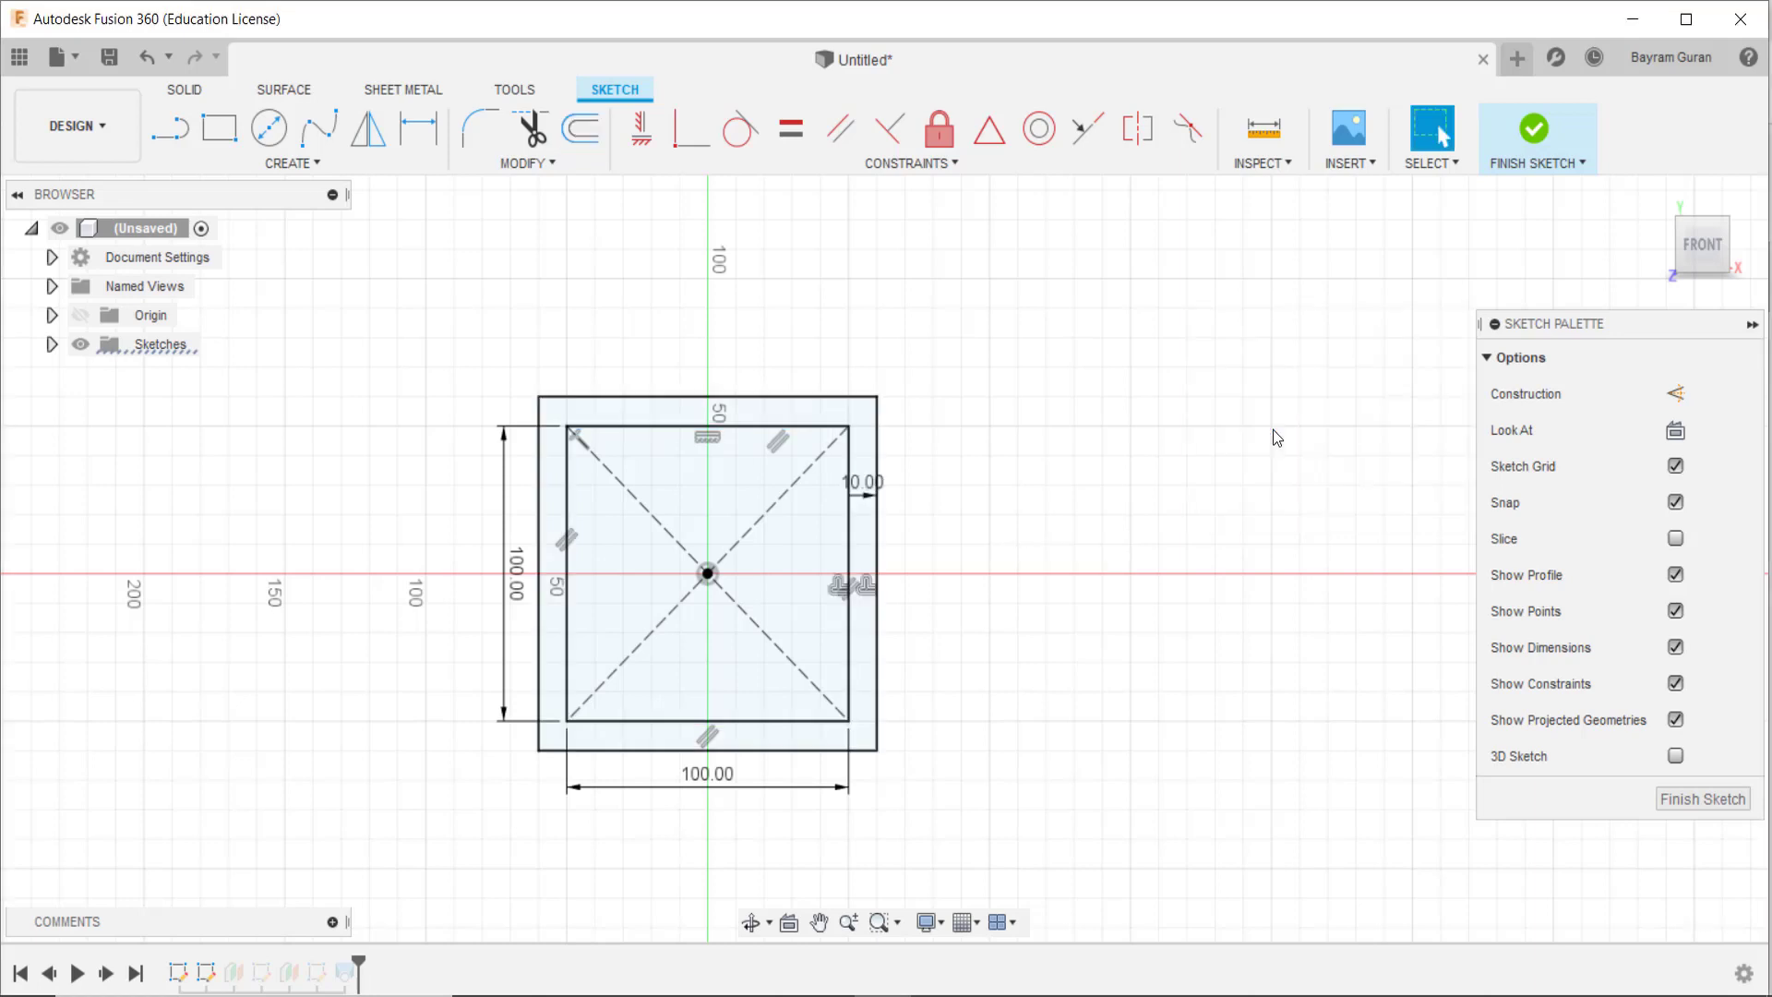
pyautogui.hotkey('ctrl', 'z')
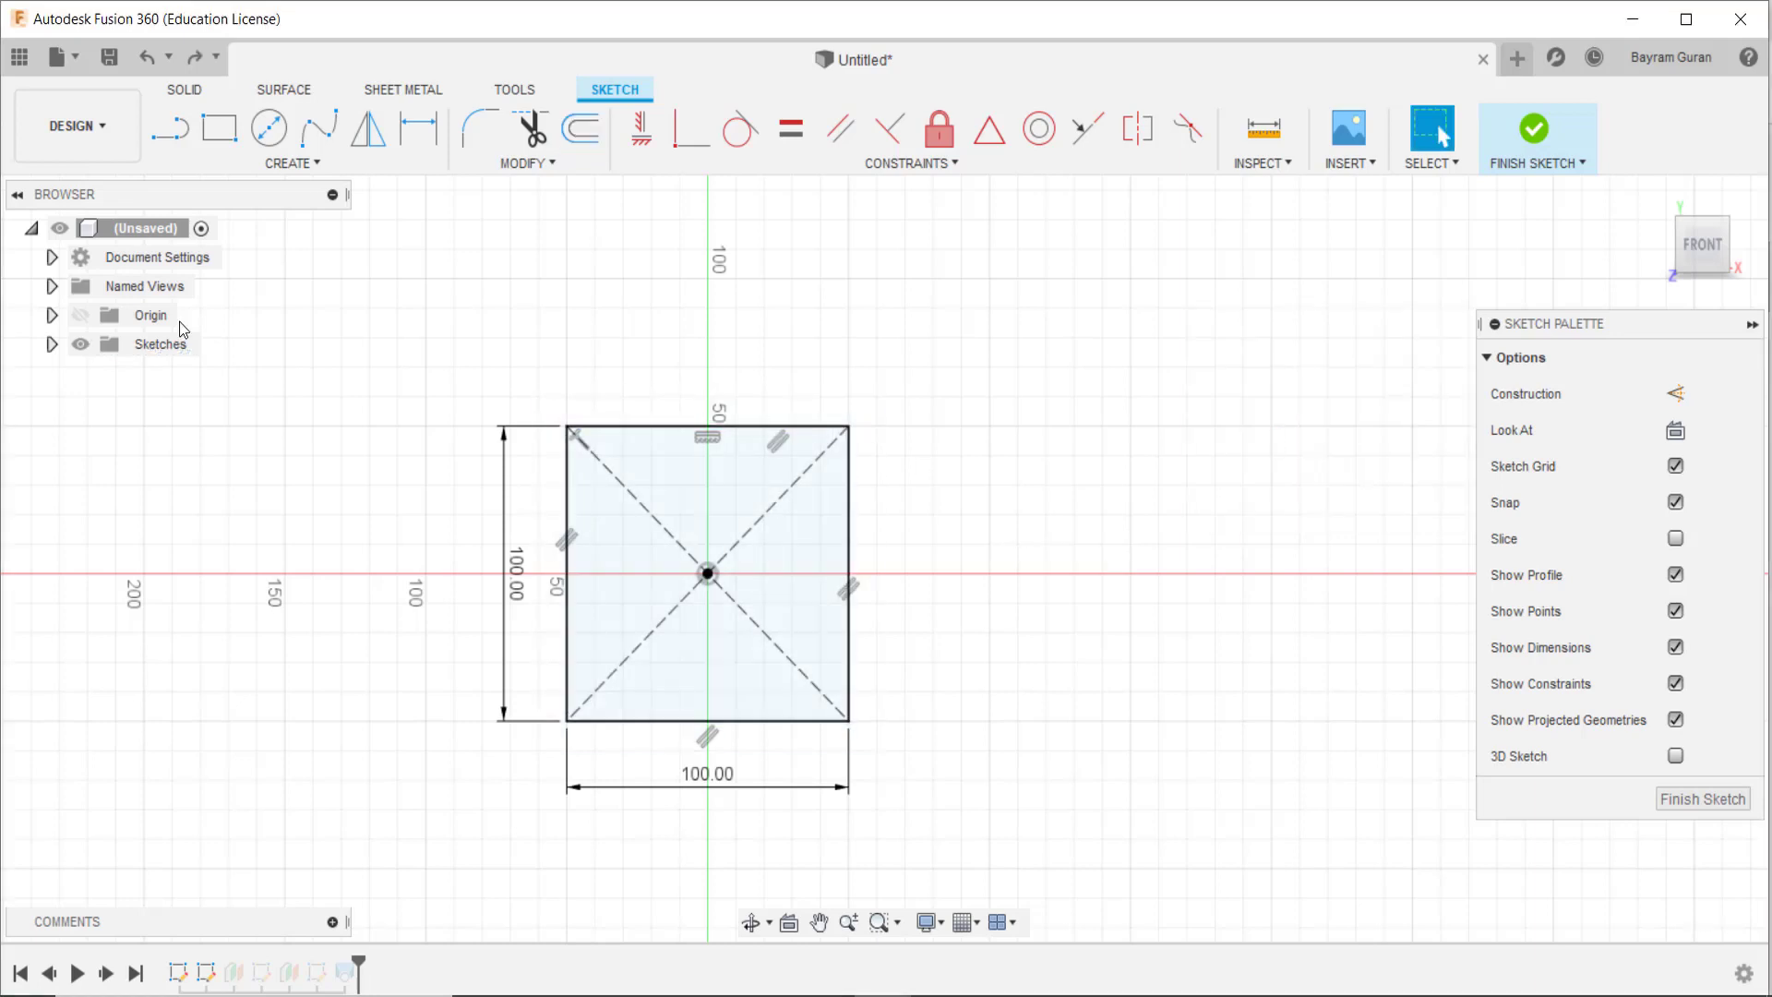
# Step: Offset the square outline -10 mm inward and finish the sketch
pyautogui.click(579, 129)
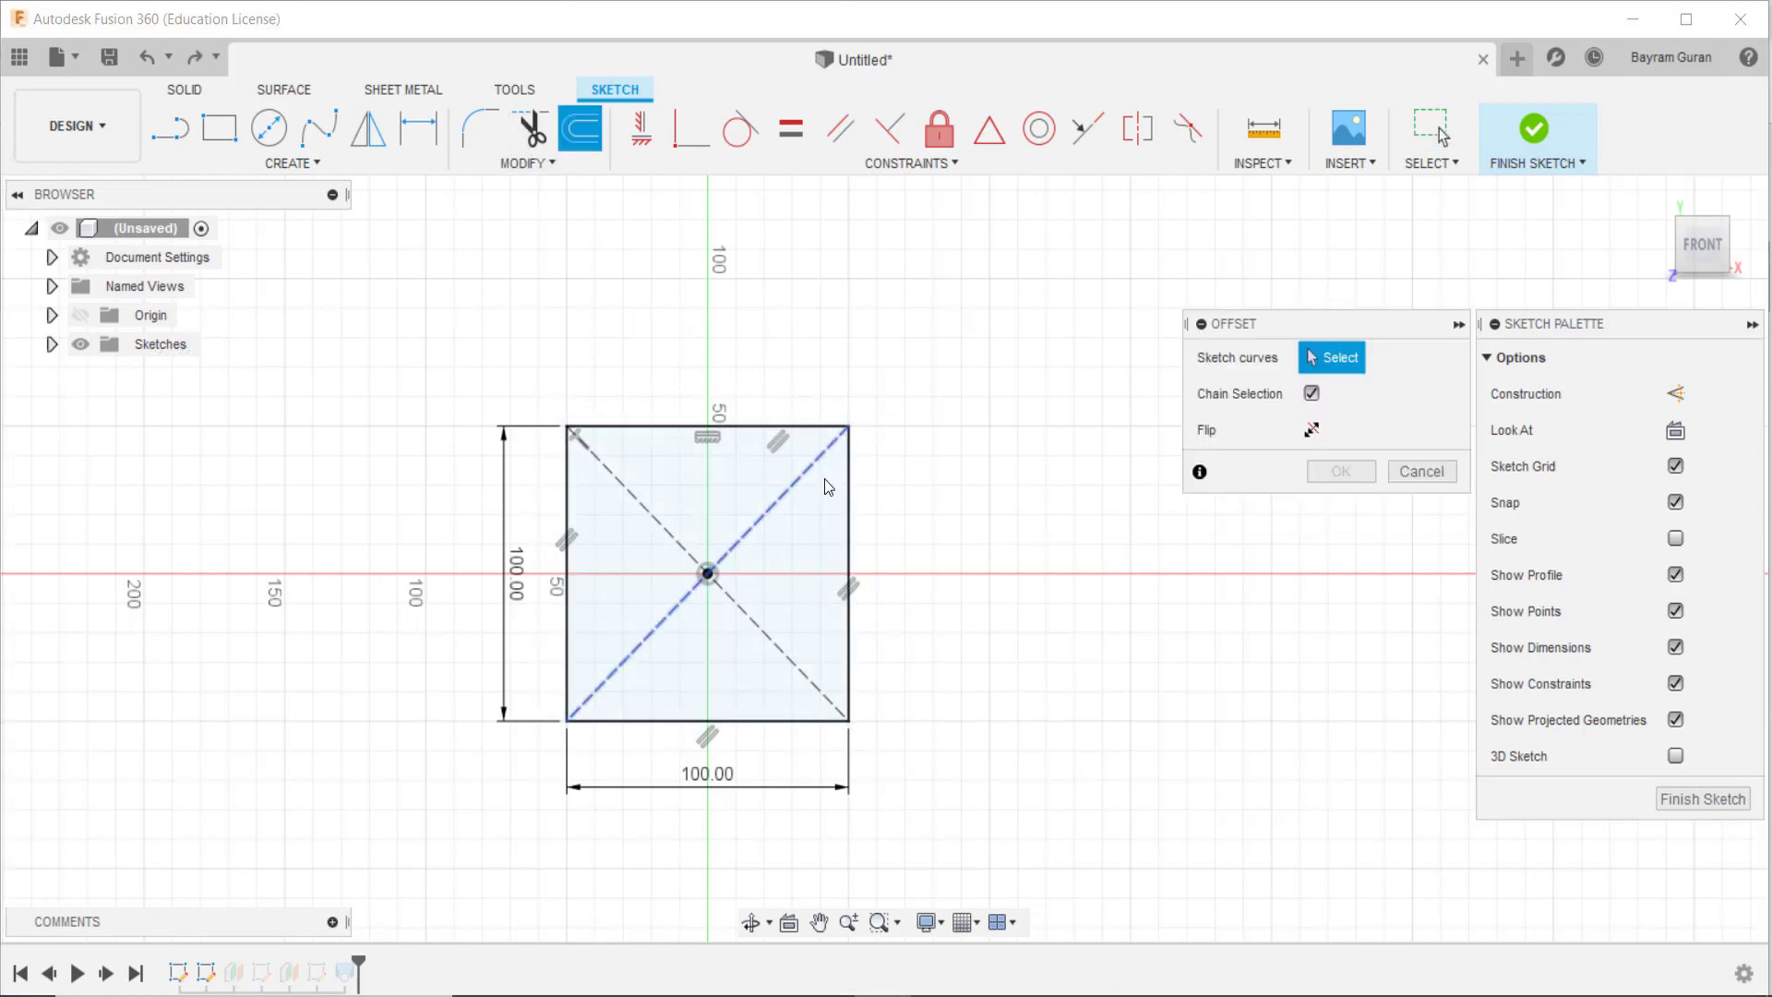
pyautogui.click(848, 568)
pyautogui.moveTo(846, 558); pyautogui.dragTo(818, 560)
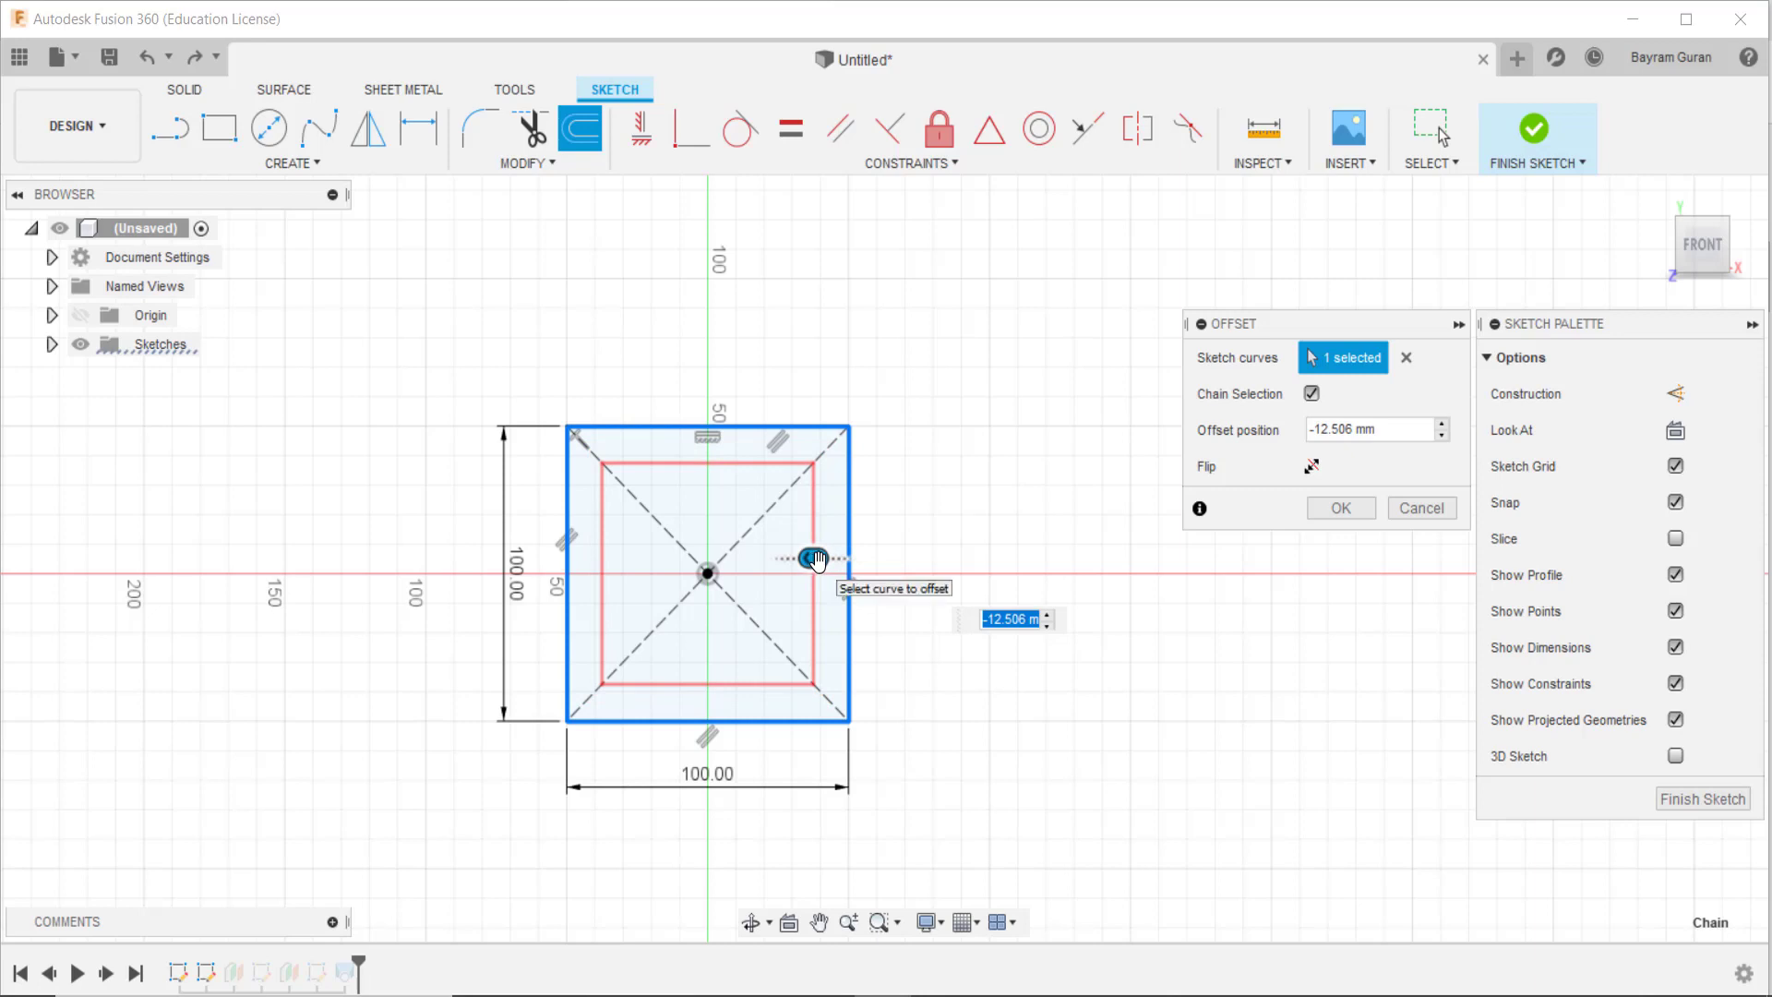
pyautogui.write('-10')
pyautogui.press('Return')
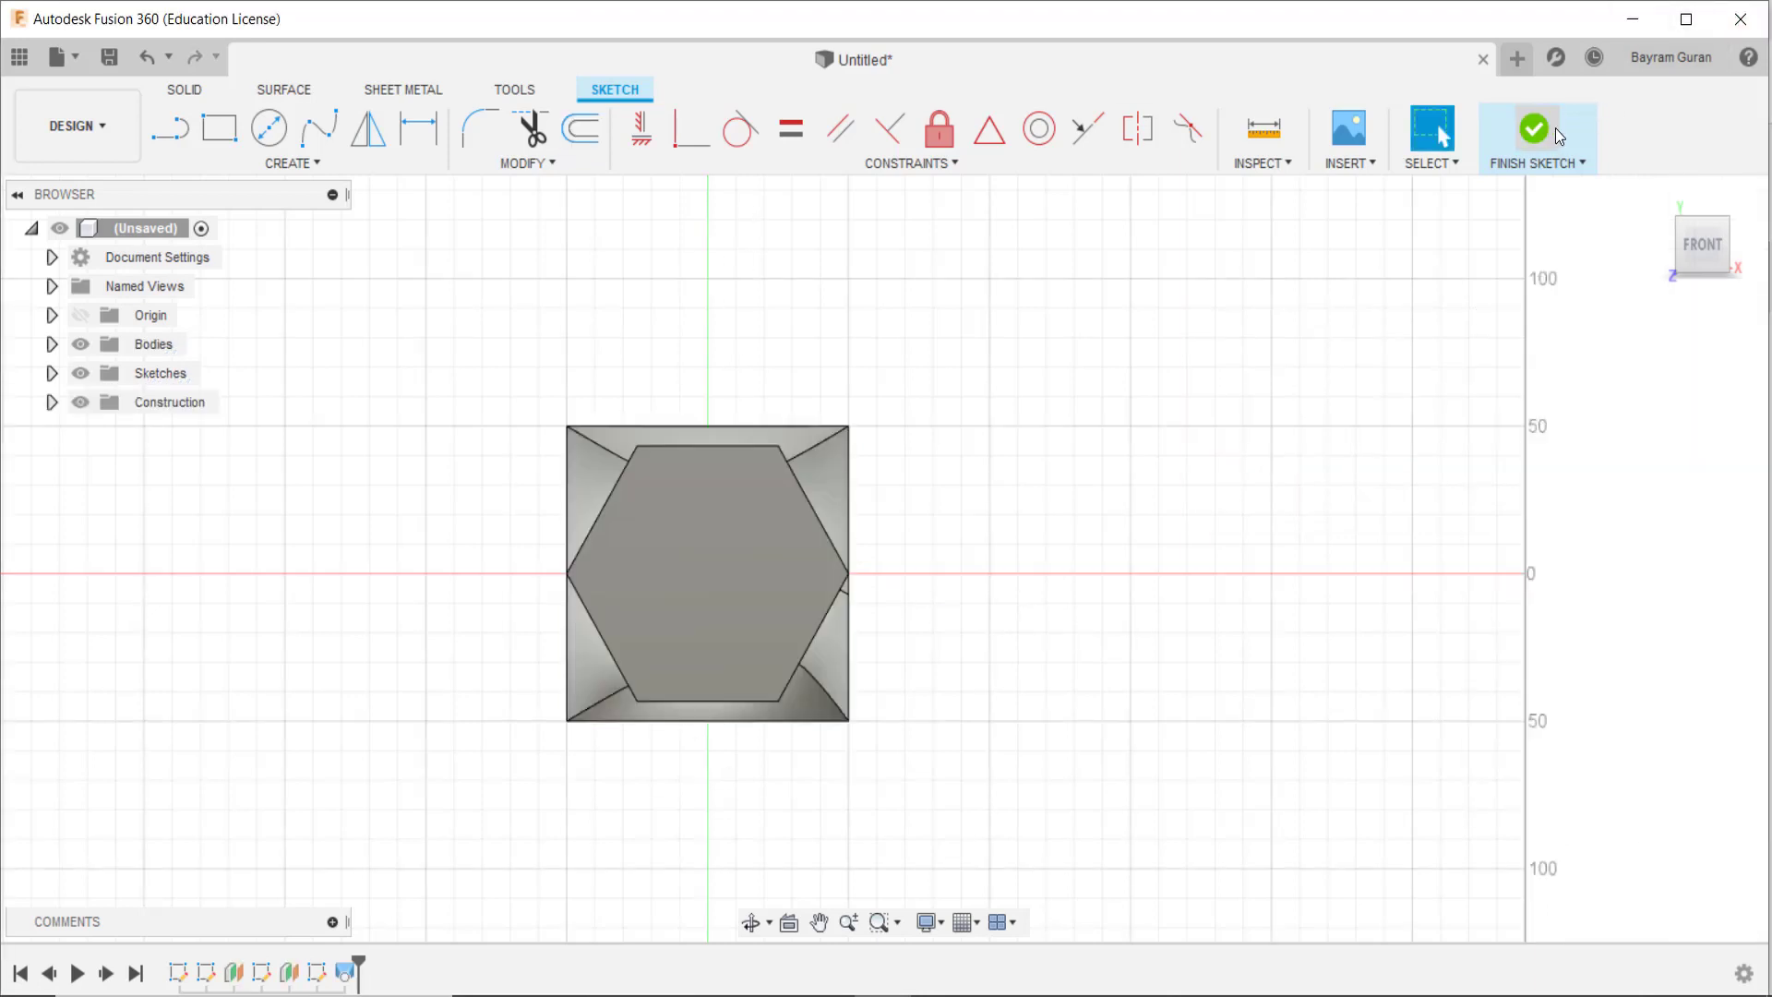
pyautogui.click(1533, 129)
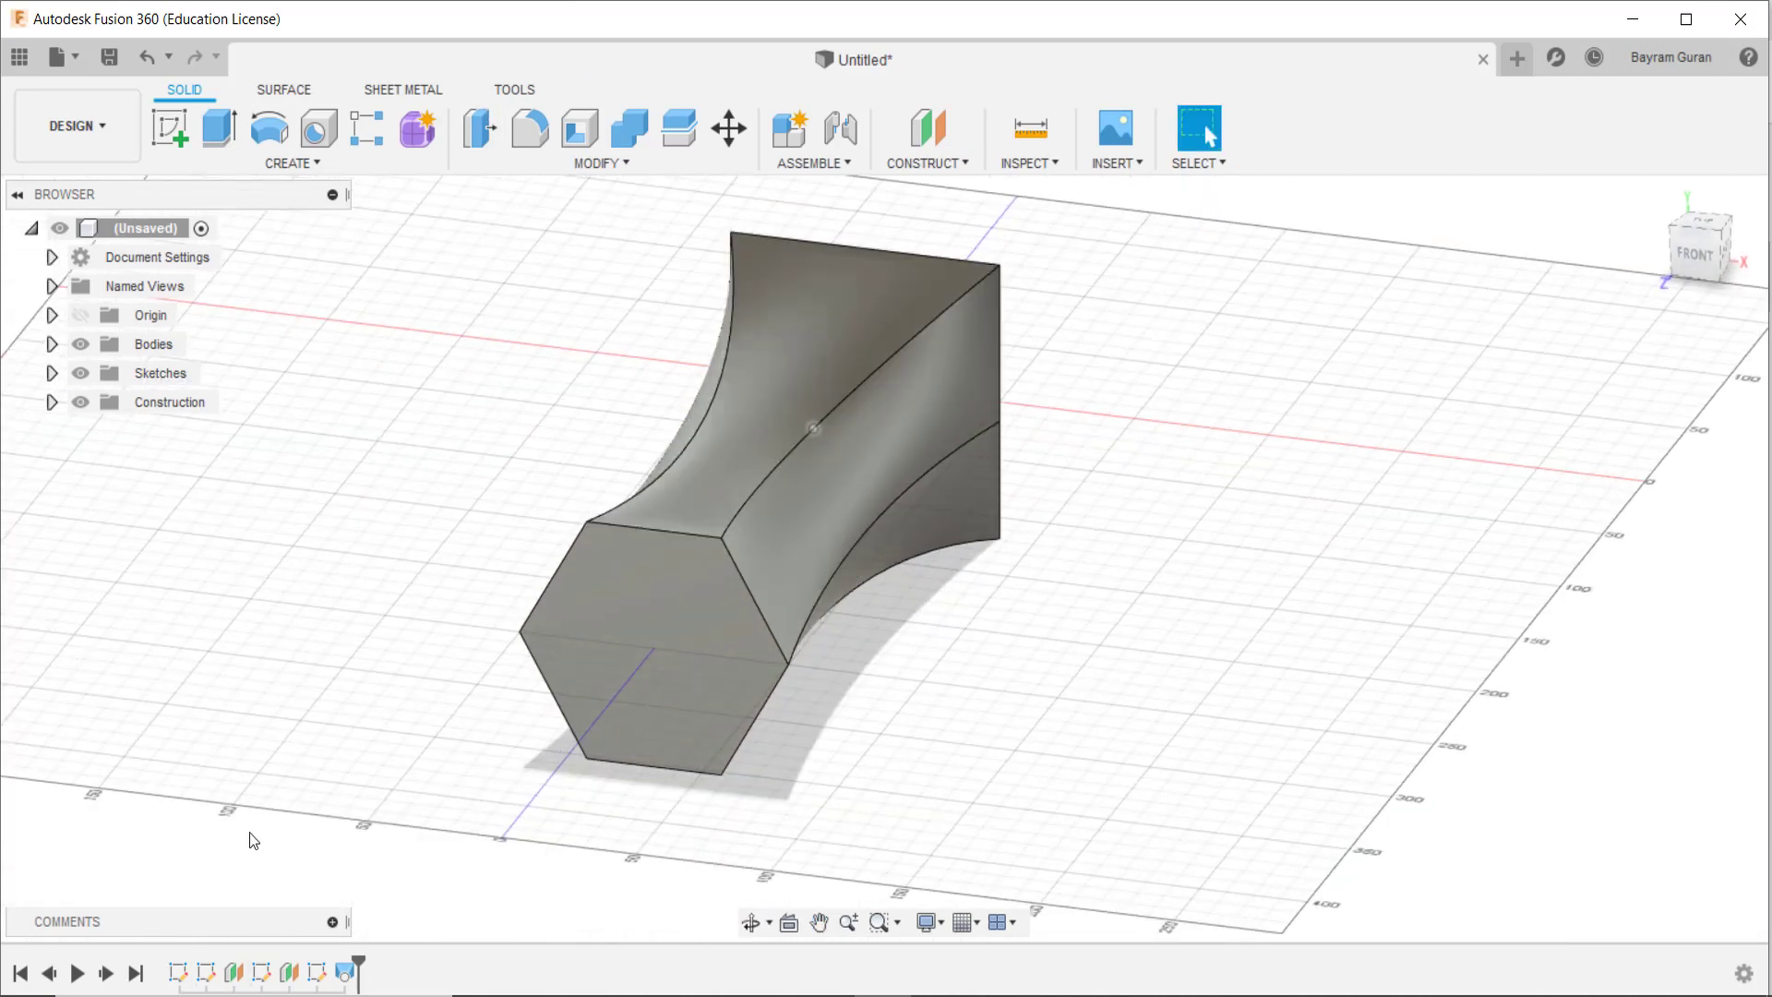
# Step: Add an inward offset circle inside the circle sketch and finish it
pyautogui.doubleClick(262, 974)
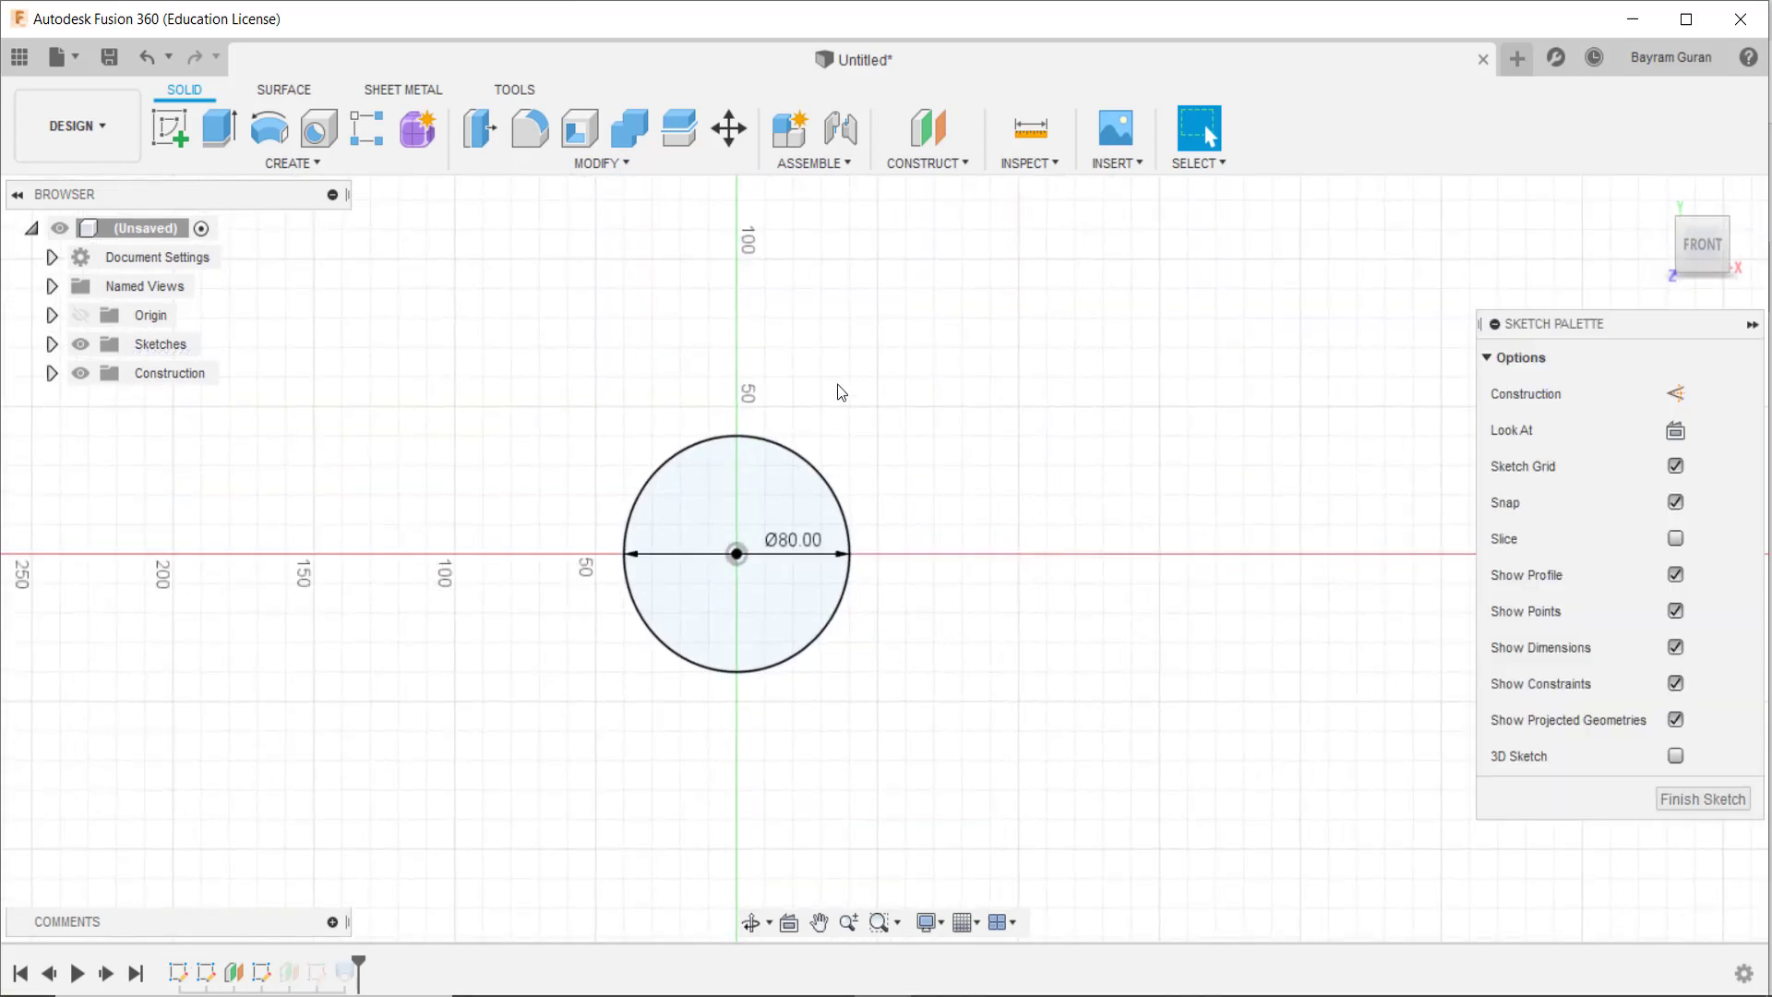
pyautogui.click(579, 129)
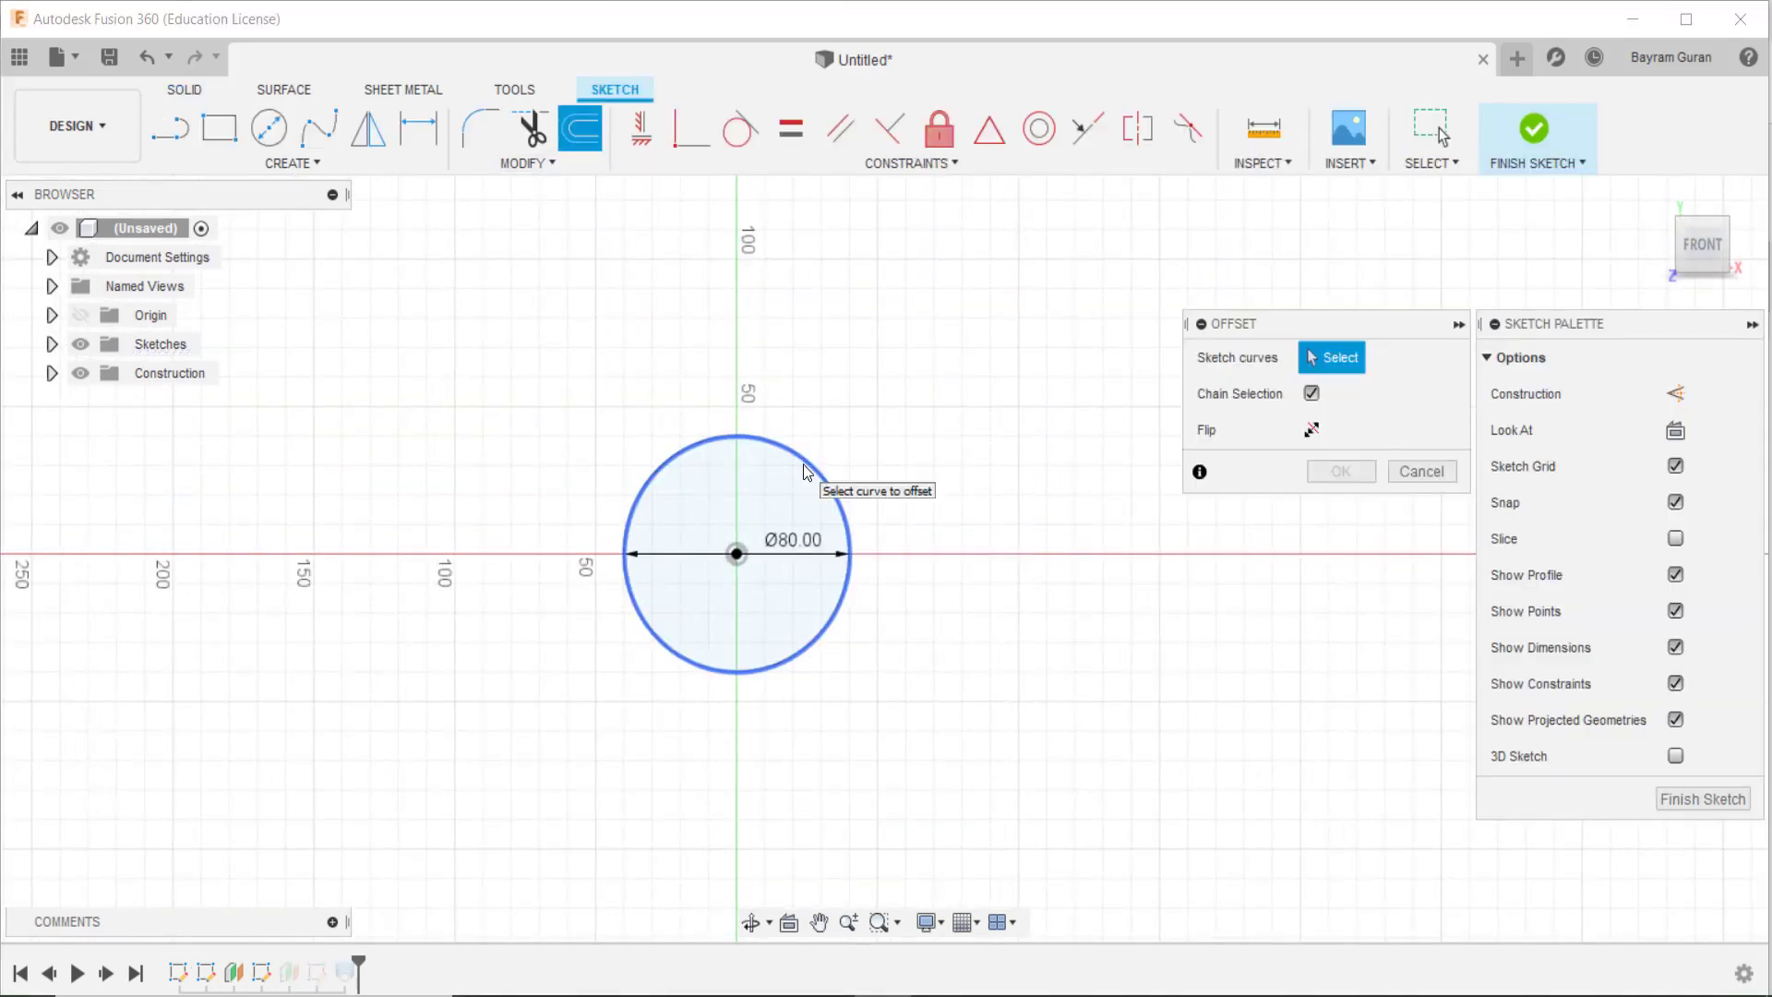
pyautogui.click(808, 462)
pyautogui.moveTo(799, 462); pyautogui.dragTo(799, 478)
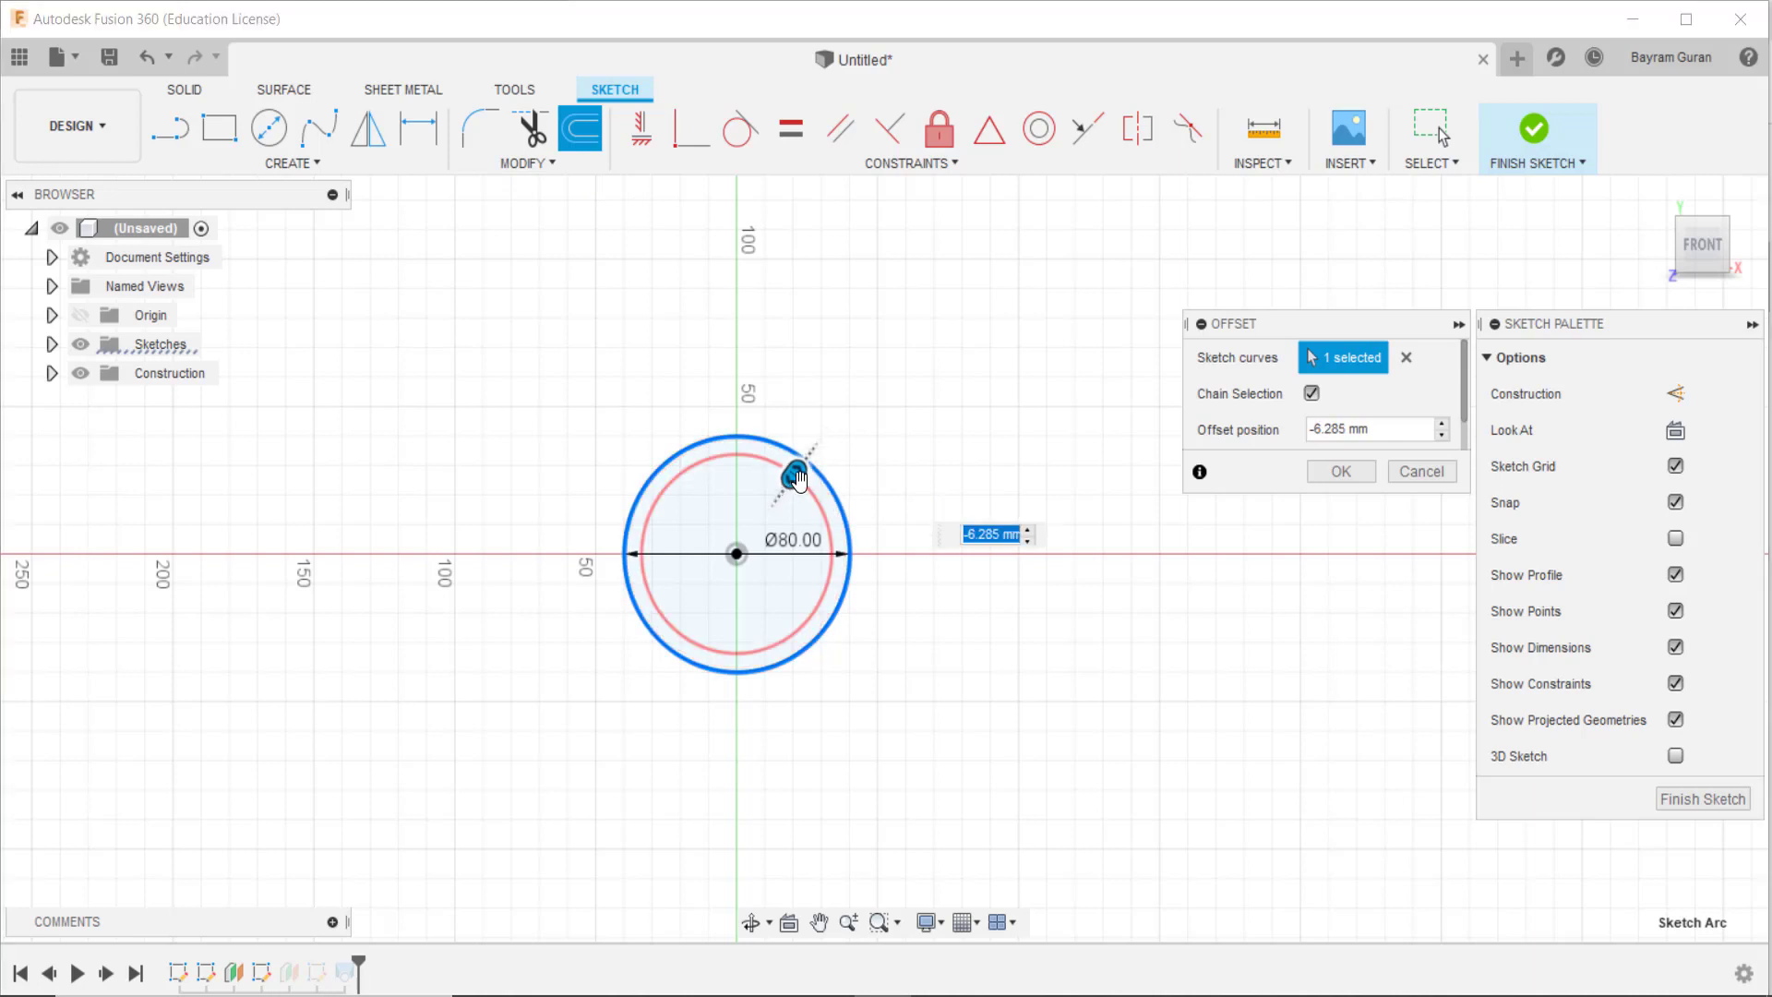
pyautogui.press('Return')
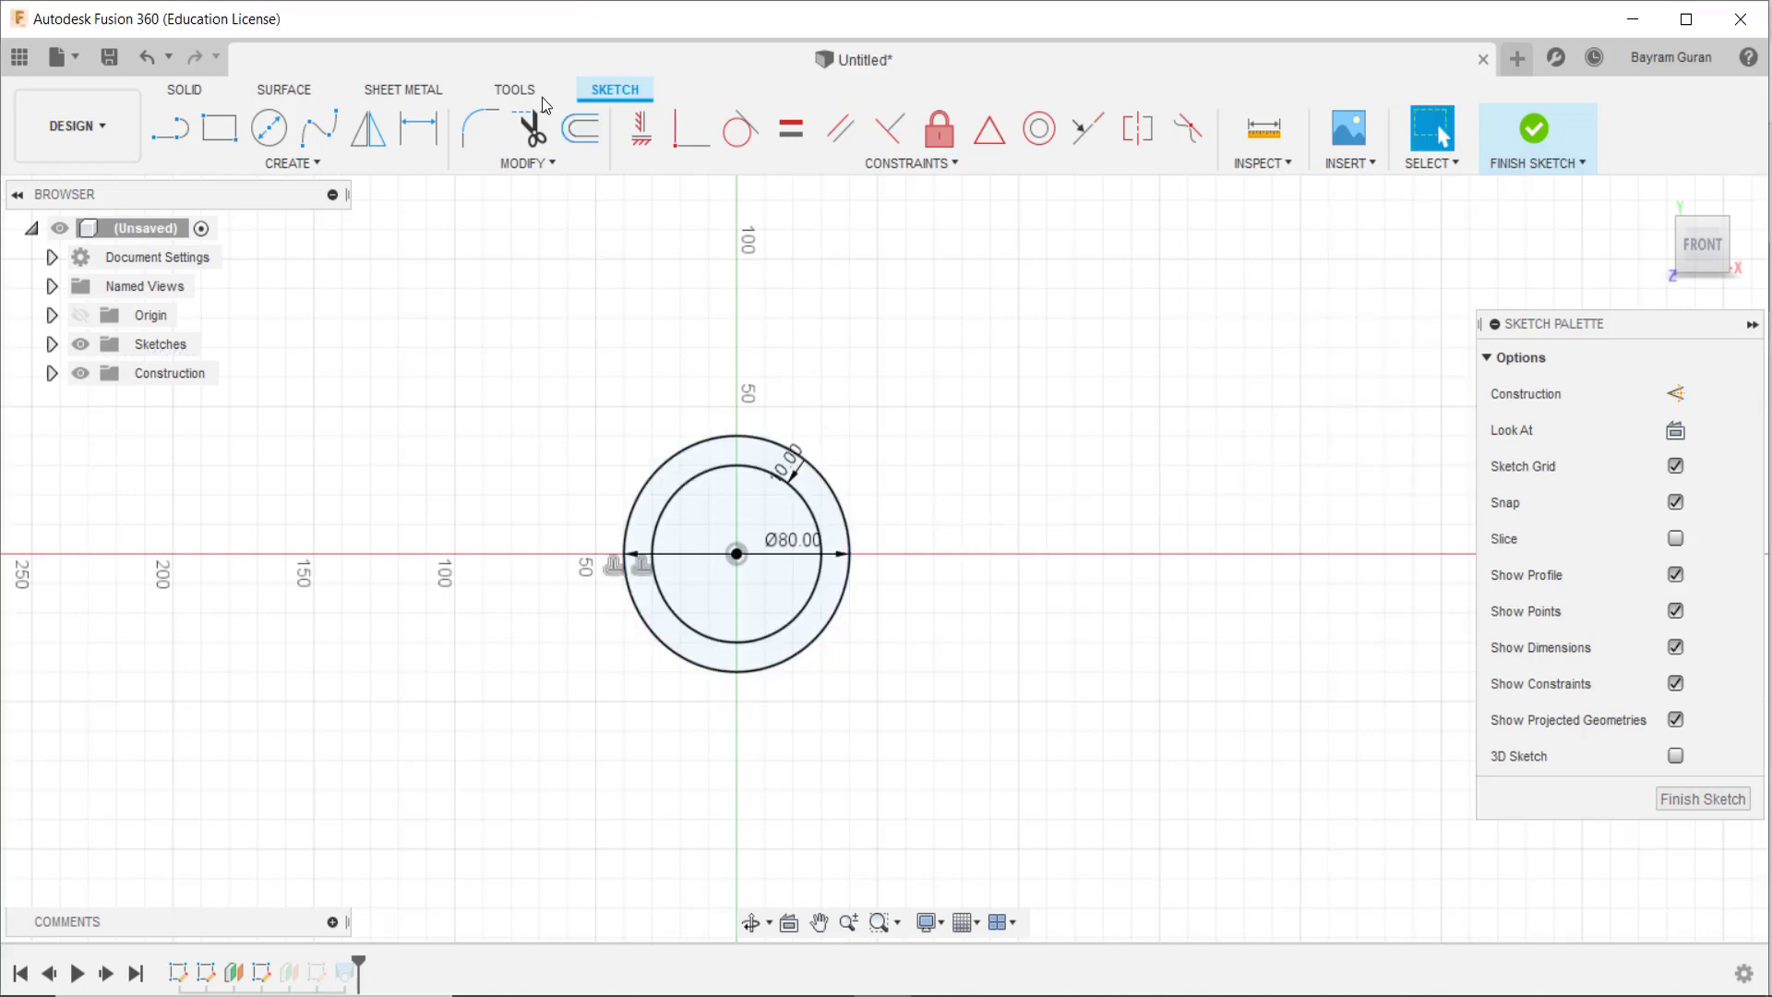
pyautogui.click(1534, 129)
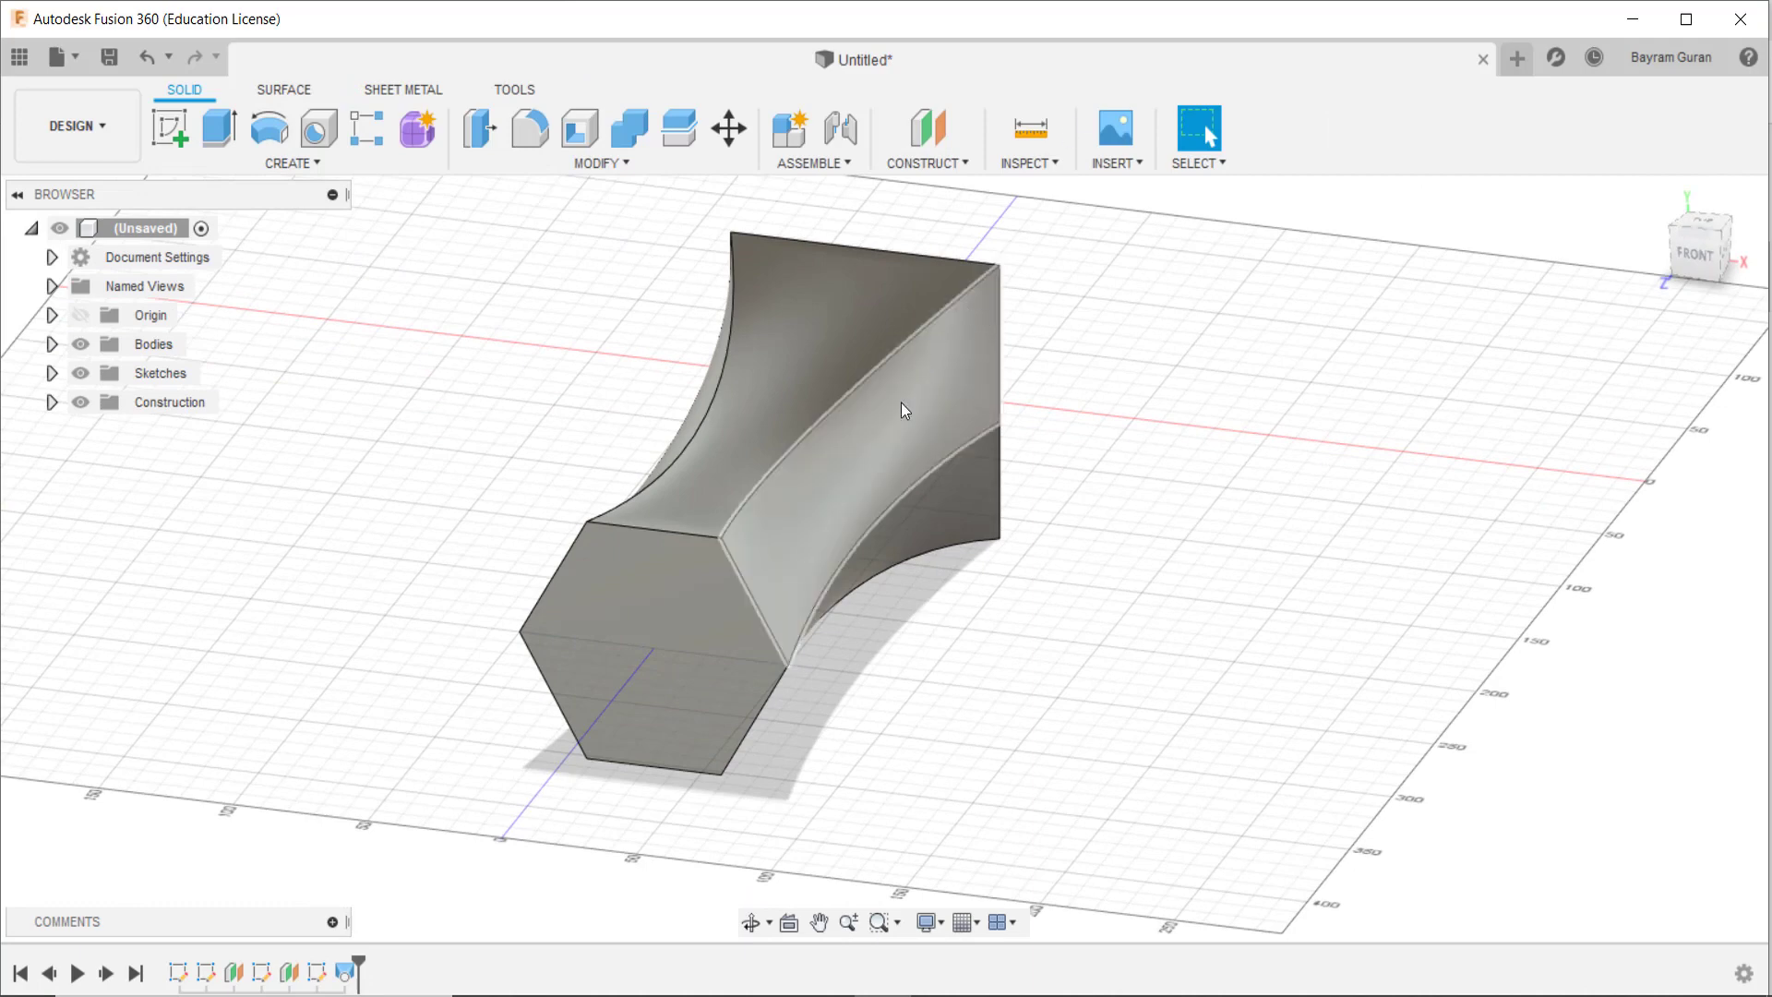
# Step: Offset the hexagon outline 10 mm inward, finish the sketch, and reposition the view
pyautogui.doubleClick(319, 977)
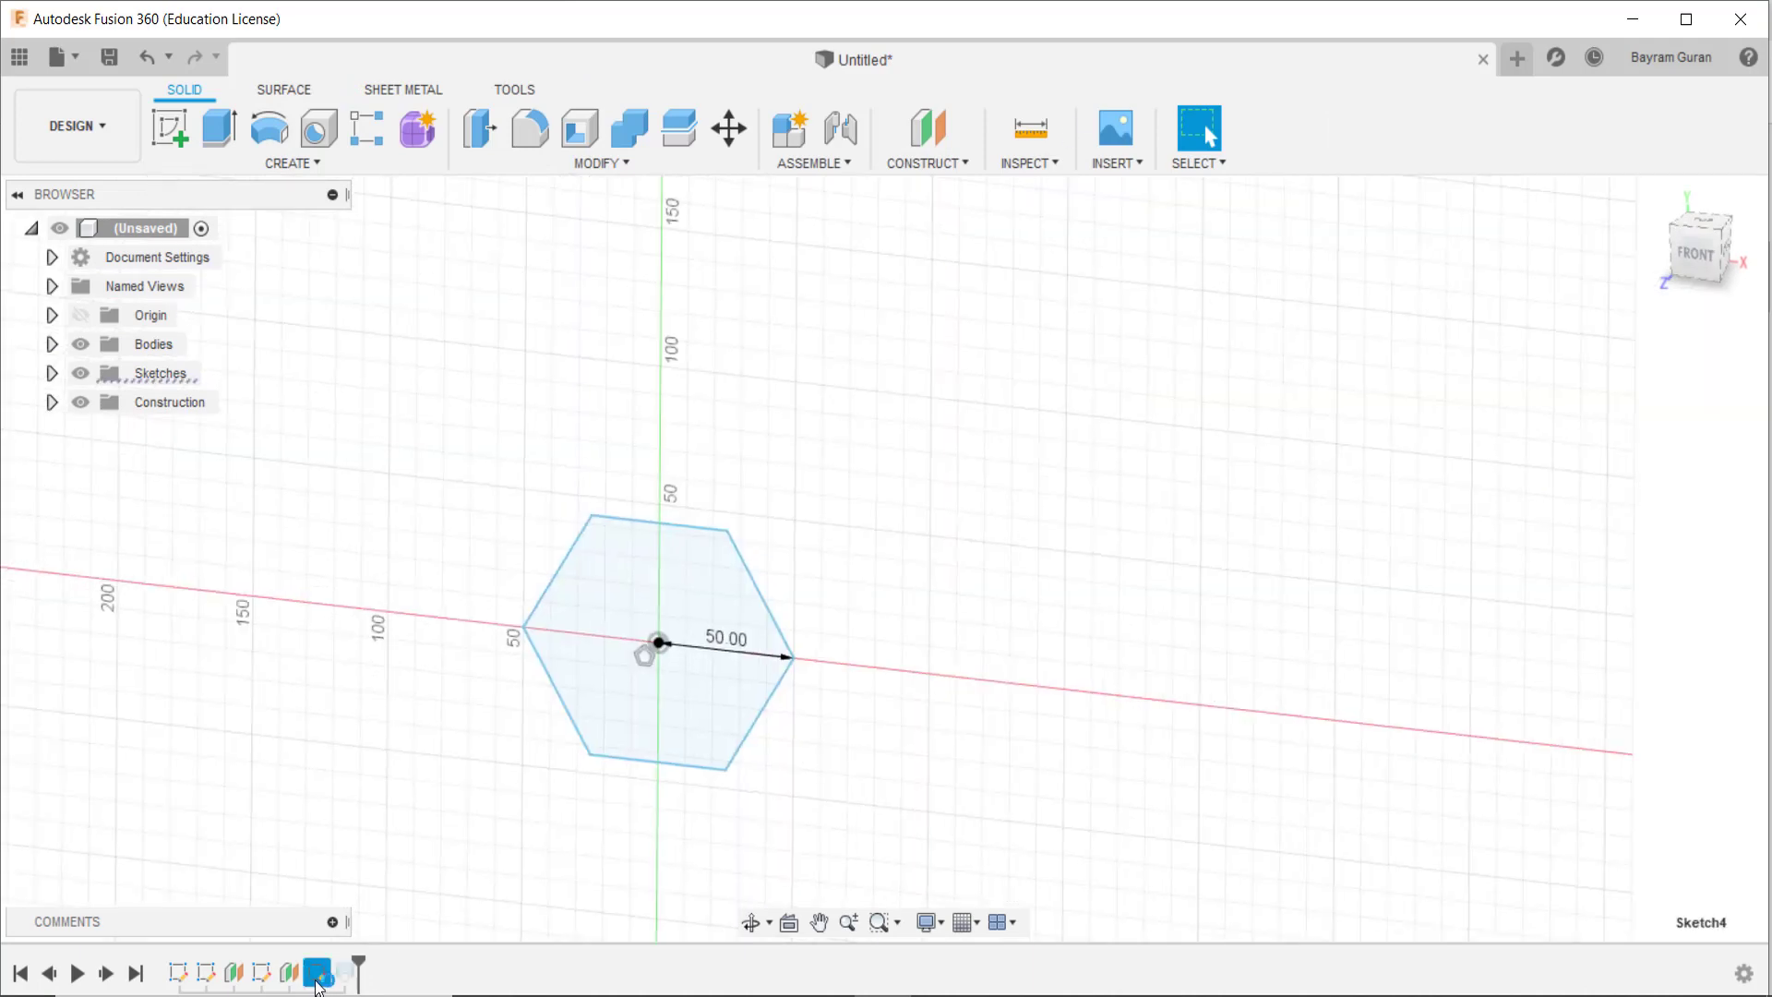
pyautogui.press('o')
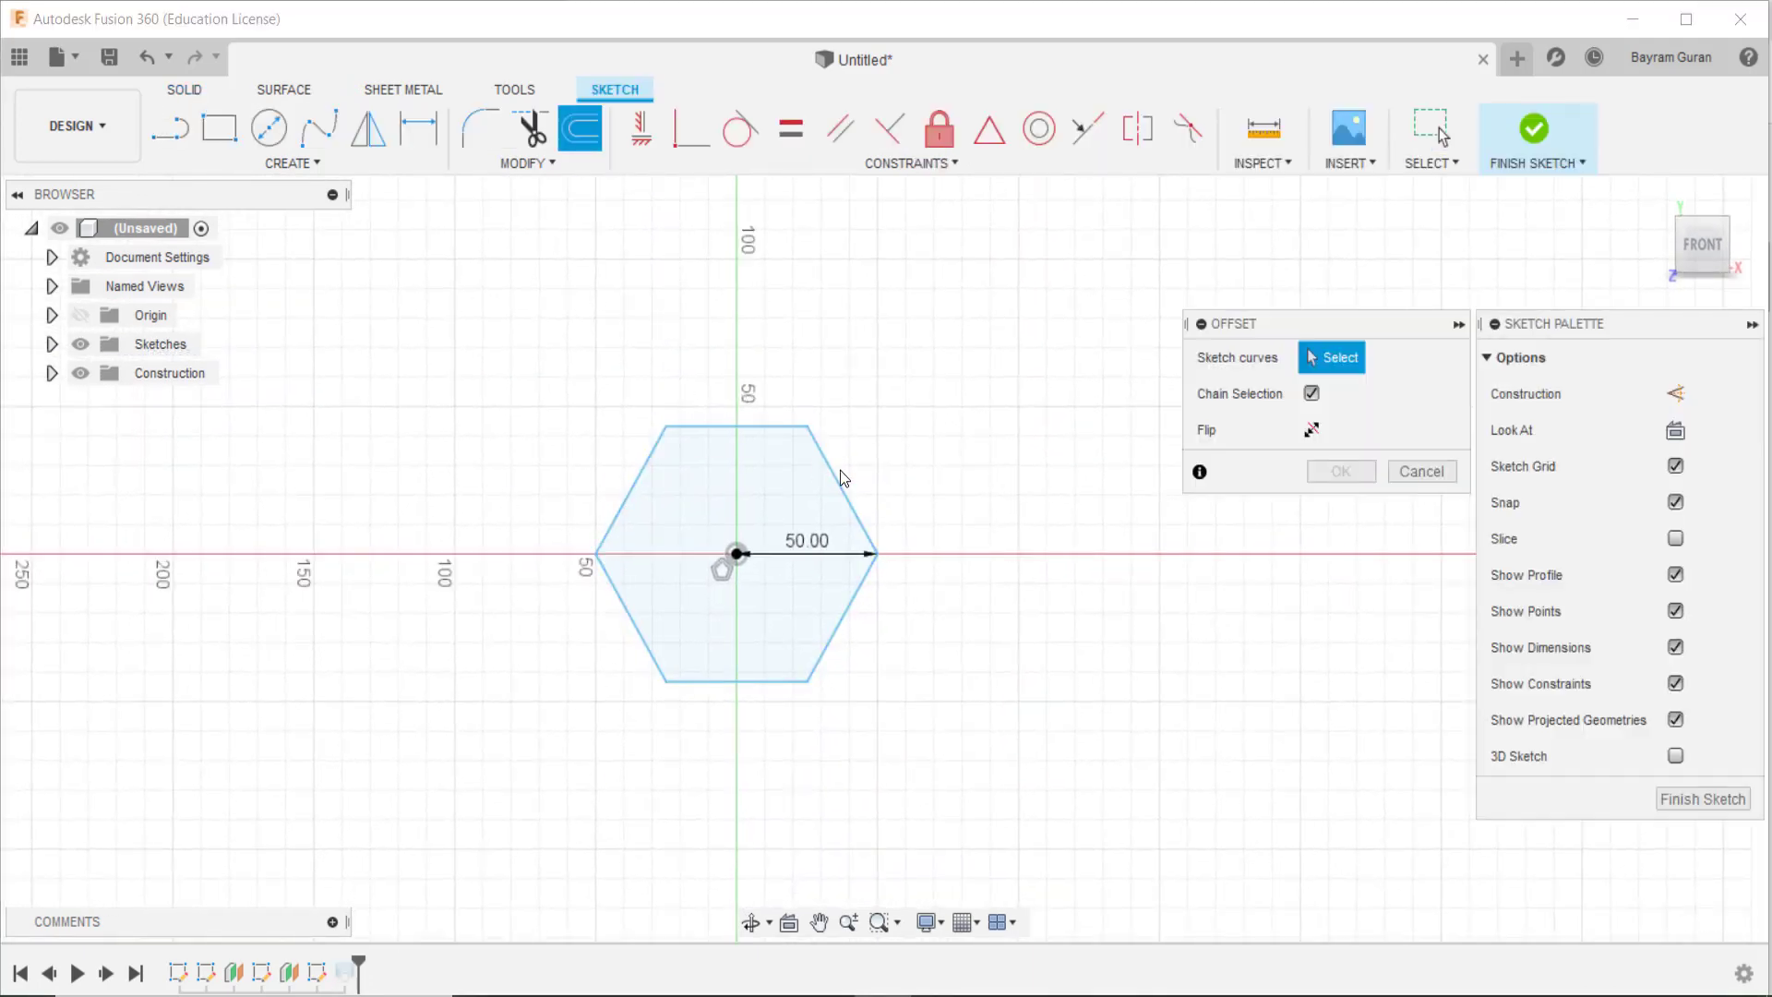
pyautogui.click(835, 472)
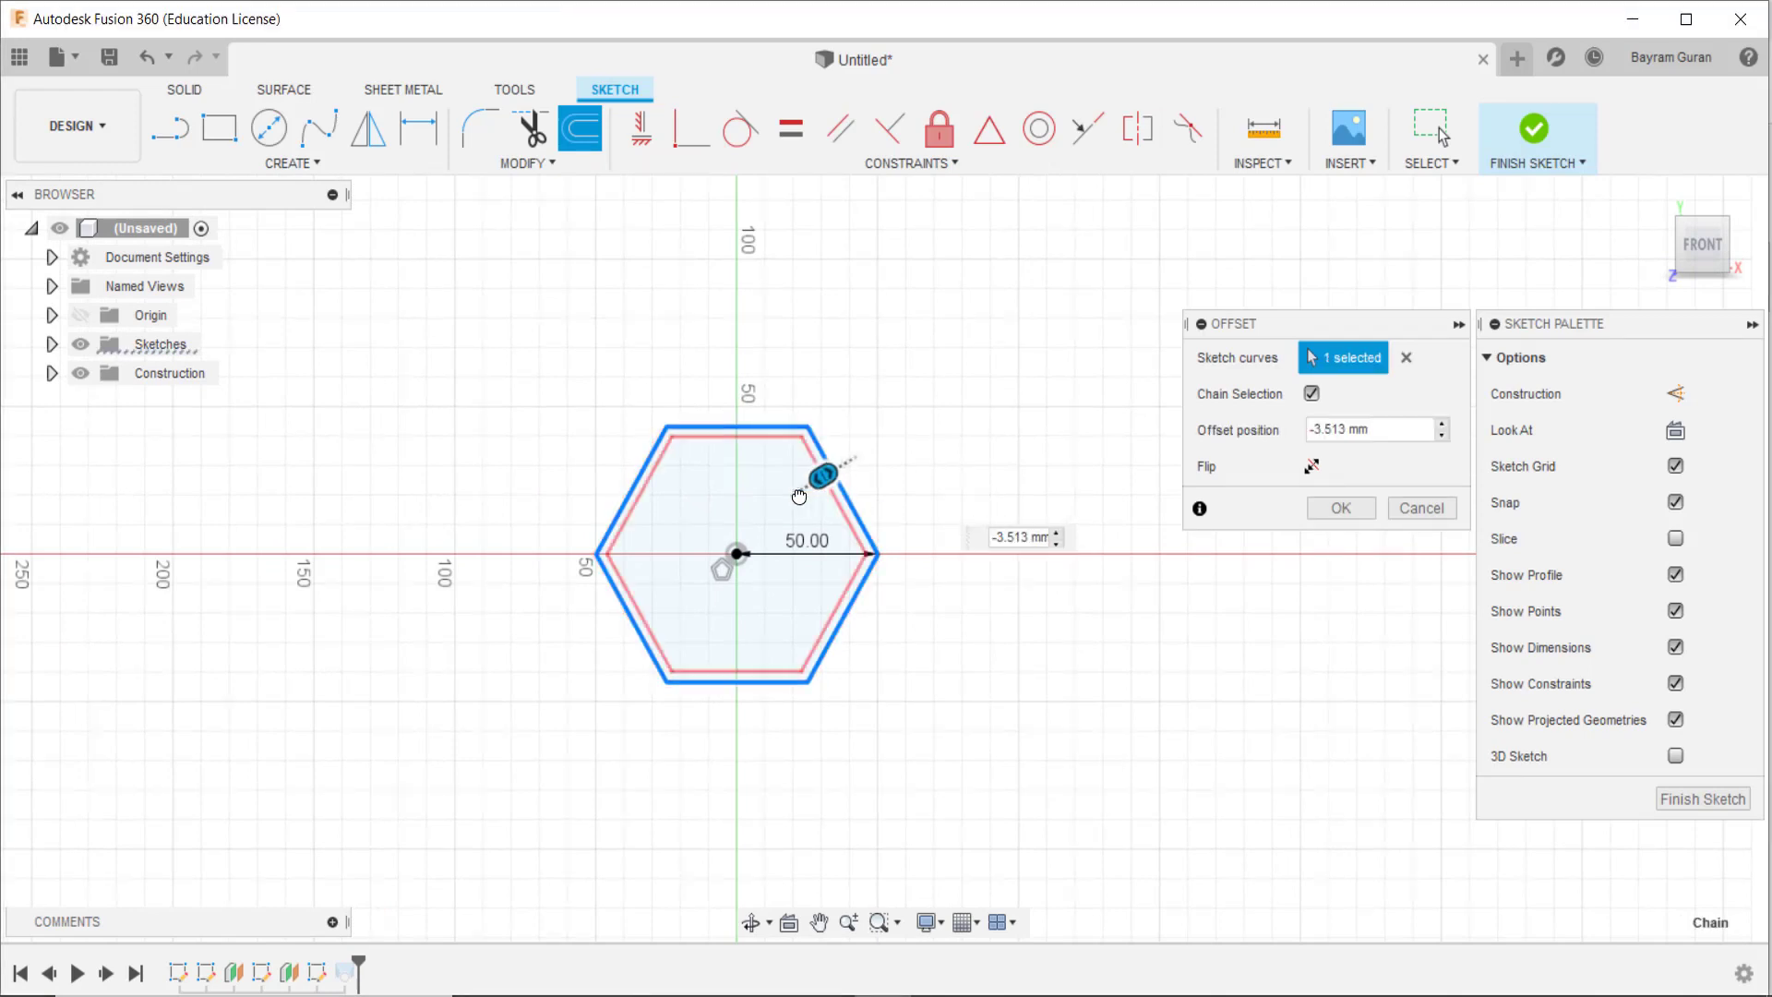
pyautogui.moveTo(830, 478); pyautogui.dragTo(801, 489)
pyautogui.doubleClick(1015, 550)
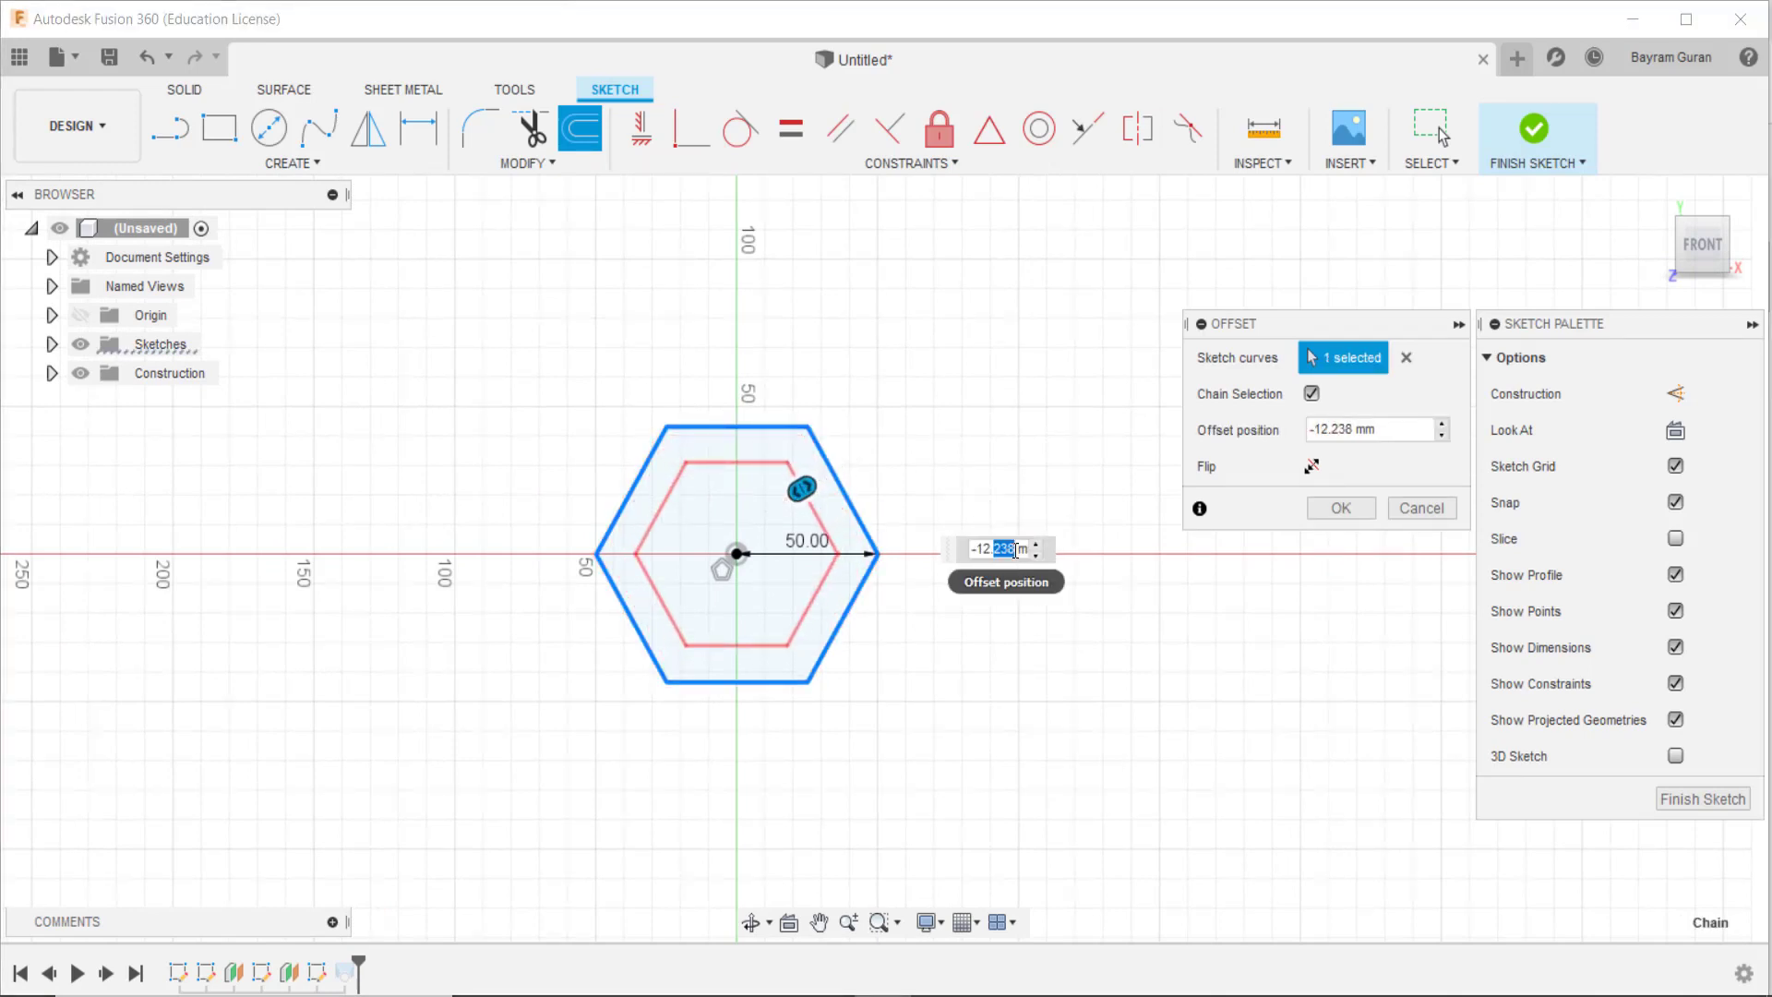
pyautogui.write('-10mm')
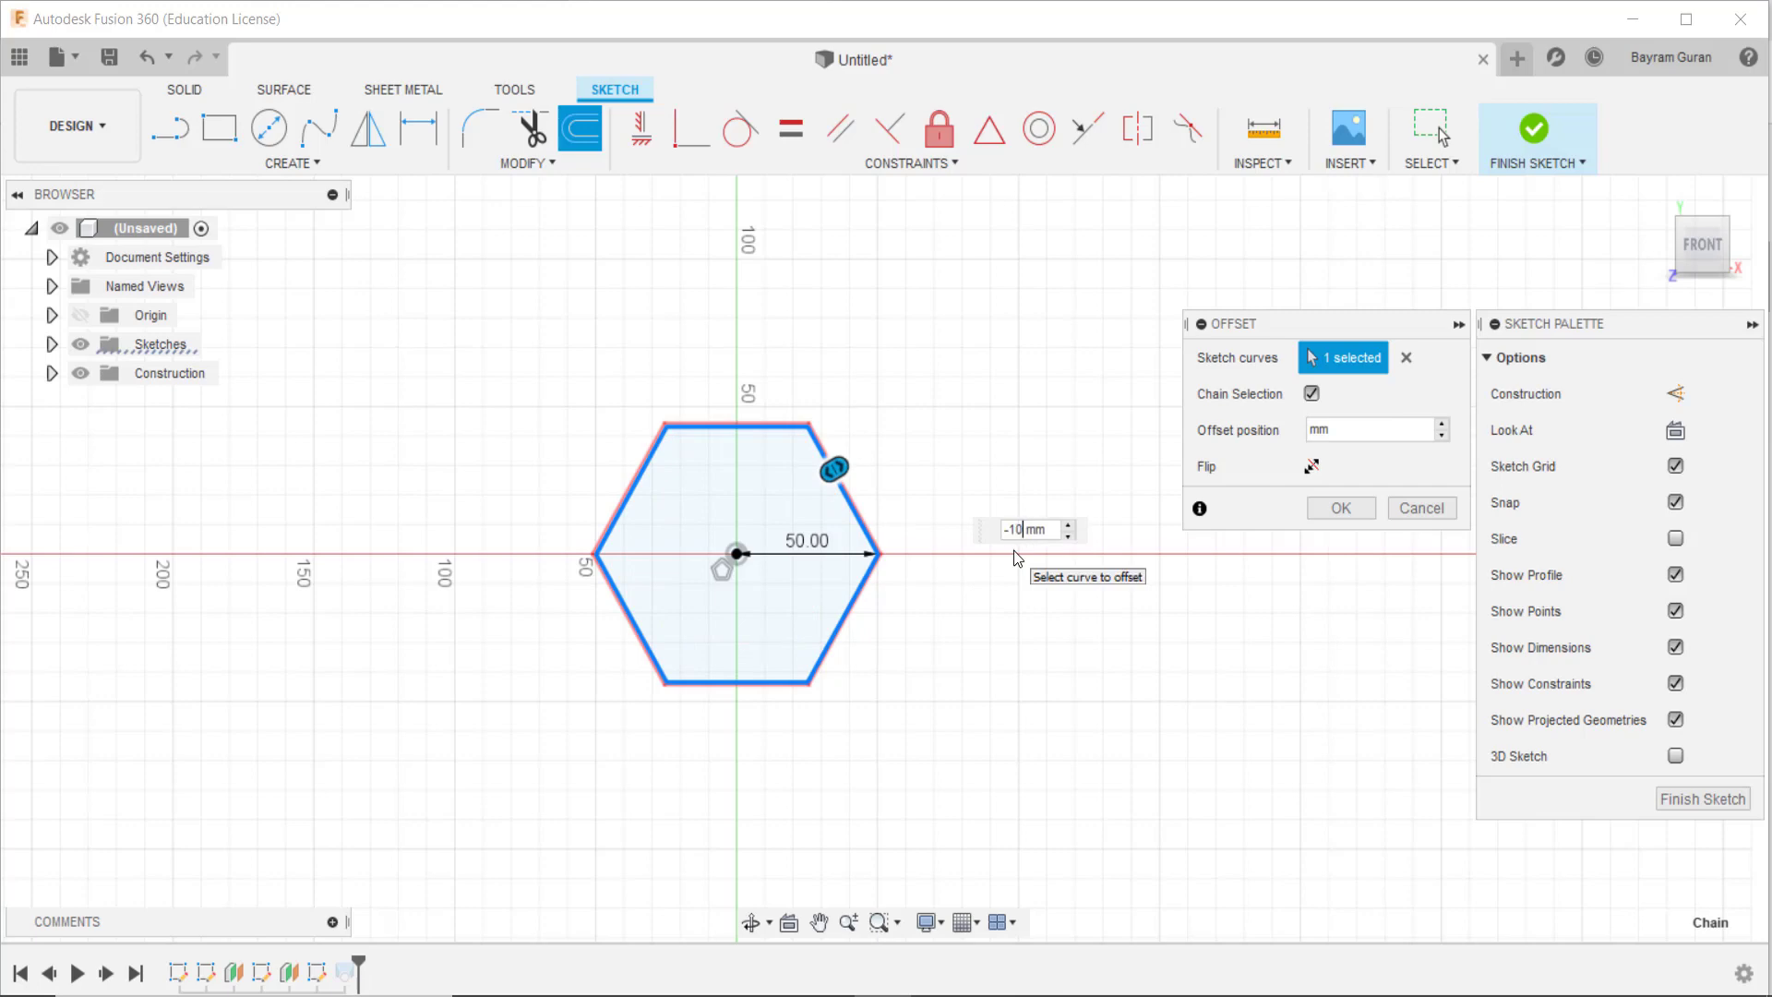
pyautogui.press('Return')
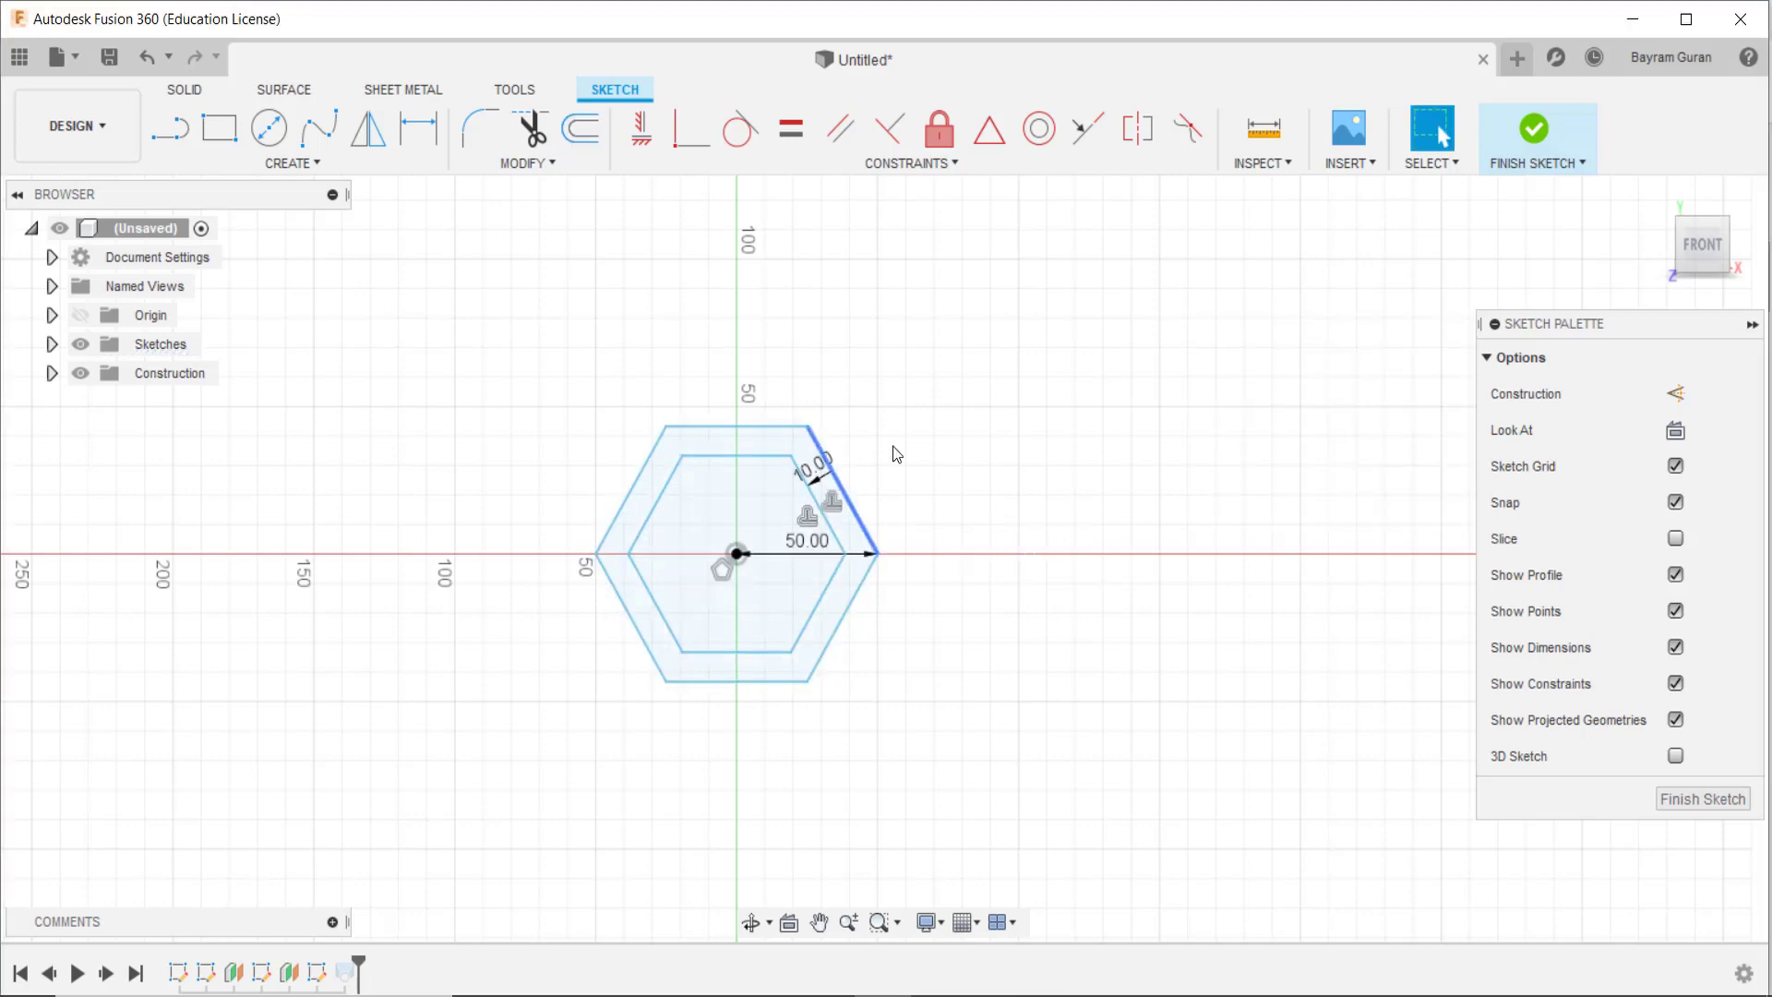
pyautogui.click(1658, 205)
pyautogui.click(1534, 130)
pyautogui.moveTo(903, 492)
pyautogui.keyDown('shift'); pyautogui.mouseDown(button='middle')
pyautogui.moveTo(906, 413)
pyautogui.moveTo(940, 366)
pyautogui.moveTo(850, 486)
pyautogui.mouseUp(button='middle'); pyautogui.keyUp('shift')
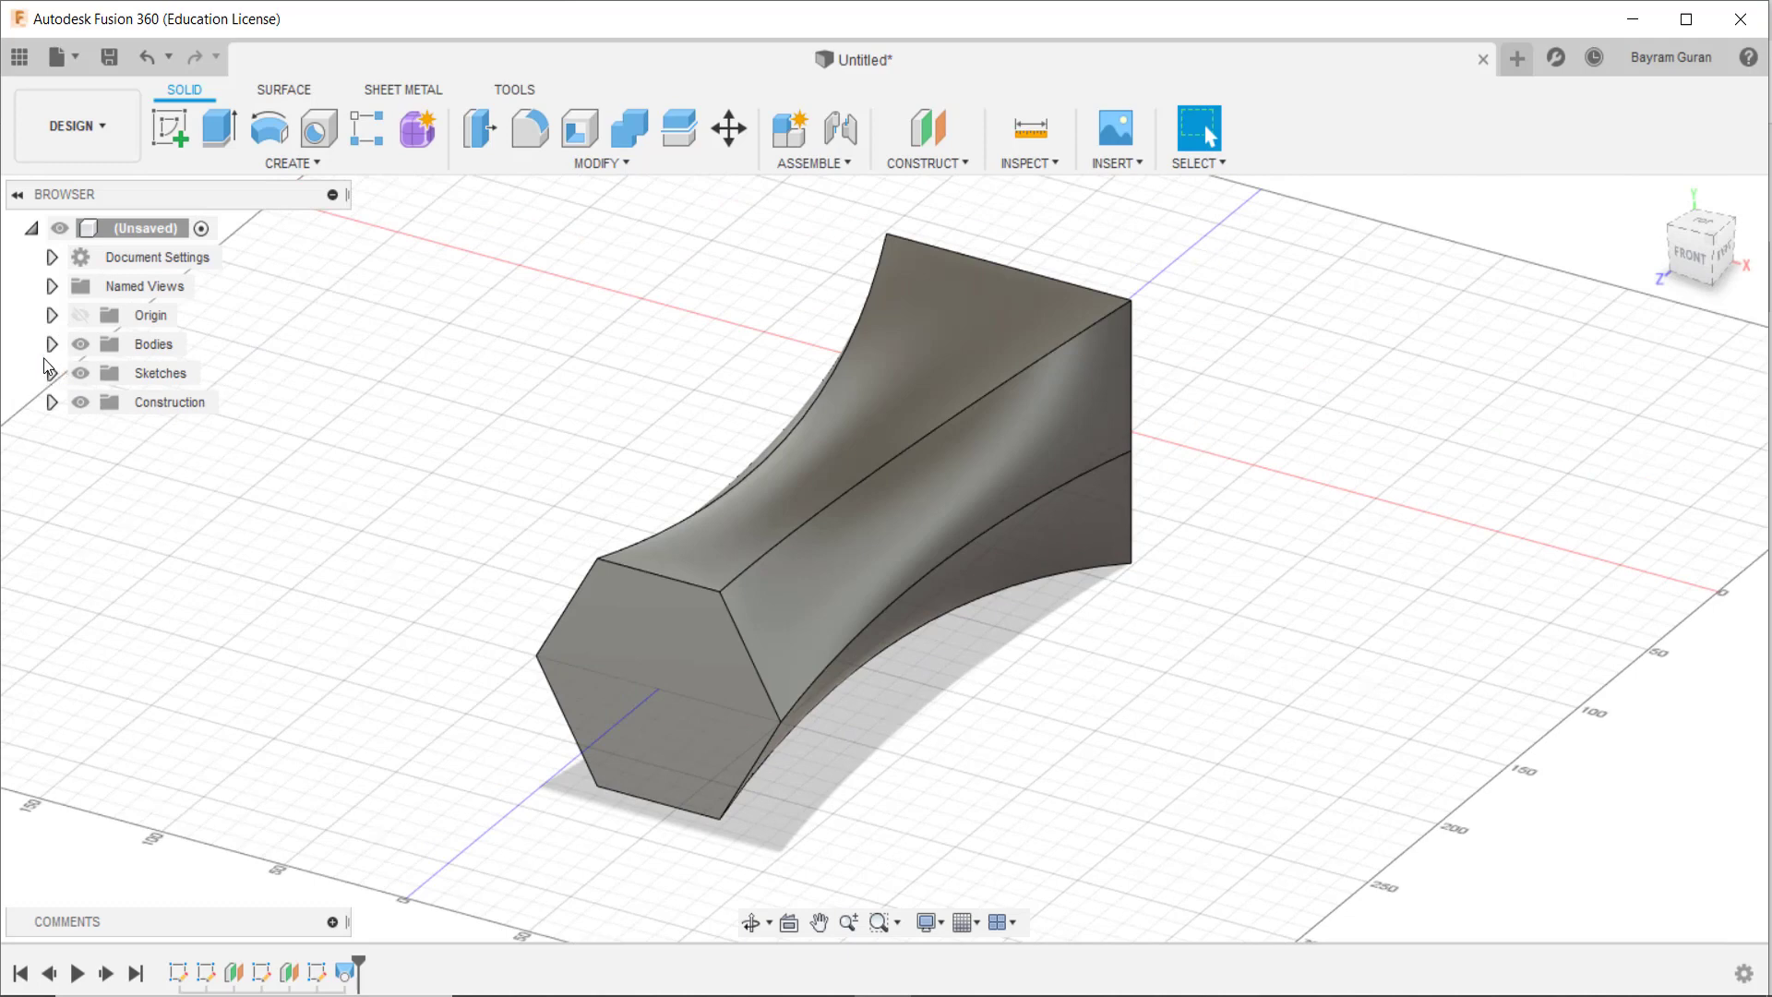
# Step: Start a new loft and expand the Bodies and Sketches folders in the browser
pyautogui.click(284, 168)
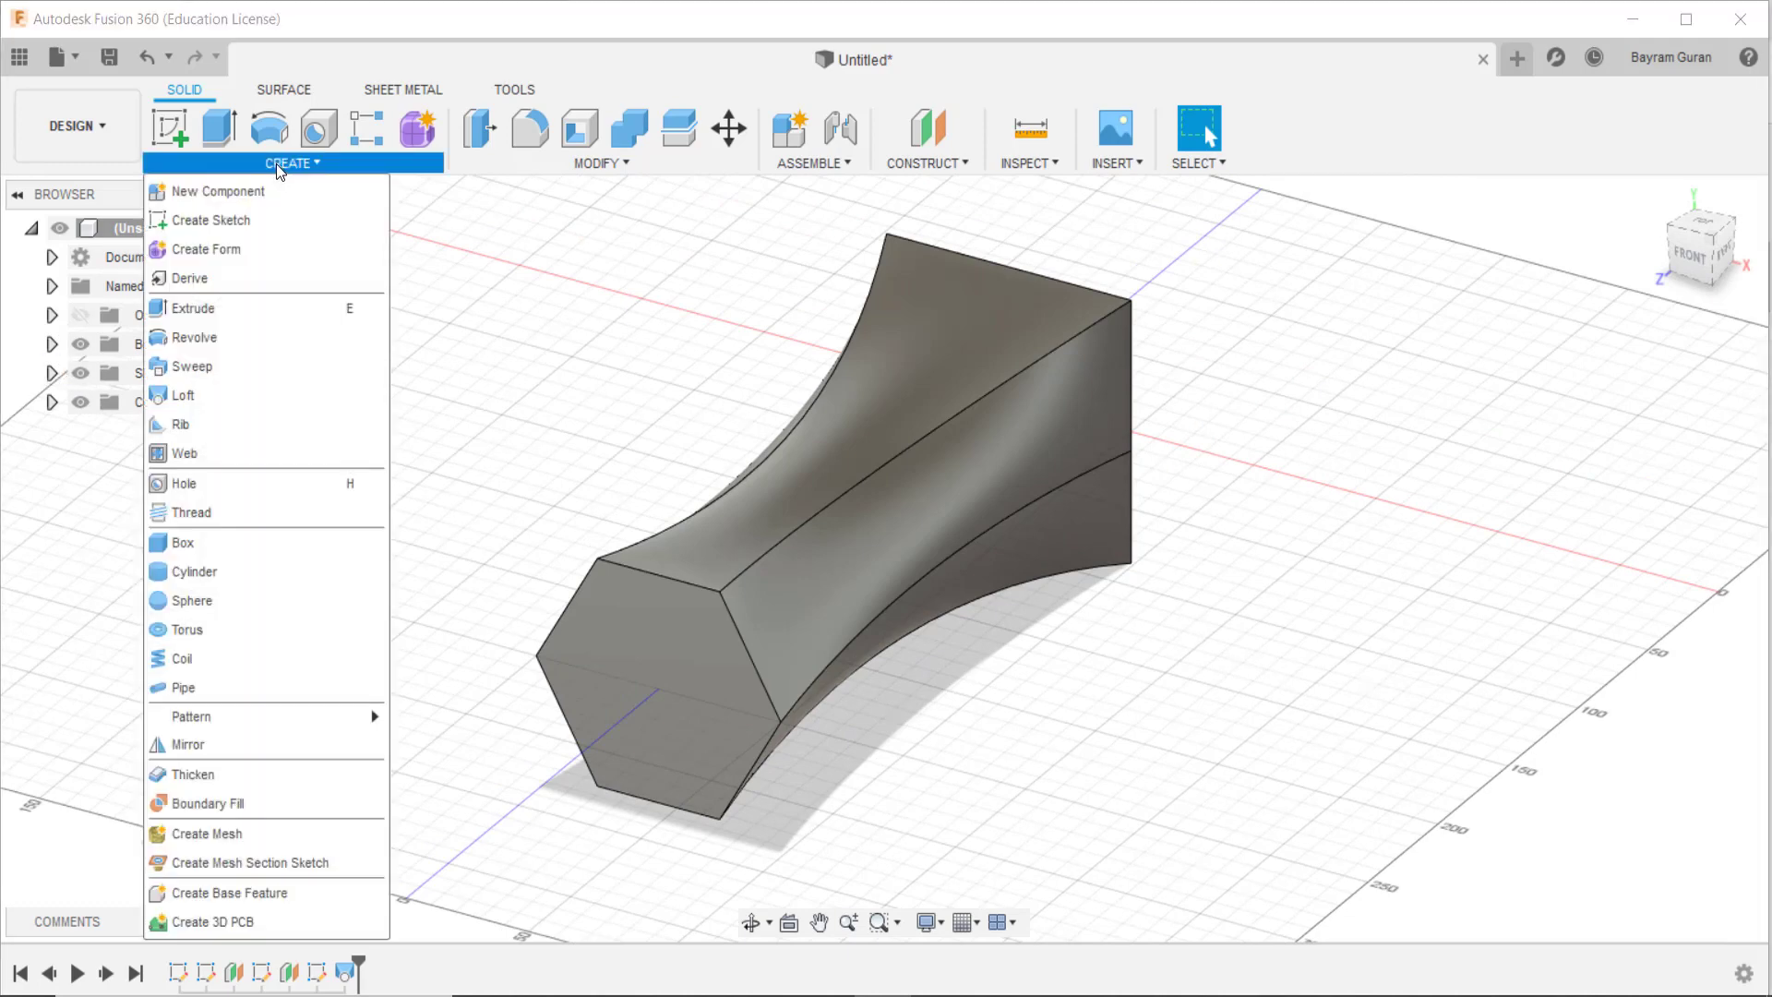
pyautogui.click(175, 396)
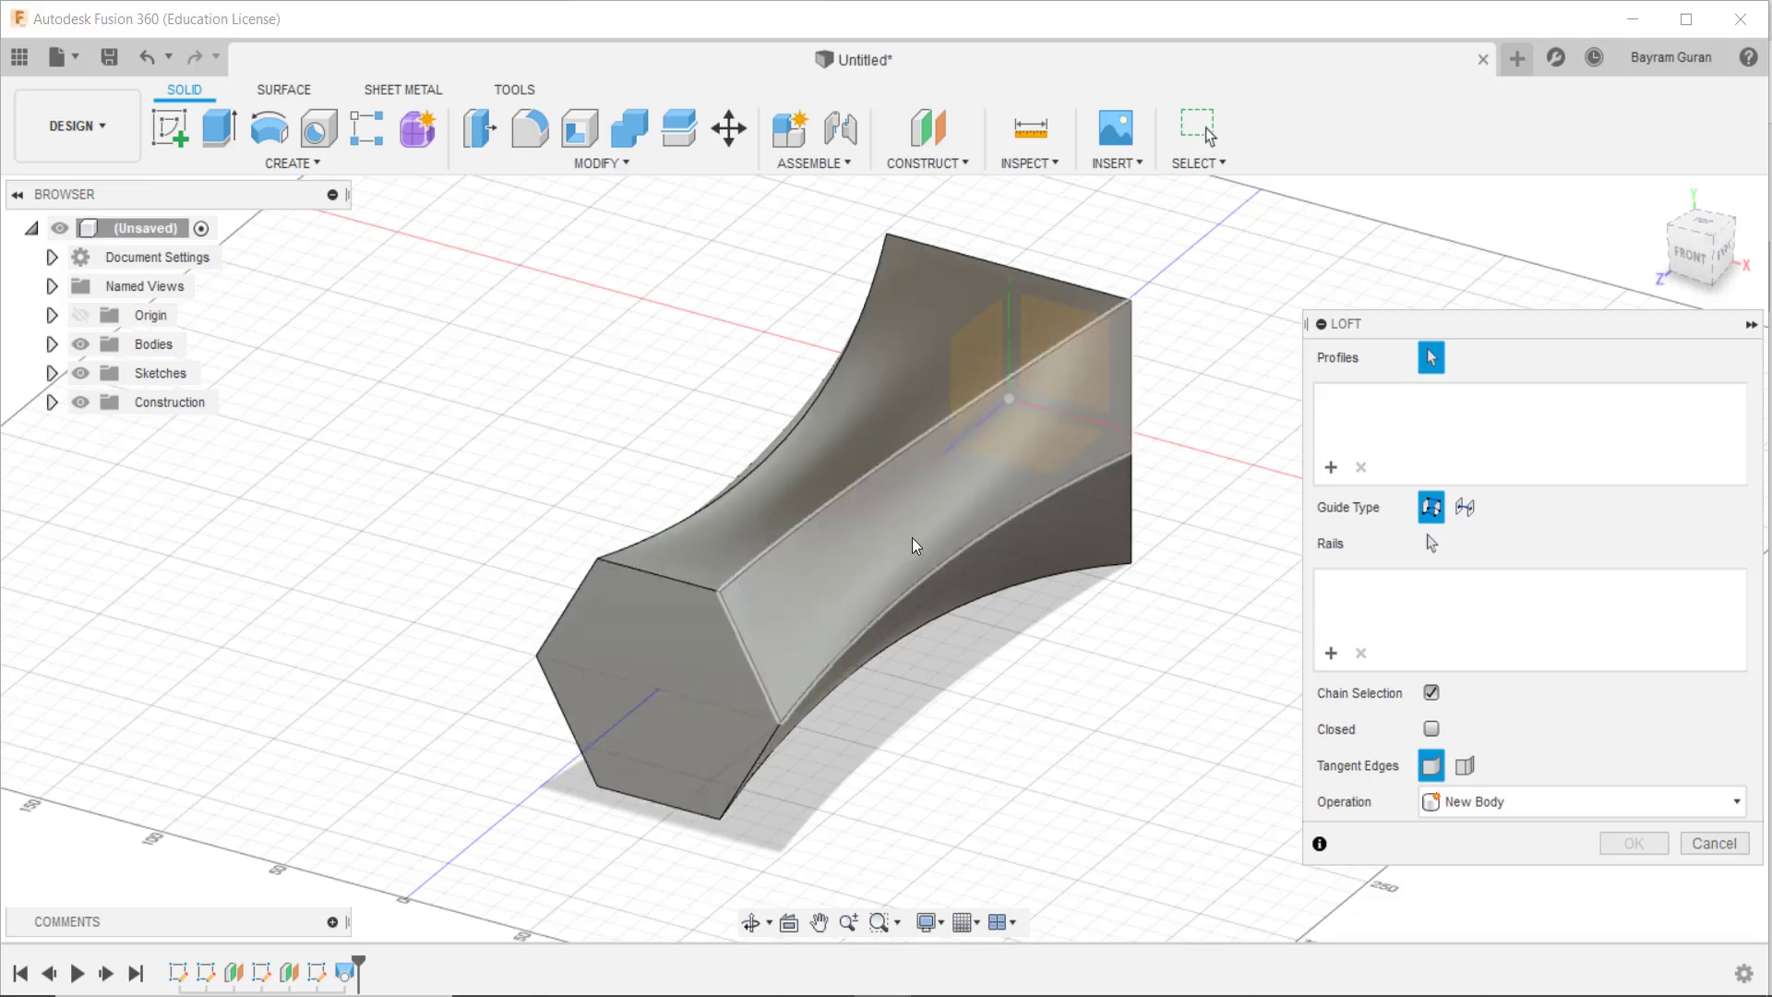
pyautogui.click(52, 344)
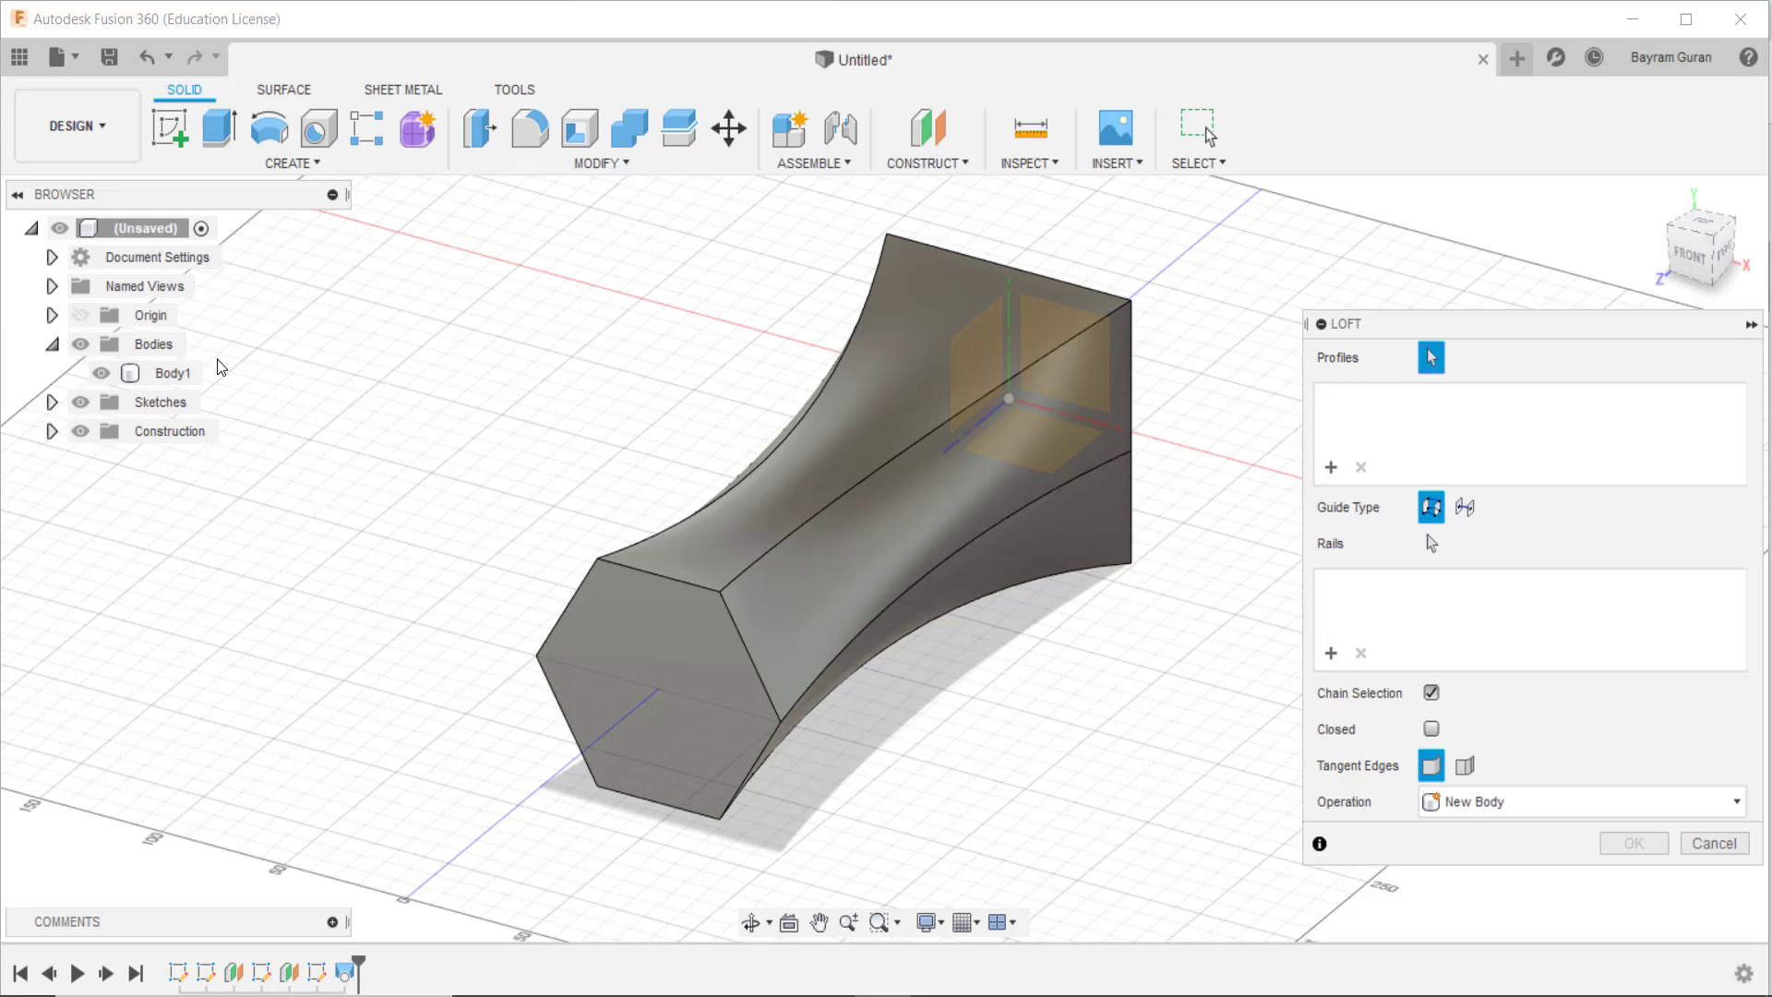
pyautogui.click(52, 402)
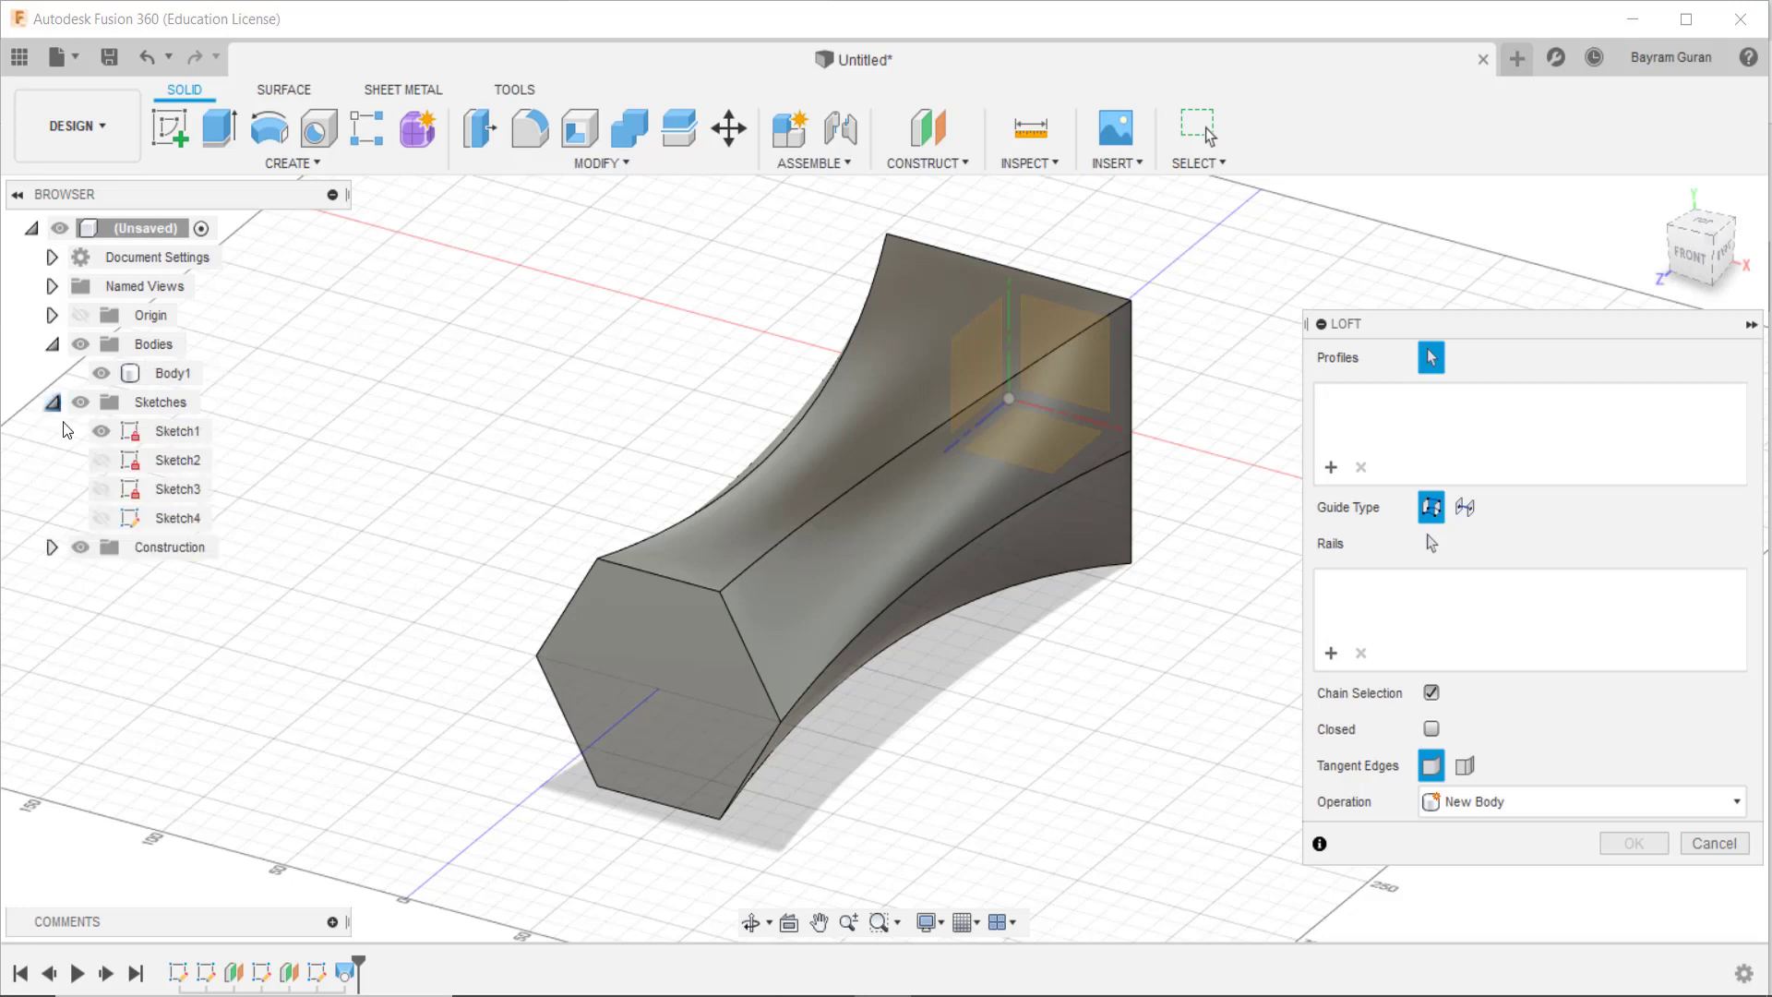
pyautogui.click(52, 548)
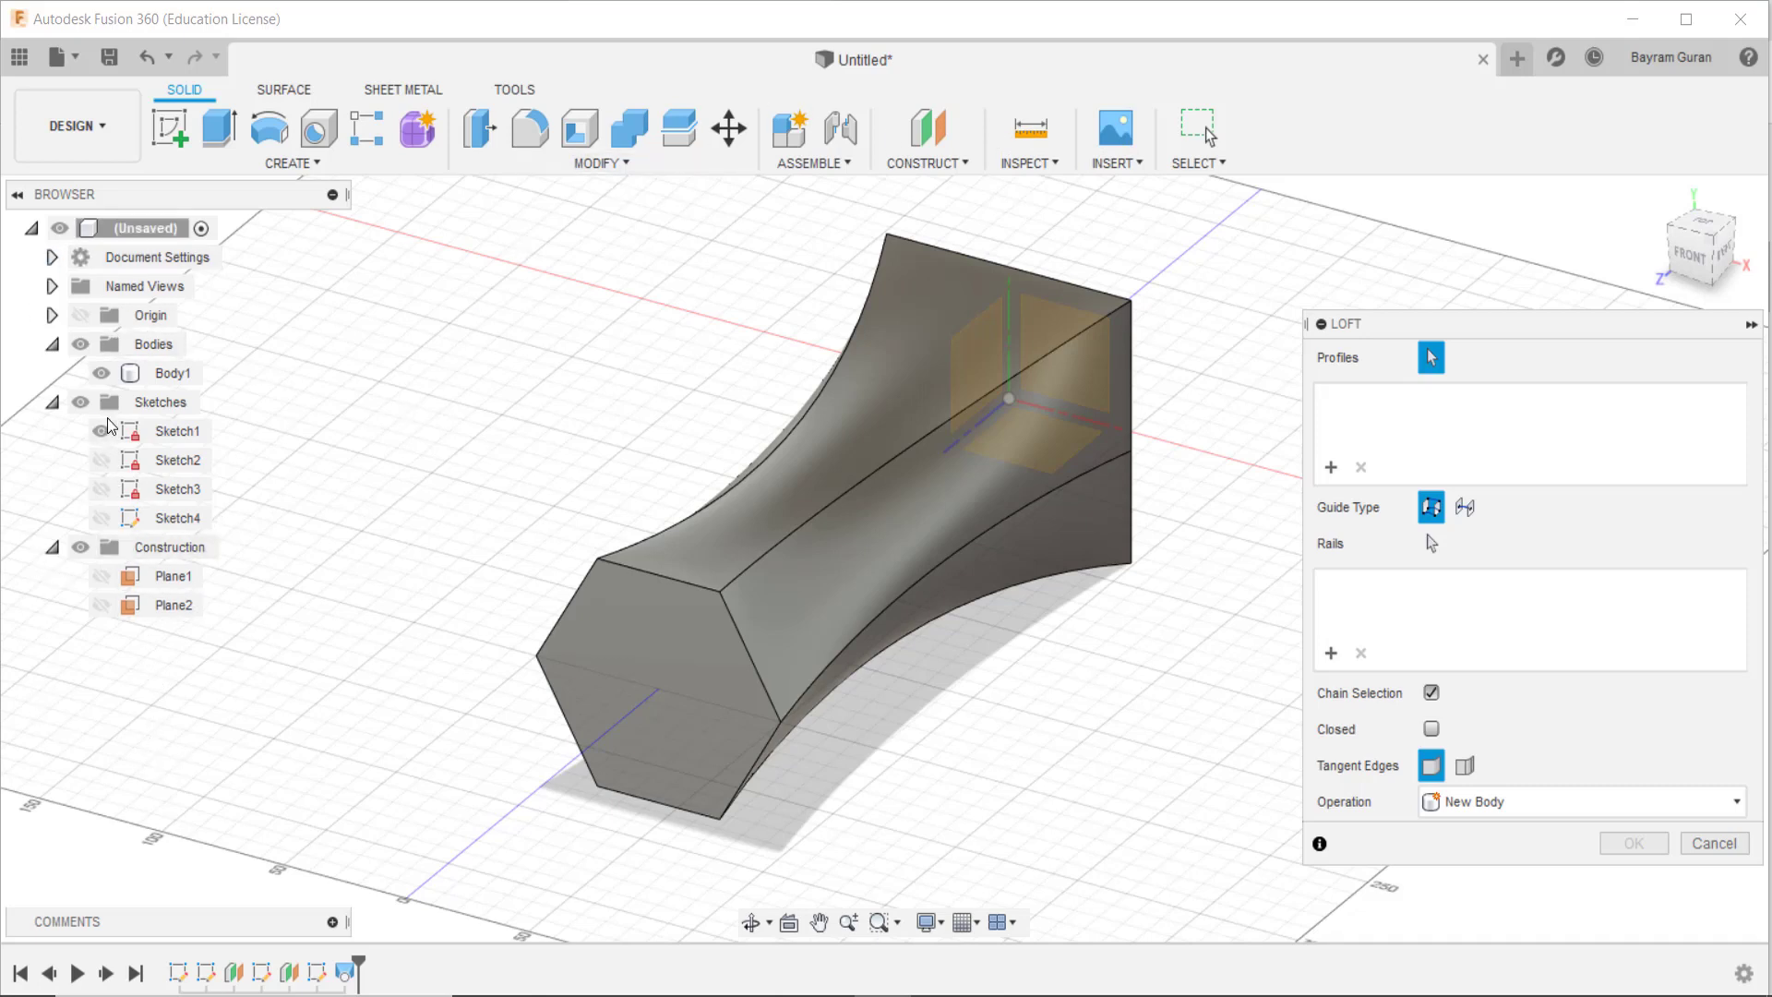
pyautogui.click(52, 546)
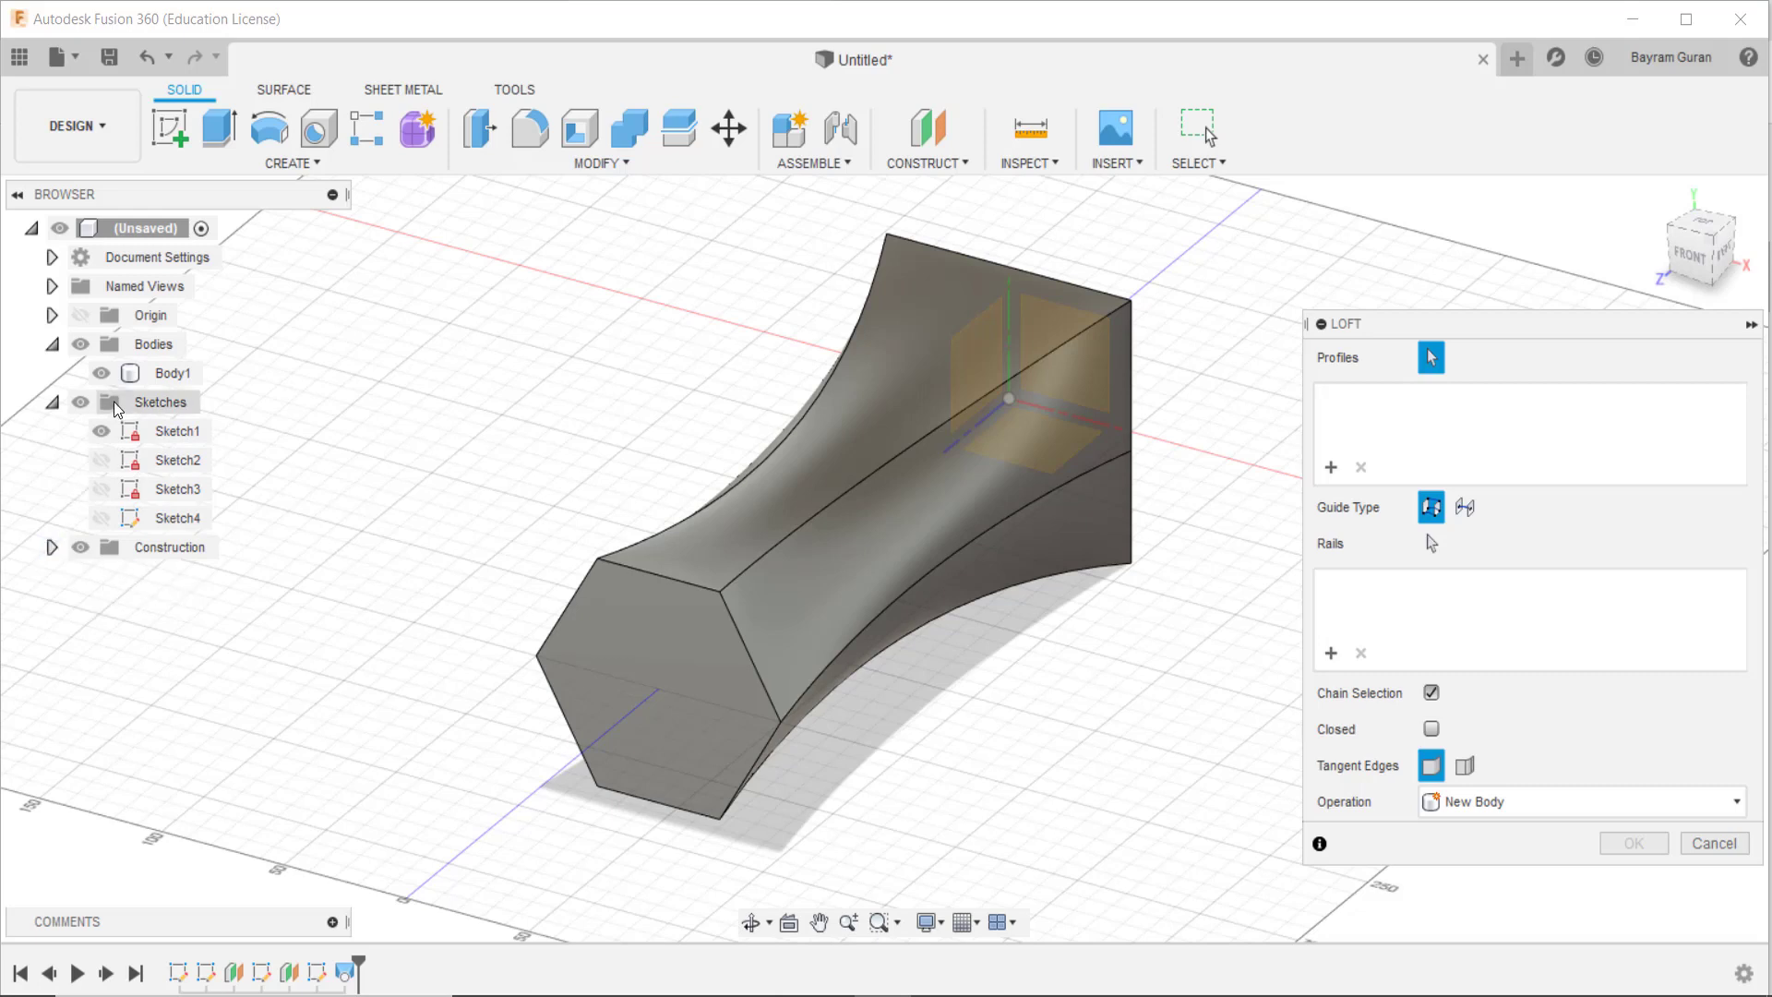
# Step: Show the Sketch2, Sketch3 and Sketch4 profiles and hide Body1
pyautogui.click(102, 373)
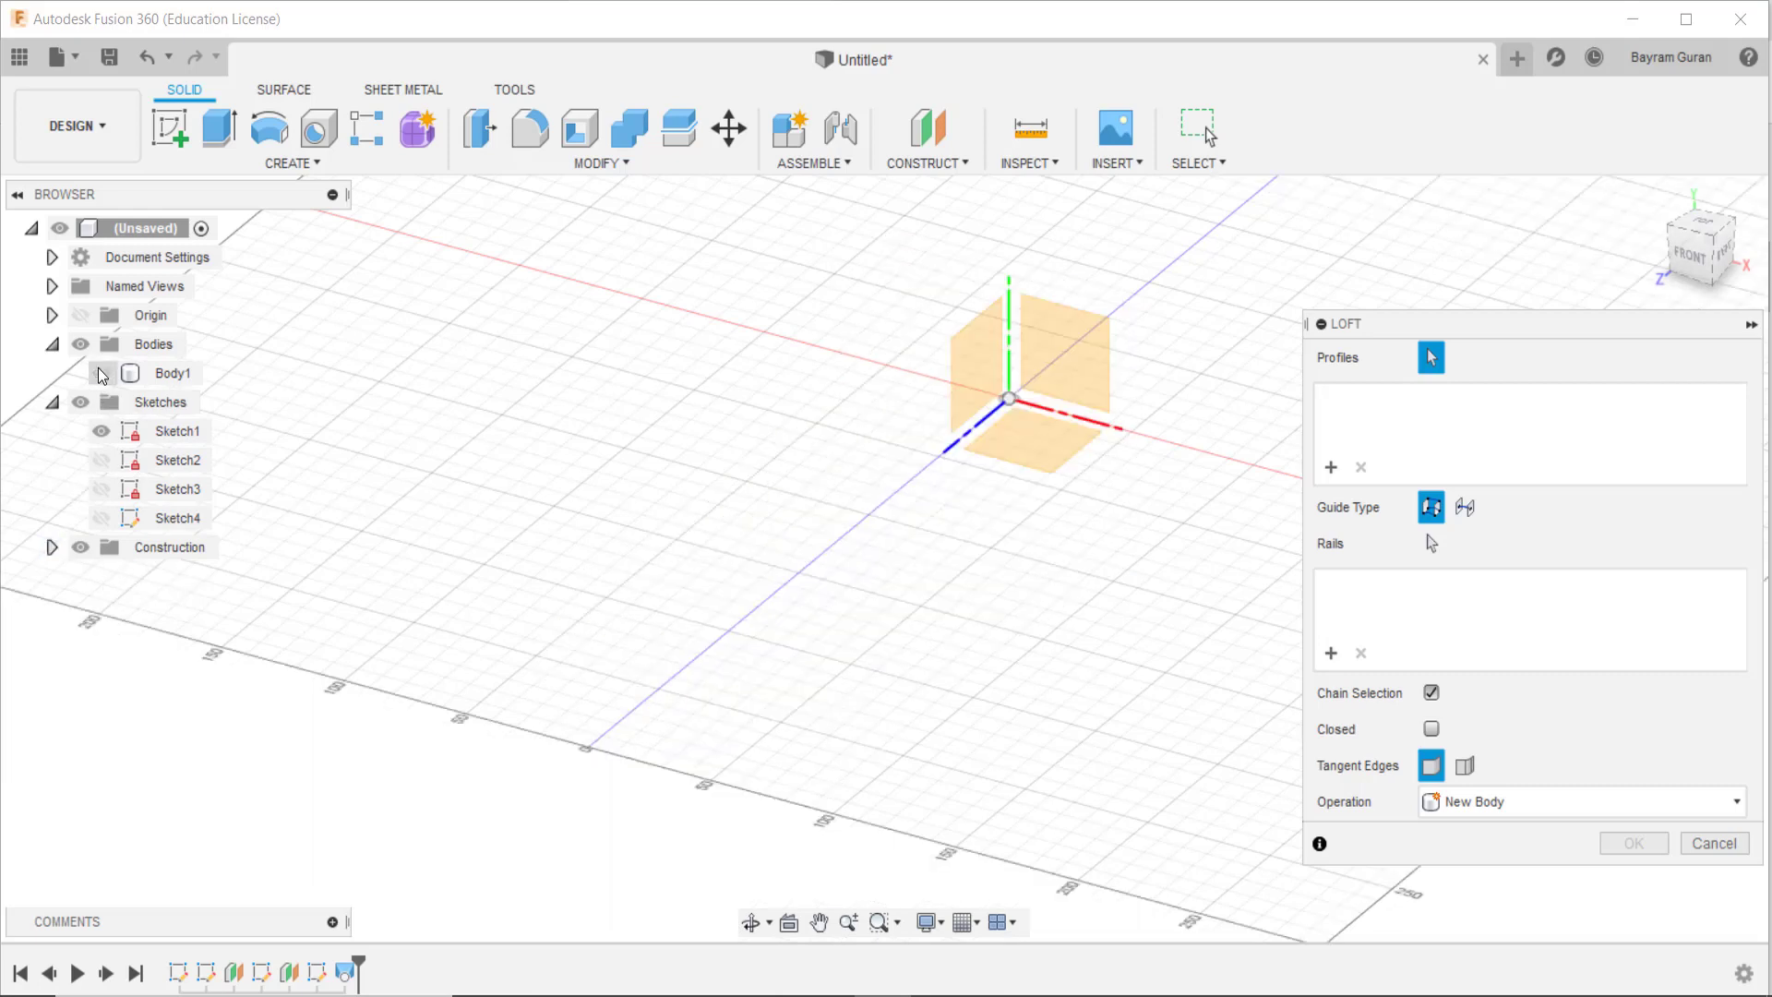
pyautogui.click(102, 374)
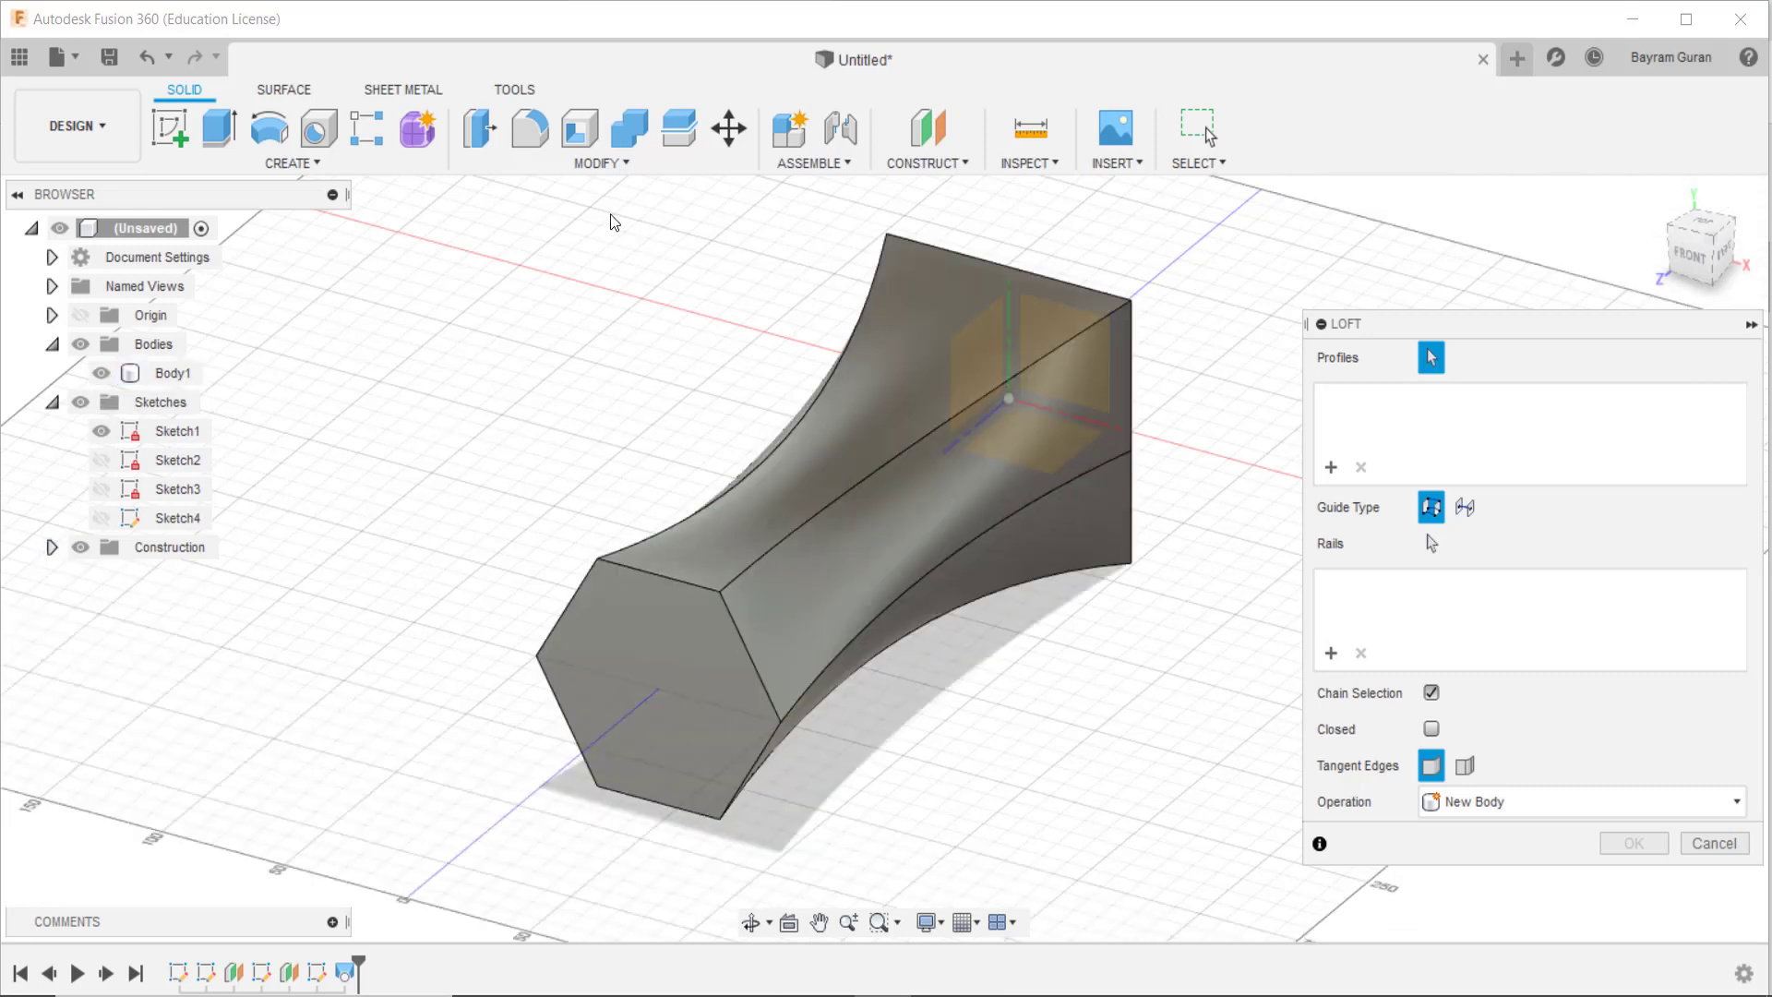
pyautogui.moveTo(631, 420); pyautogui.dragTo(657, 334, button='middle')
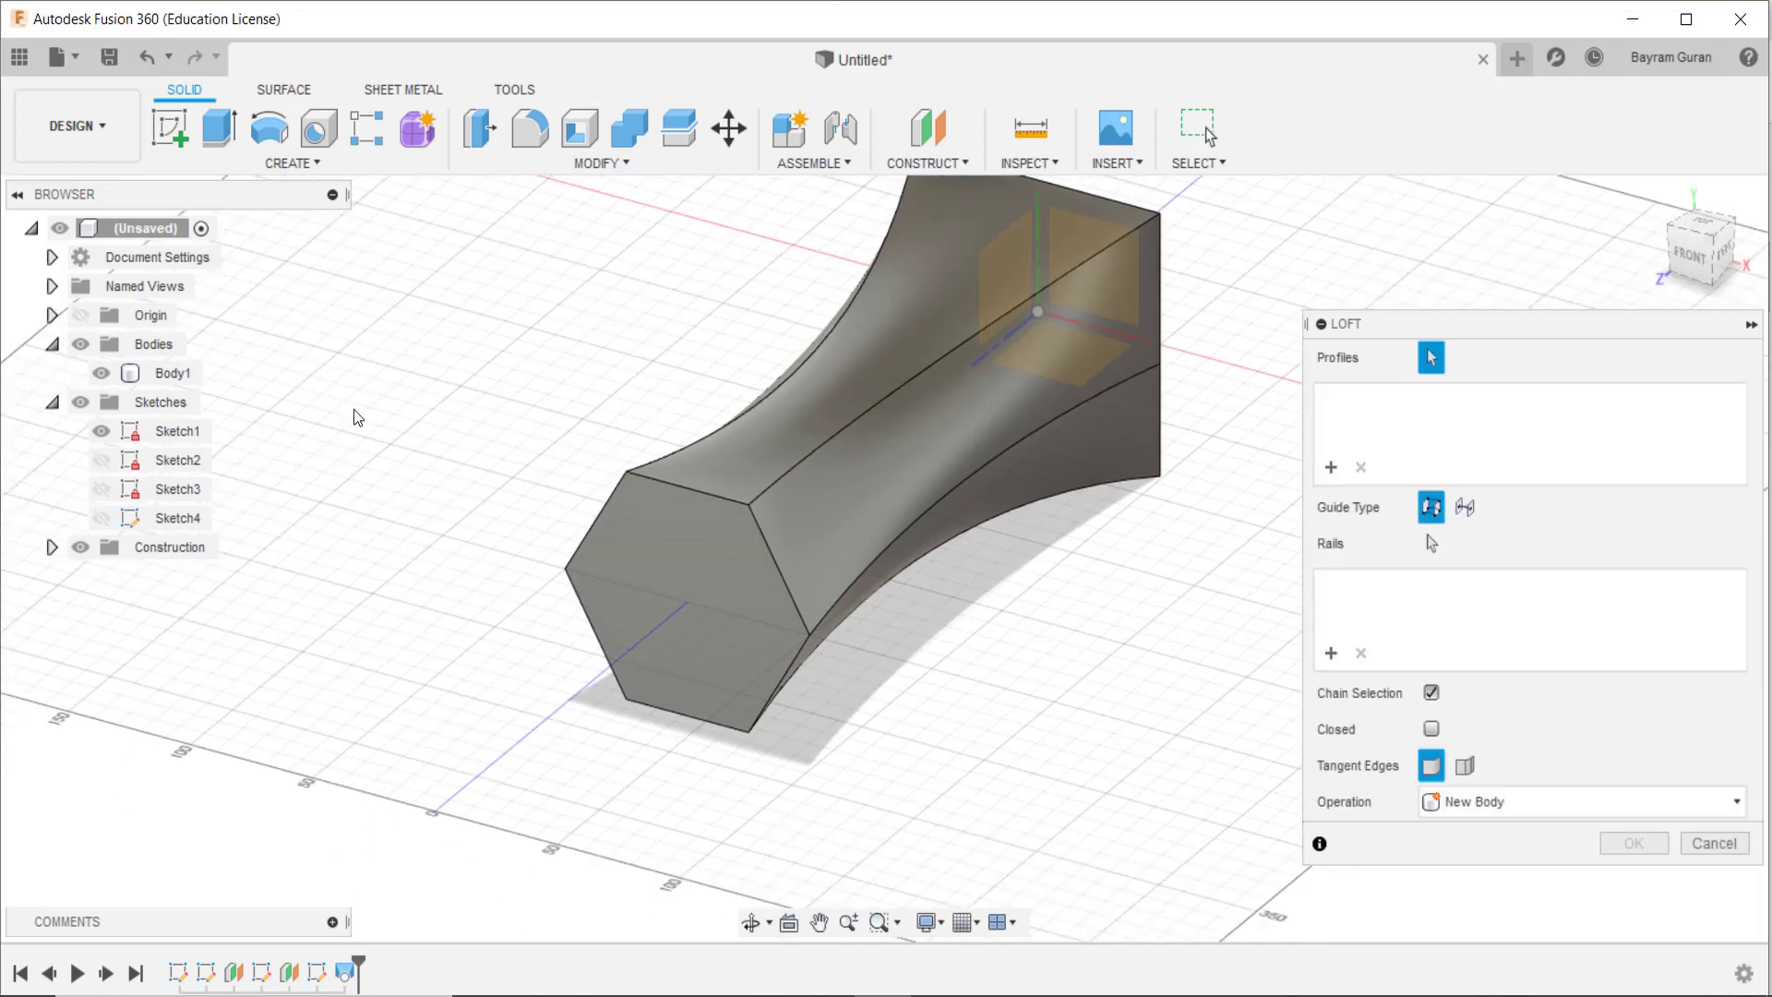
pyautogui.click(106, 465)
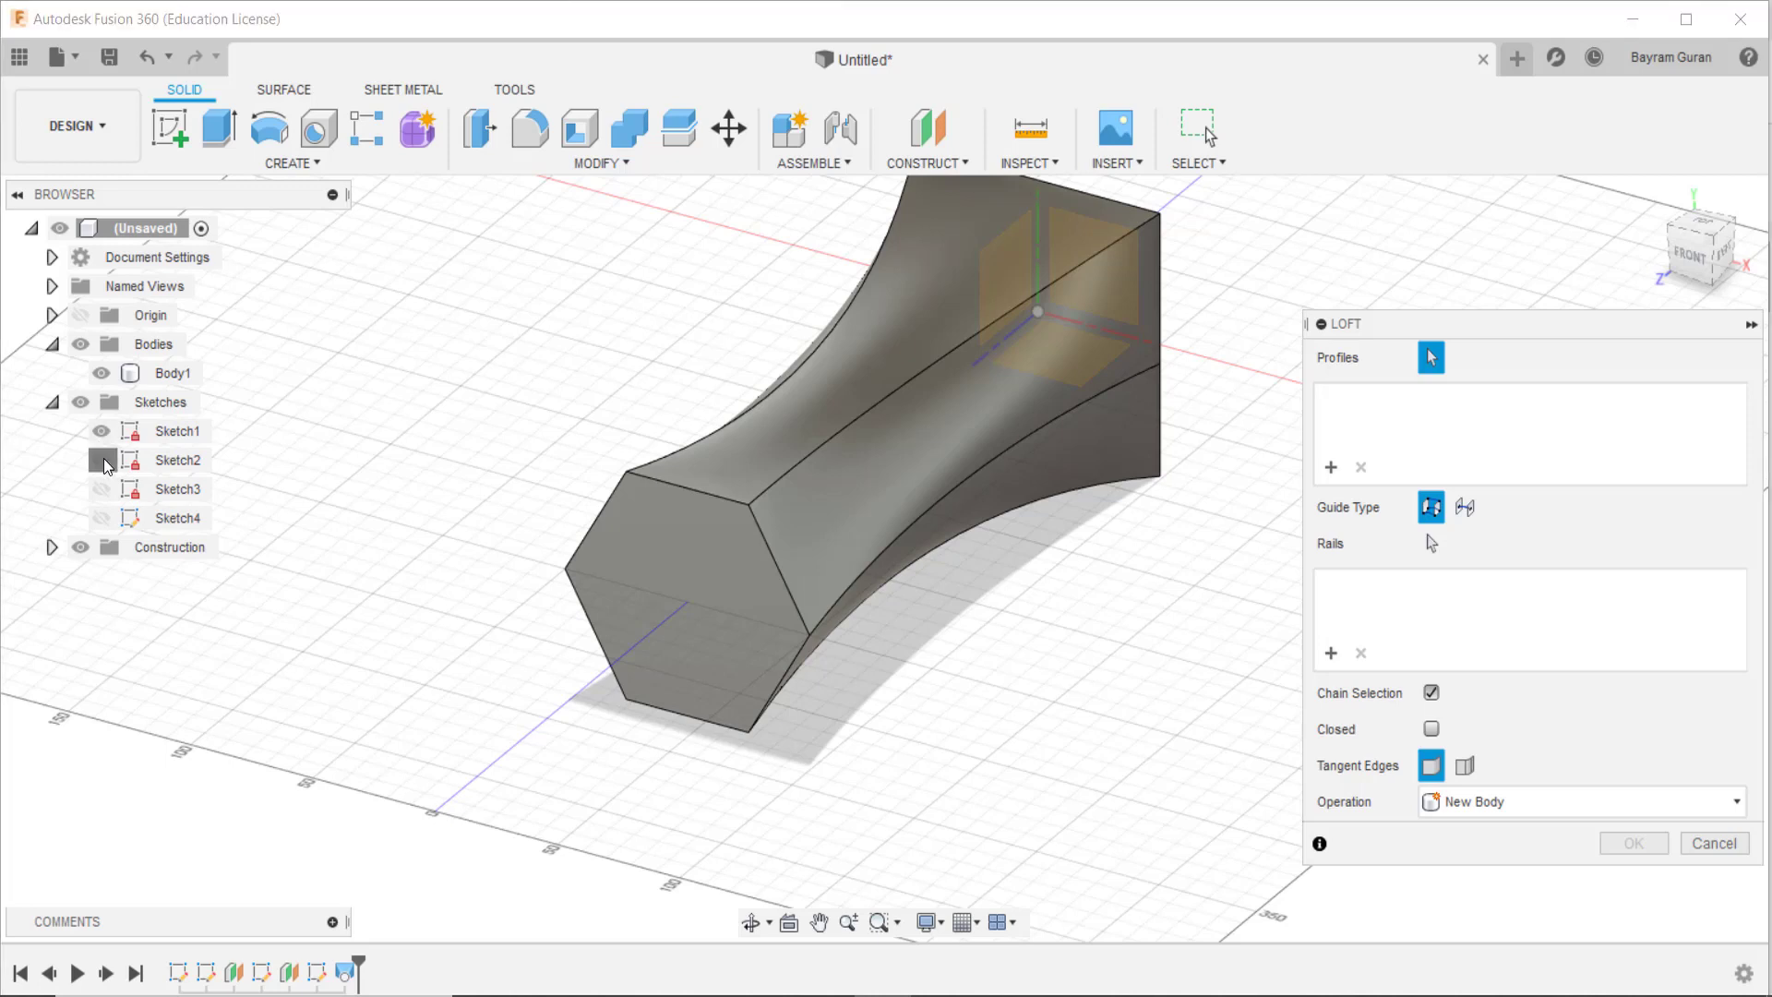
pyautogui.click(104, 490)
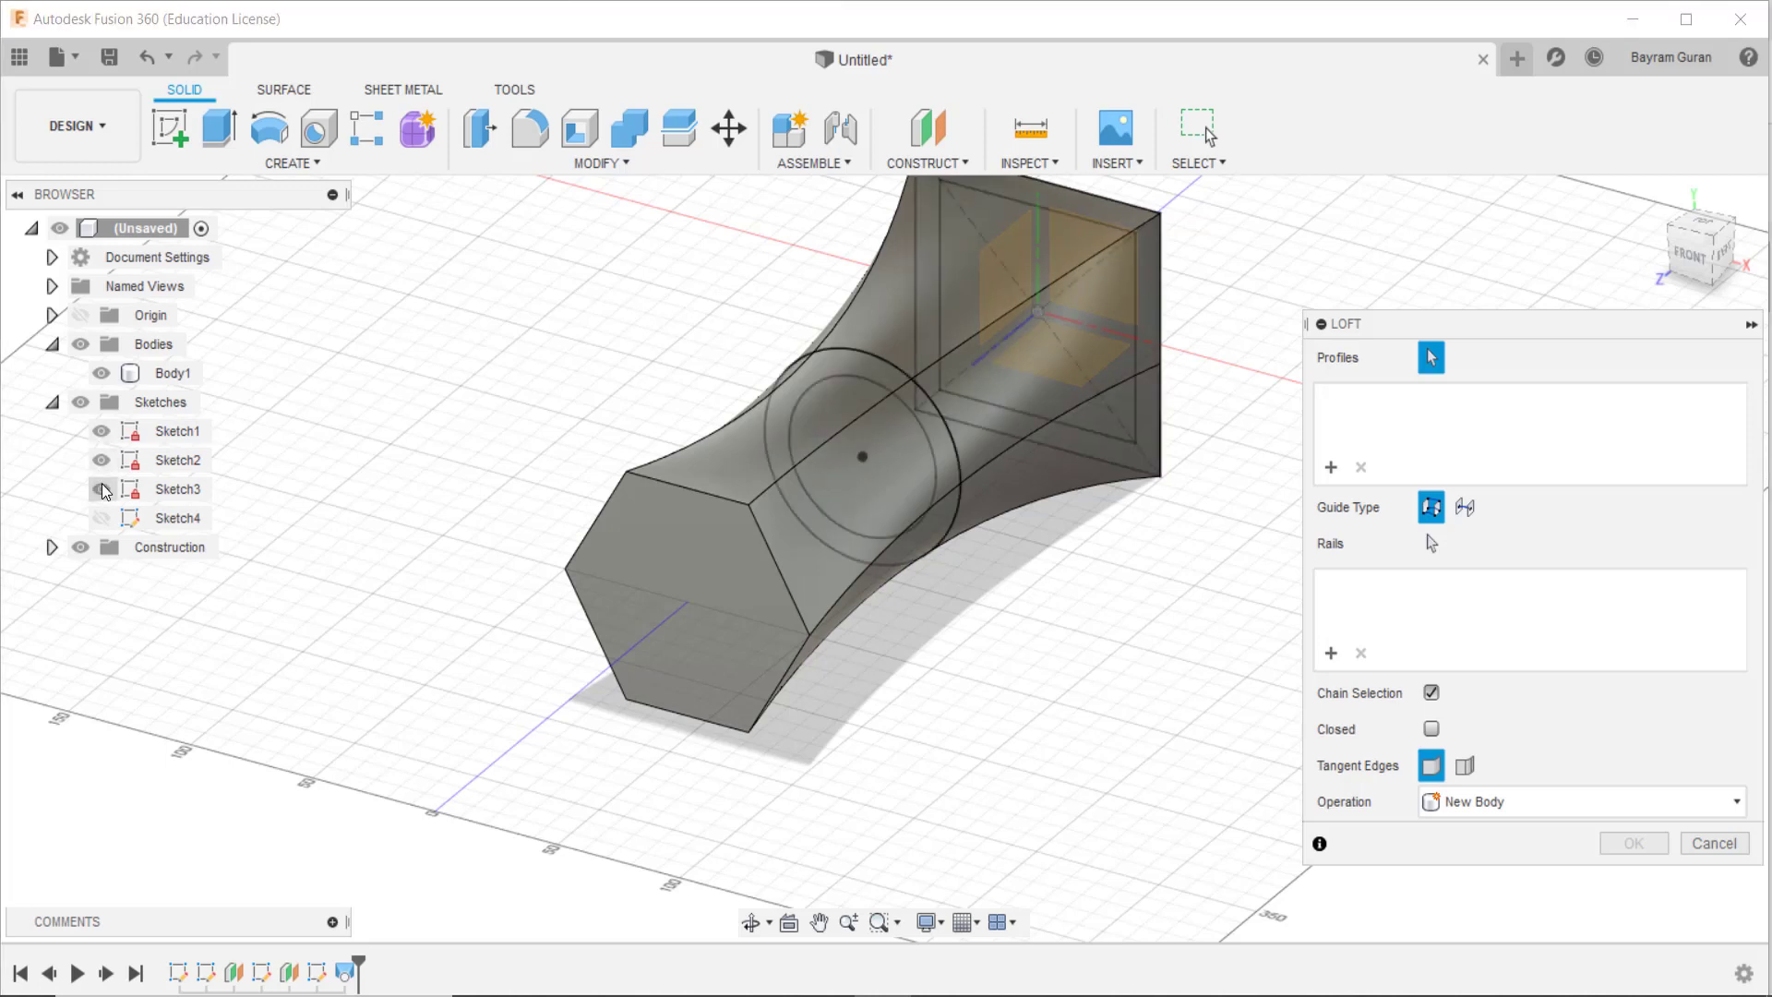
pyautogui.click(108, 518)
pyautogui.moveTo(997, 433); pyautogui.dragTo(914, 522, button='middle')
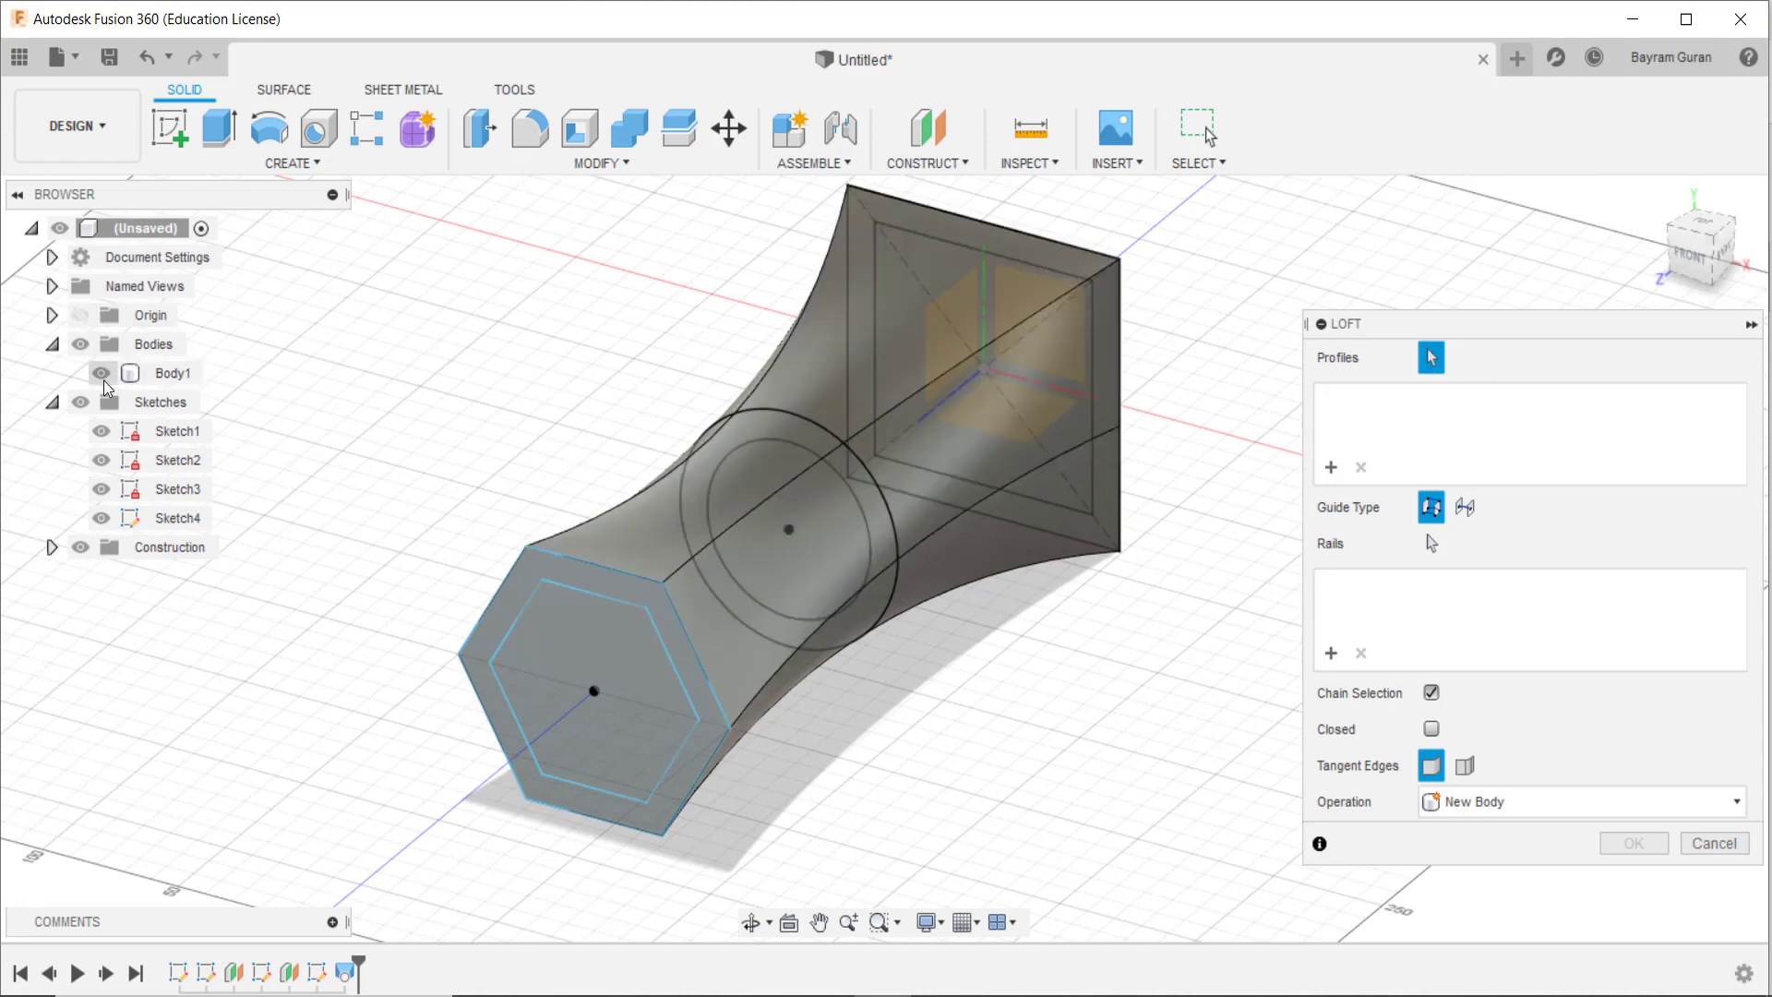
pyautogui.click(100, 373)
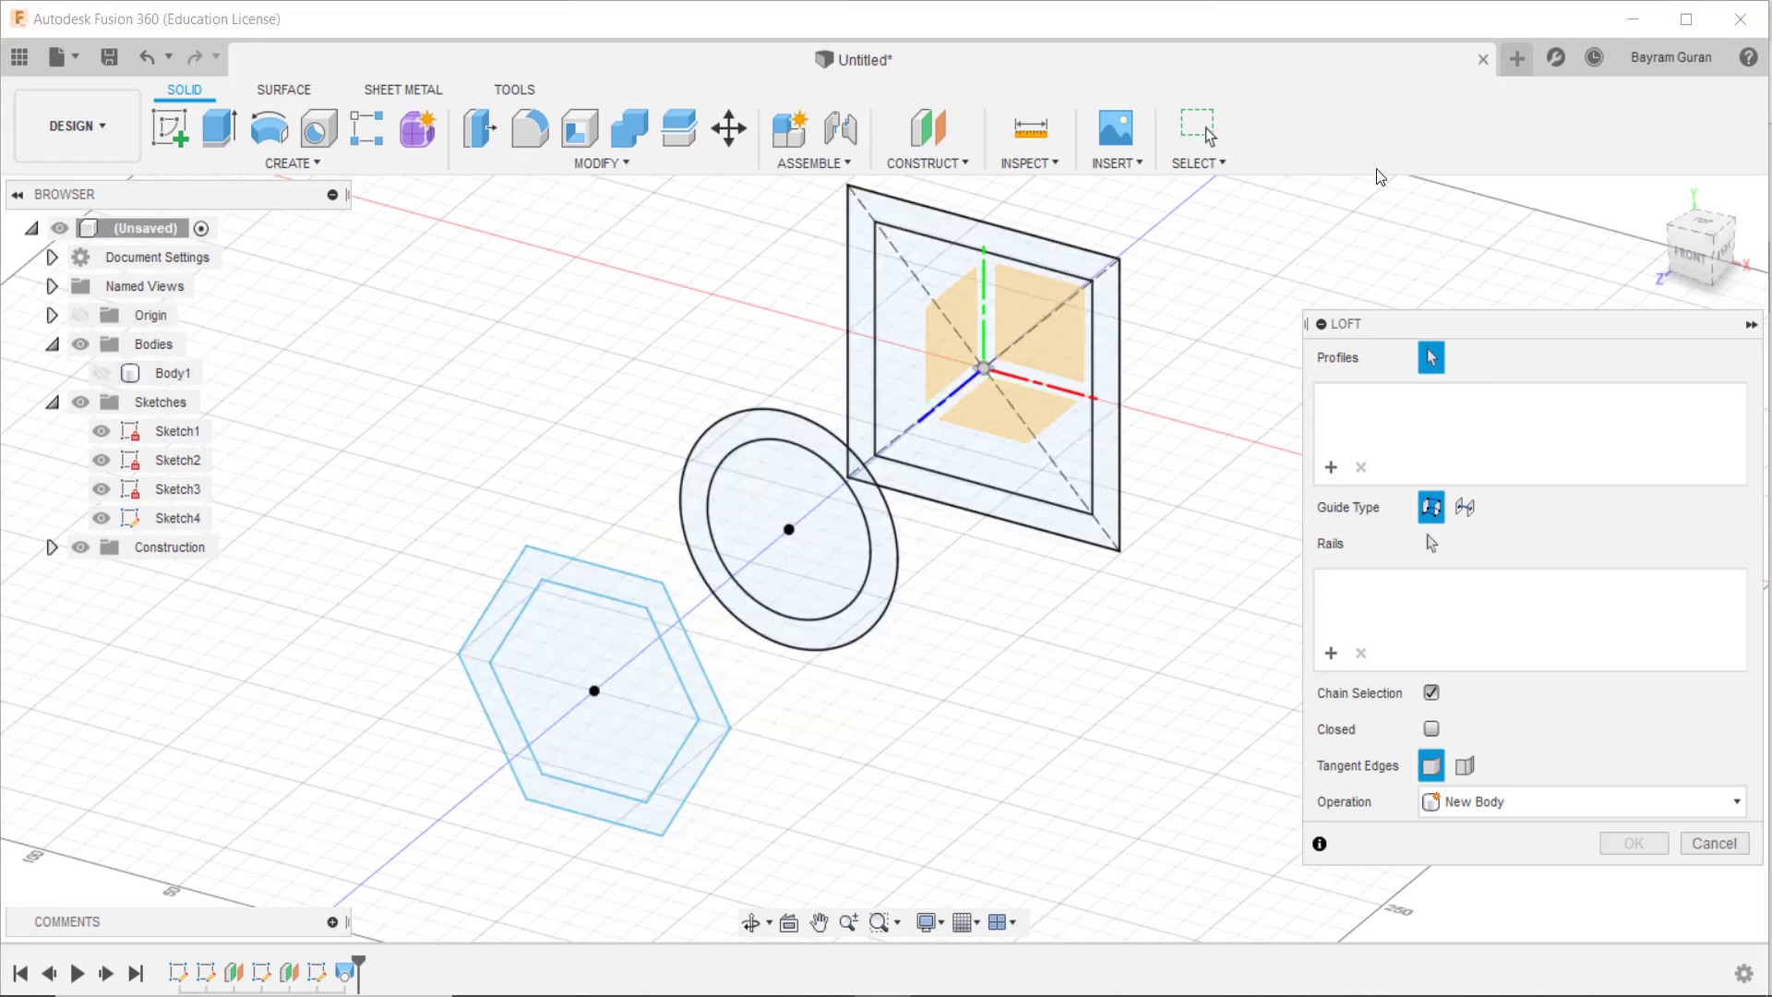
# Step: Select the inner square, circle and hexagon as the loft profiles
pyautogui.click(1088, 348)
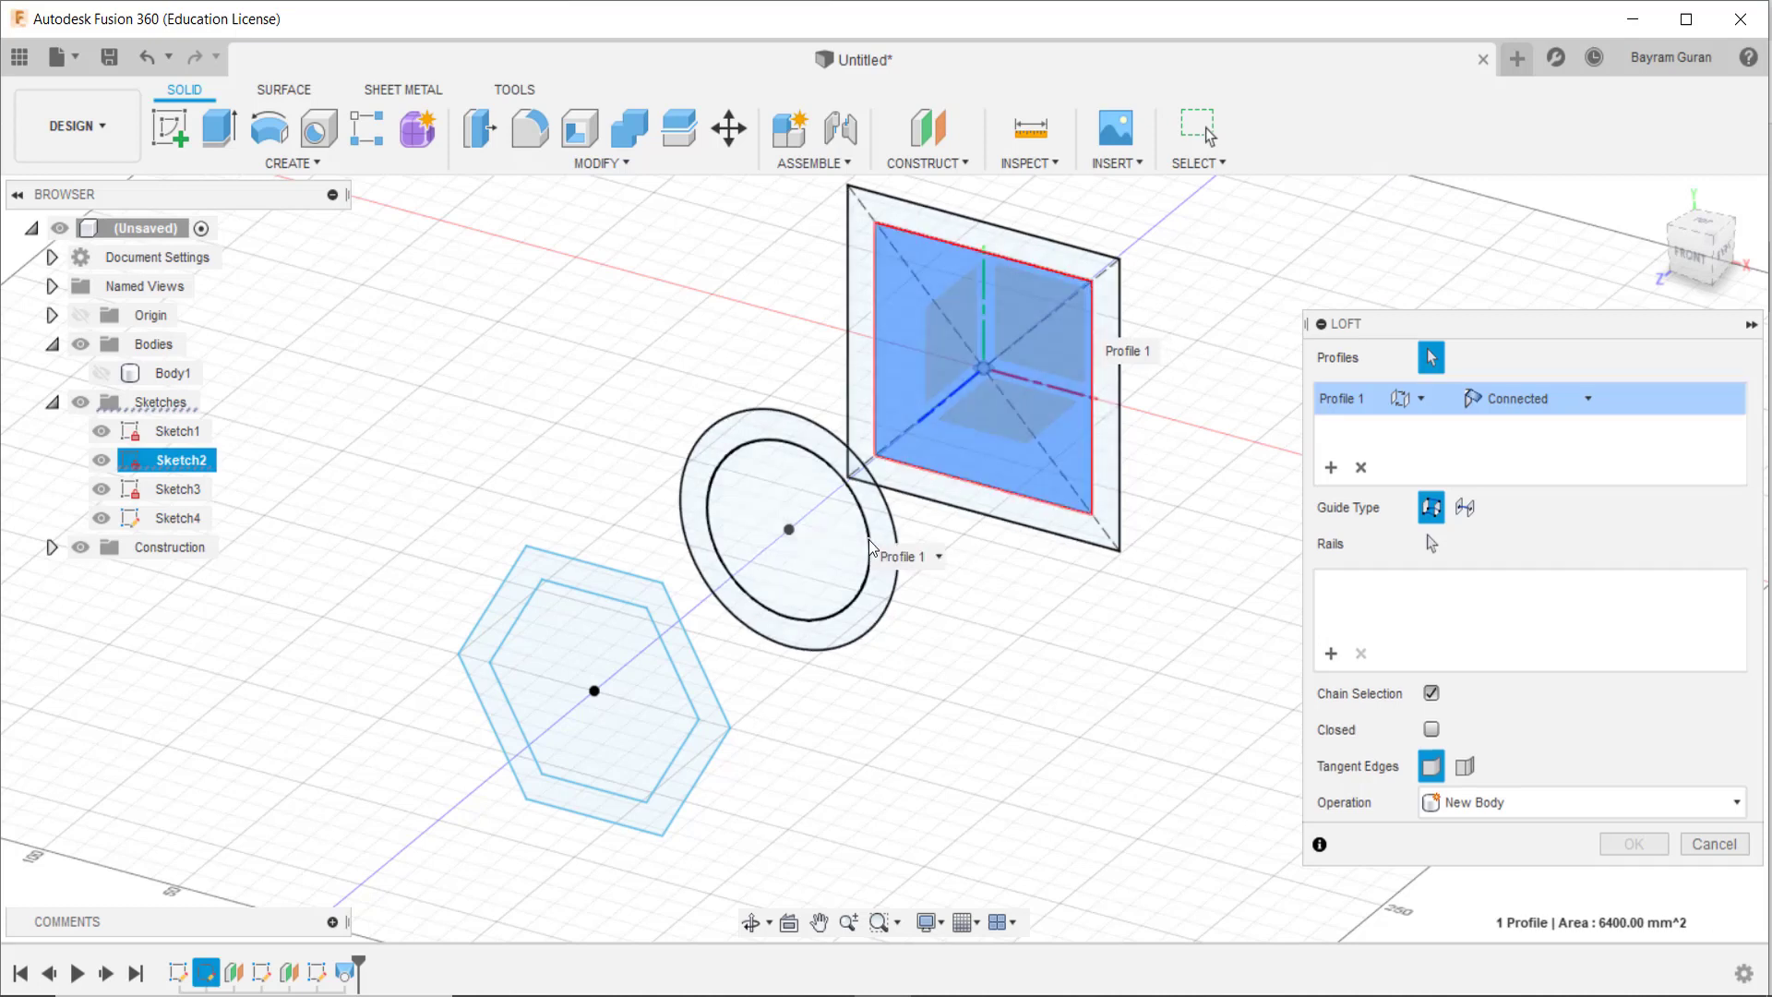
pyautogui.click(822, 563)
pyautogui.click(707, 712)
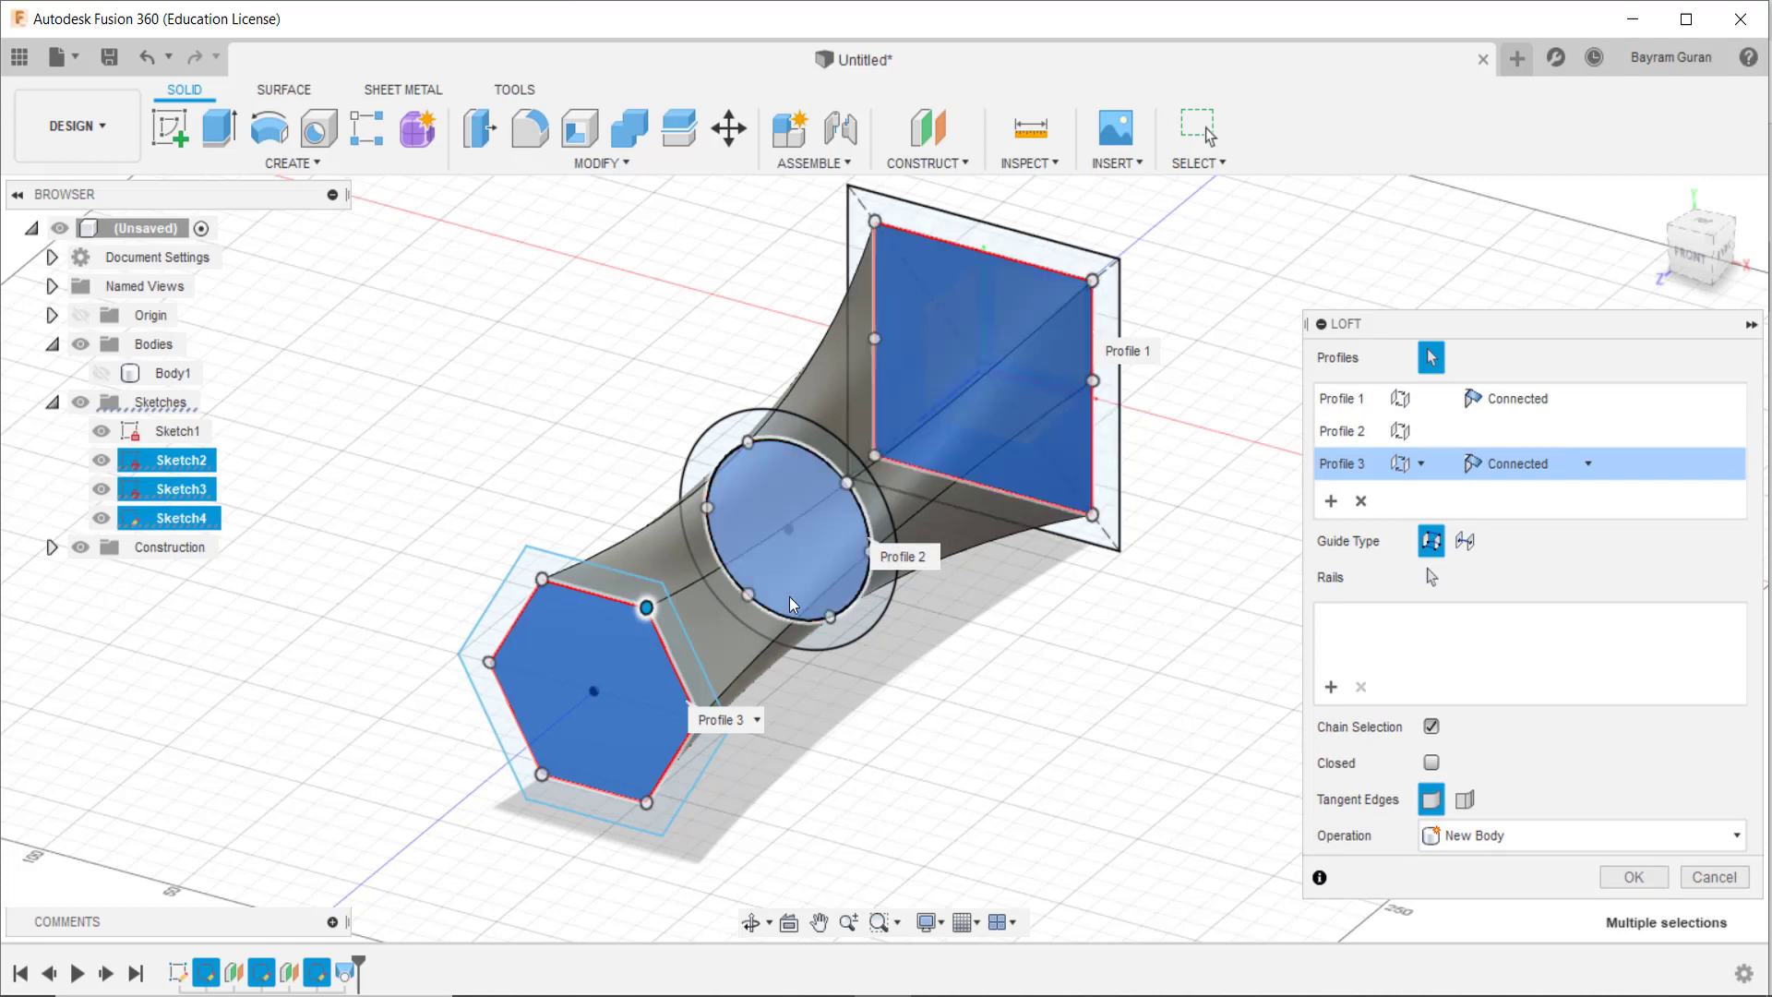
# Step: Set the loft operation to Cut and apply it to hollow the body
pyautogui.click(1518, 842)
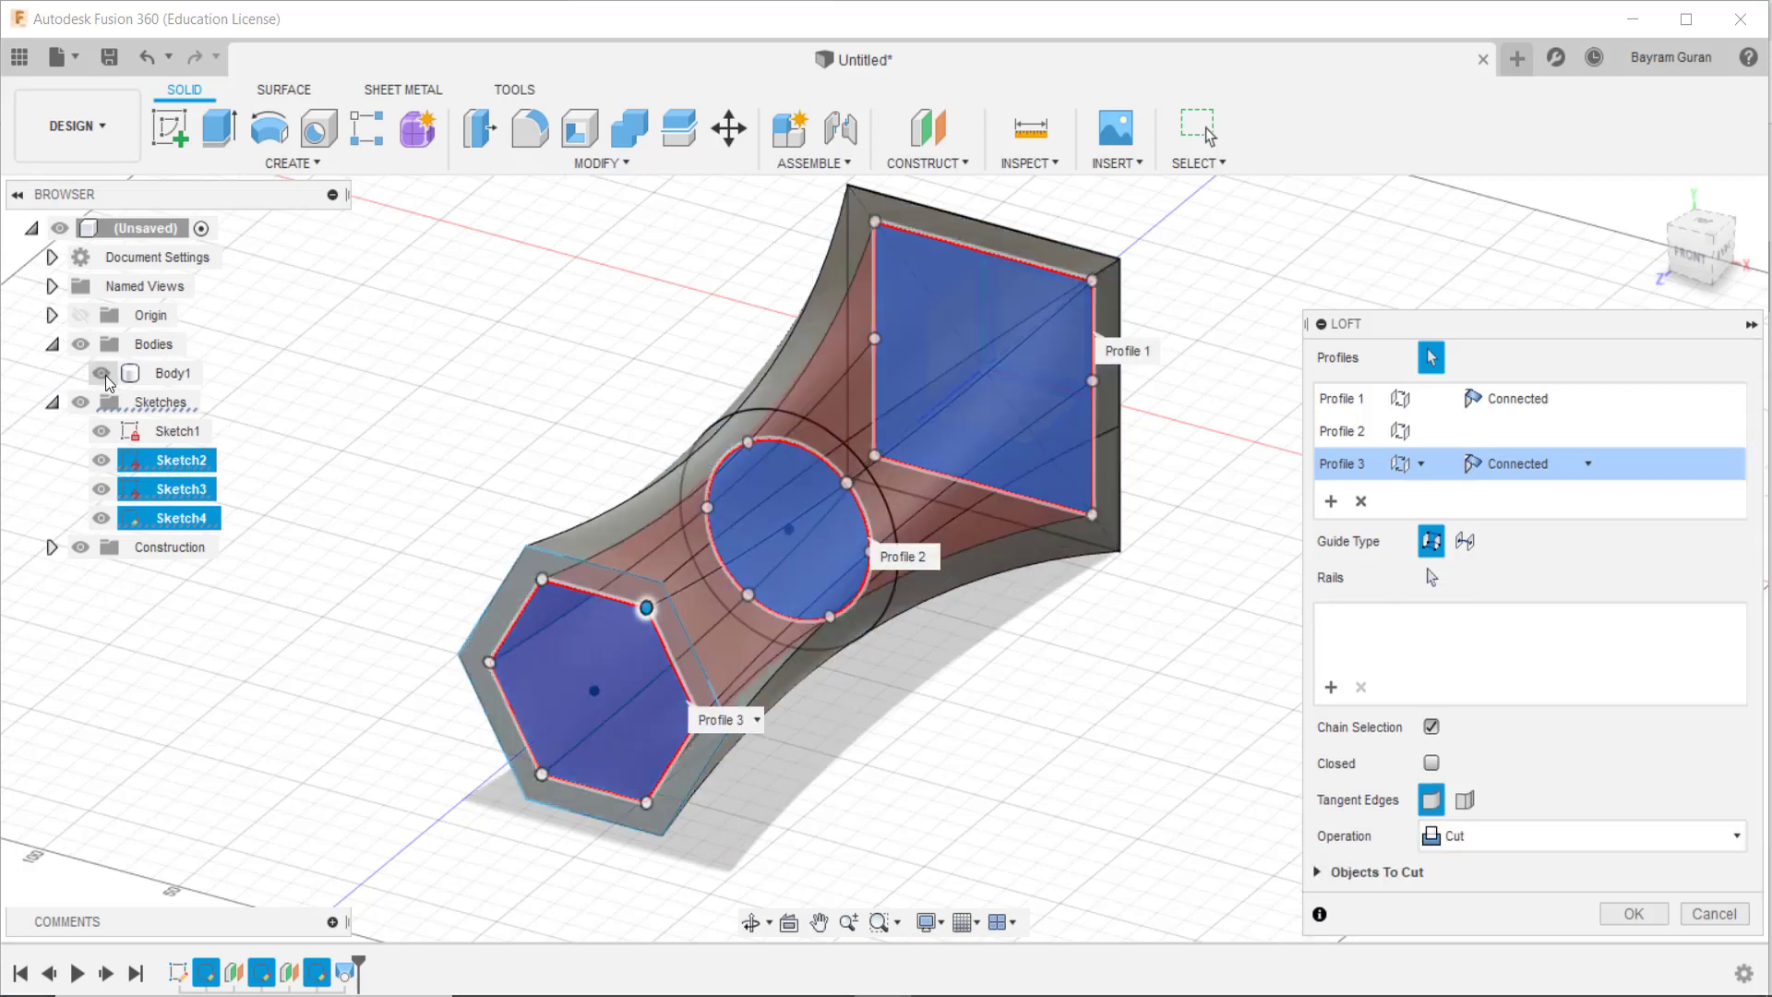
pyautogui.click(1531, 834)
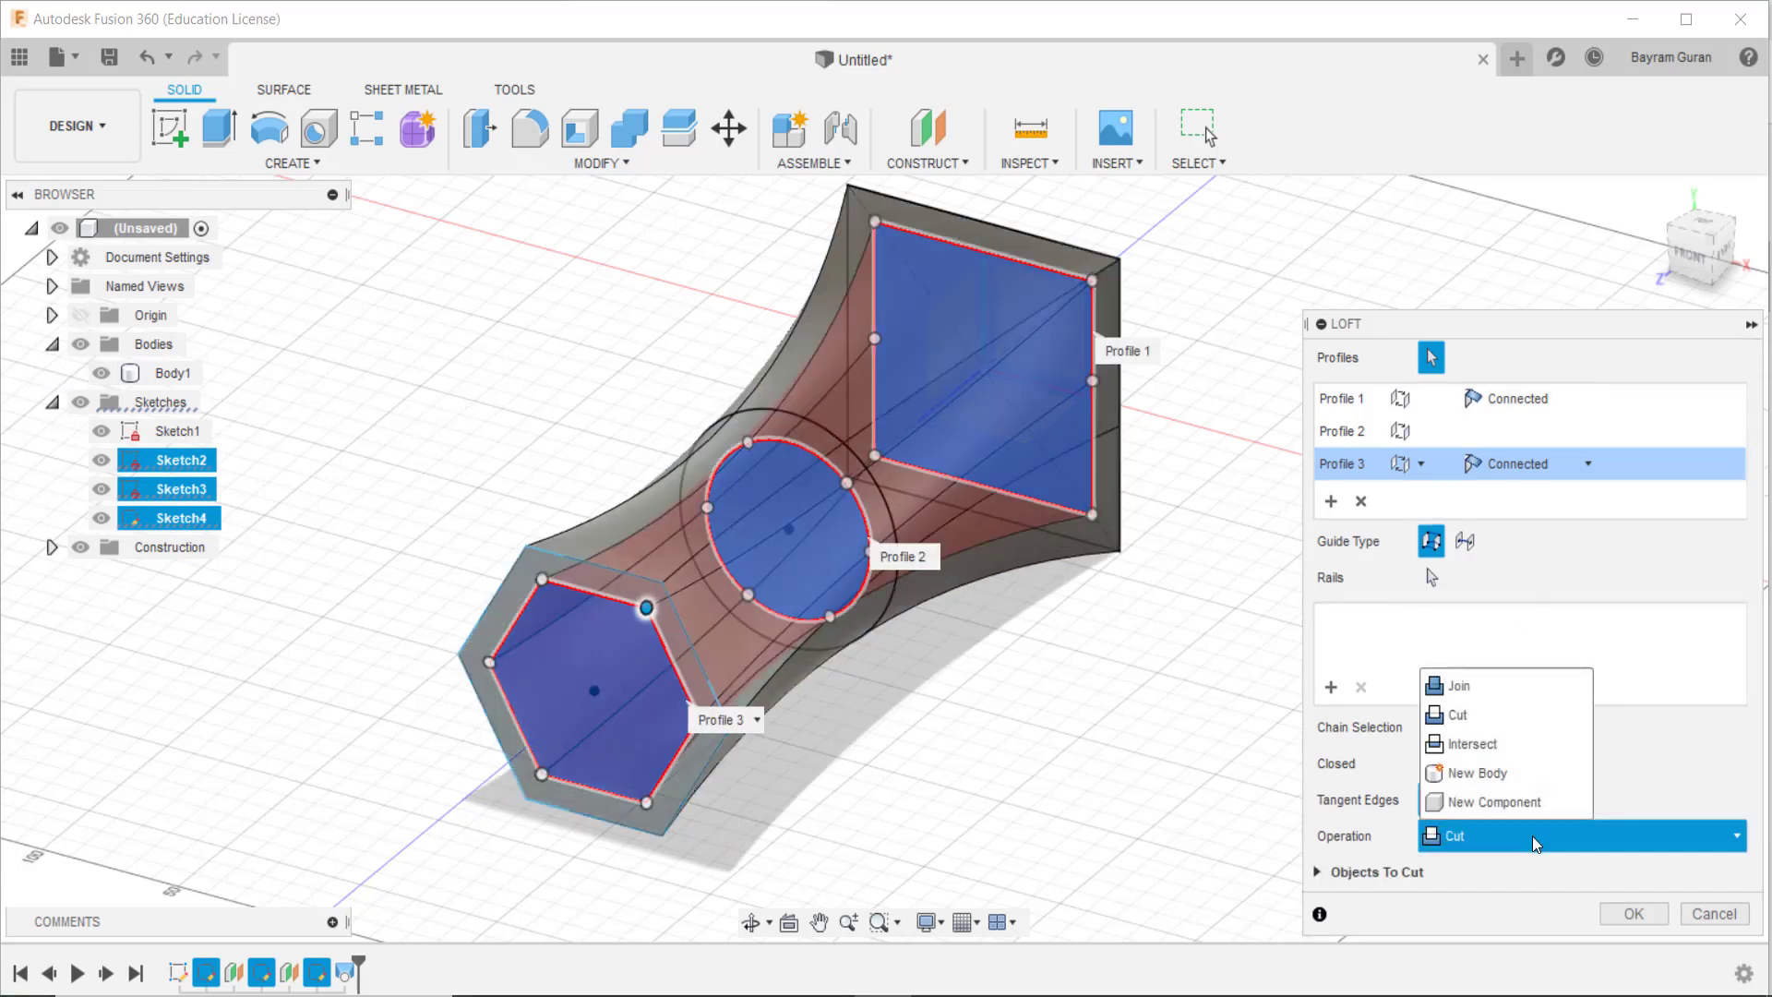
pyautogui.click(1484, 718)
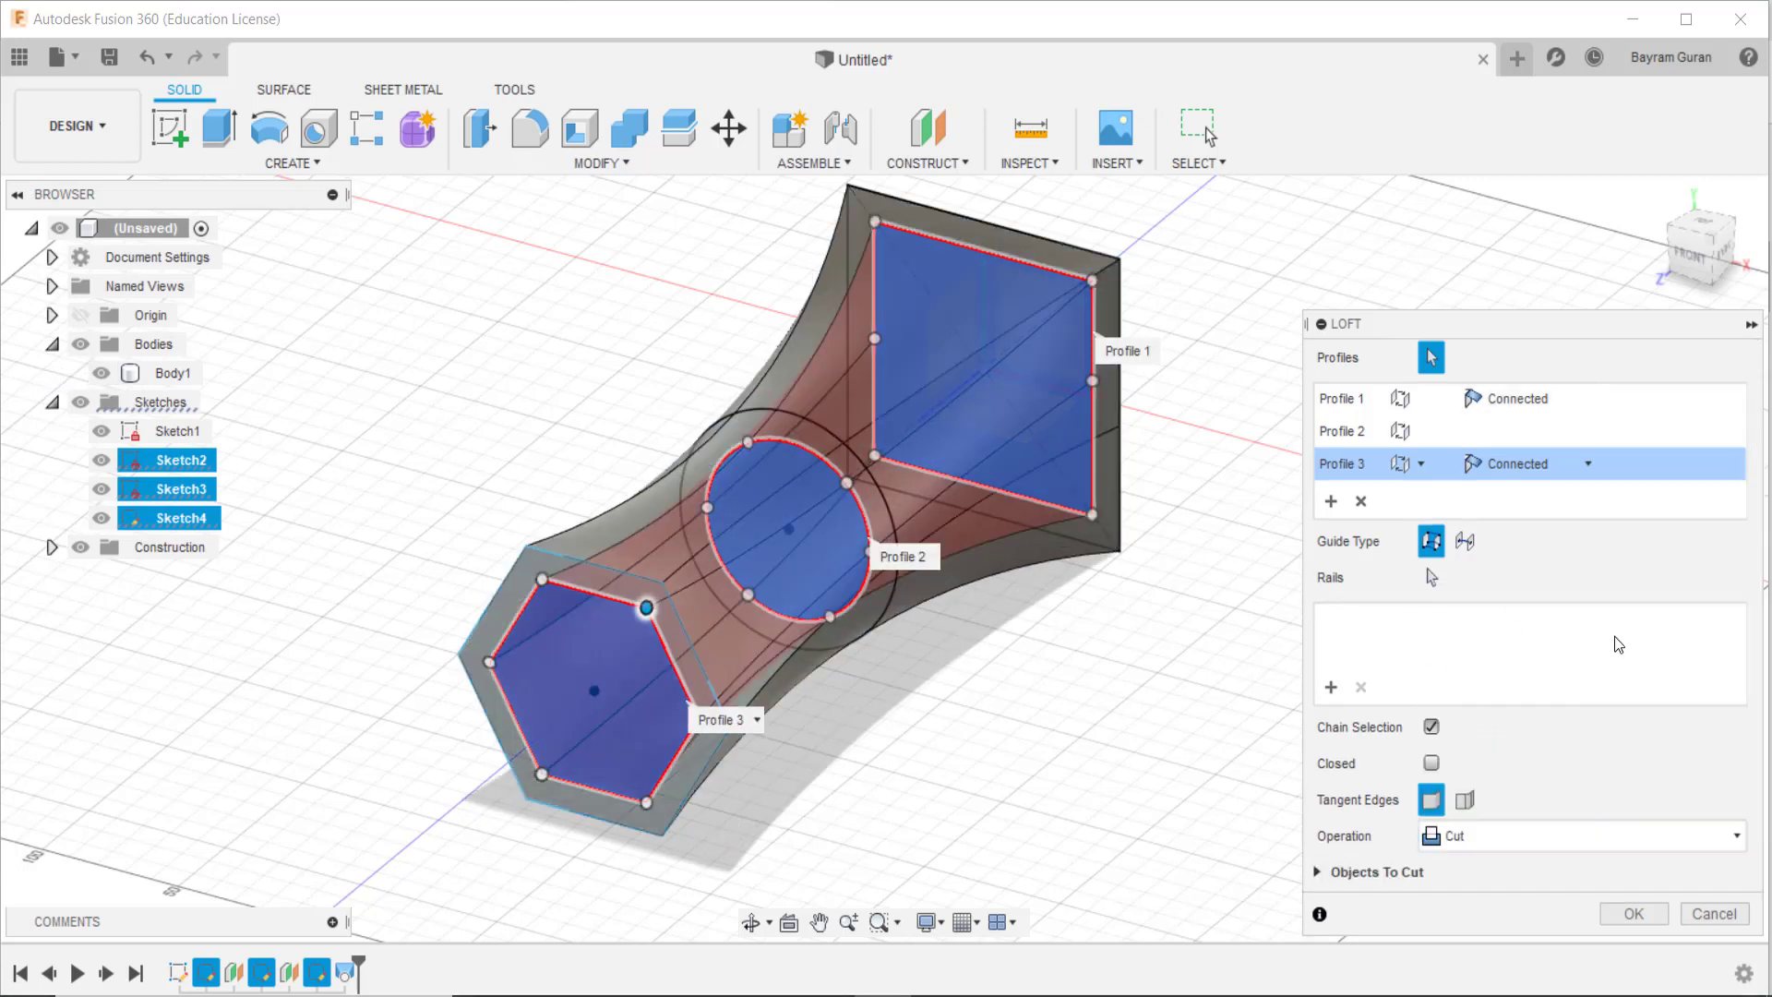
pyautogui.click(1634, 912)
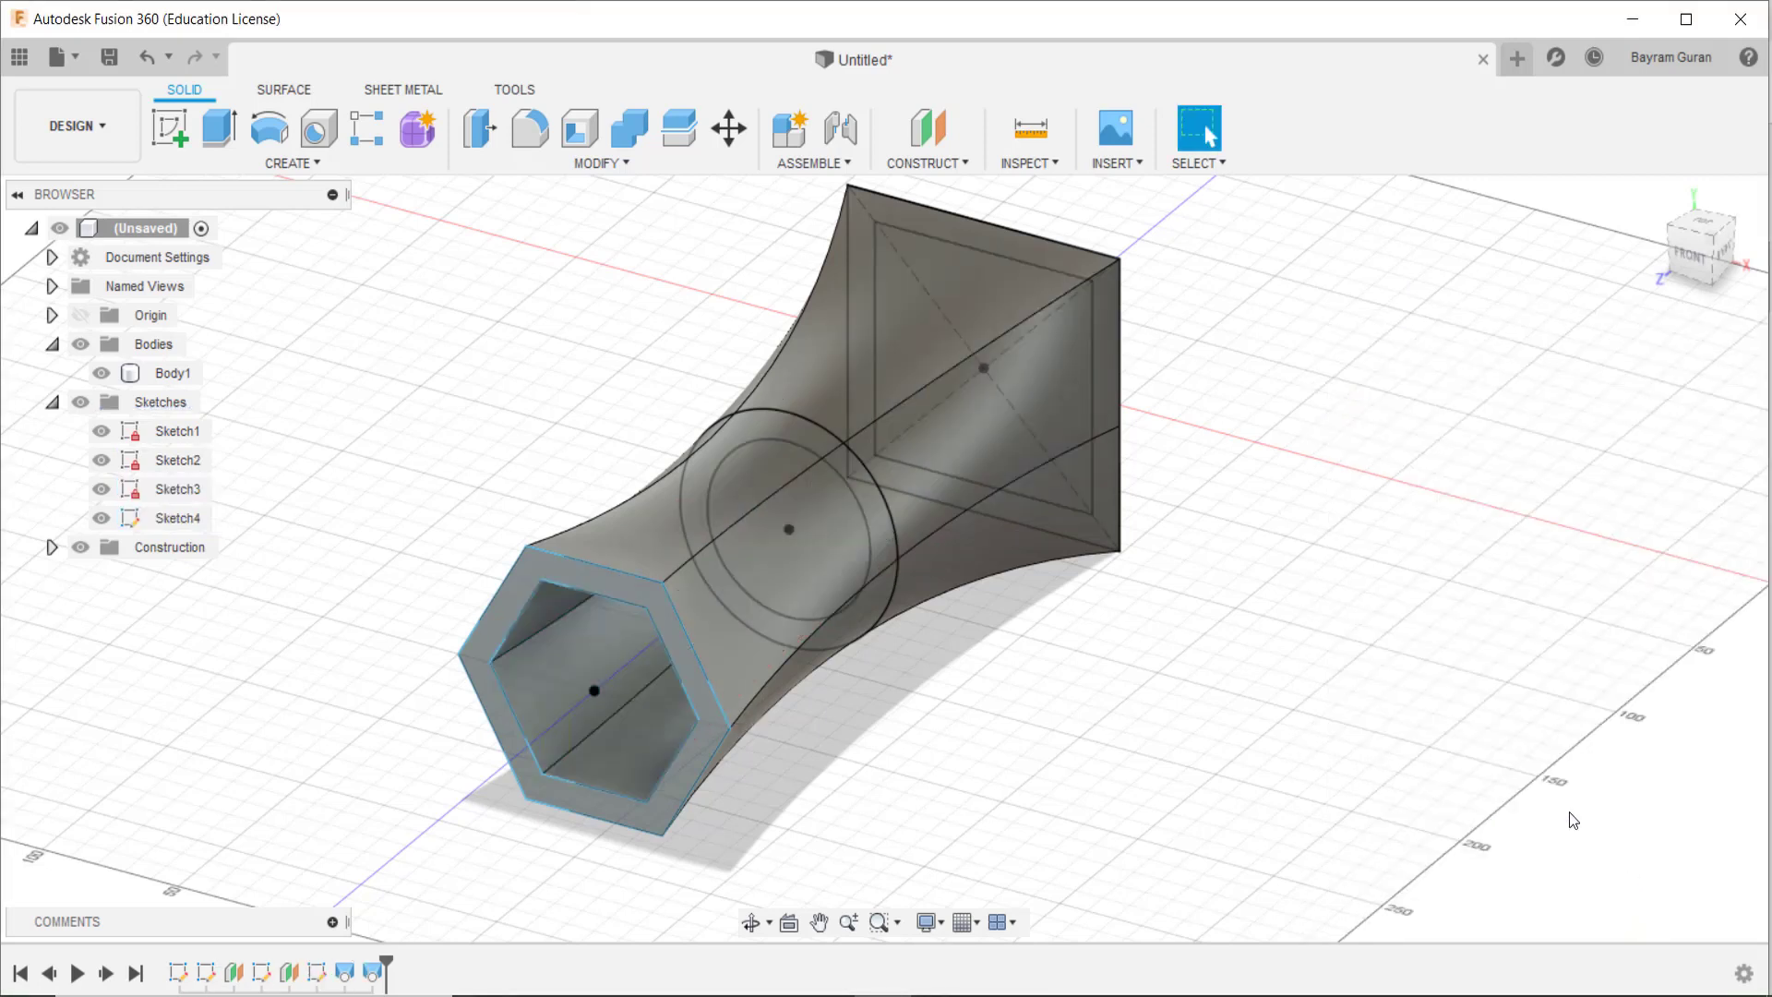
# Step: Hide Sketch1 and the inner profile sketches, then orbit to look into the hexagonal opening
pyautogui.moveTo(950, 513); pyautogui.dragTo(1003, 510, button='middle')
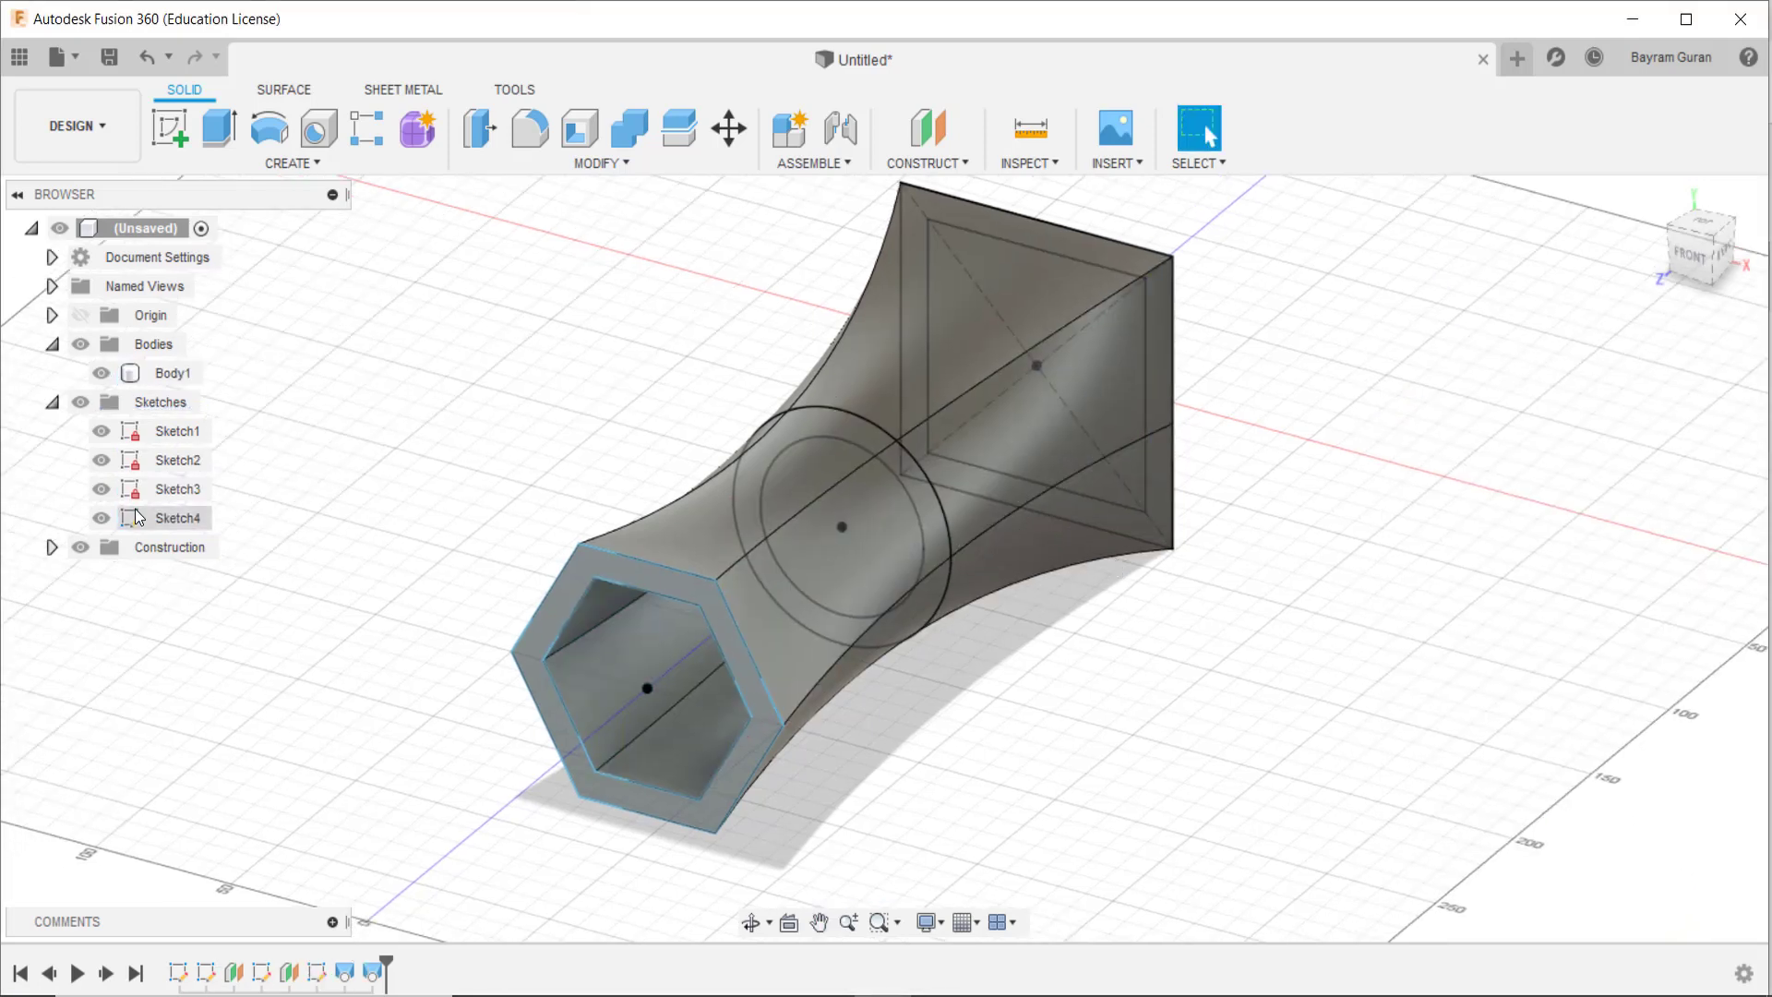
pyautogui.click(101, 518)
pyautogui.click(101, 459)
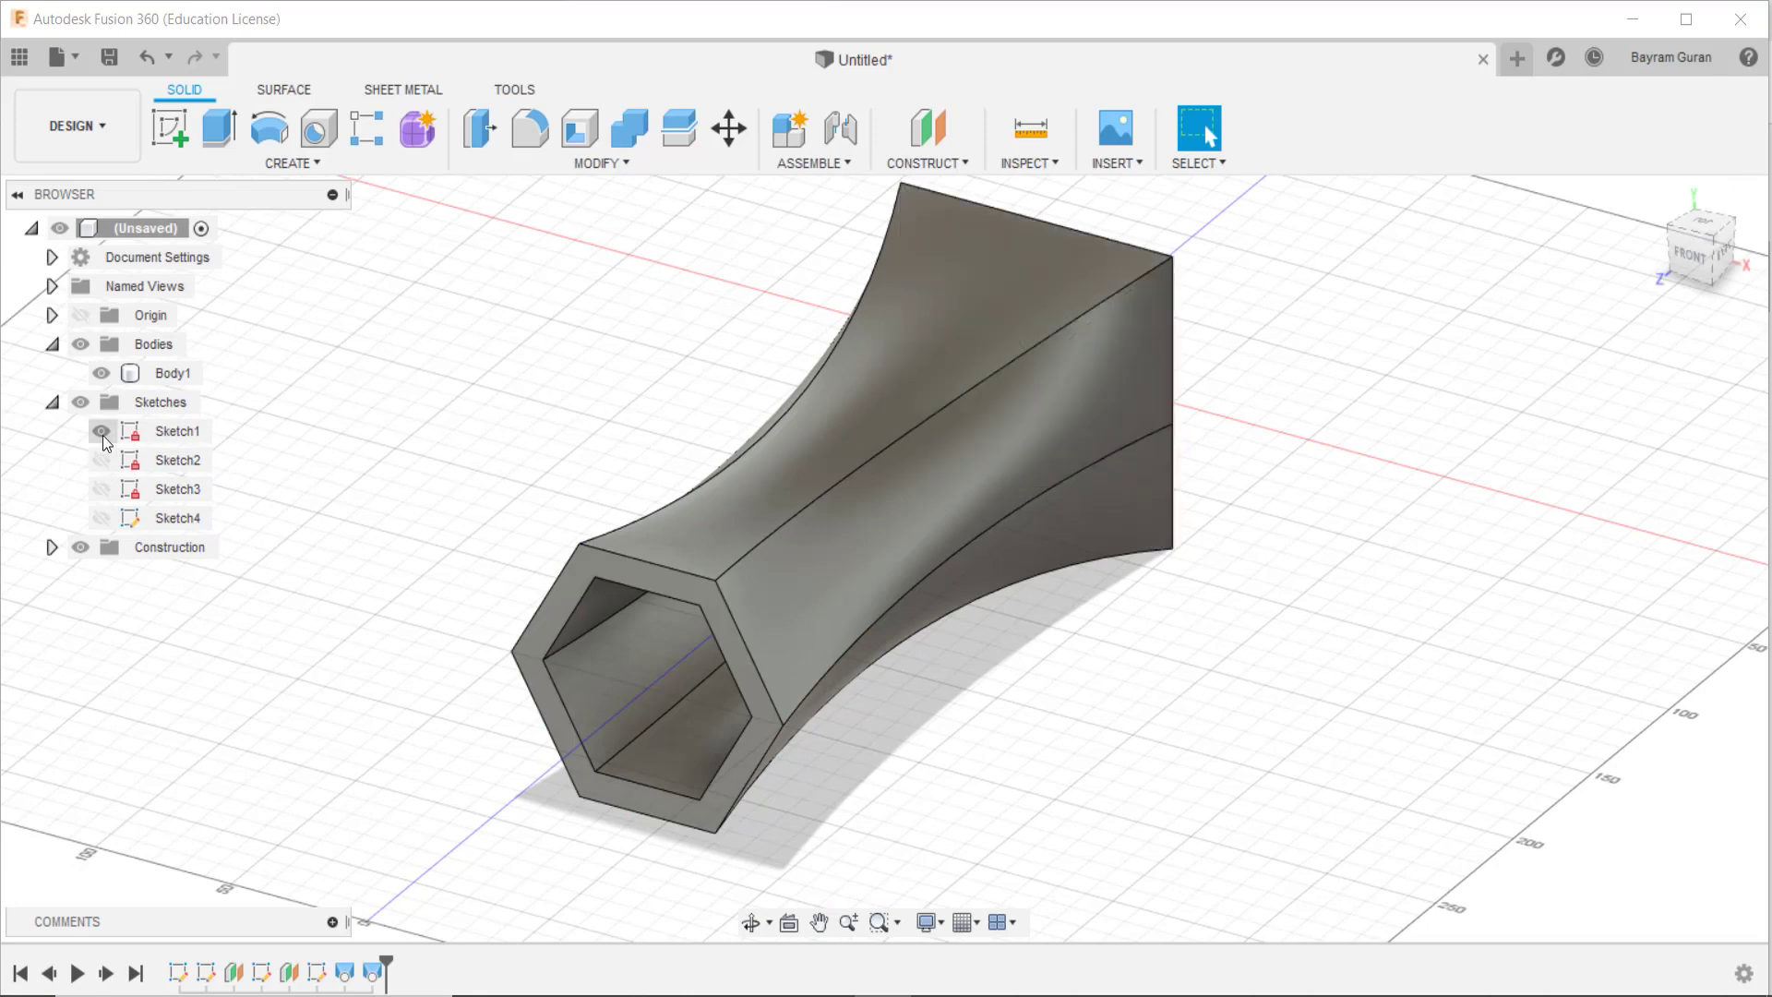
pyautogui.moveTo(645, 360); pyautogui.dragTo(673, 396, button='middle')
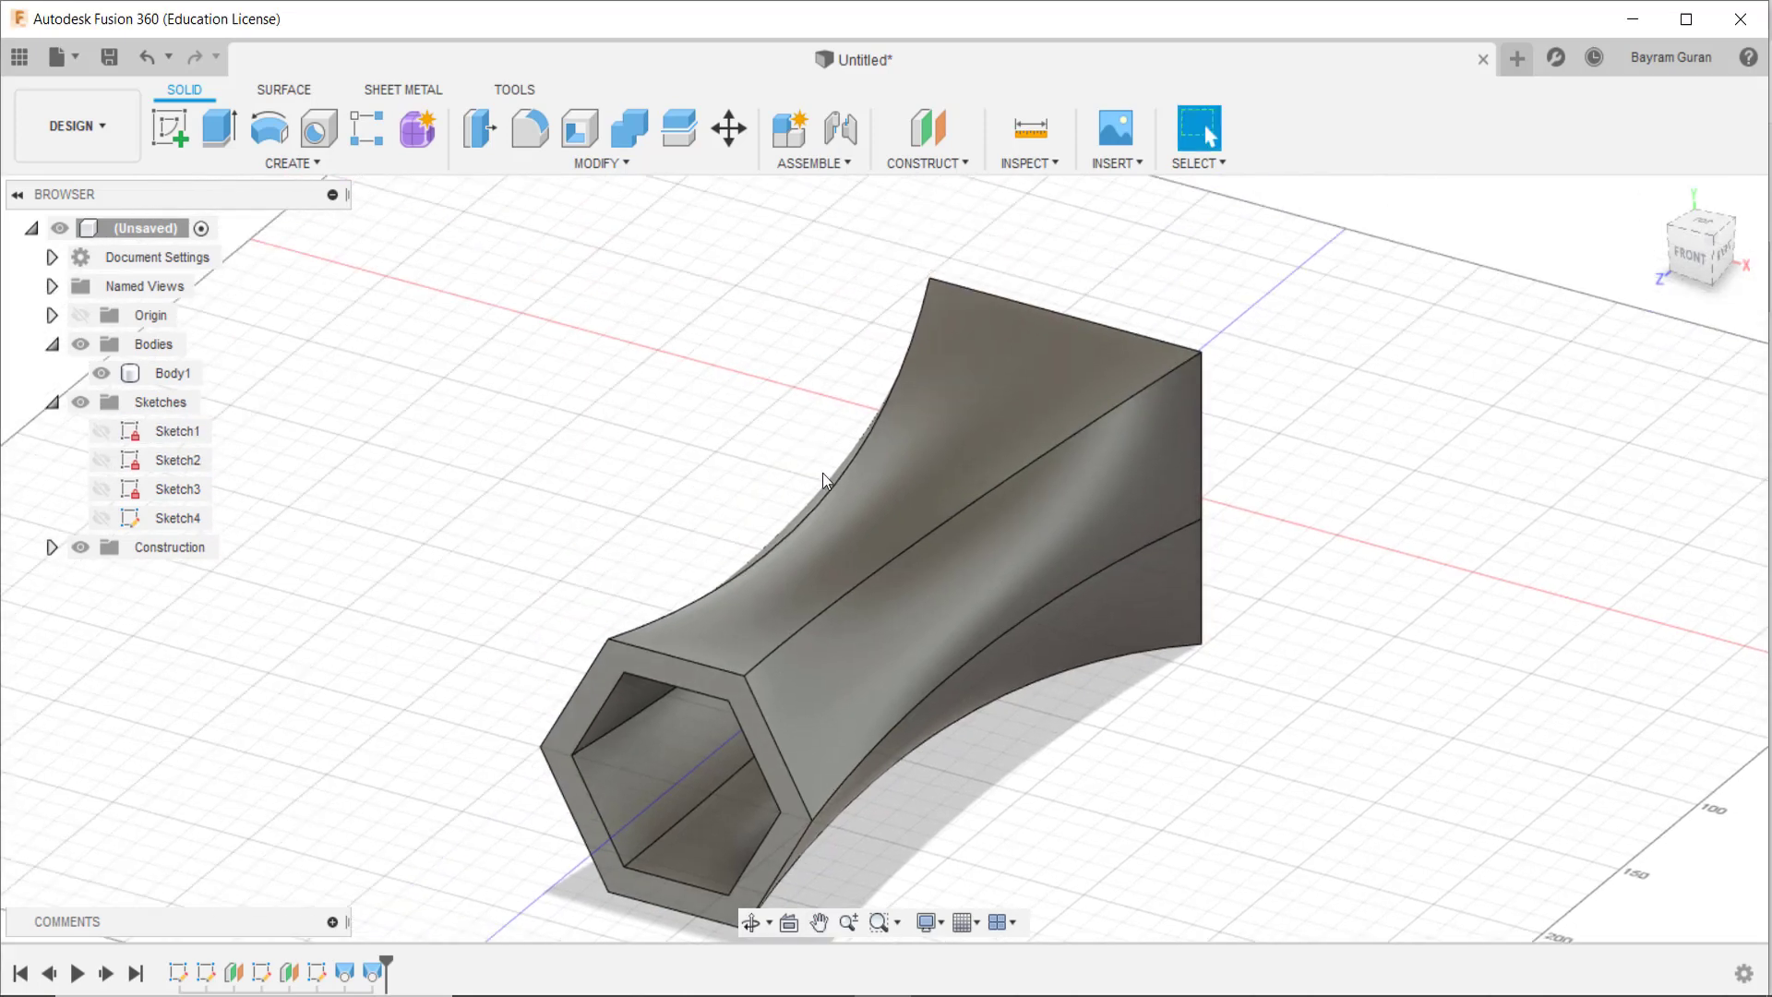
pyautogui.click(817, 536)
pyautogui.moveTo(811, 591)
pyautogui.keyDown('shift'); pyautogui.mouseDown(button='middle')
pyautogui.moveTo(894, 528)
pyautogui.moveTo(874, 569)
pyautogui.moveTo(724, 628)
pyautogui.moveTo(600, 637)
pyautogui.moveTo(539, 616)
pyautogui.moveTo(522, 577)
pyautogui.moveTo(942, 601)
pyautogui.moveTo(831, 609)
pyautogui.moveTo(861, 627)
pyautogui.moveTo(812, 599)
pyautogui.moveTo(937, 596)
pyautogui.mouseUp(button='middle'); pyautogui.keyUp('shift')
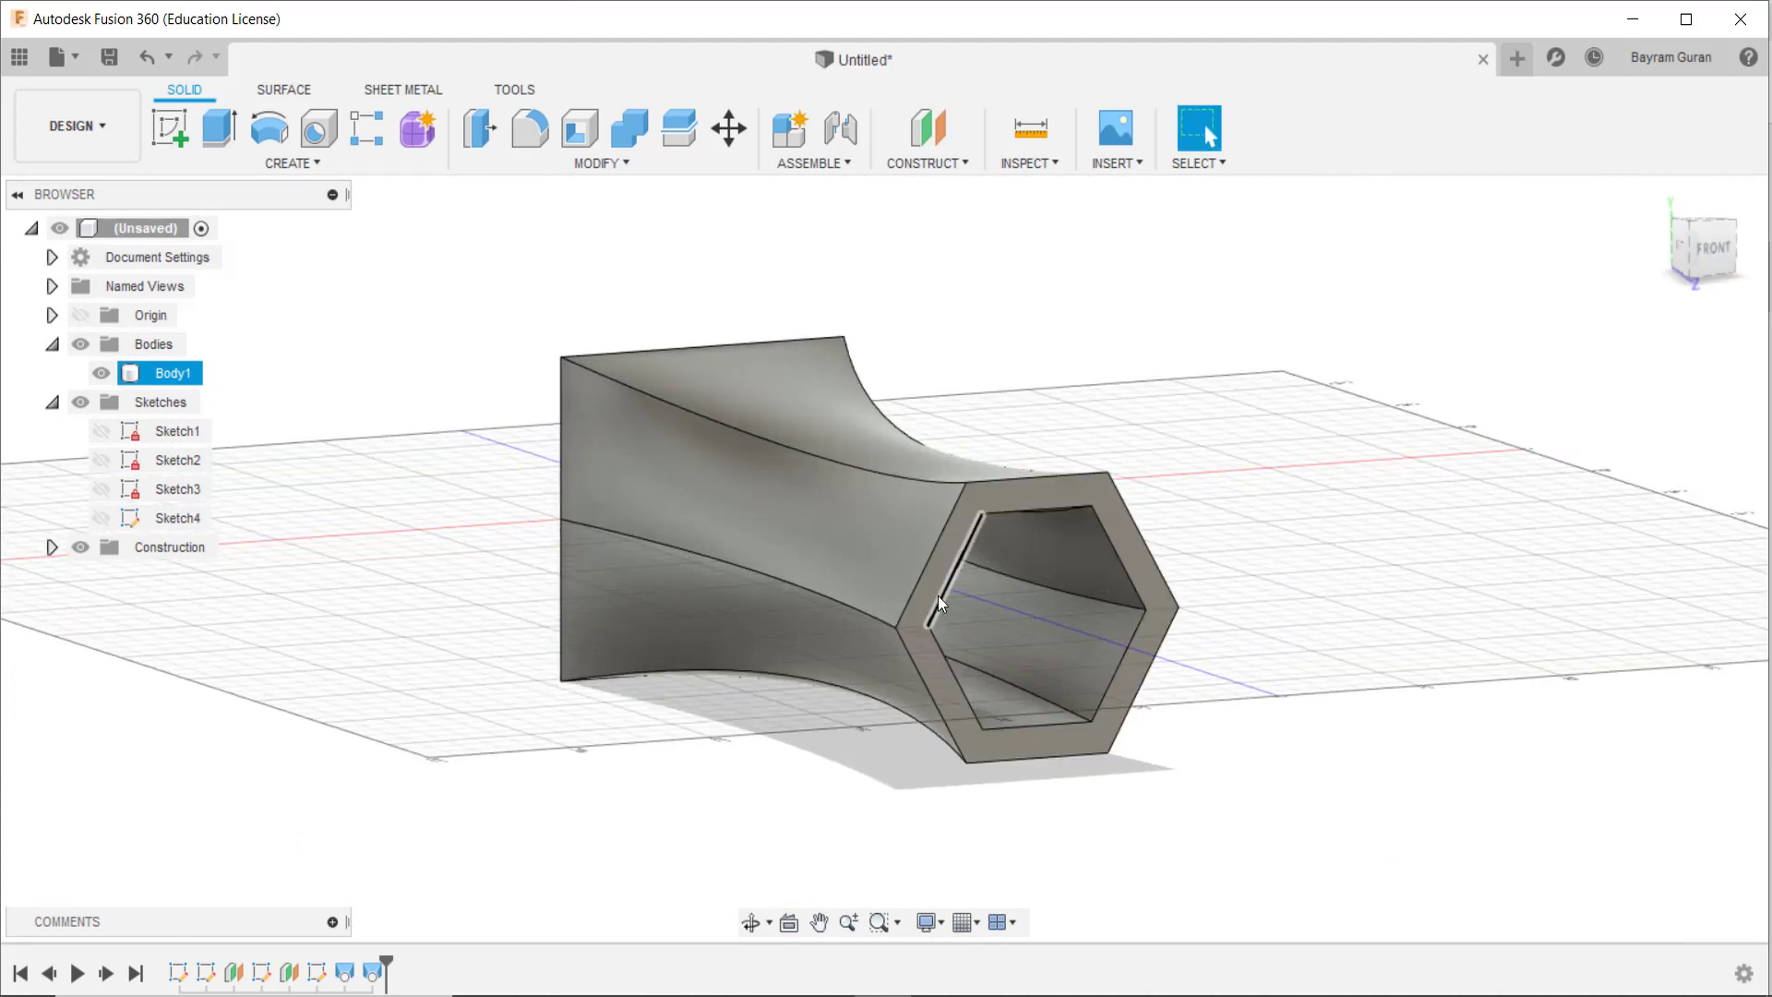